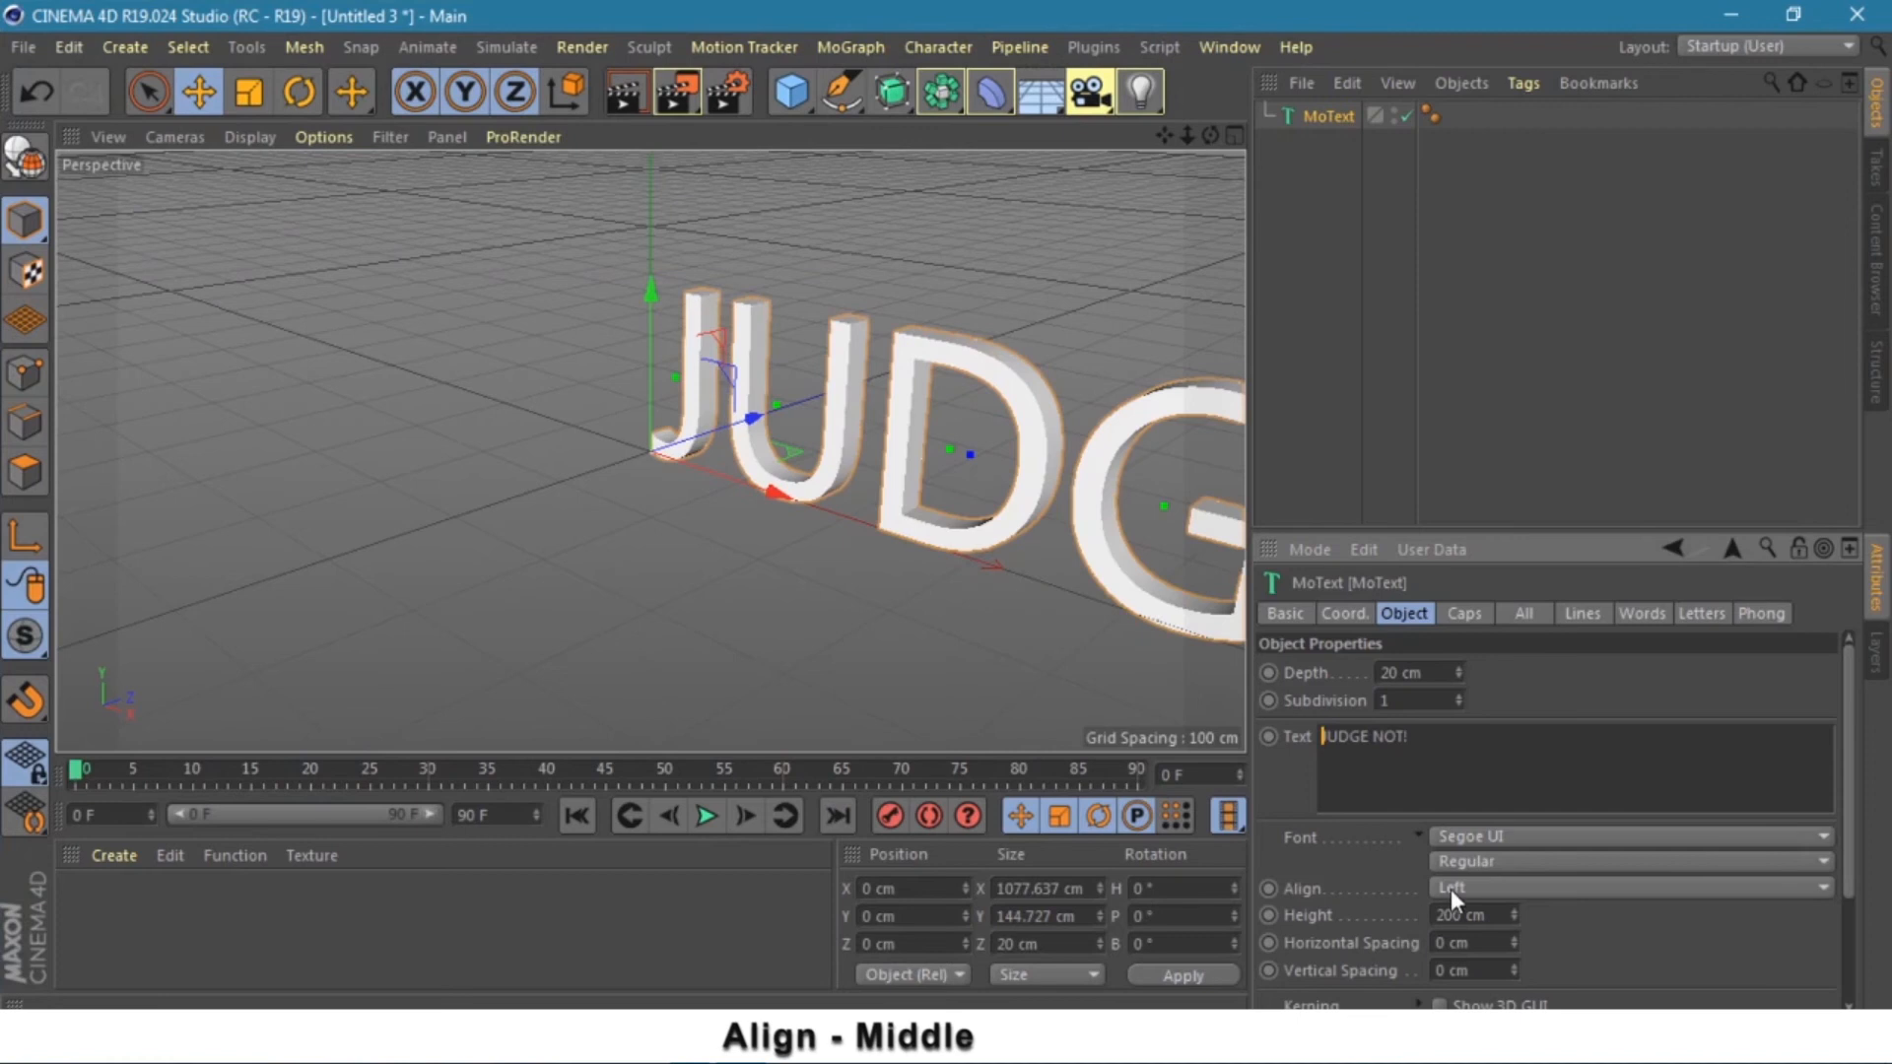
- Set the MoText alignment to Middle and its font to Goudita Sans Heavy SF
{"action": "left_click", "coordinate": [1450, 889]}
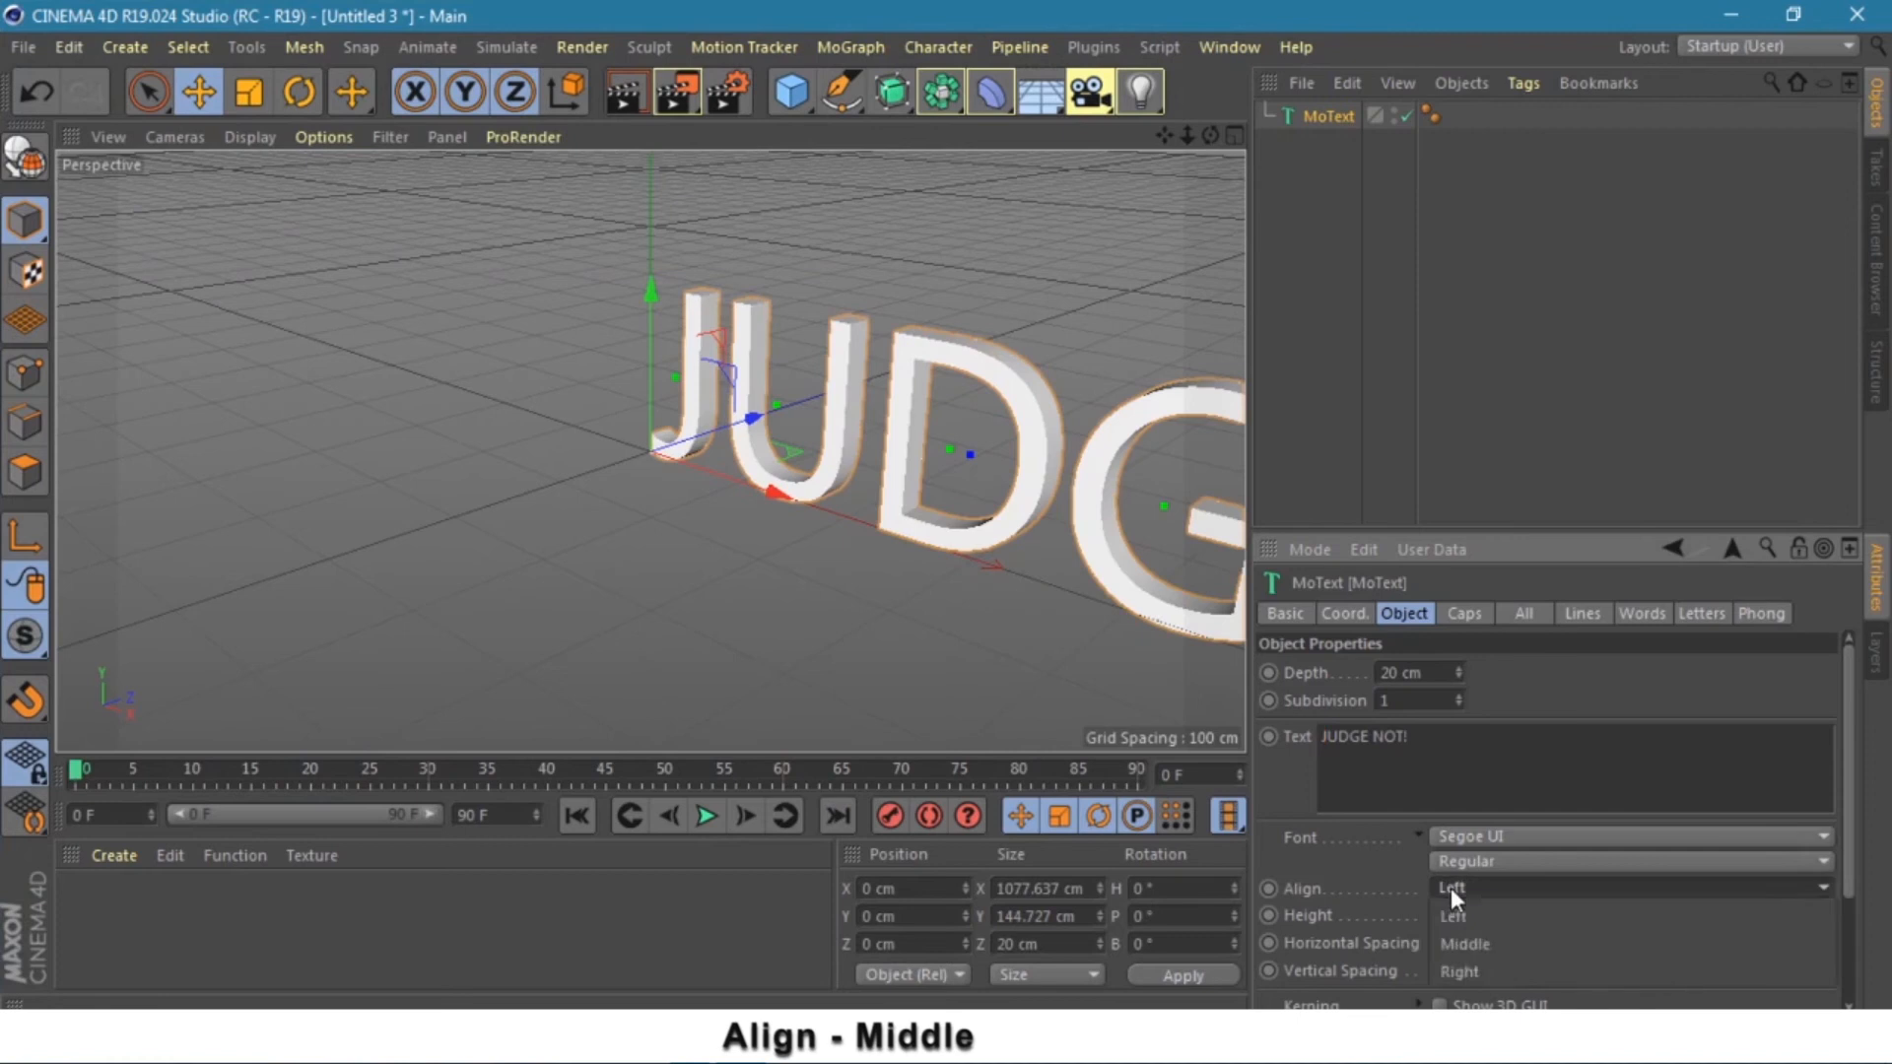
{"action": "left_click", "coordinate": [1482, 942]}
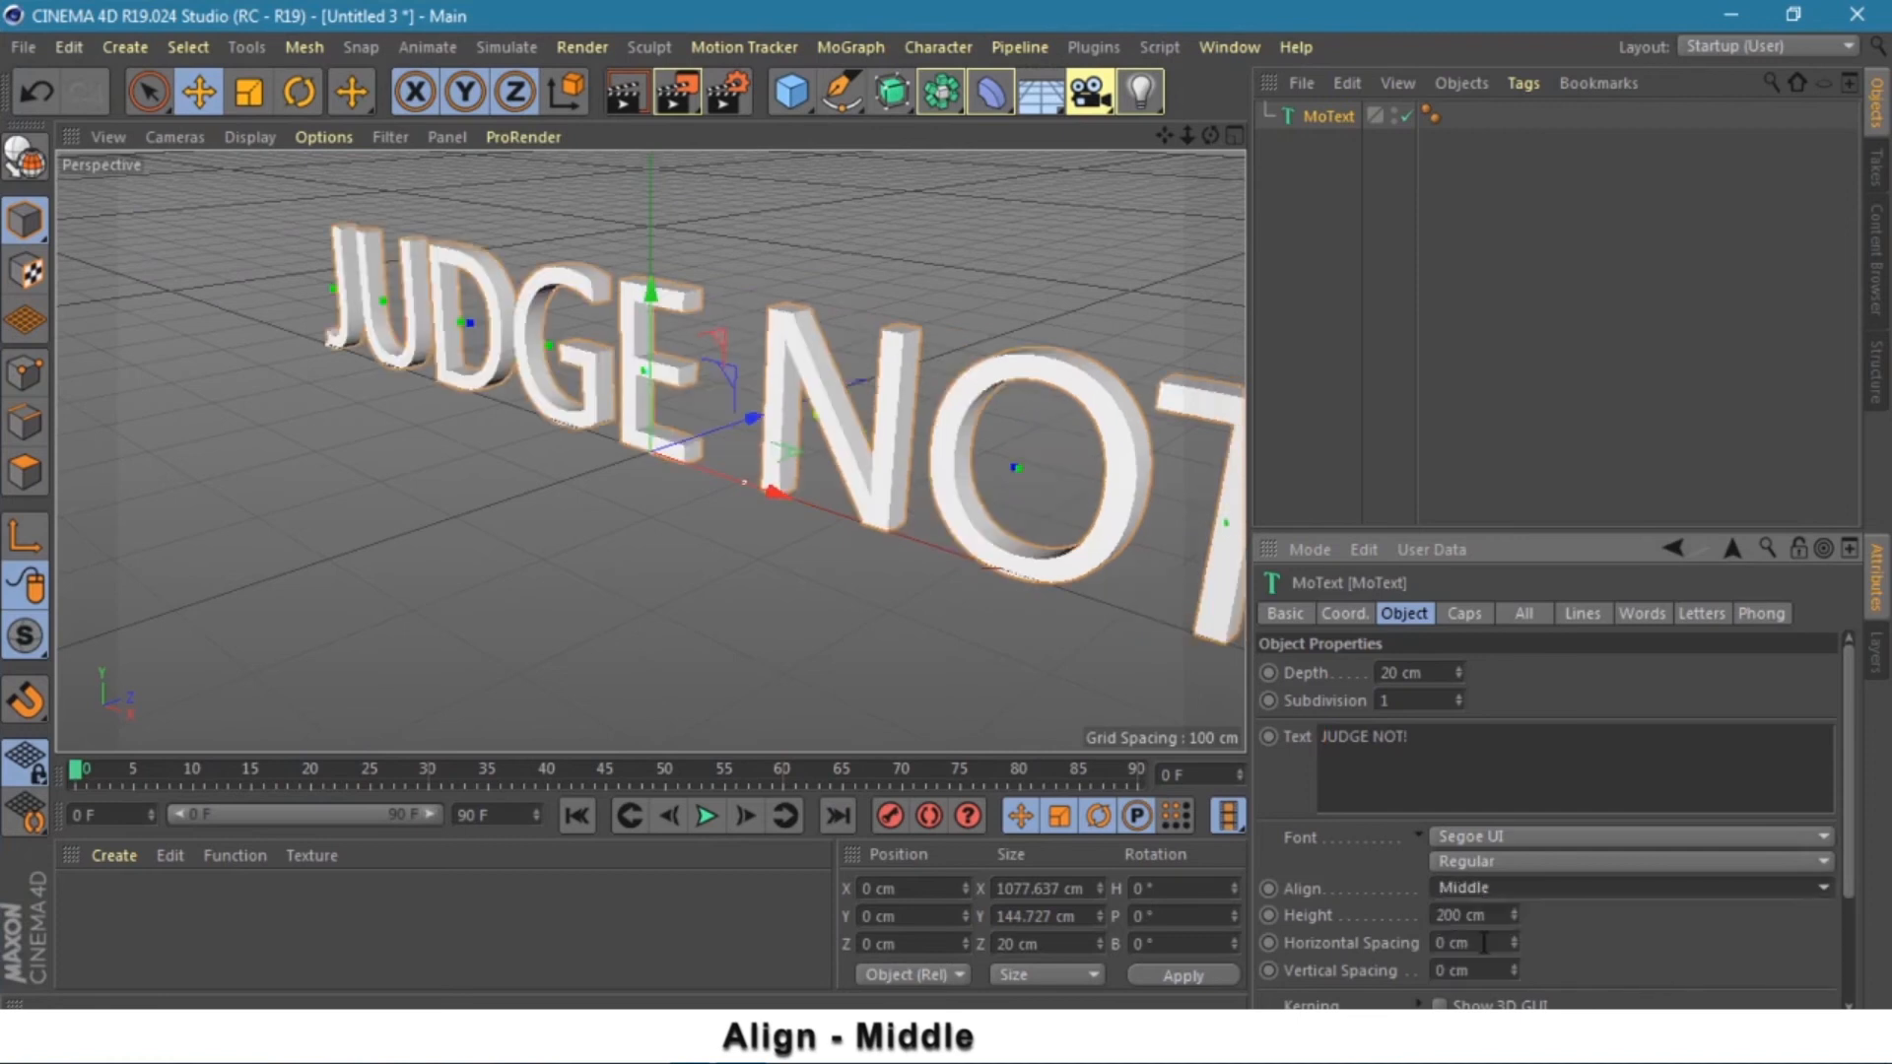
{"action": "left_click", "coordinate": [1581, 836]}
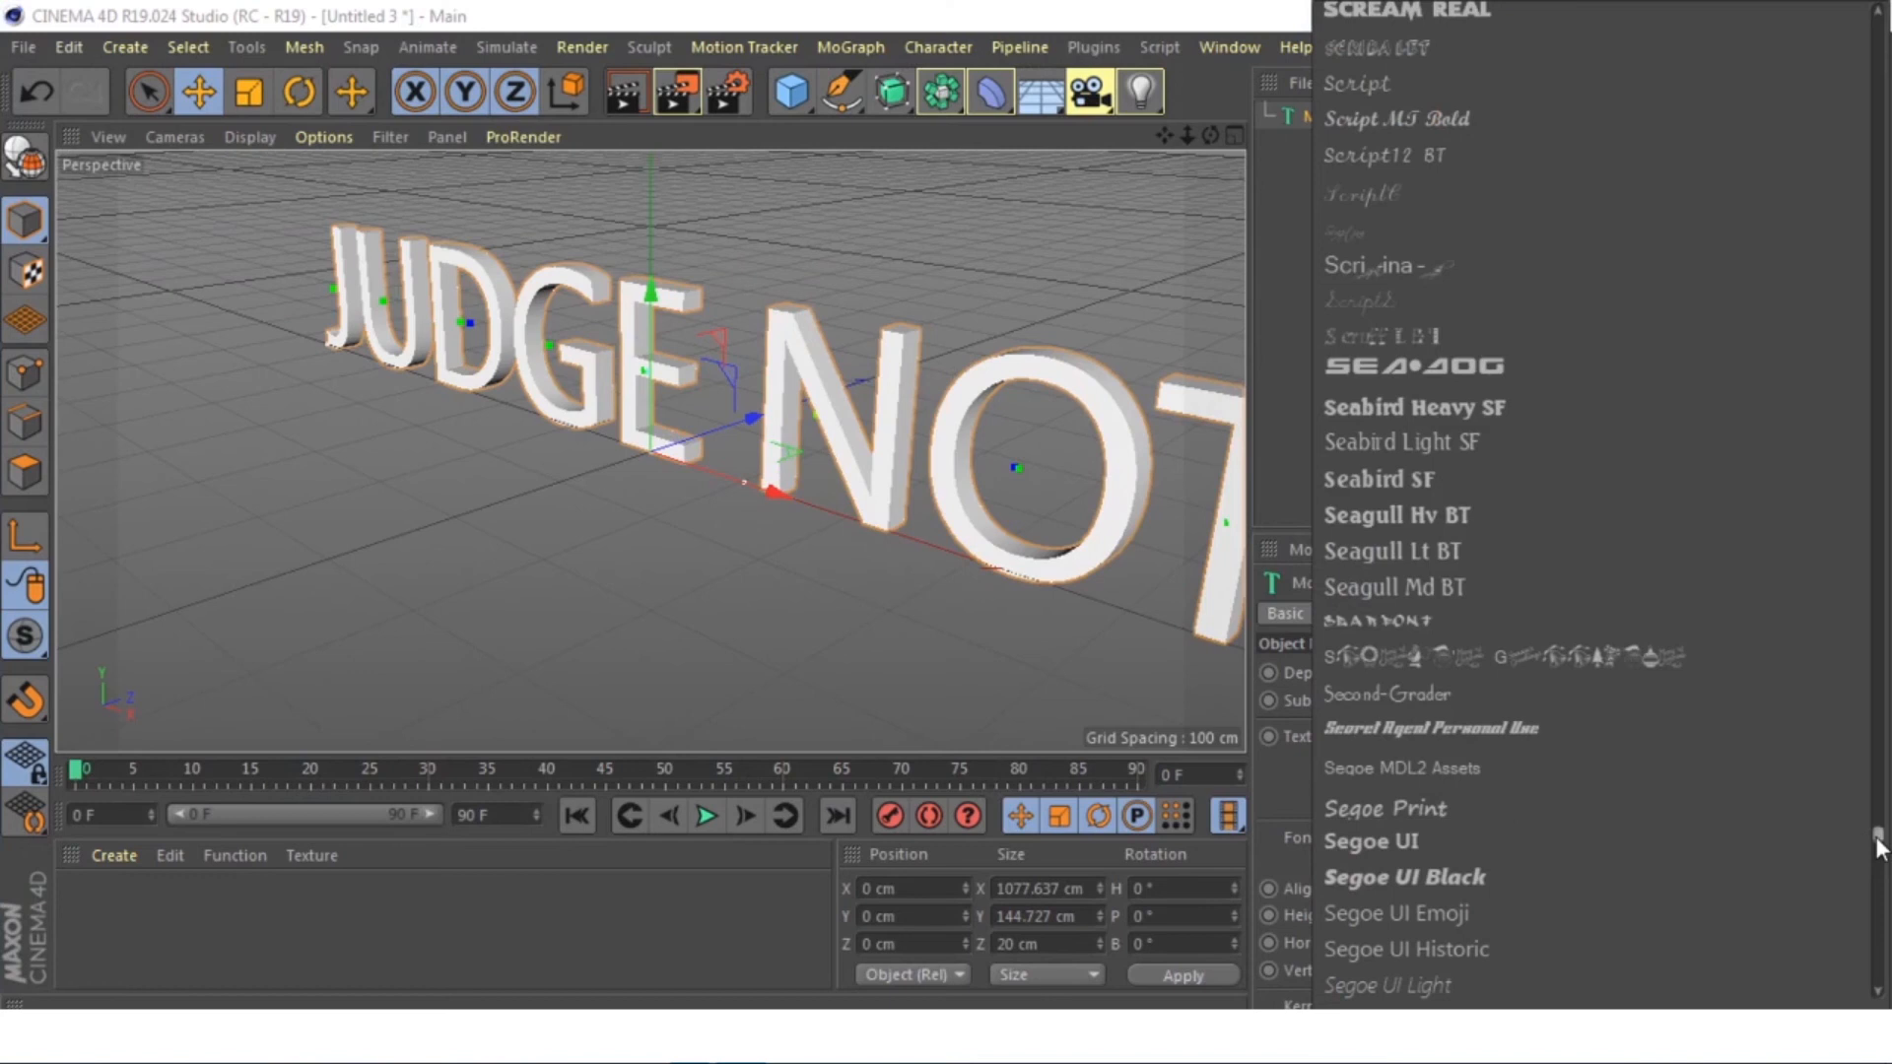
{"action": "left_click_drag", "start_coordinate": [1877, 835], "coordinate": [1862, 542]}
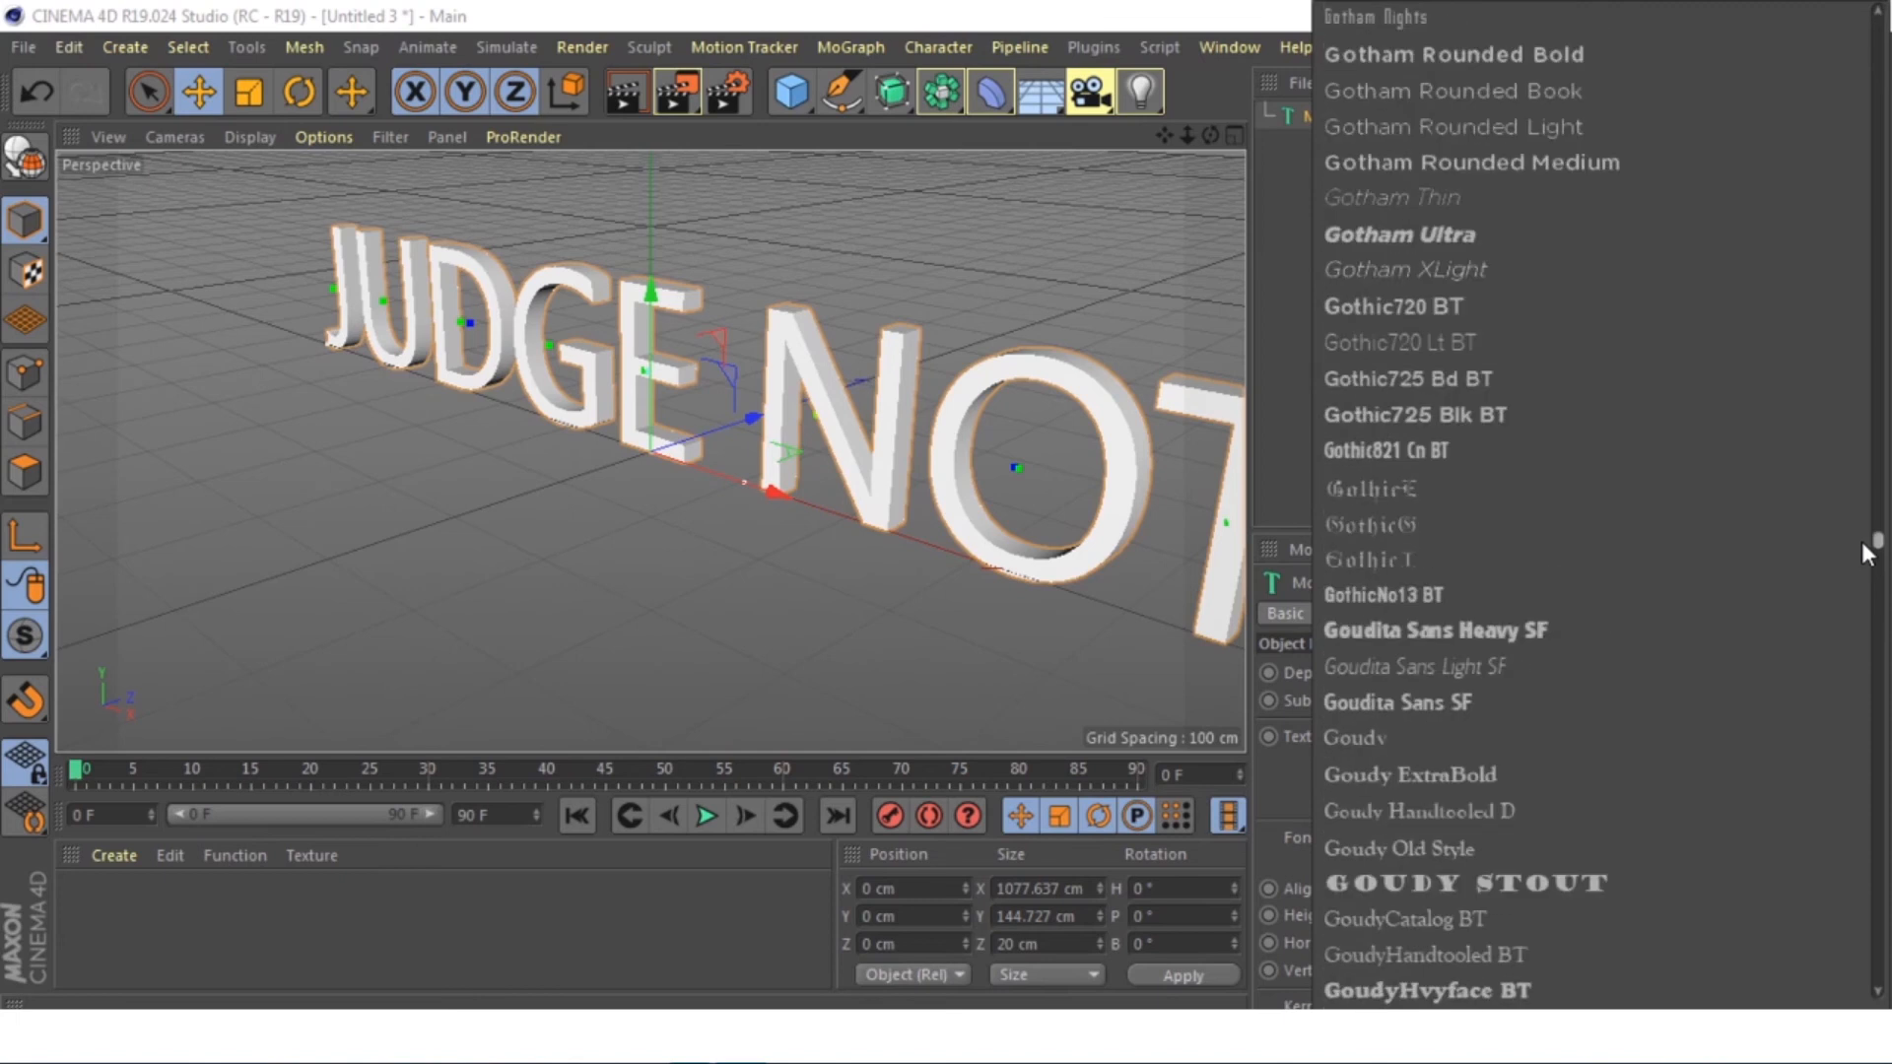
{"action": "left_click", "coordinate": [1578, 634]}
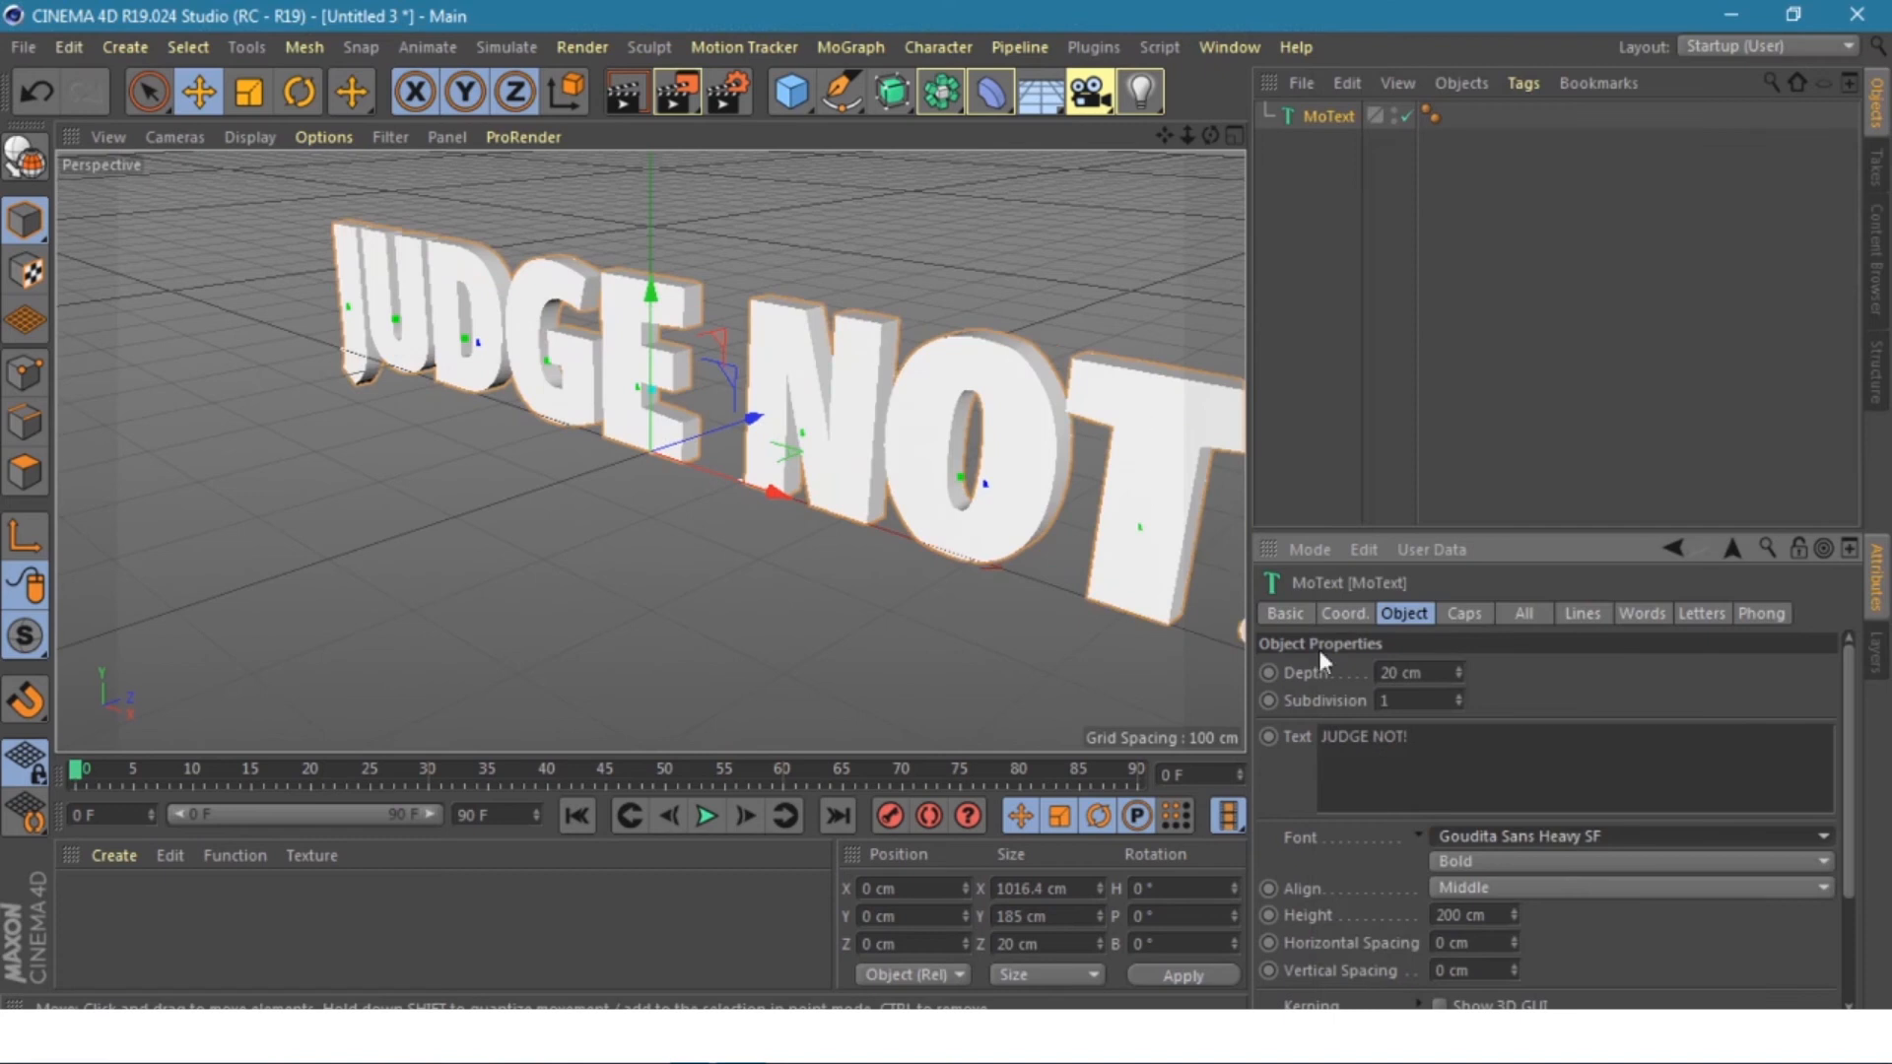
- Enter 50 cm as the MoText depth and view the thicker lettering head-on
{"action": "double_click", "coordinate": [1388, 673]}
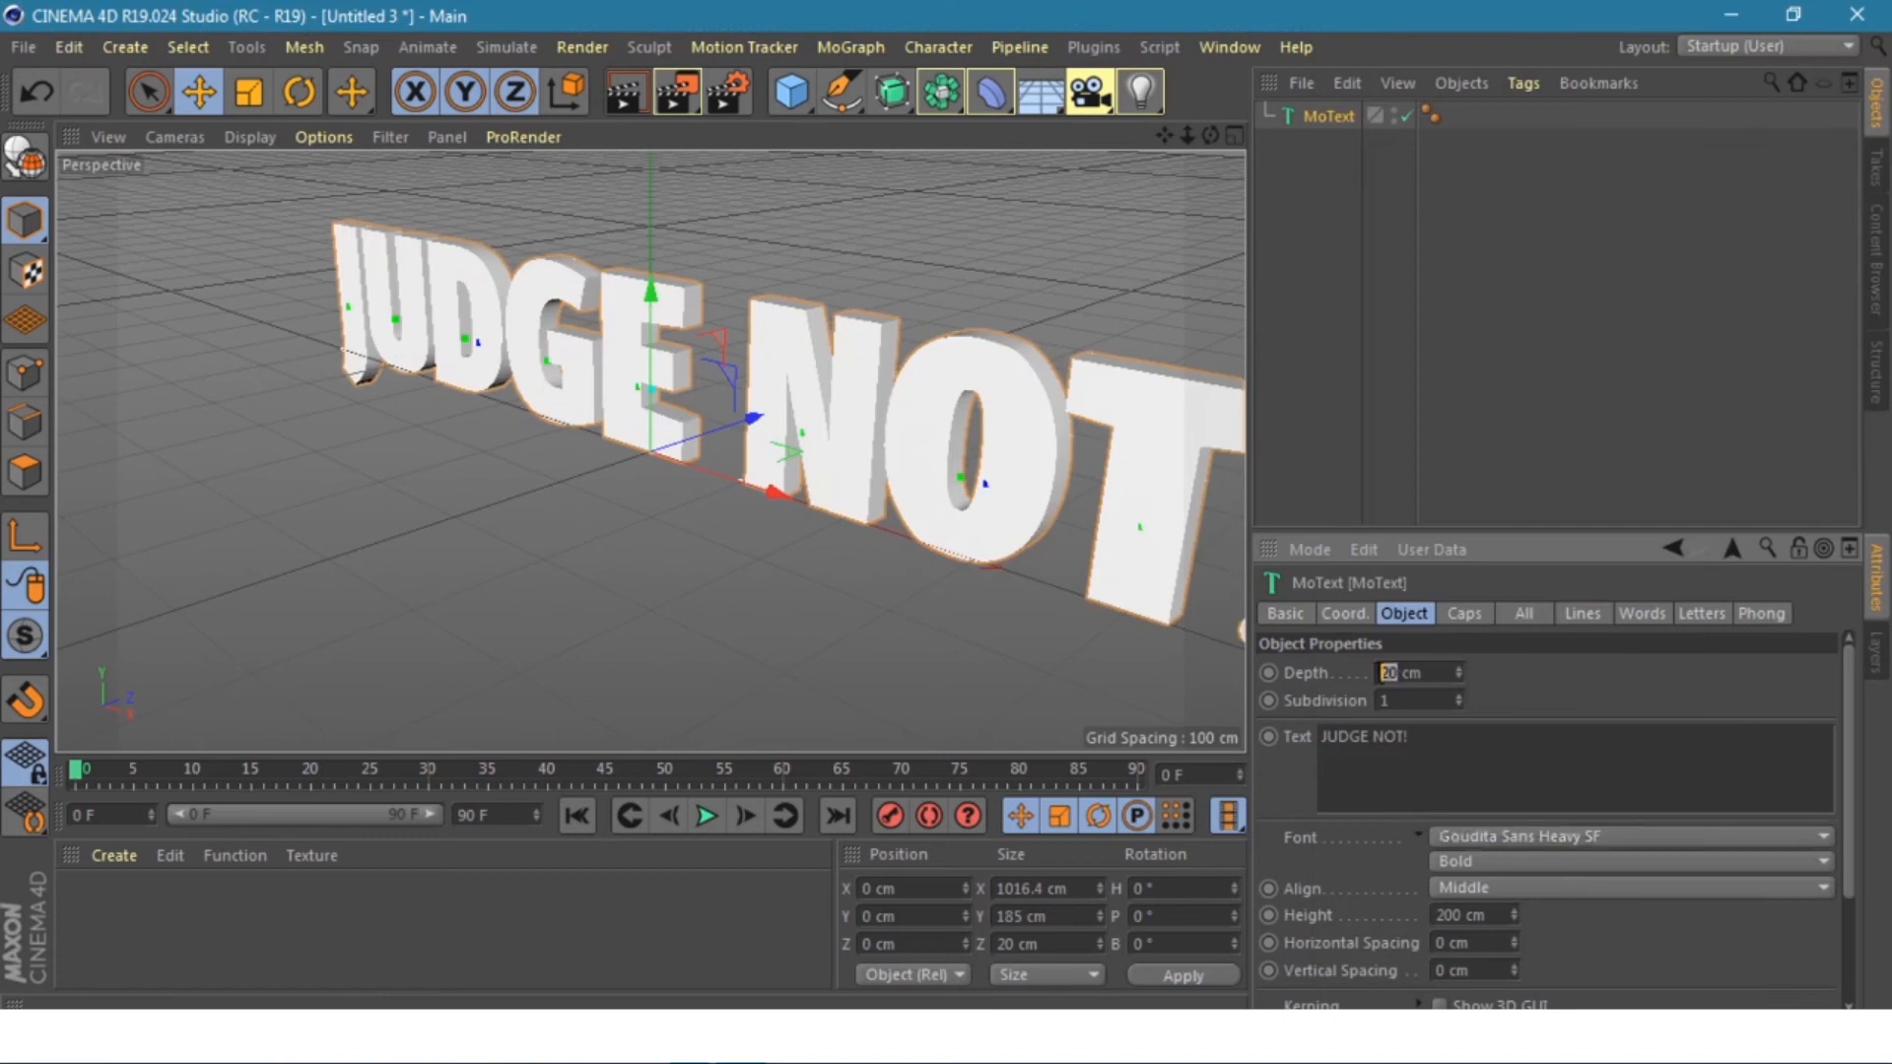
{"action": "type", "text": "50"}
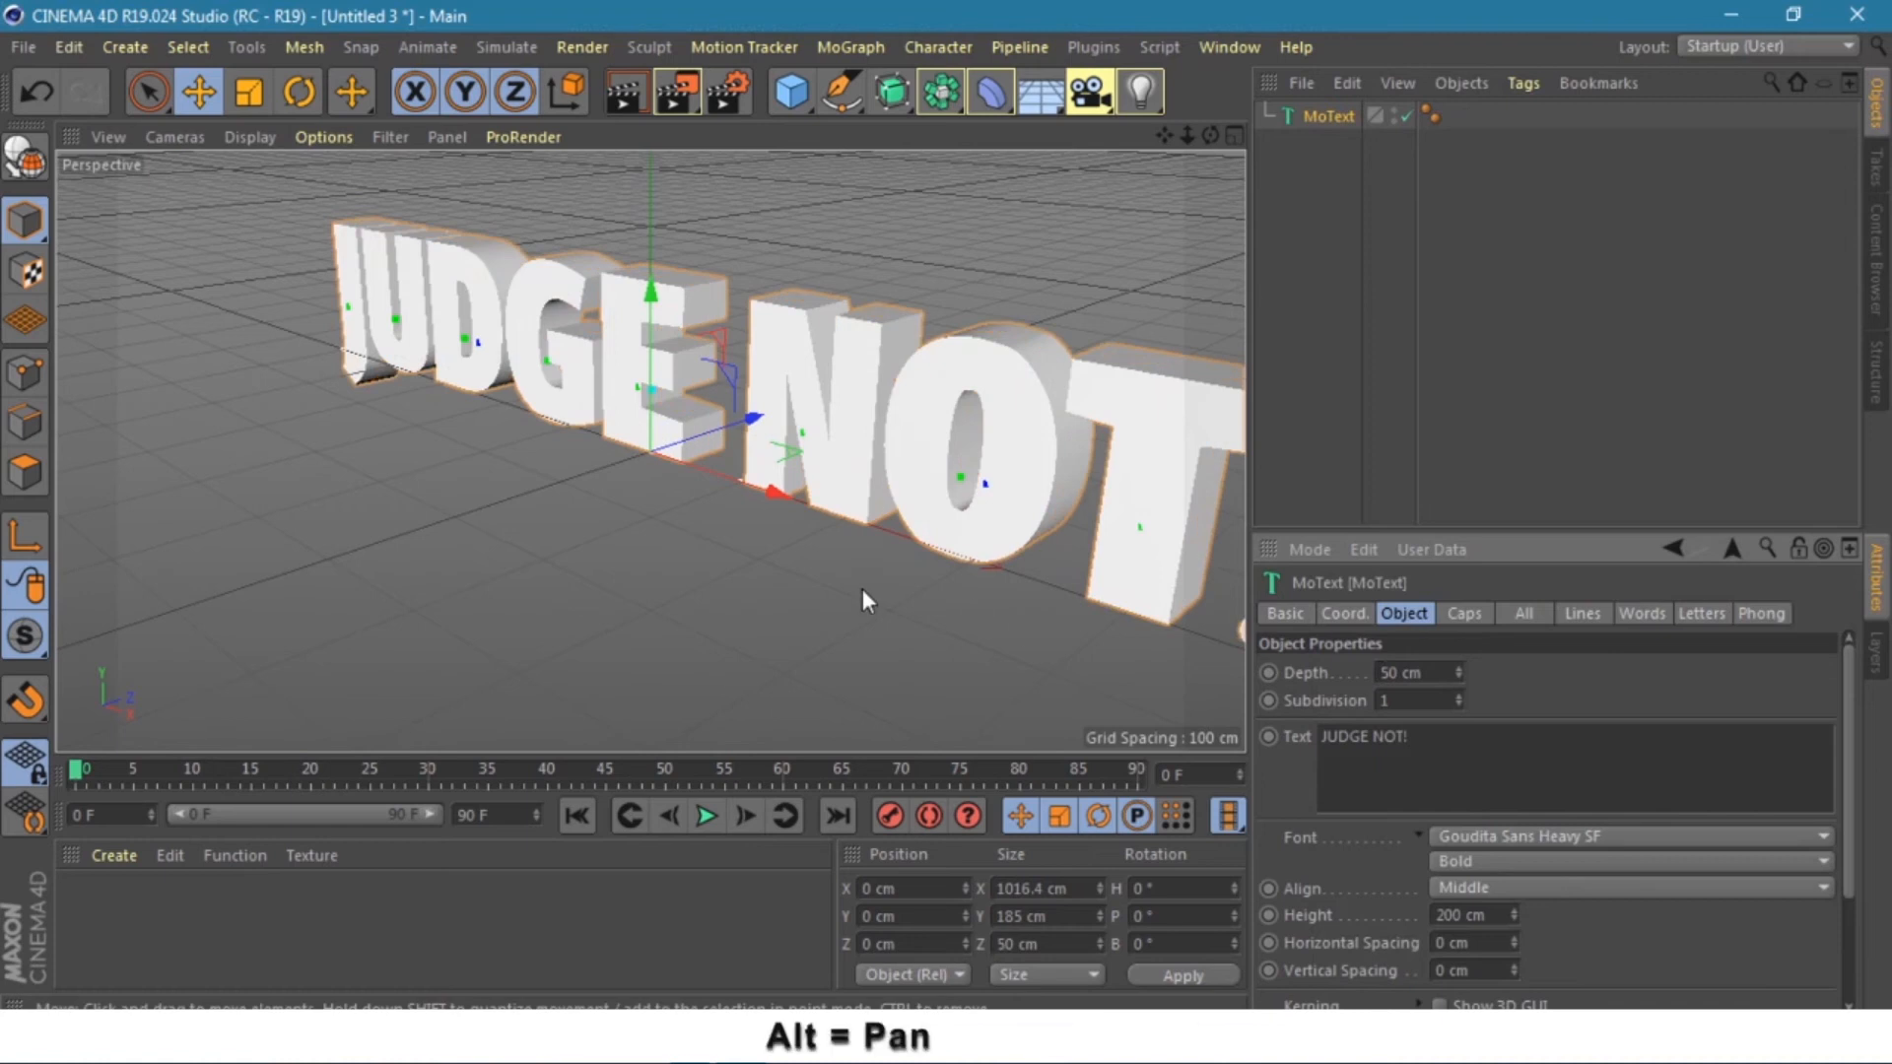
{"action": "left_click_drag", "start_coordinate": [862, 588], "coordinate": [1019, 558], "text": "alt"}
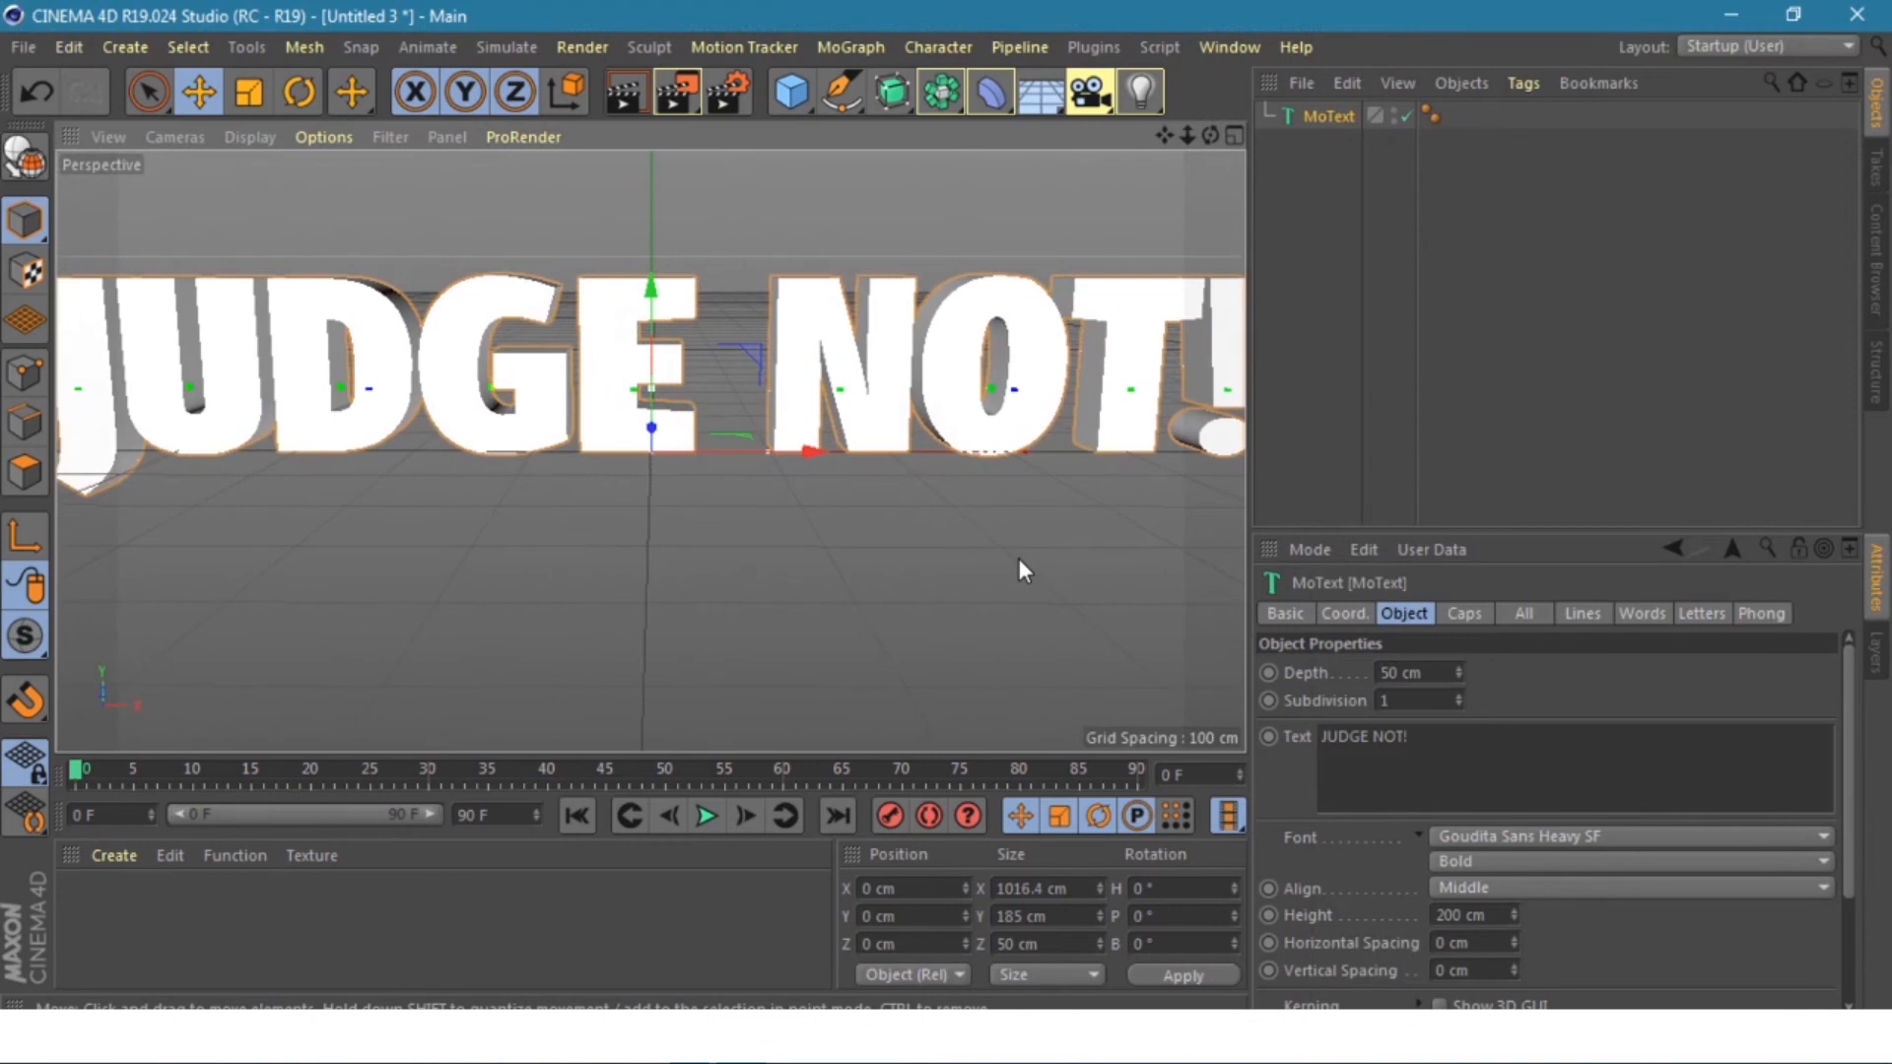
{"action": "key", "text": "minus"}
{"action": "key", "text": "minus"}
{"action": "key", "text": "minus"}
{"action": "key", "text": "minus"}
{"action": "key", "text": "minus"}
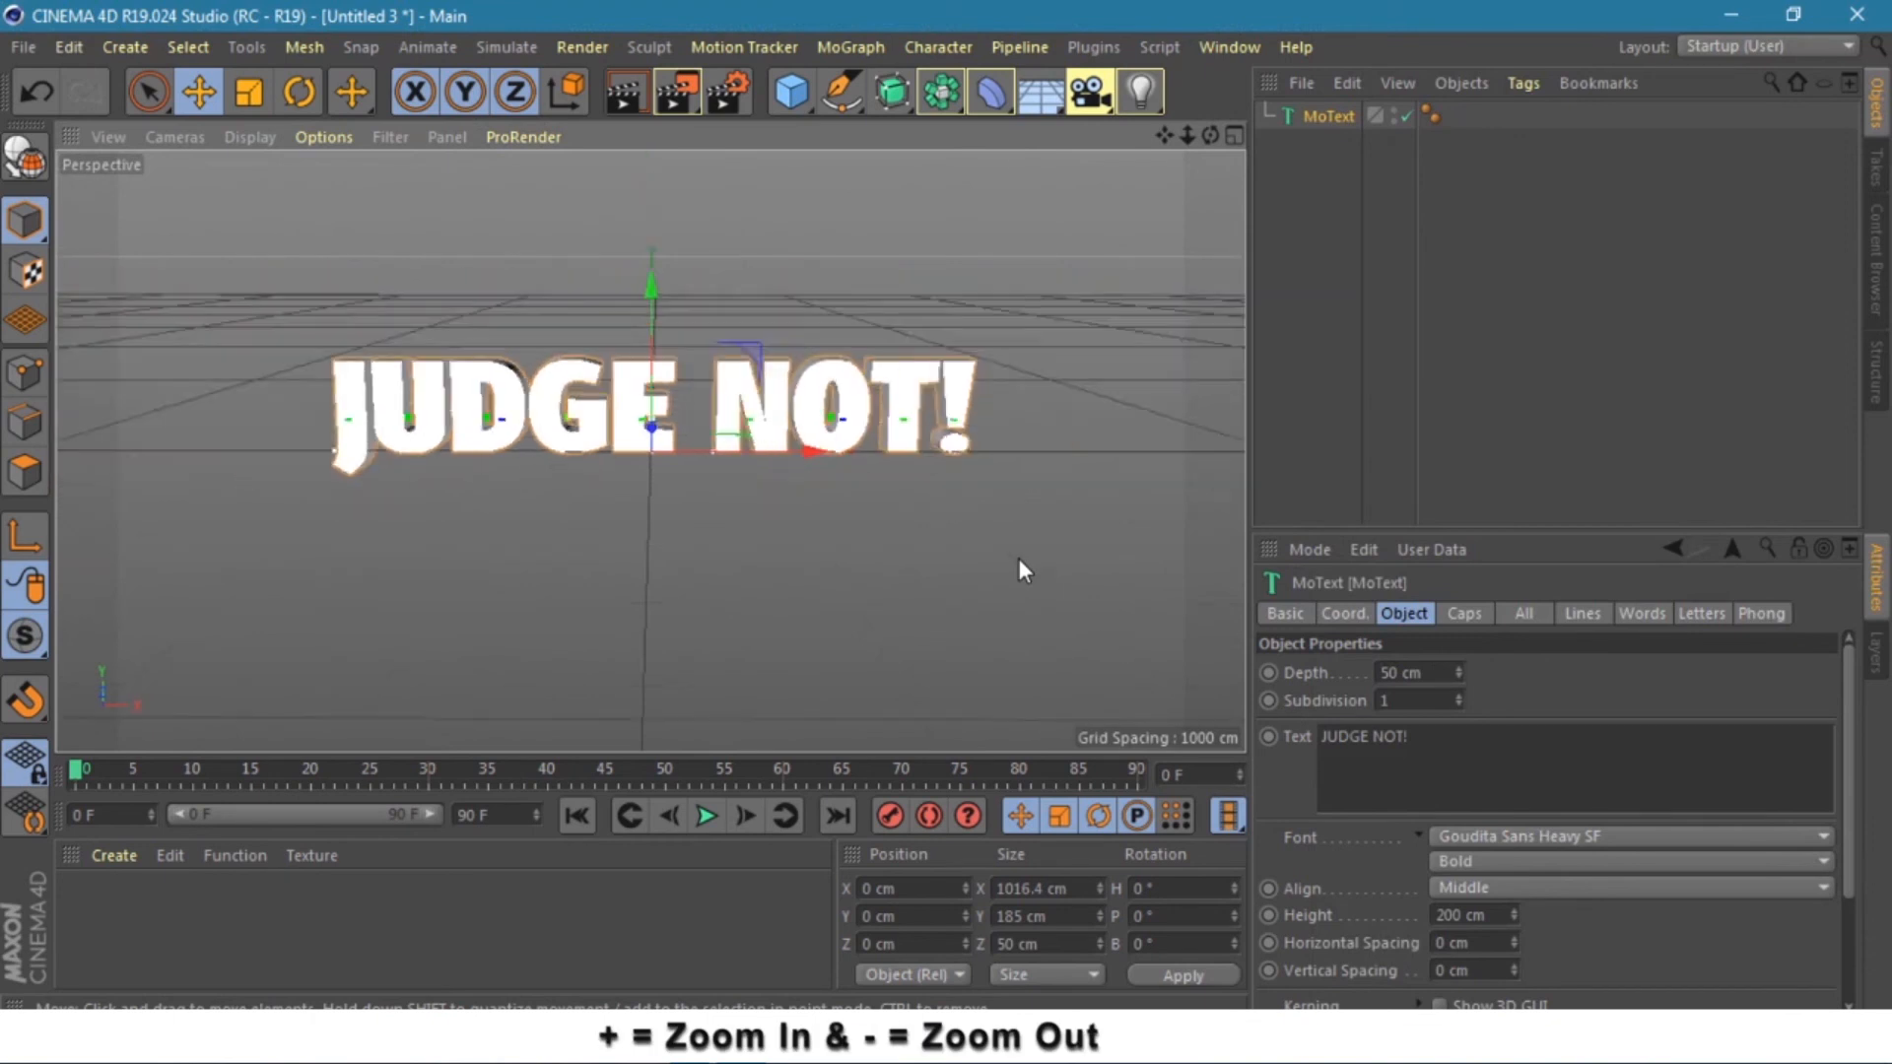
{"action": "key", "text": "plus"}
{"action": "key", "text": "plus"}
{"action": "key", "text": "plus"}
{"action": "key", "text": "plus"}
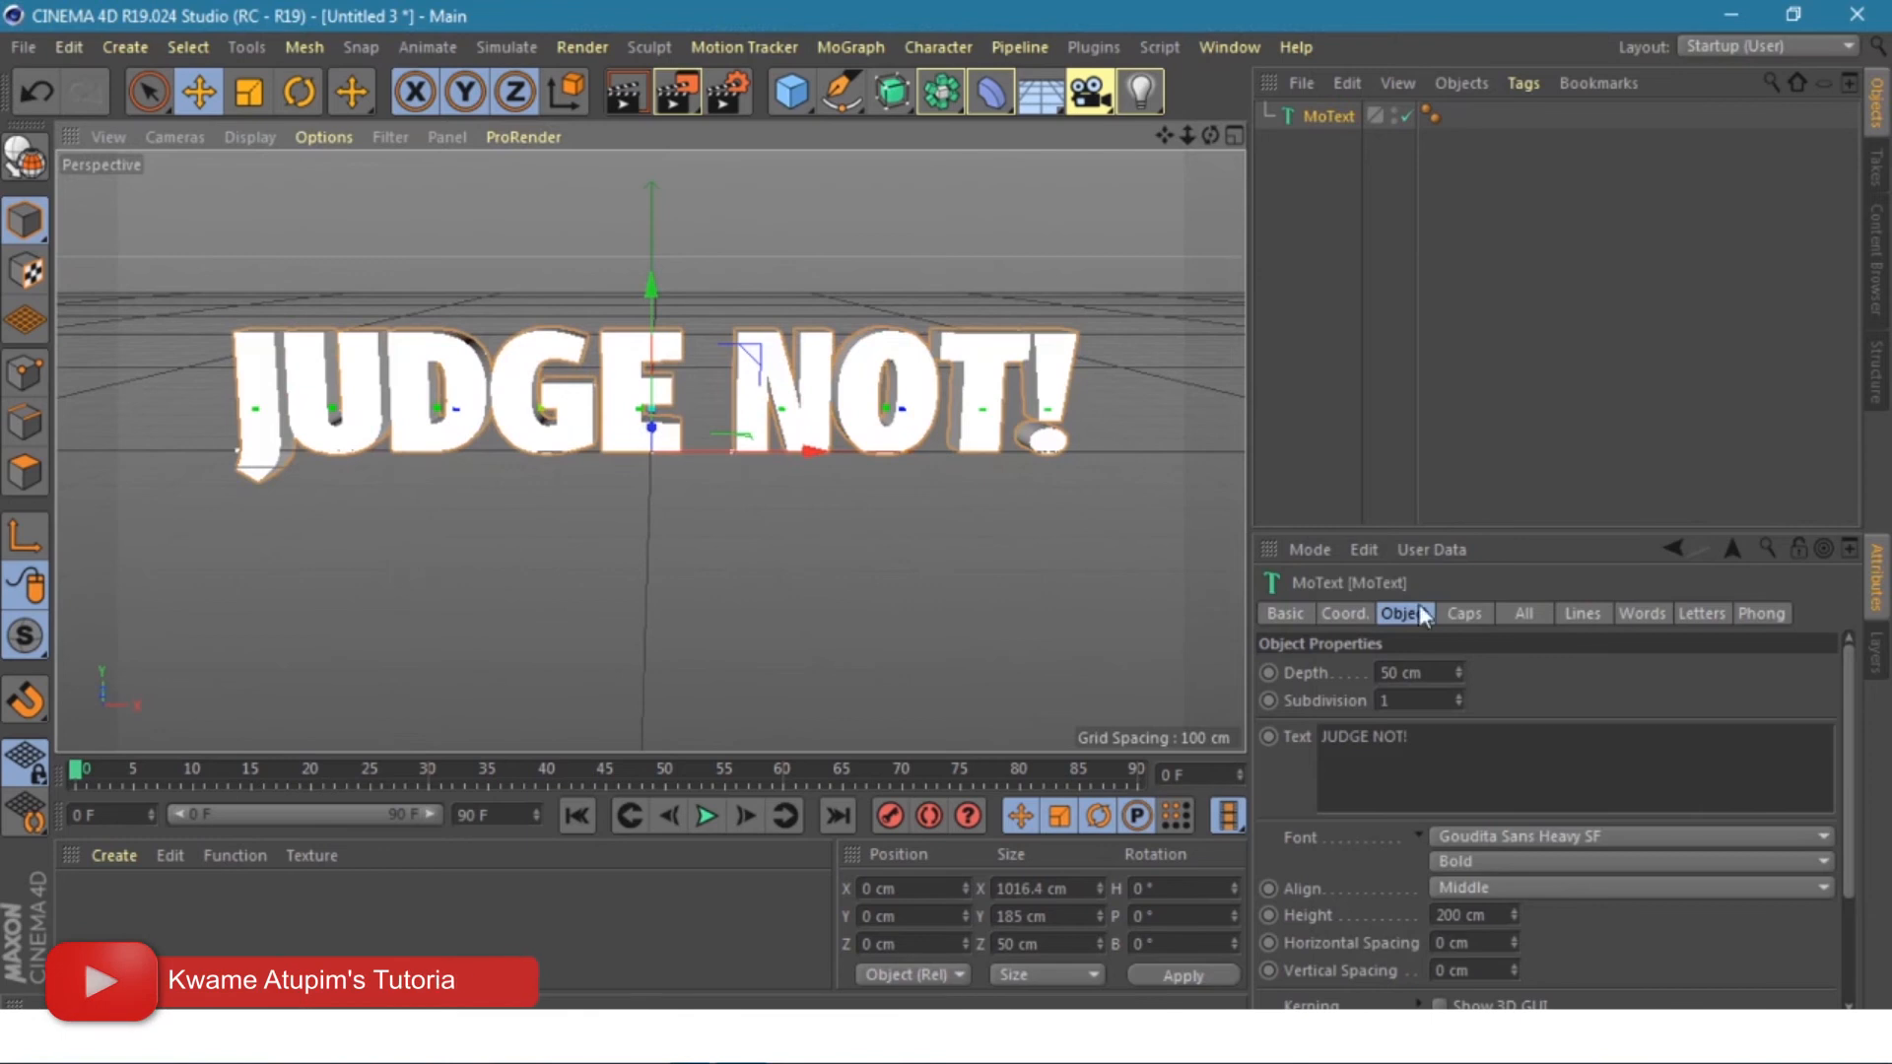
- In the Caps tab, set both Start and End caps to Fillet Cap
{"action": "left_click", "coordinate": [1464, 613]}
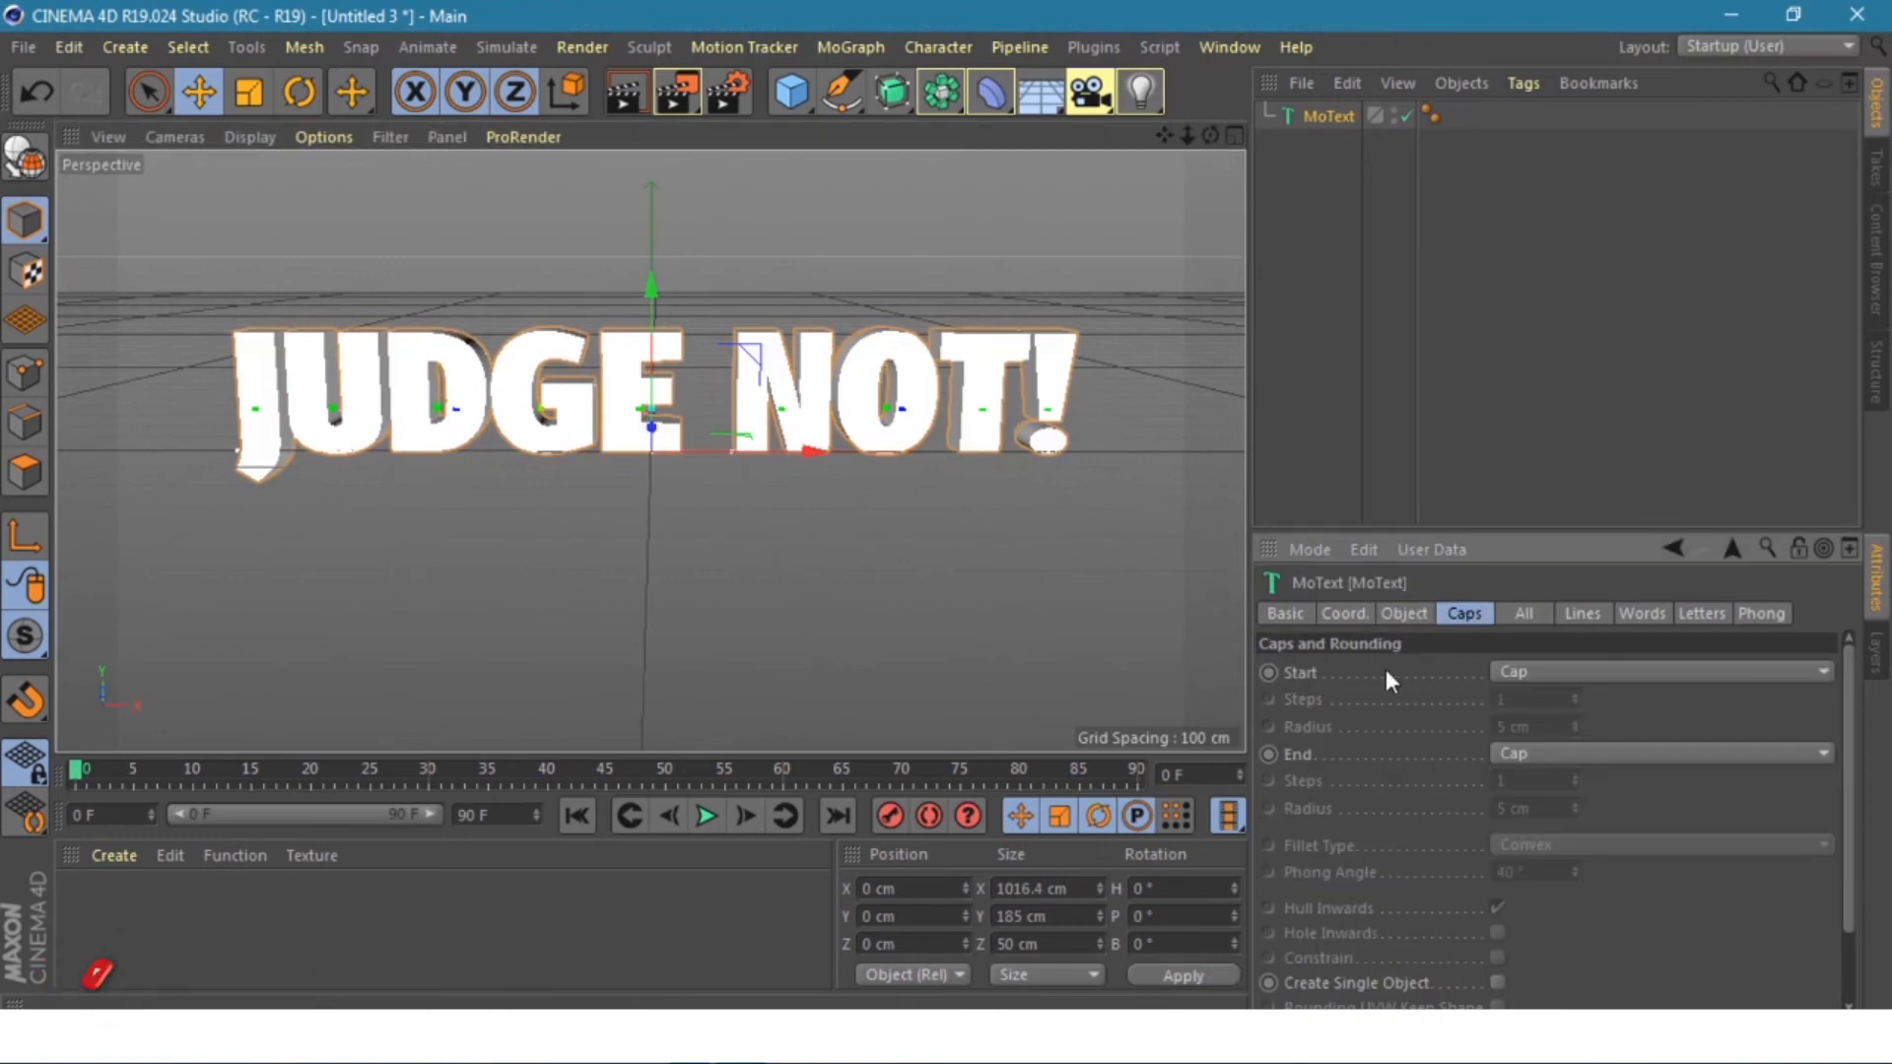
{"action": "left_click", "coordinate": [1524, 668]}
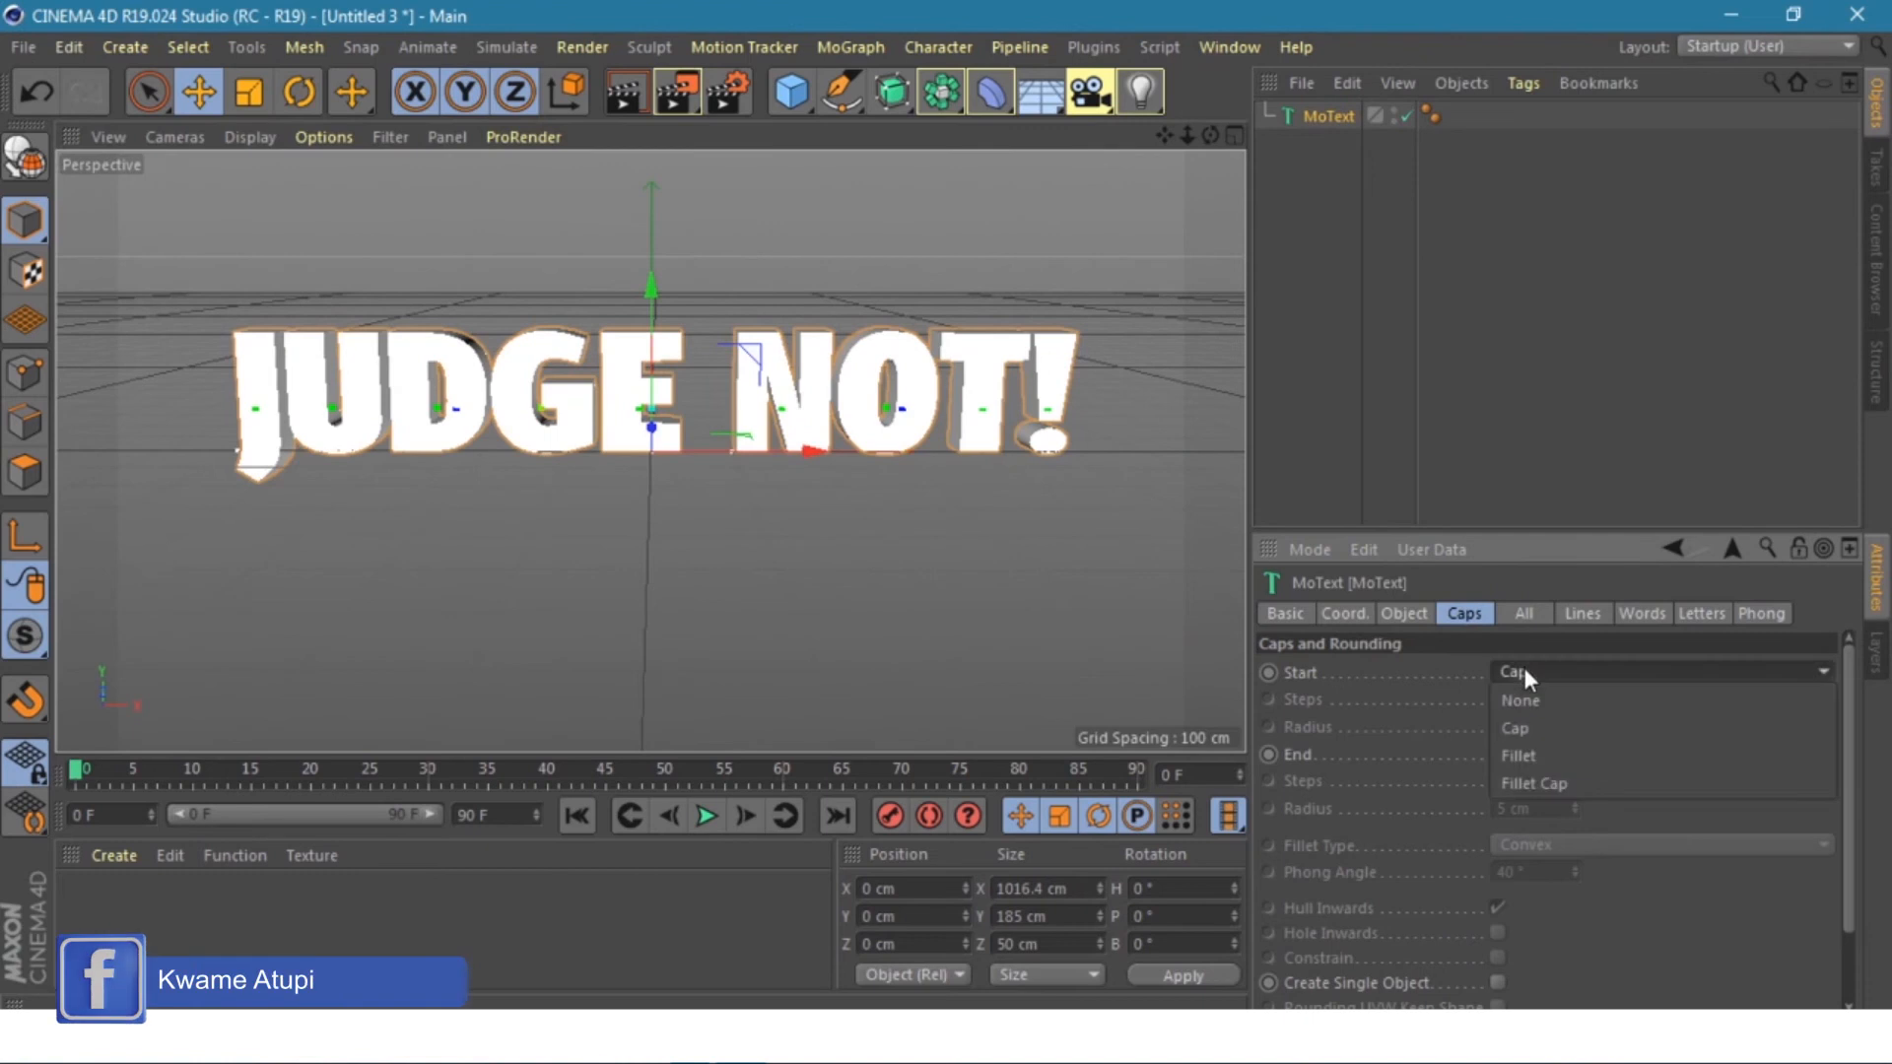
{"action": "left_click", "coordinate": [1537, 783]}
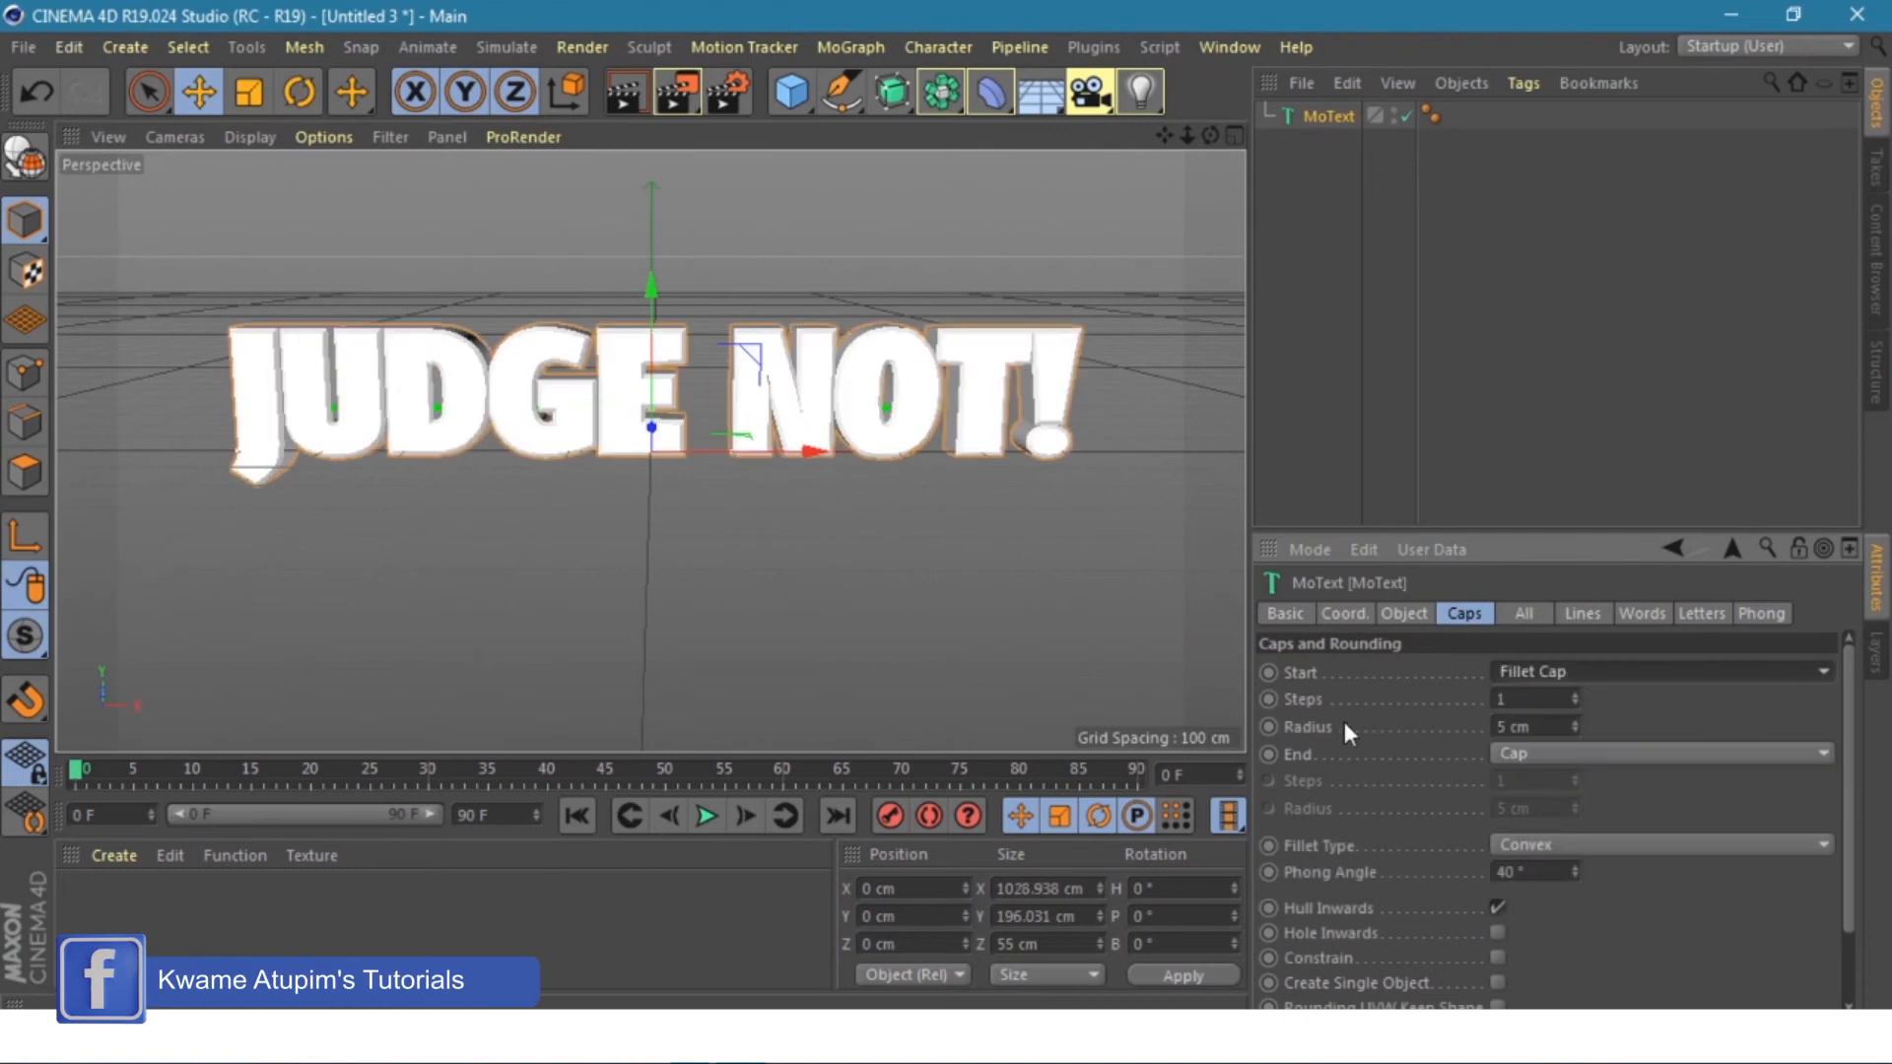
{"action": "left_click", "coordinate": [1522, 754]}
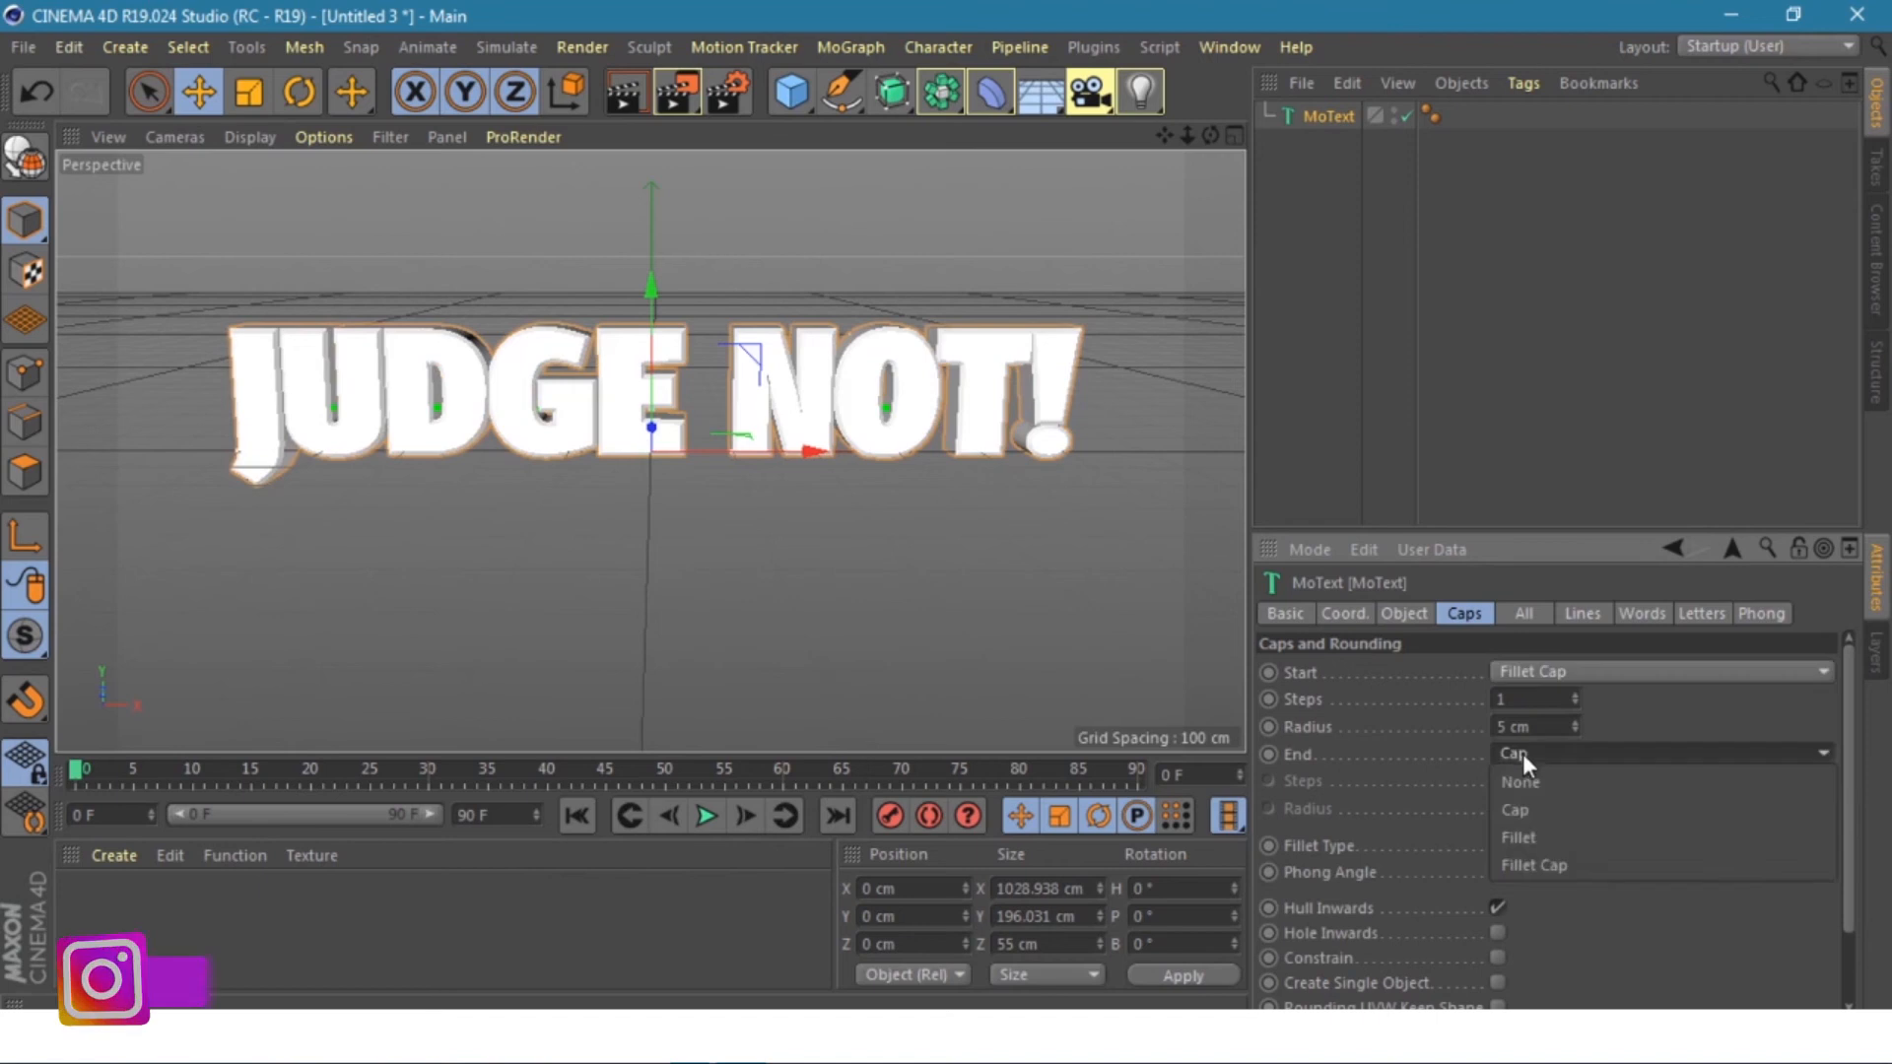
{"action": "left_click", "coordinate": [1546, 861]}
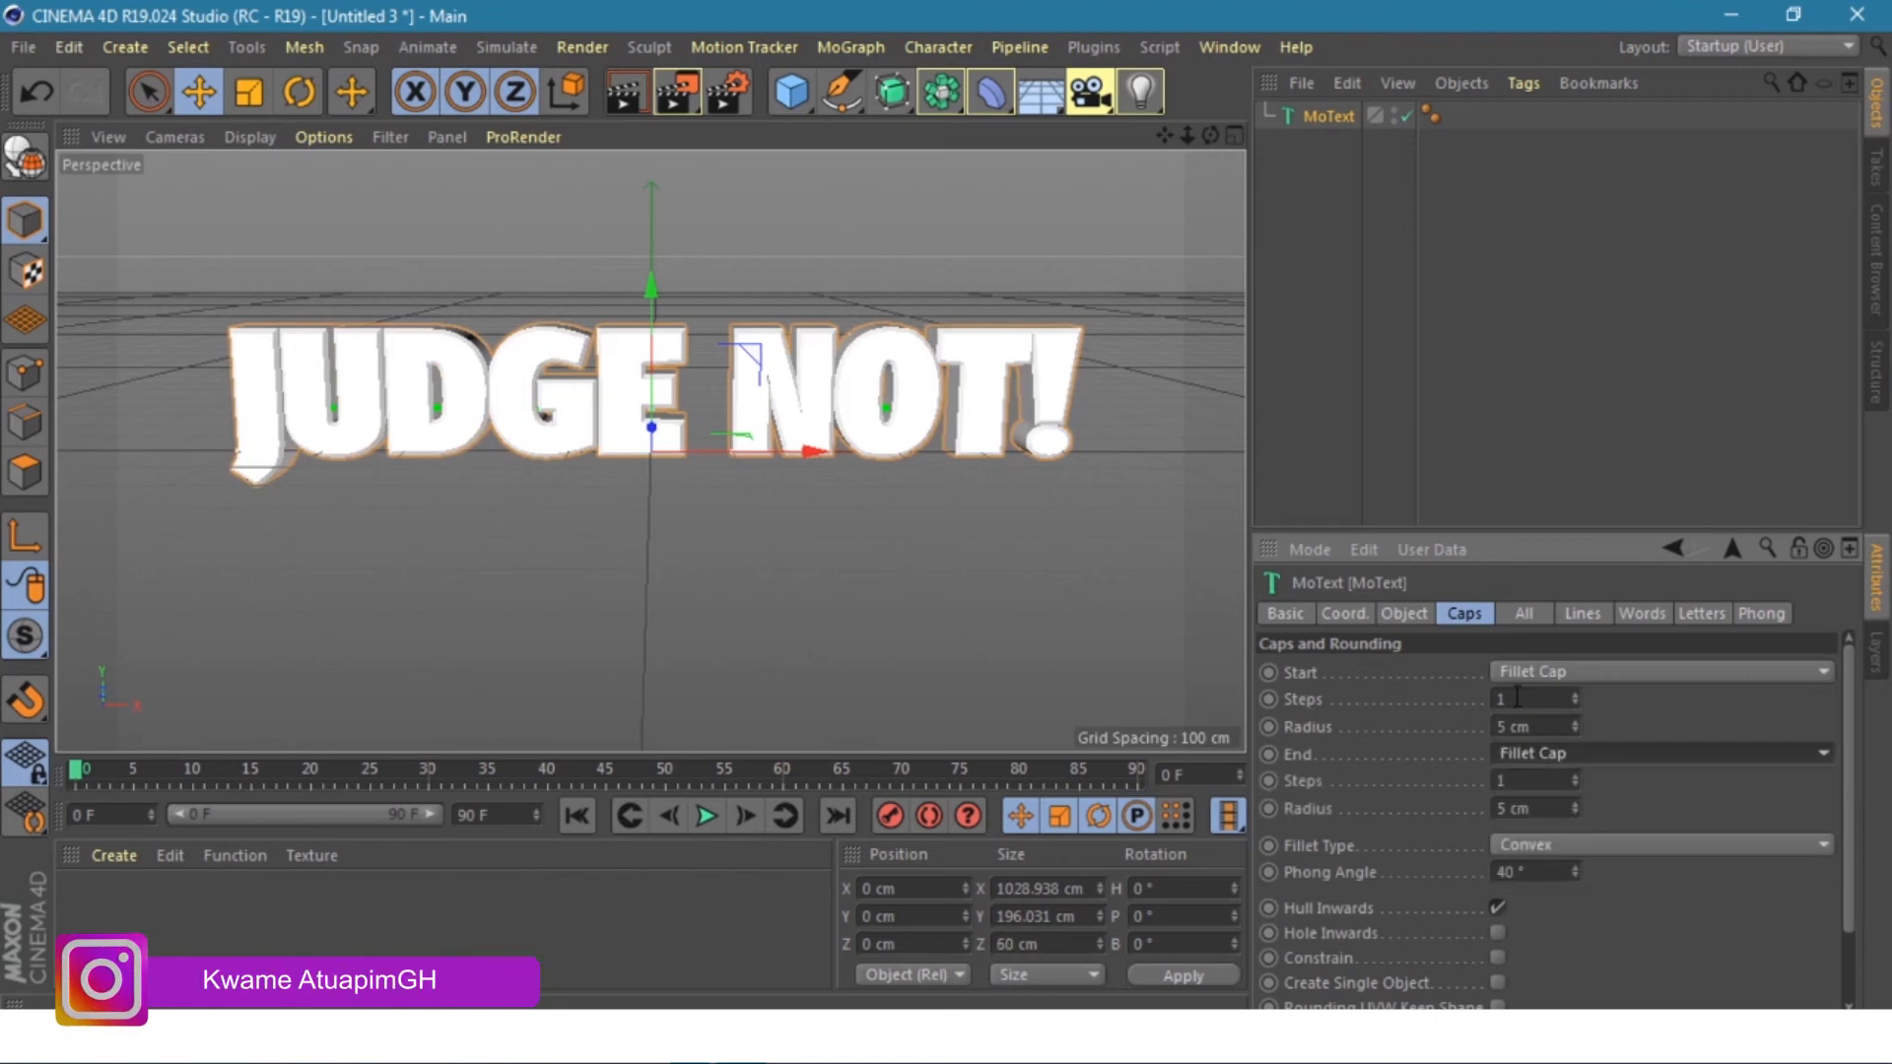
- Give the front and back fillet caps 5 steps and a 3 cm radius
{"action": "left_click_drag", "start_coordinate": [1515, 698], "coordinate": [1495, 699]}
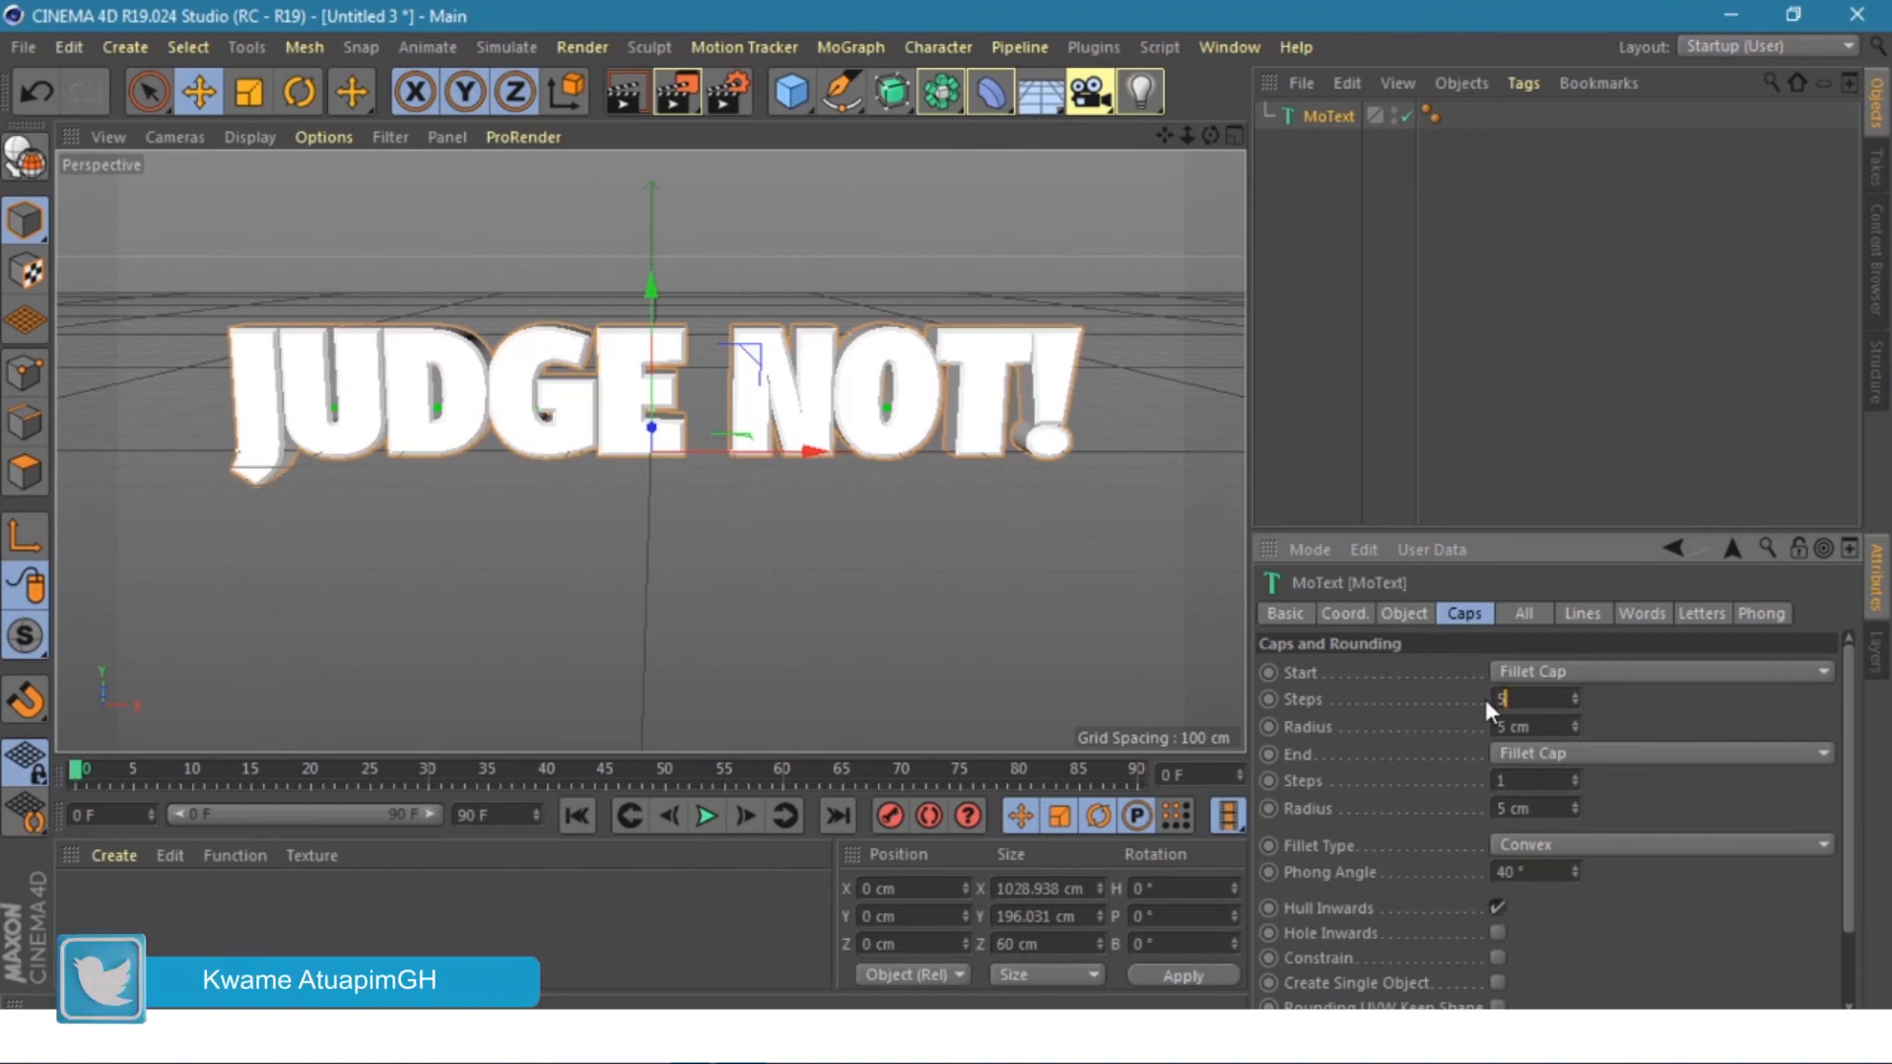
{"action": "type", "text": "5"}
{"action": "left_click_drag", "start_coordinate": [1510, 727], "coordinate": [1483, 731]}
{"action": "type", "text": "3"}
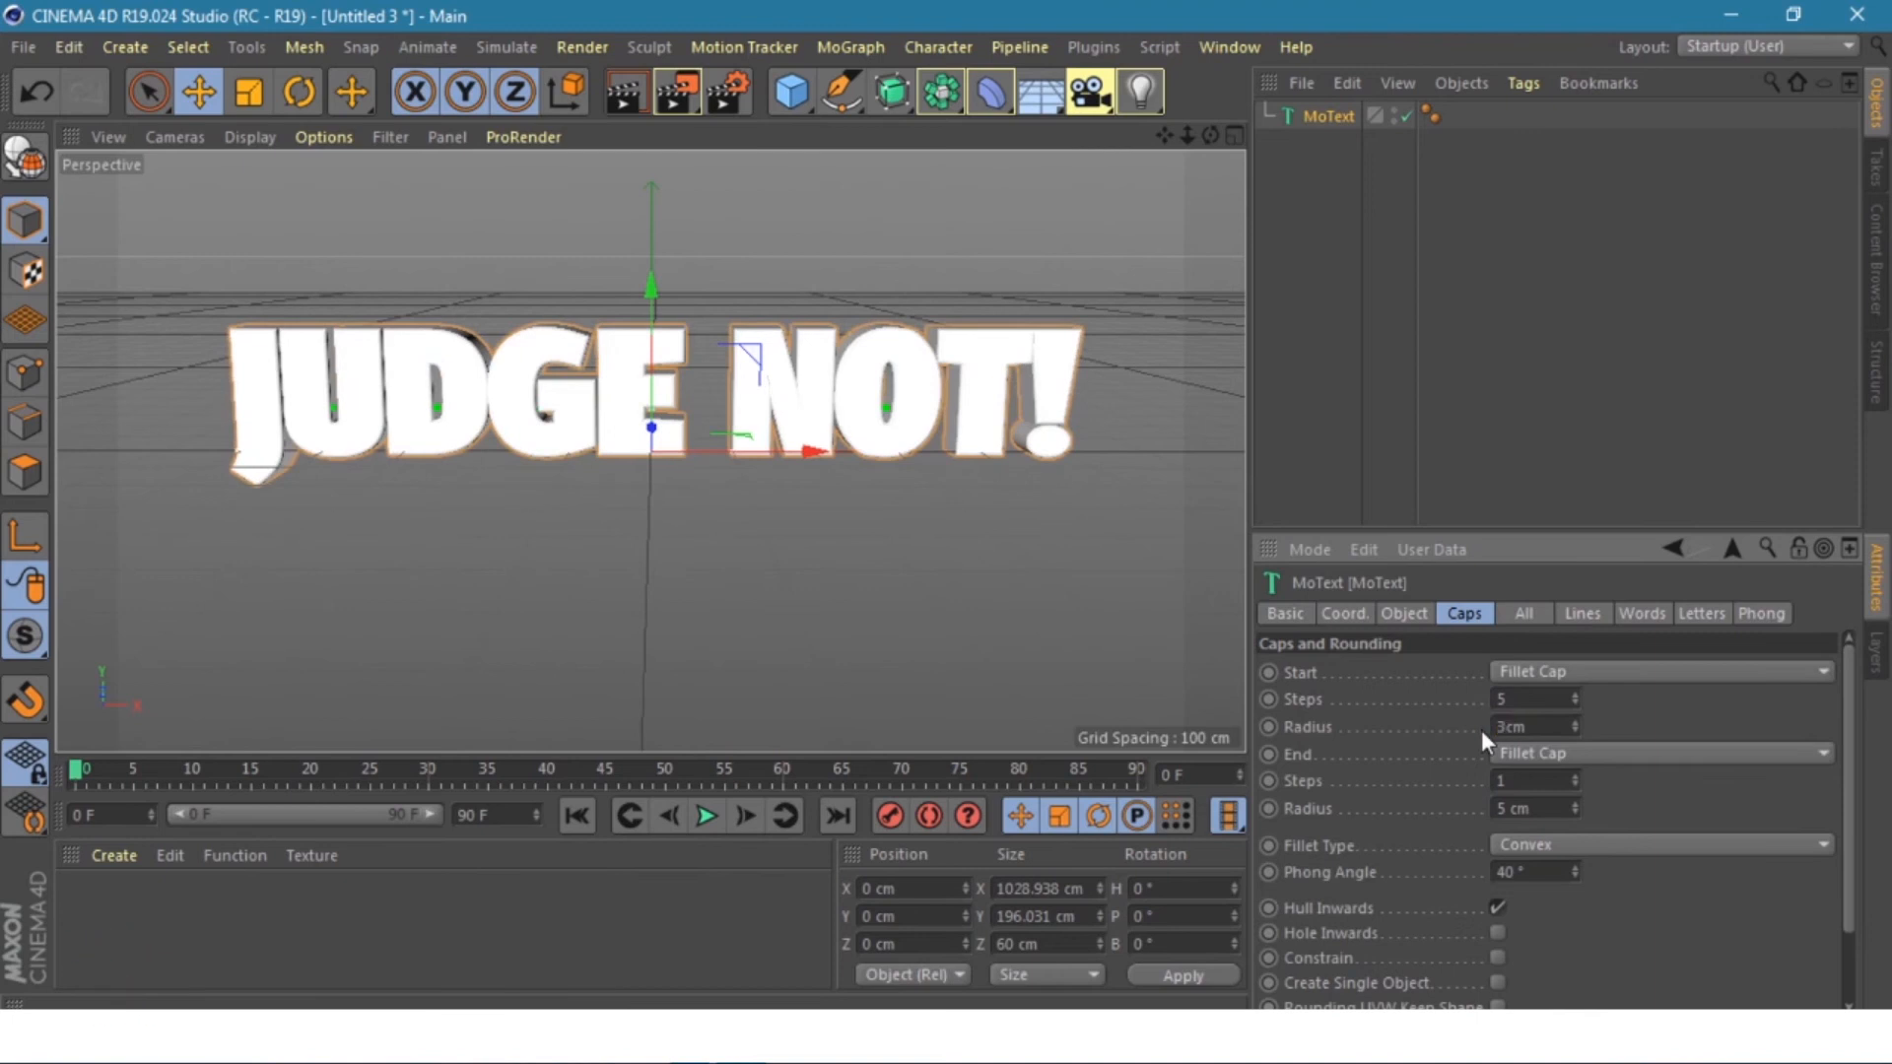
{"action": "key", "text": "Return"}
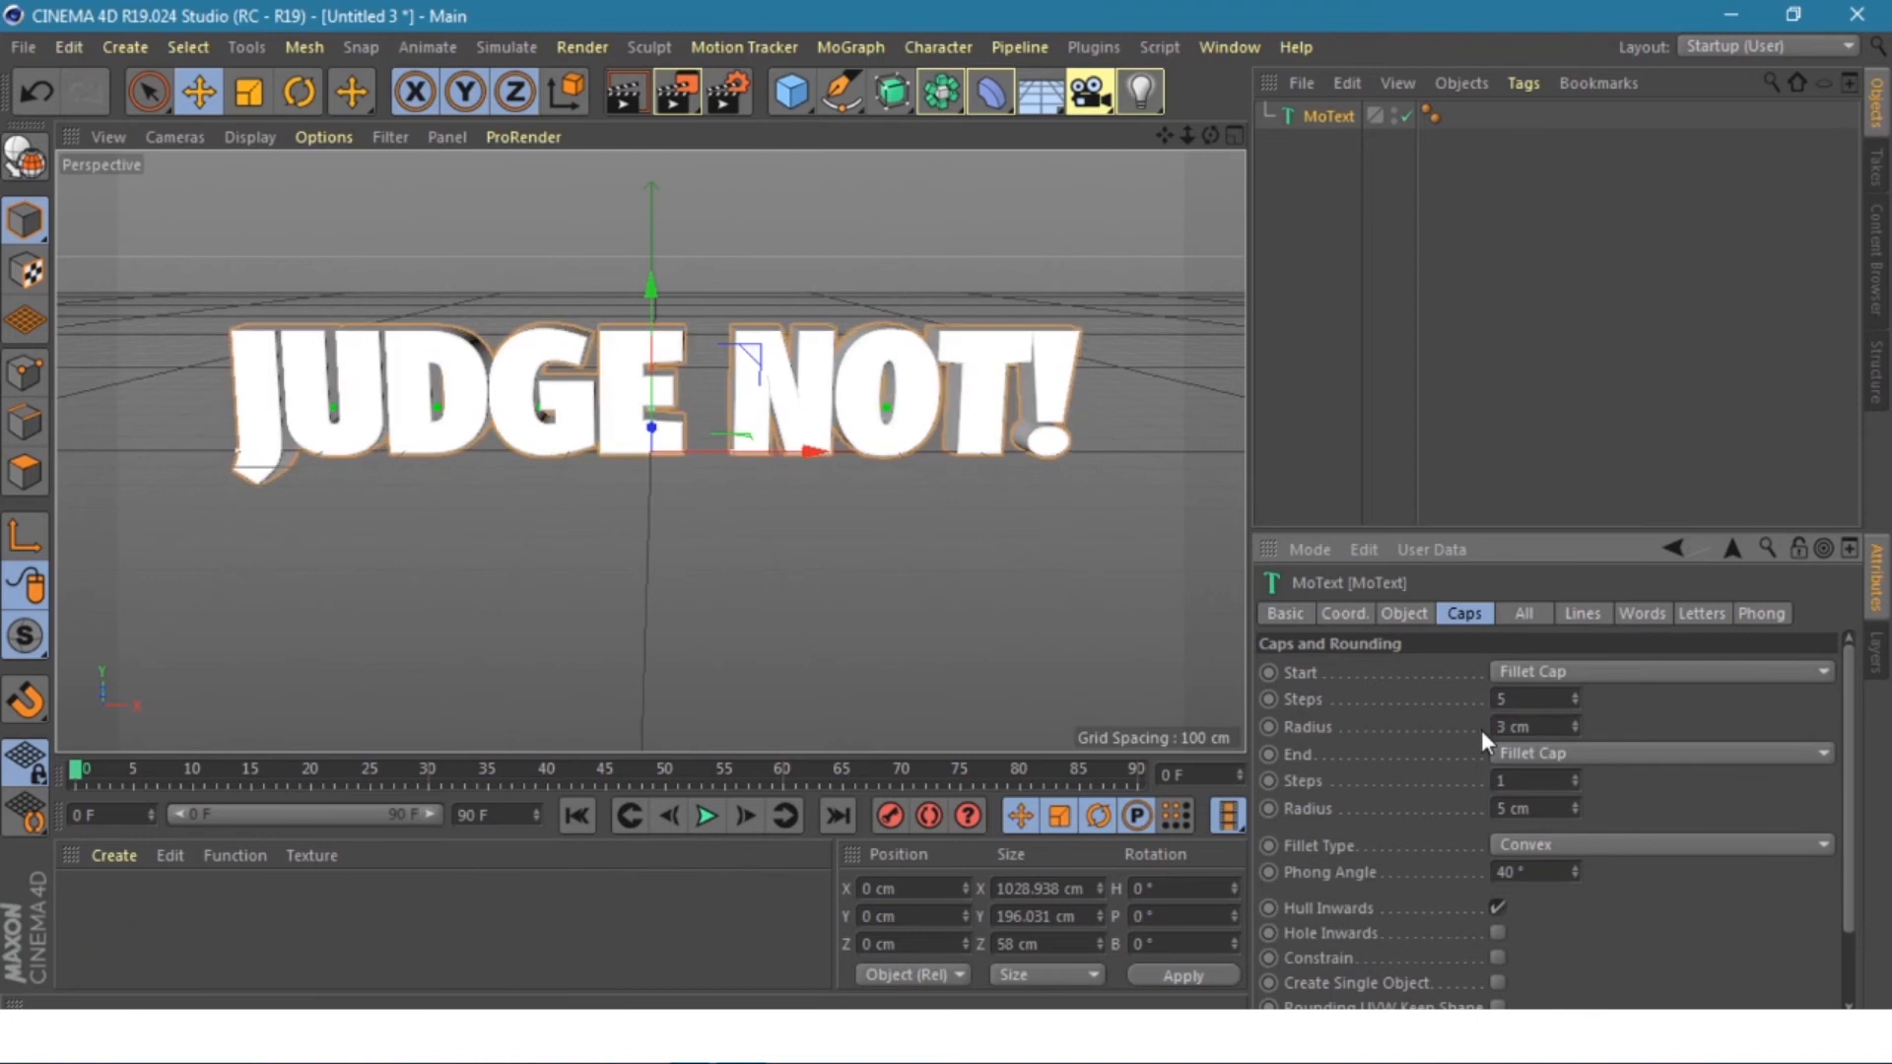
{"action": "double_click", "coordinate": [1505, 781]}
{"action": "type", "text": "5"}
{"action": "double_click", "coordinate": [1496, 808]}
{"action": "key", "text": "Return"}
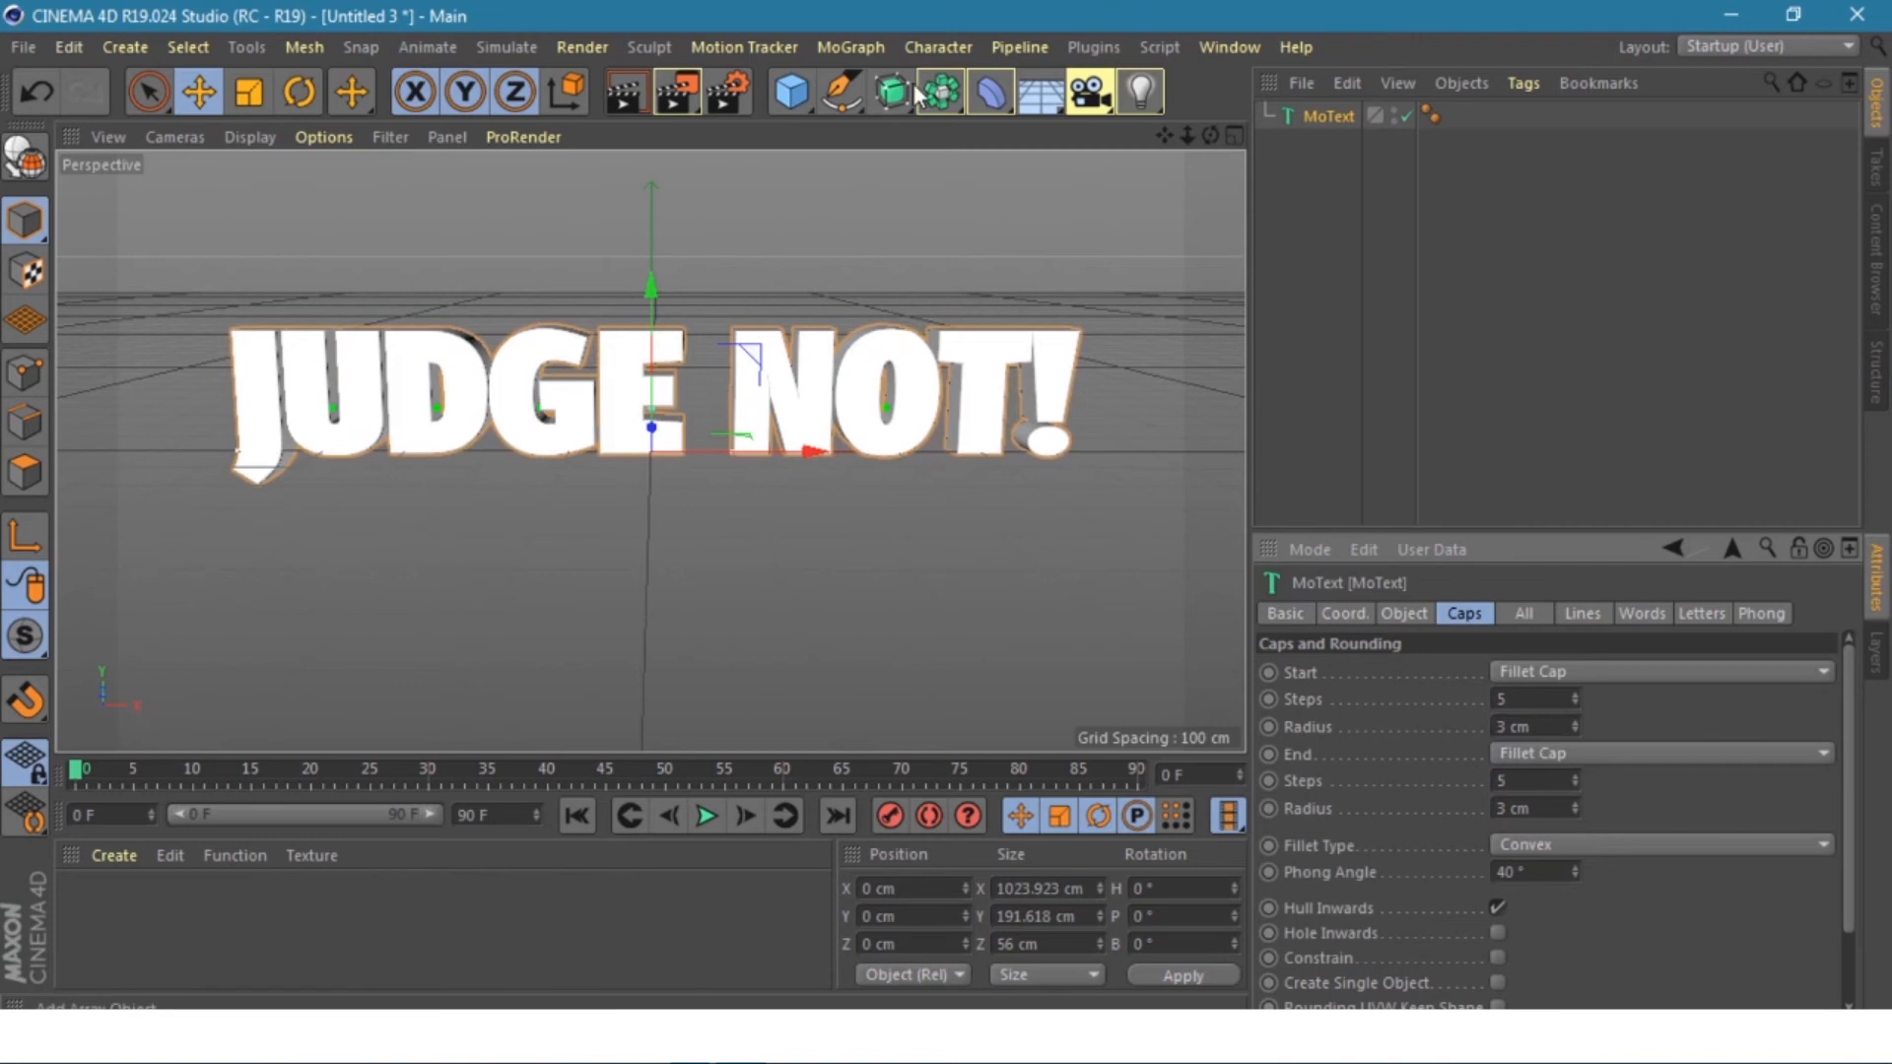
{"action": "left_click", "coordinate": [853, 47]}
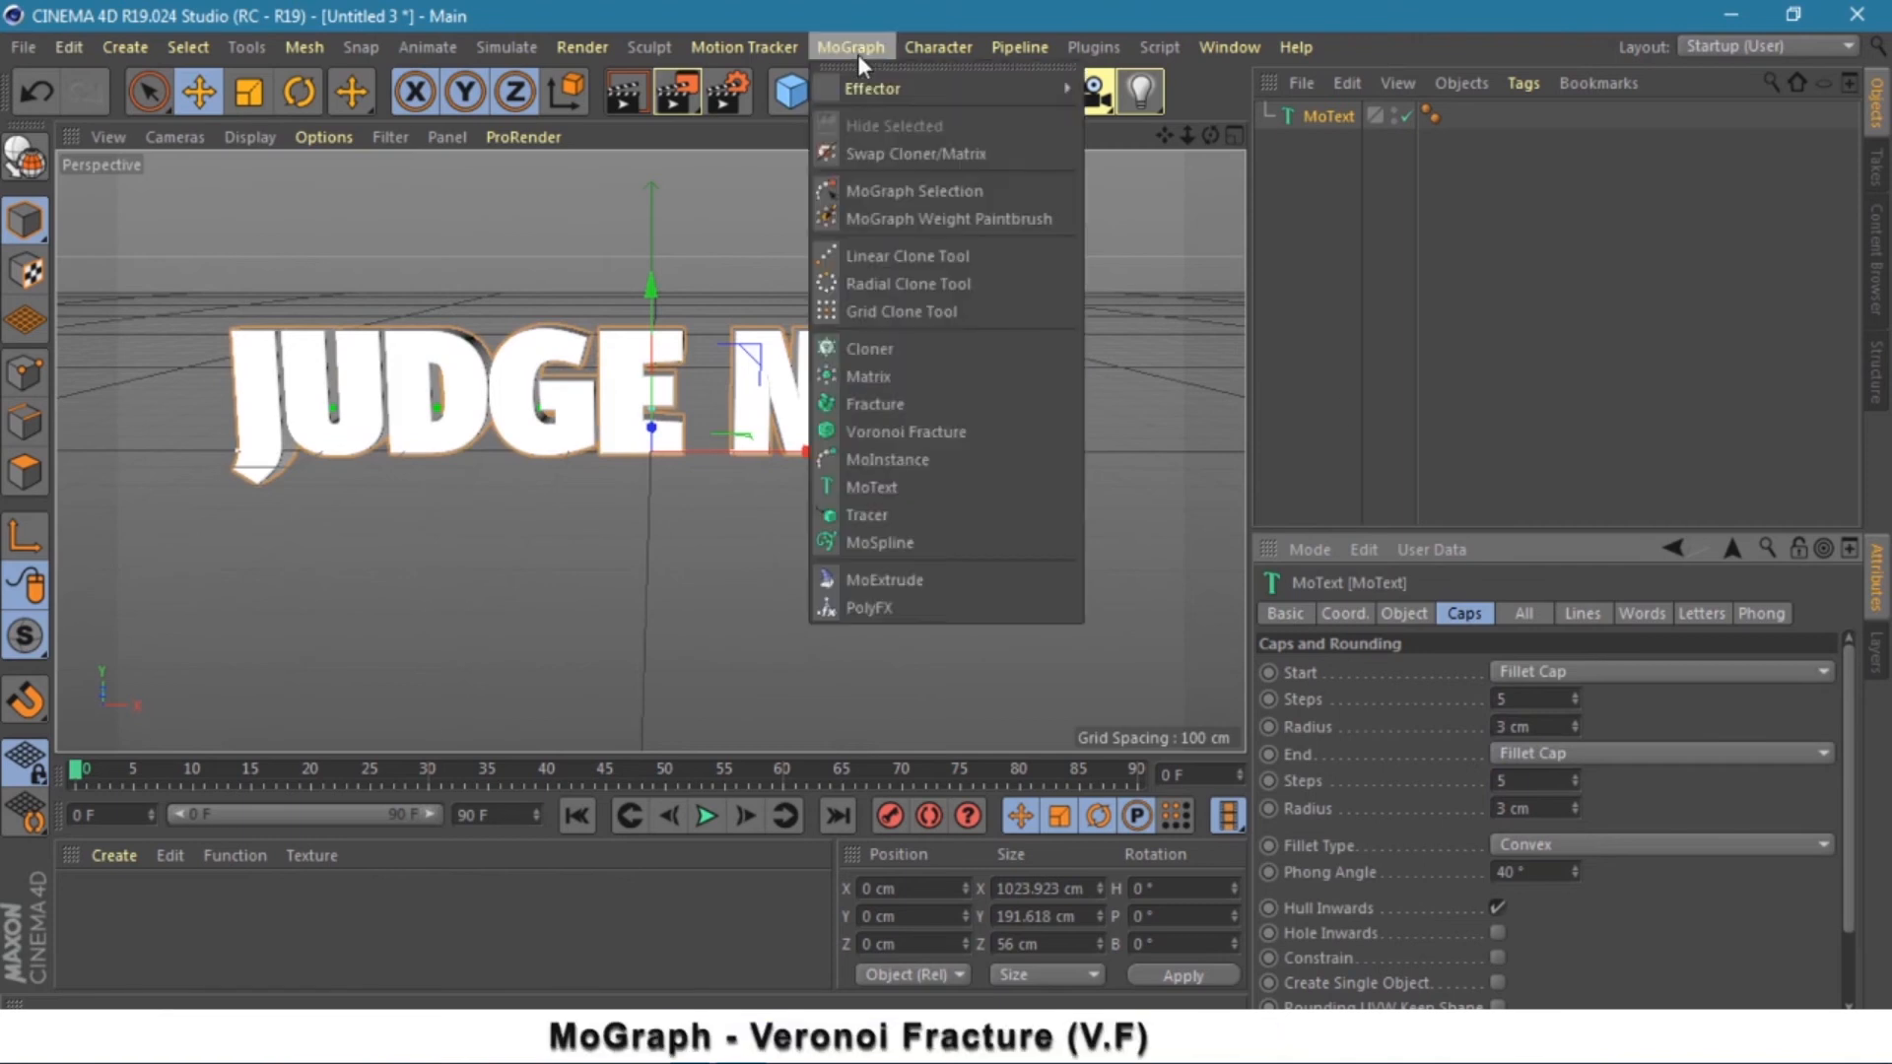
- Add a Voronoi Fracture and make the MoText its child
{"action": "left_click", "coordinate": [911, 434]}
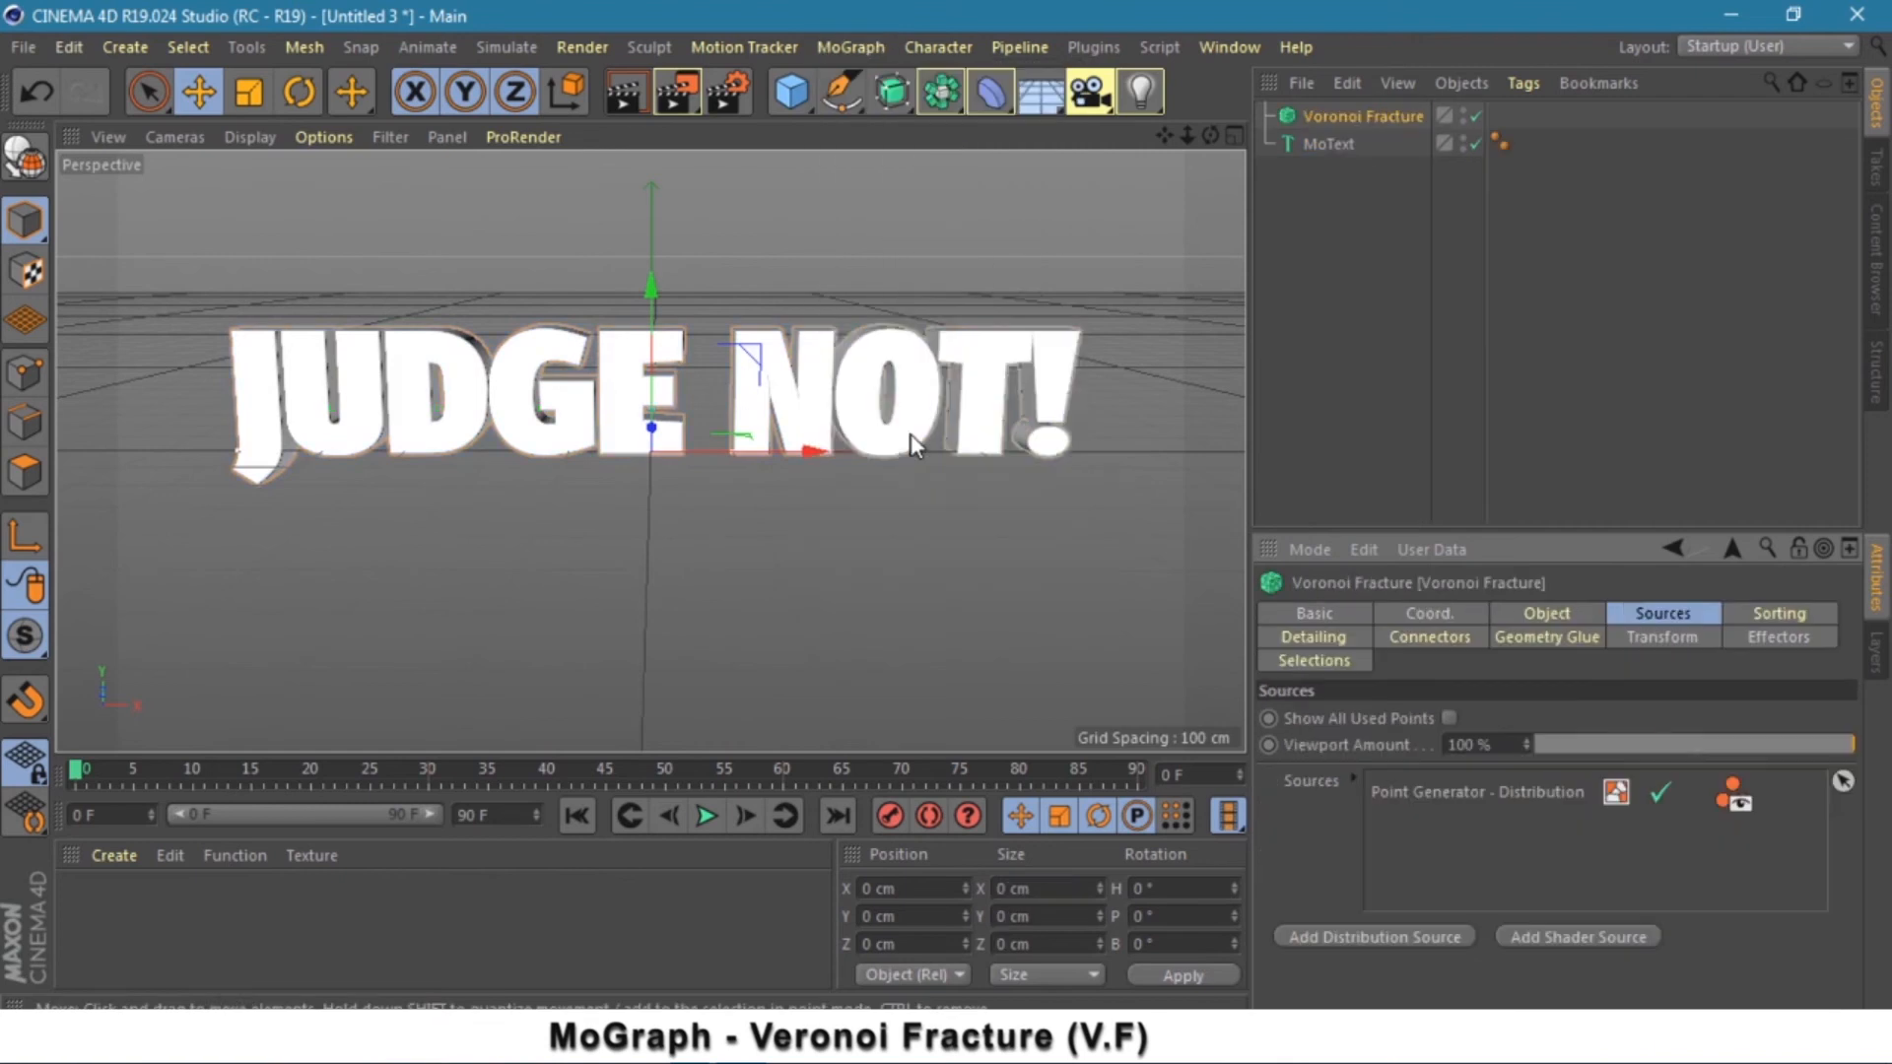
{"action": "left_click", "coordinate": [1338, 142]}
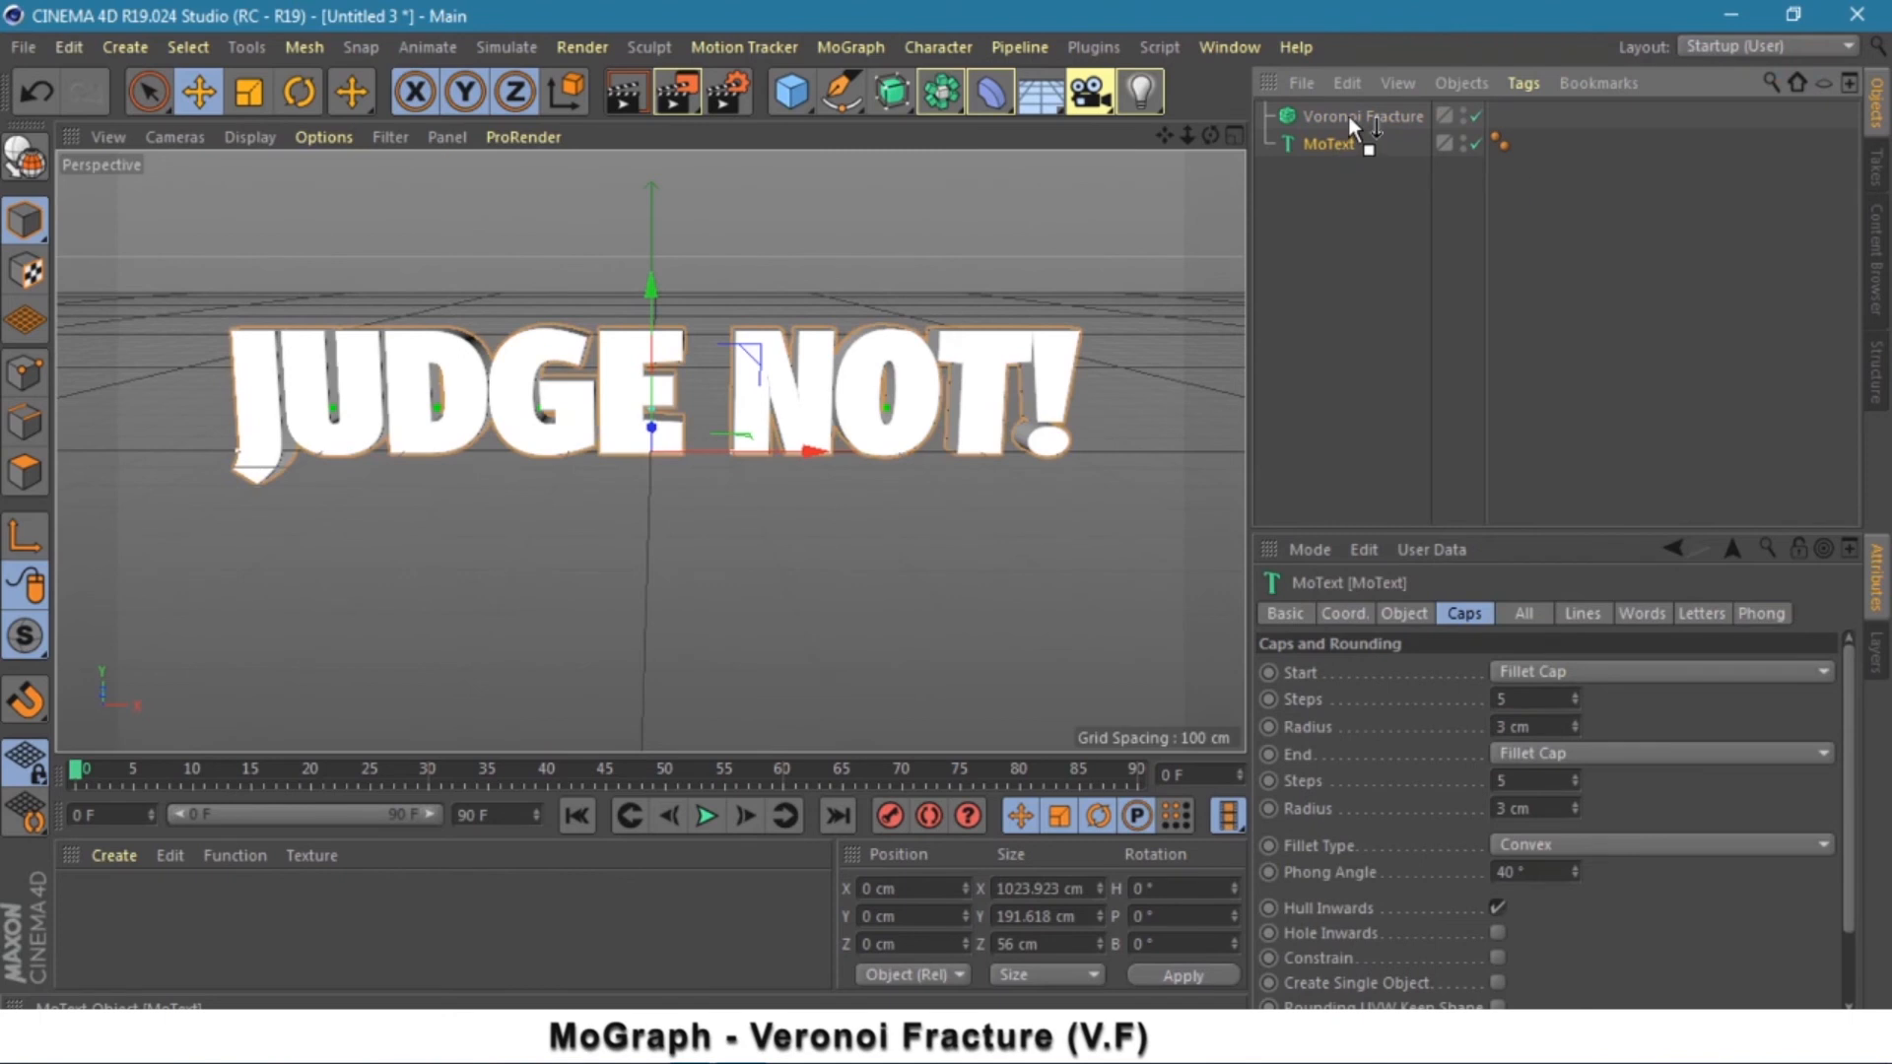
{"action": "left_click_drag", "start_coordinate": [1347, 114], "coordinate": [1348, 115]}
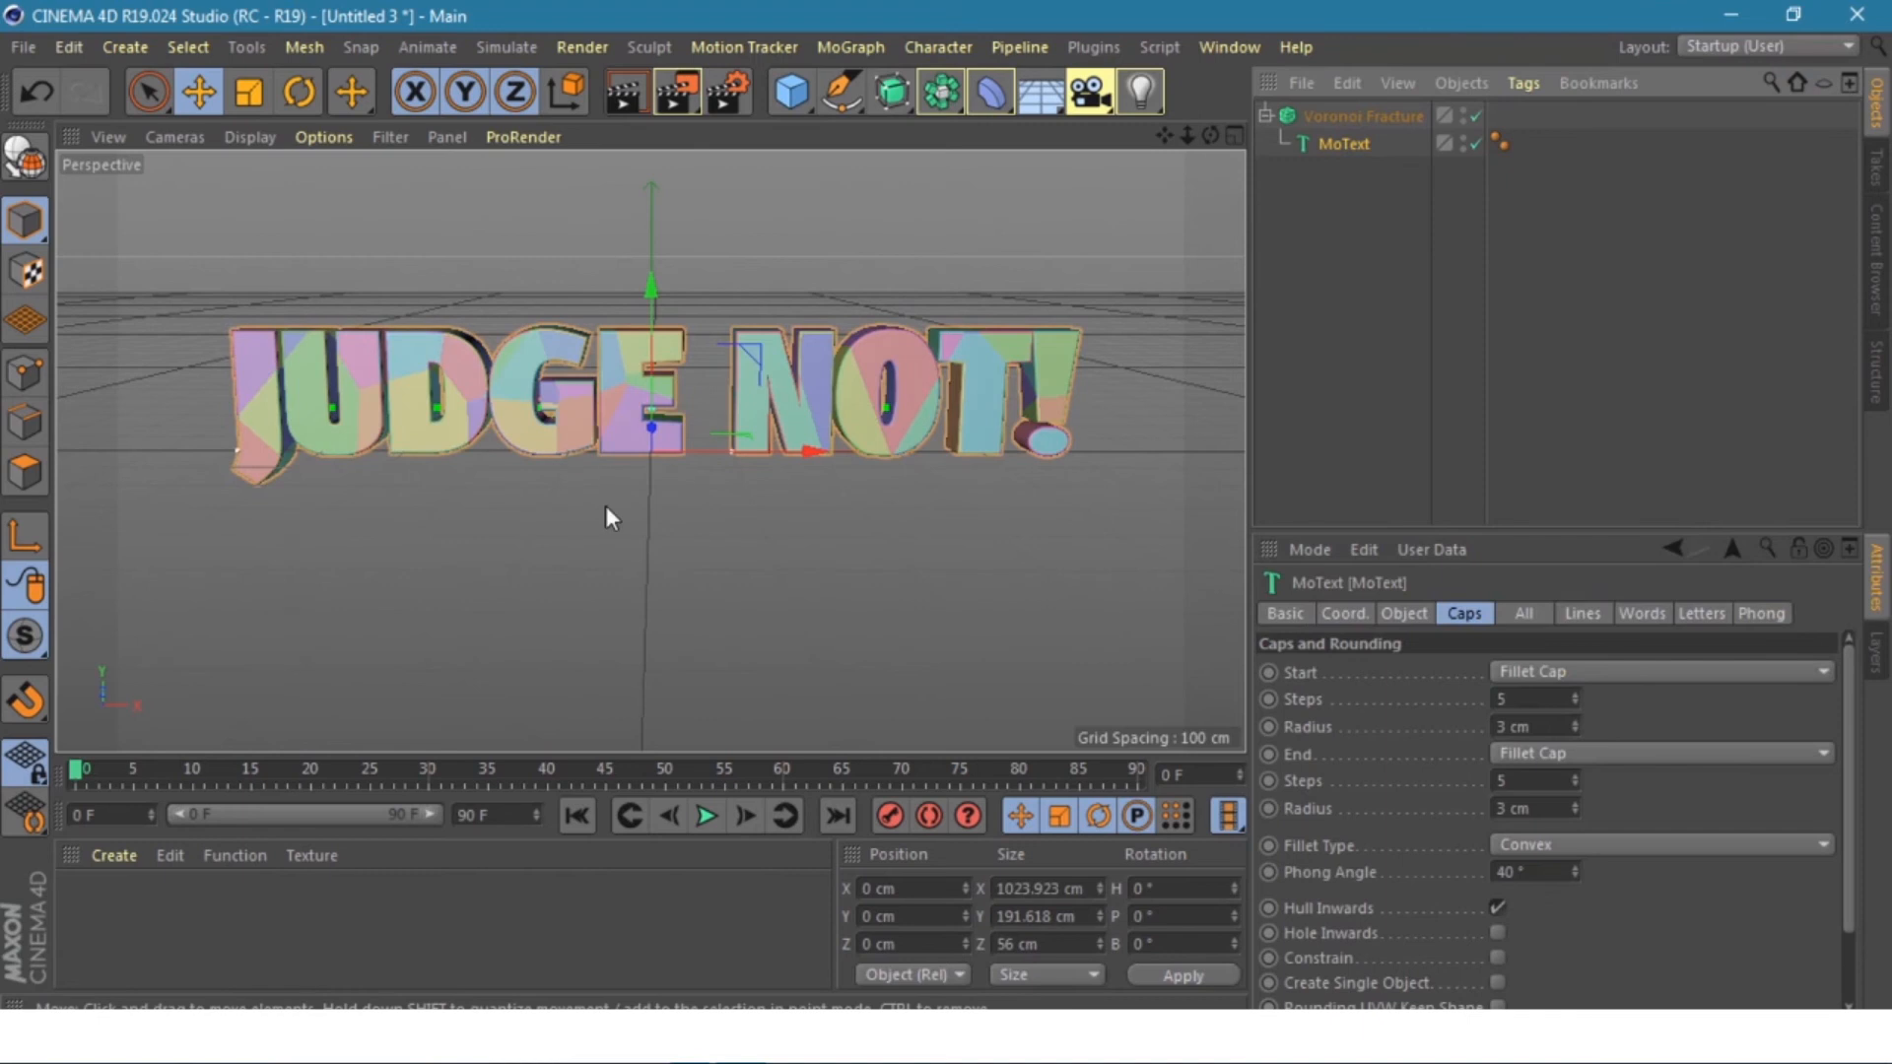
- Add a cube, widen it to span the text, and give it 100 X segments
{"action": "left_click", "coordinate": [791, 92]}
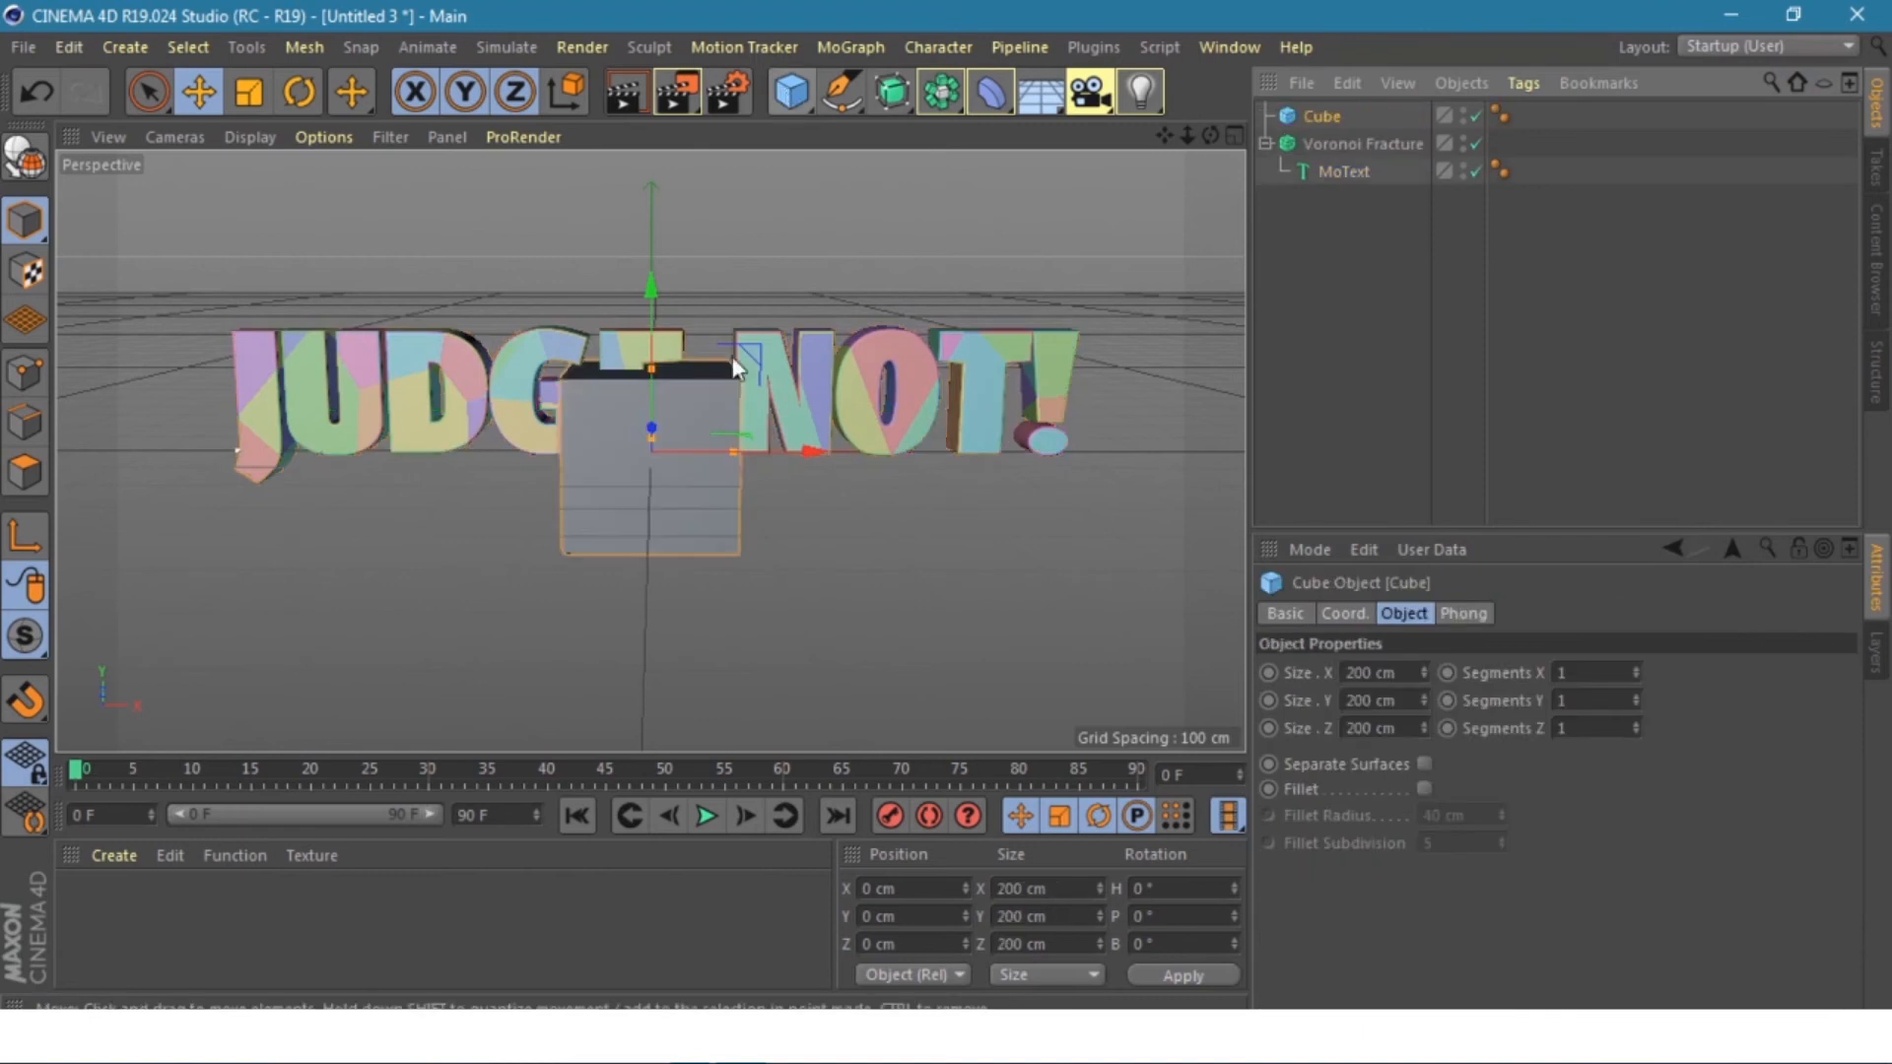
{"action": "left_click_drag", "start_coordinate": [735, 453], "coordinate": [1074, 426]}
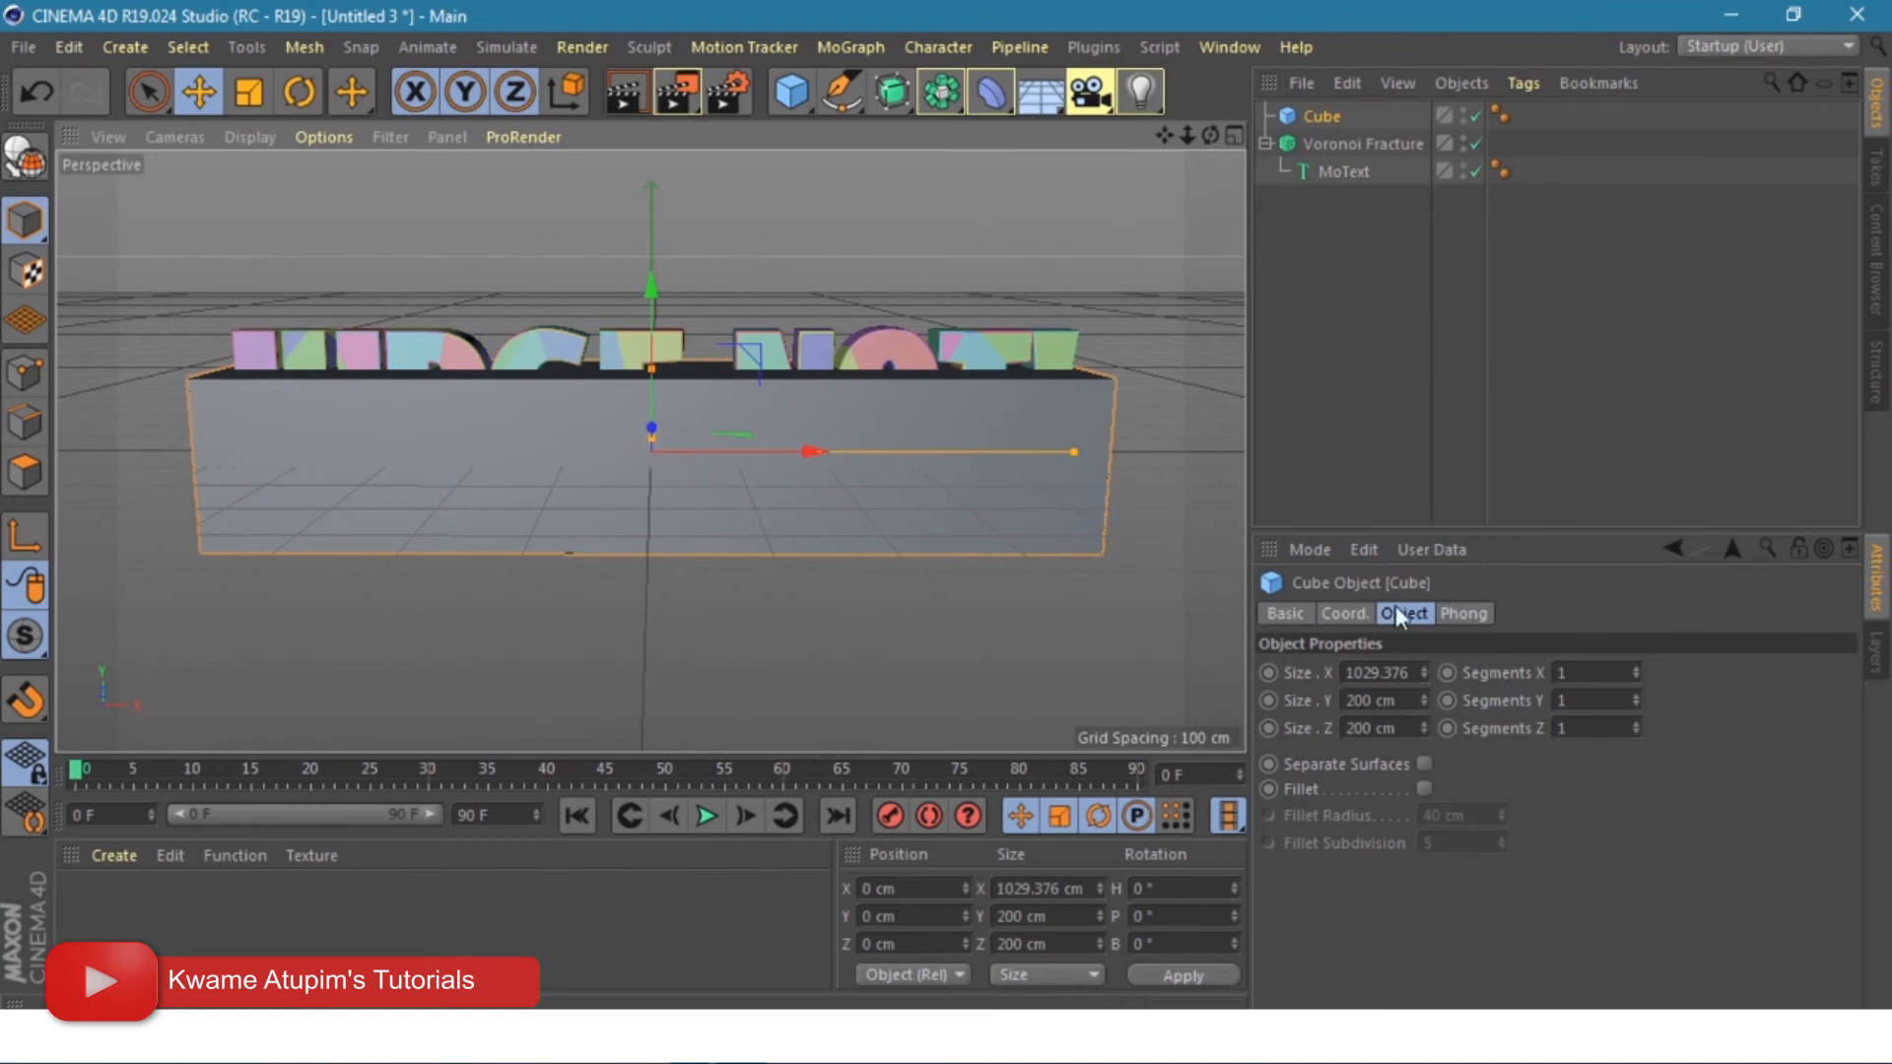
{"action": "left_click", "coordinate": [1567, 674]}
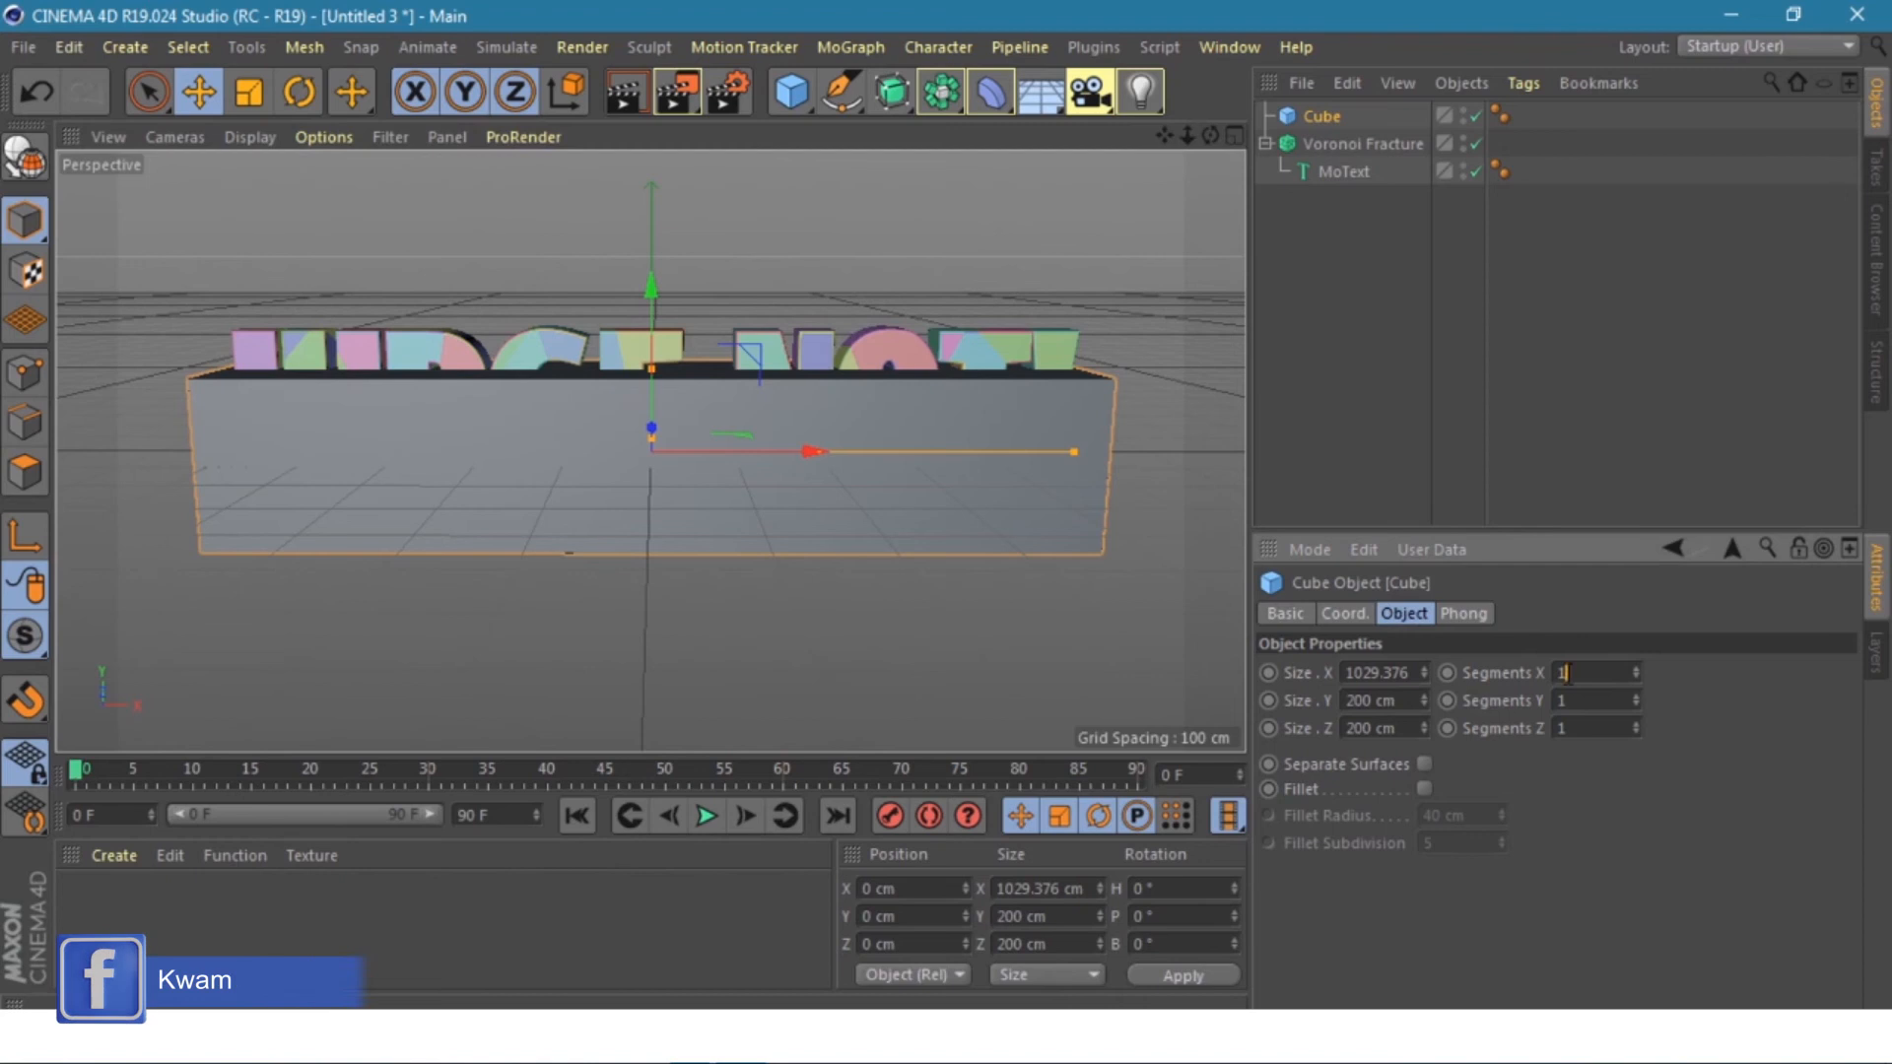
{"action": "type", "text": "100"}
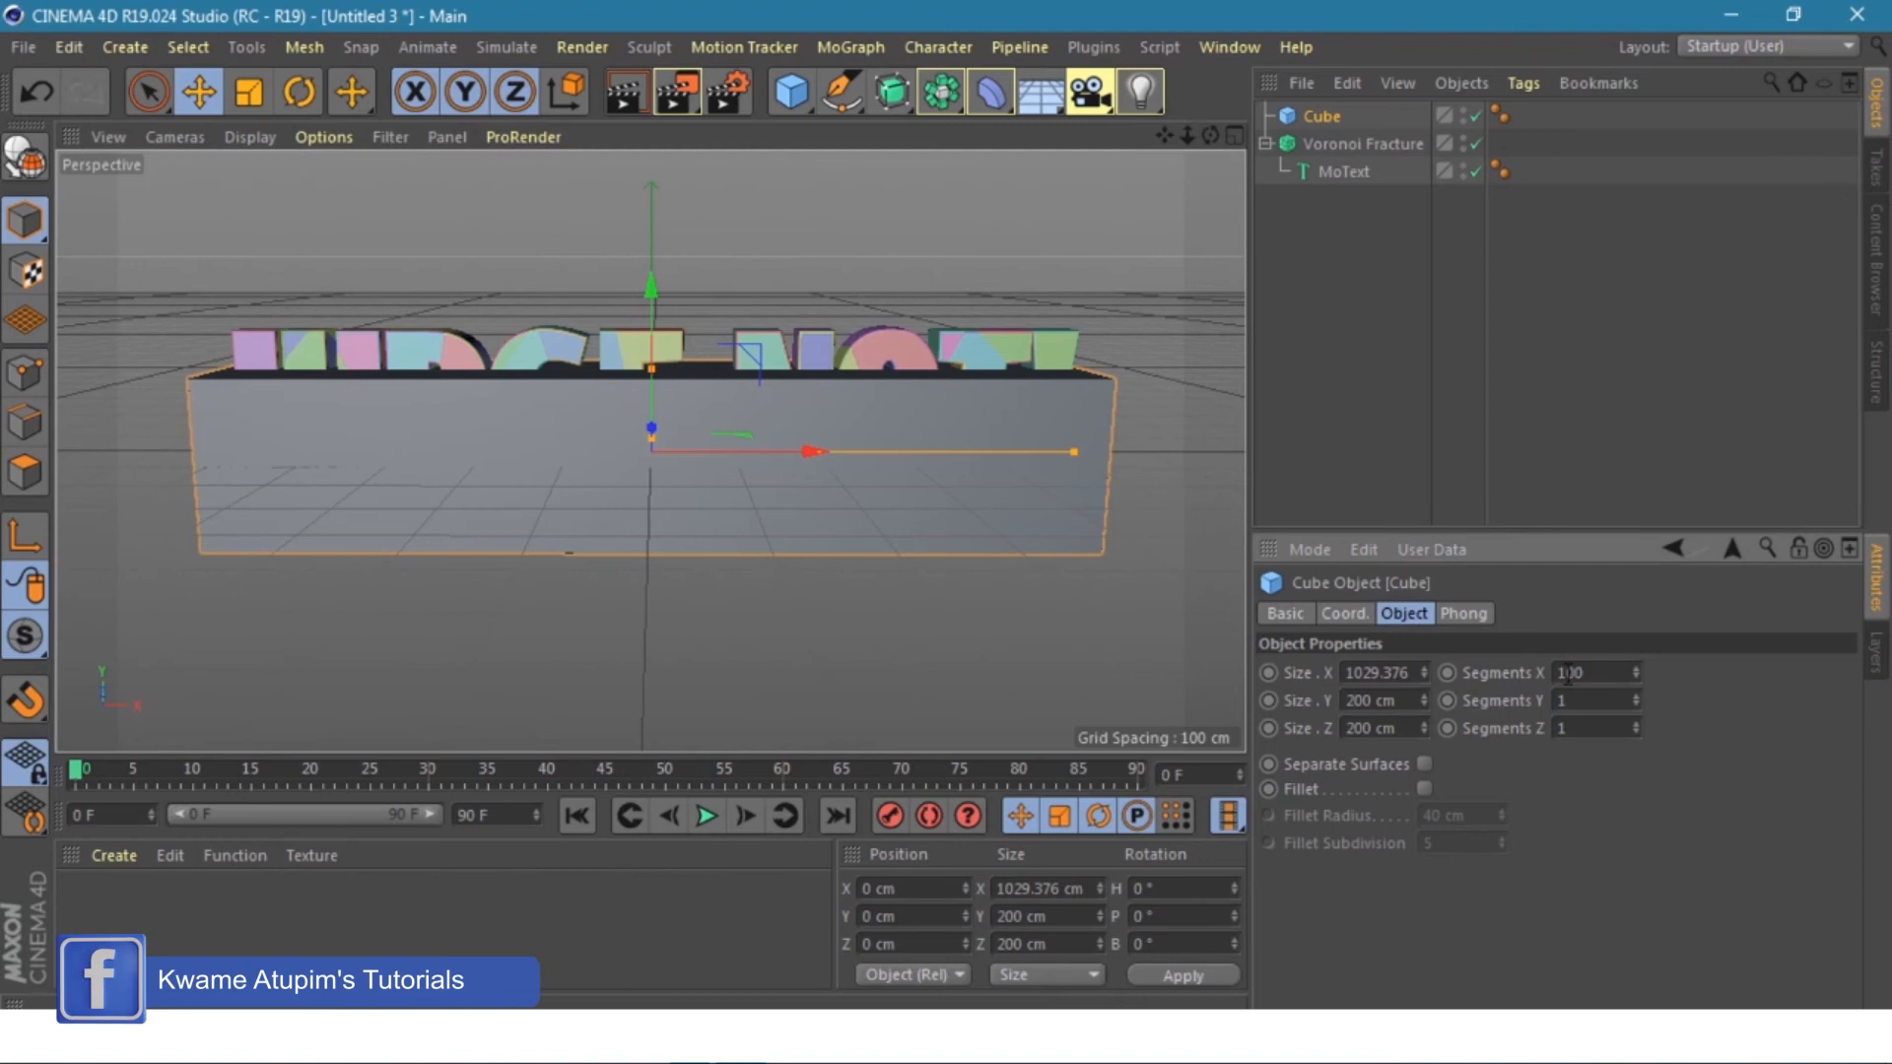
- Make the Cube the Voronoi Fracture source, disable the point distribution, and hide the cube
{"action": "left_click", "coordinate": [1374, 144]}
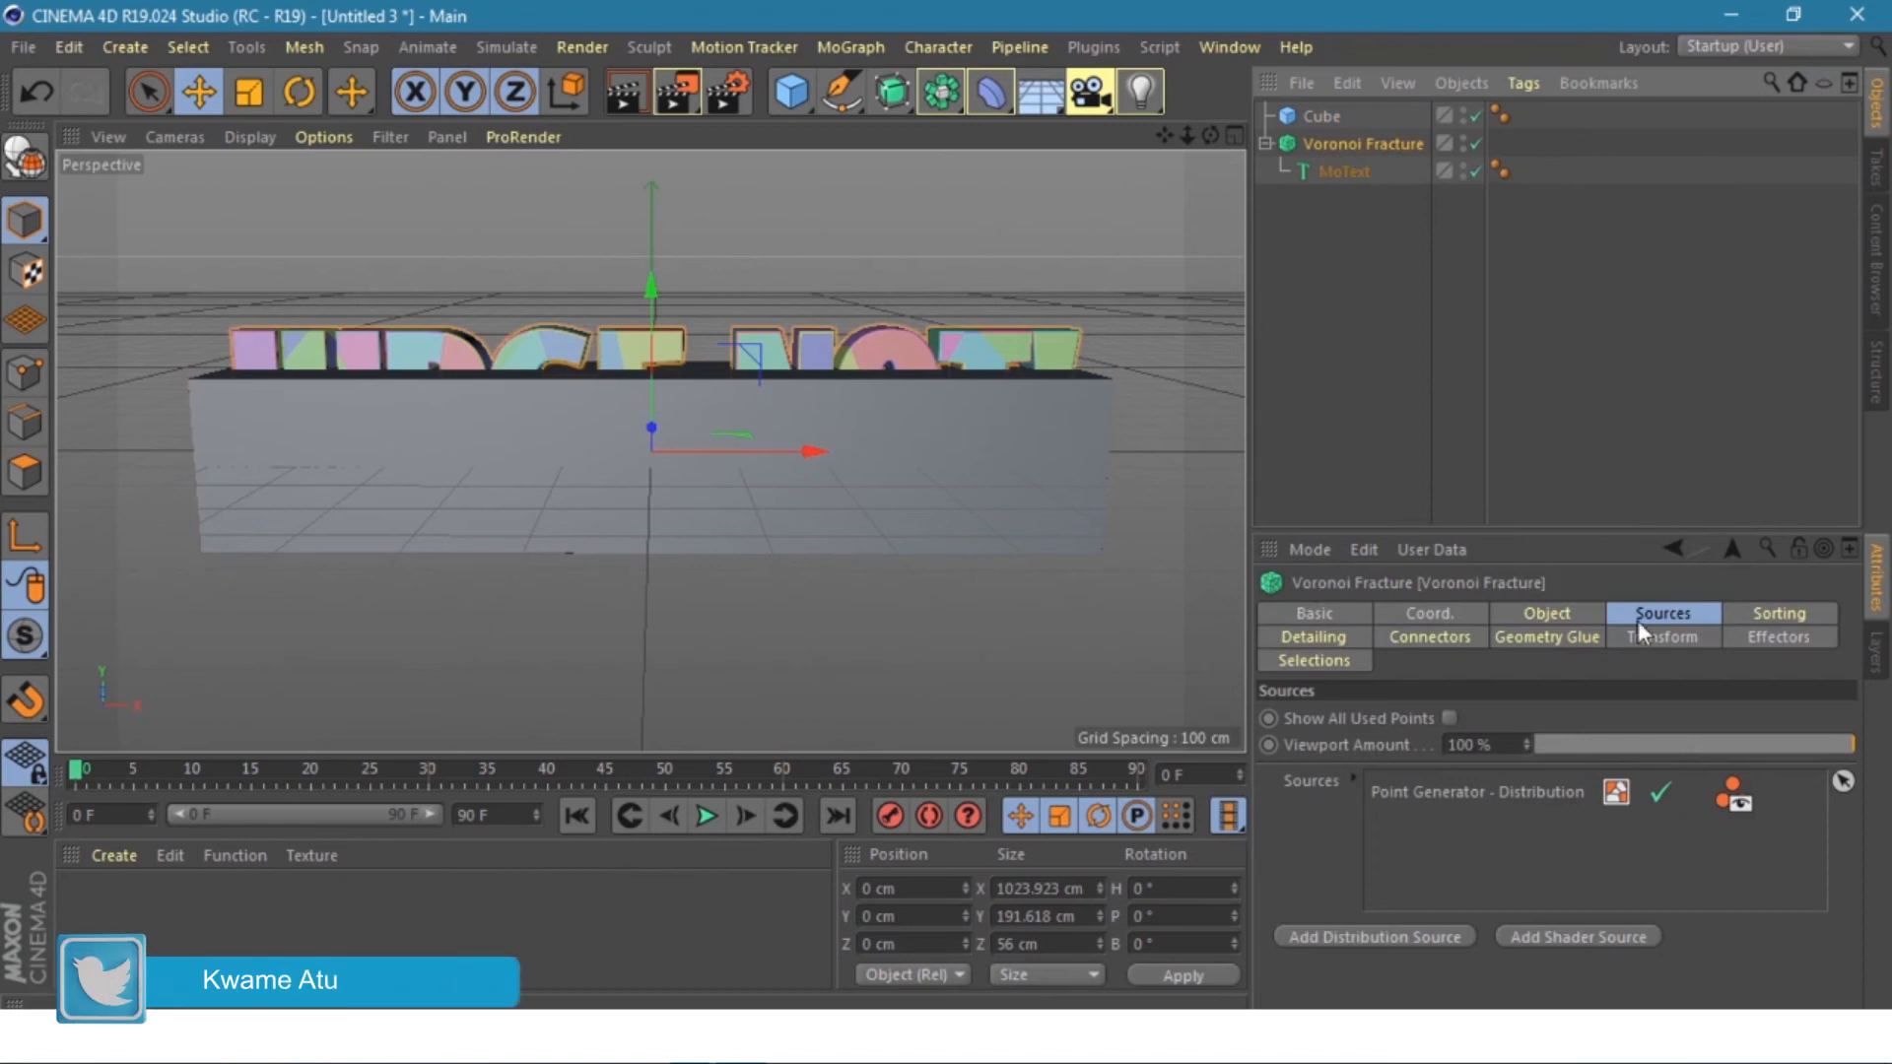
{"action": "left_click", "coordinate": [1681, 616]}
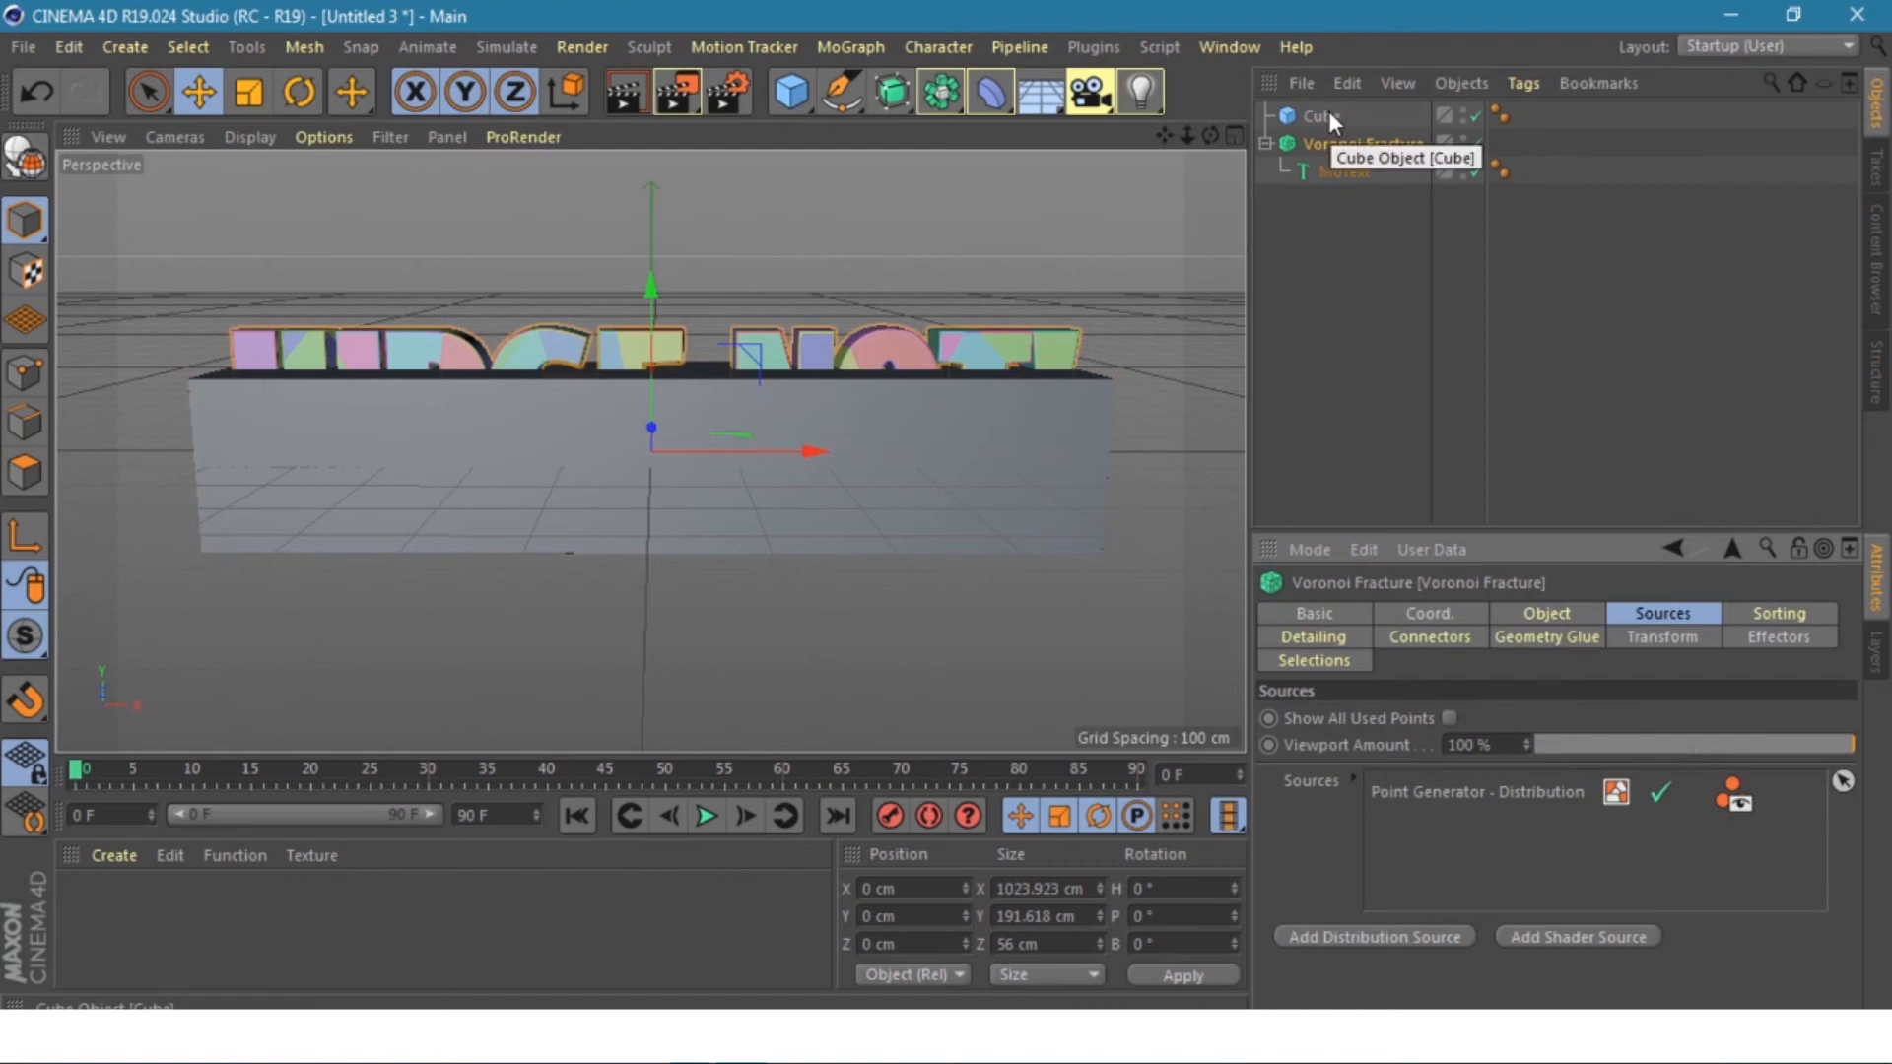
{"action": "left_click_drag", "start_coordinate": [1328, 110], "coordinate": [1403, 845]}
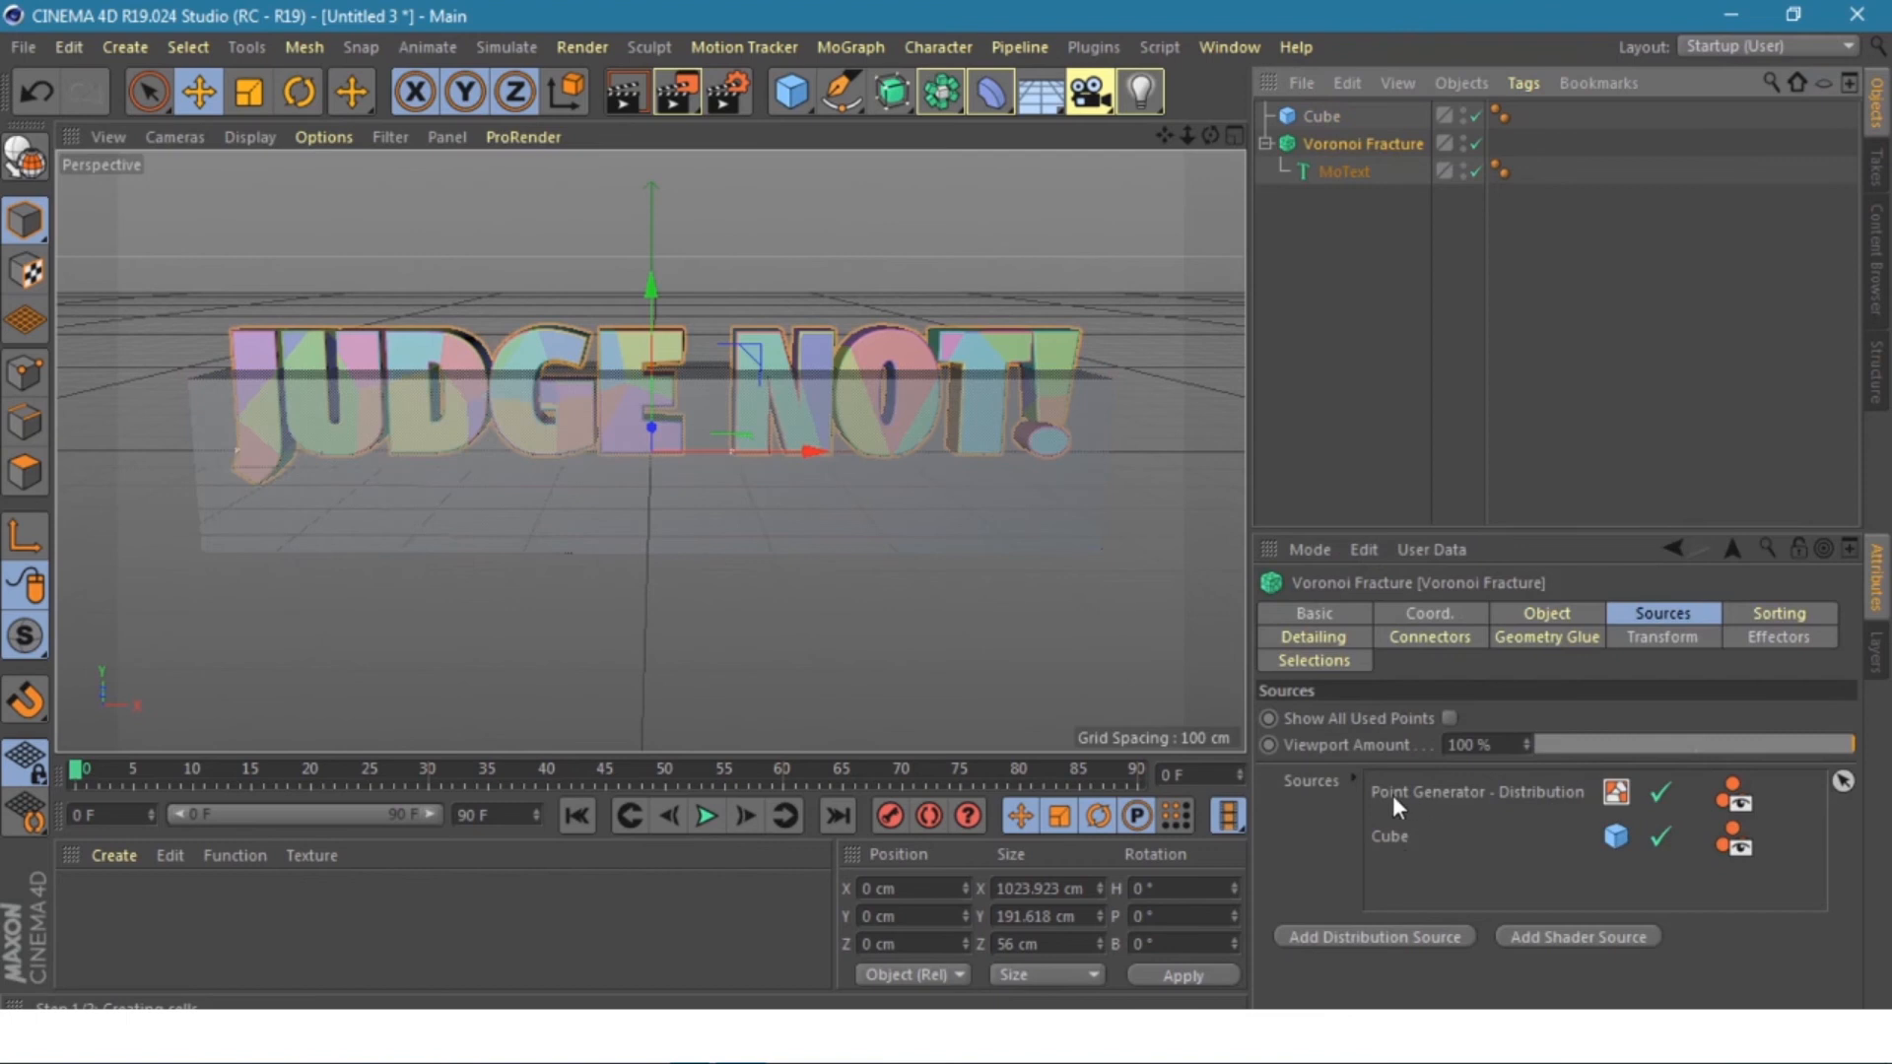
{"action": "left_click", "coordinate": [1654, 792]}
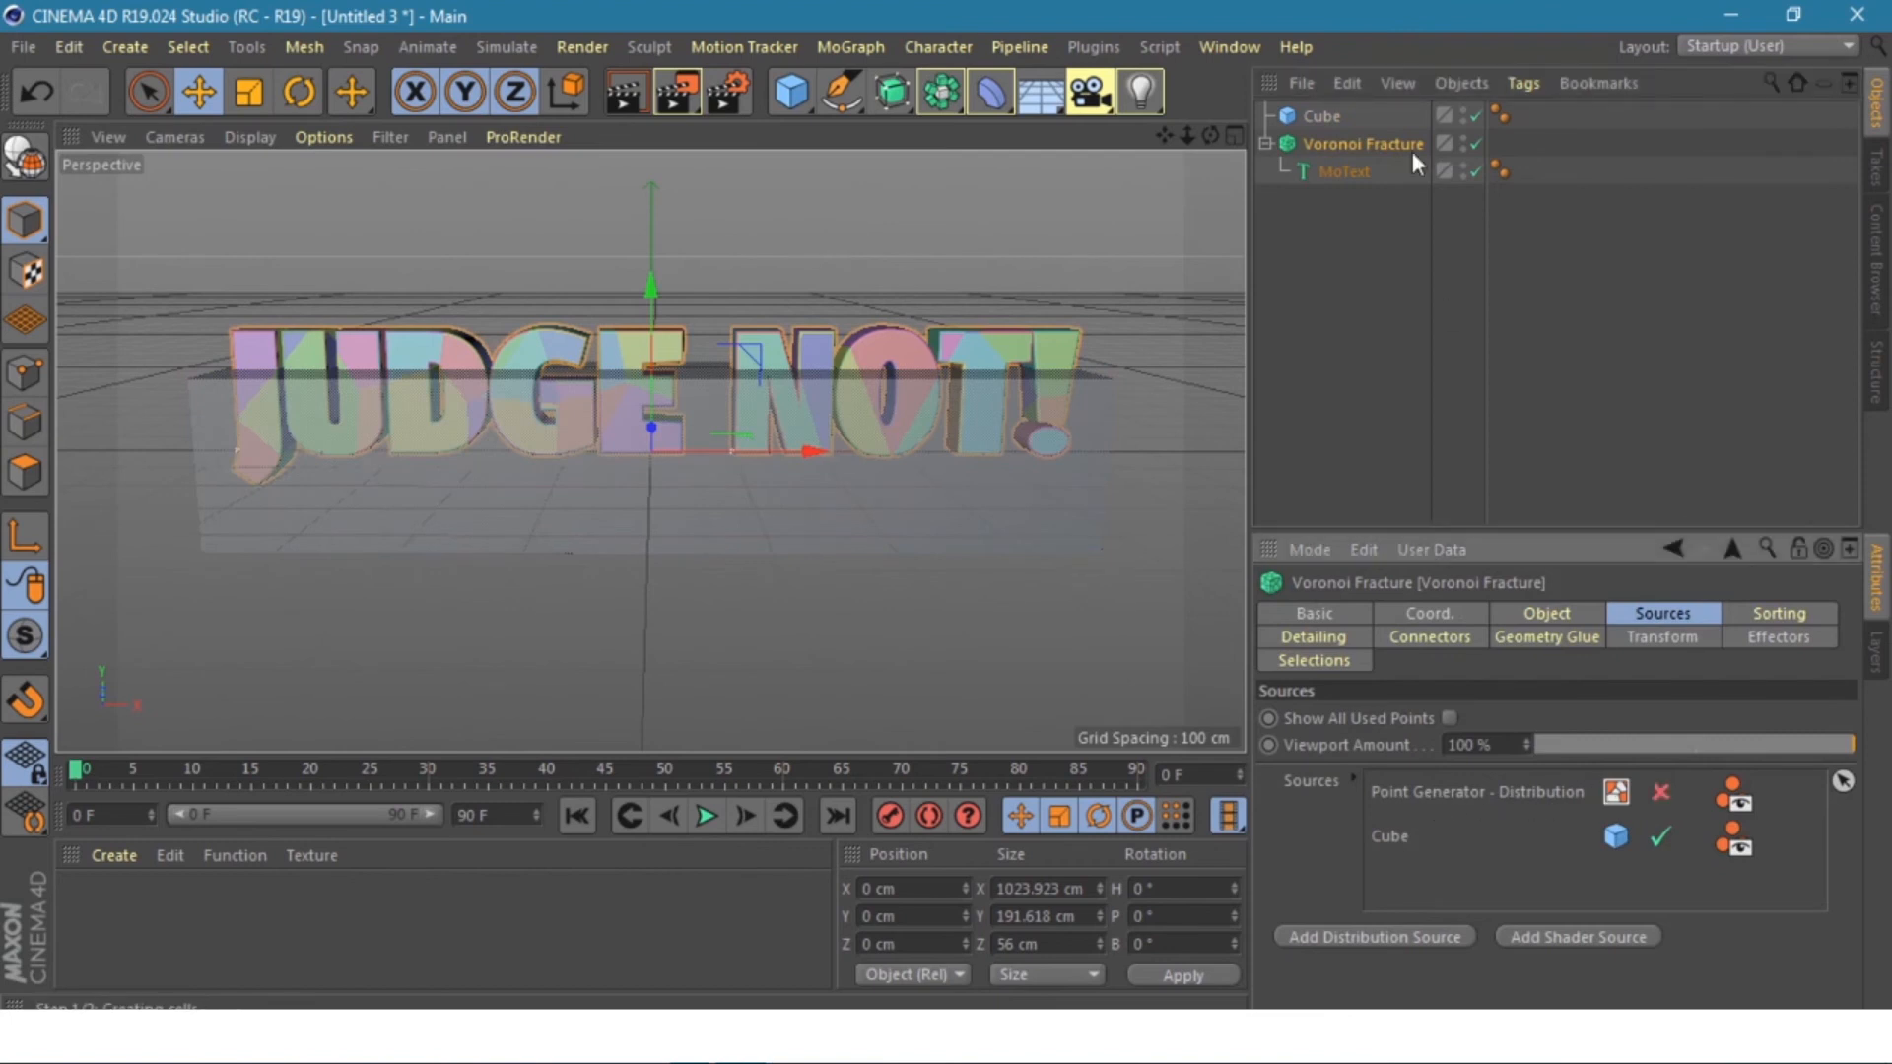
{"action": "left_click", "coordinate": [1463, 110]}
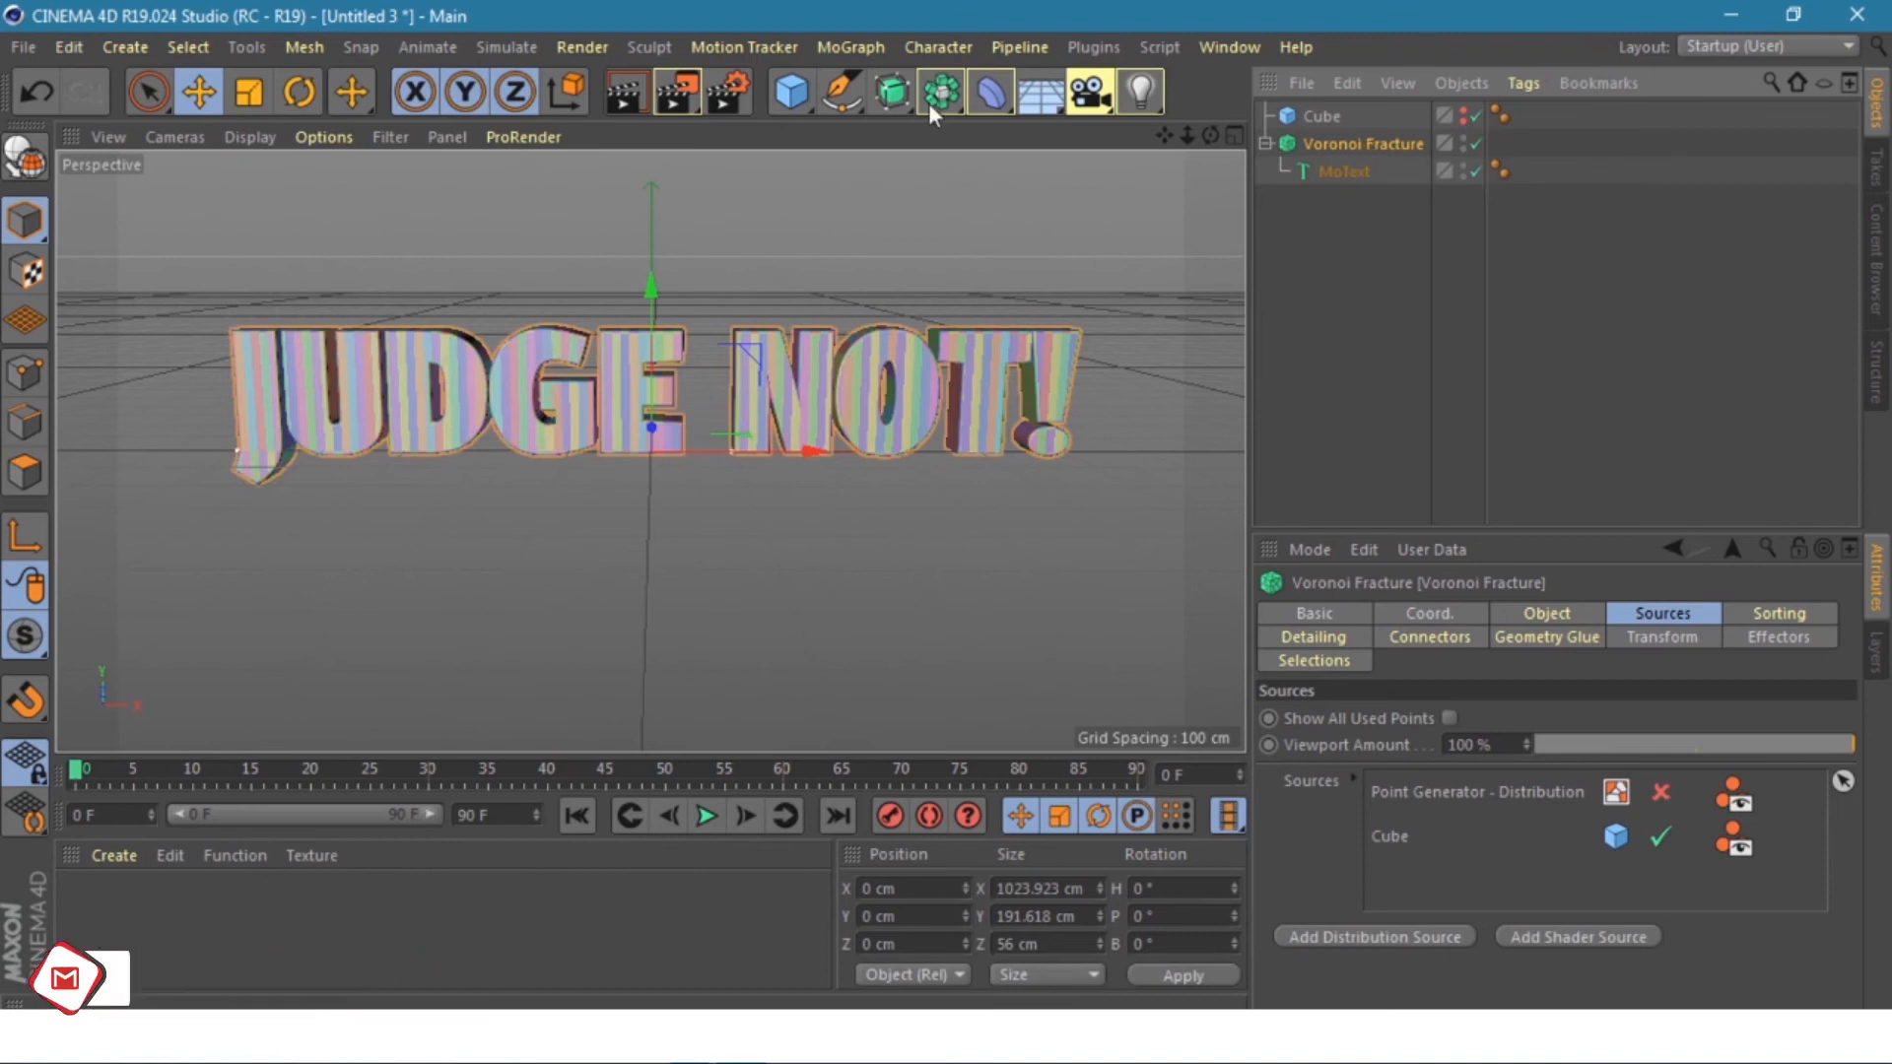
- Add a Random effector to the Voronoi Fracture
{"action": "left_click", "coordinate": [851, 46]}
{"action": "mouse_move", "coordinate": [879, 91]}
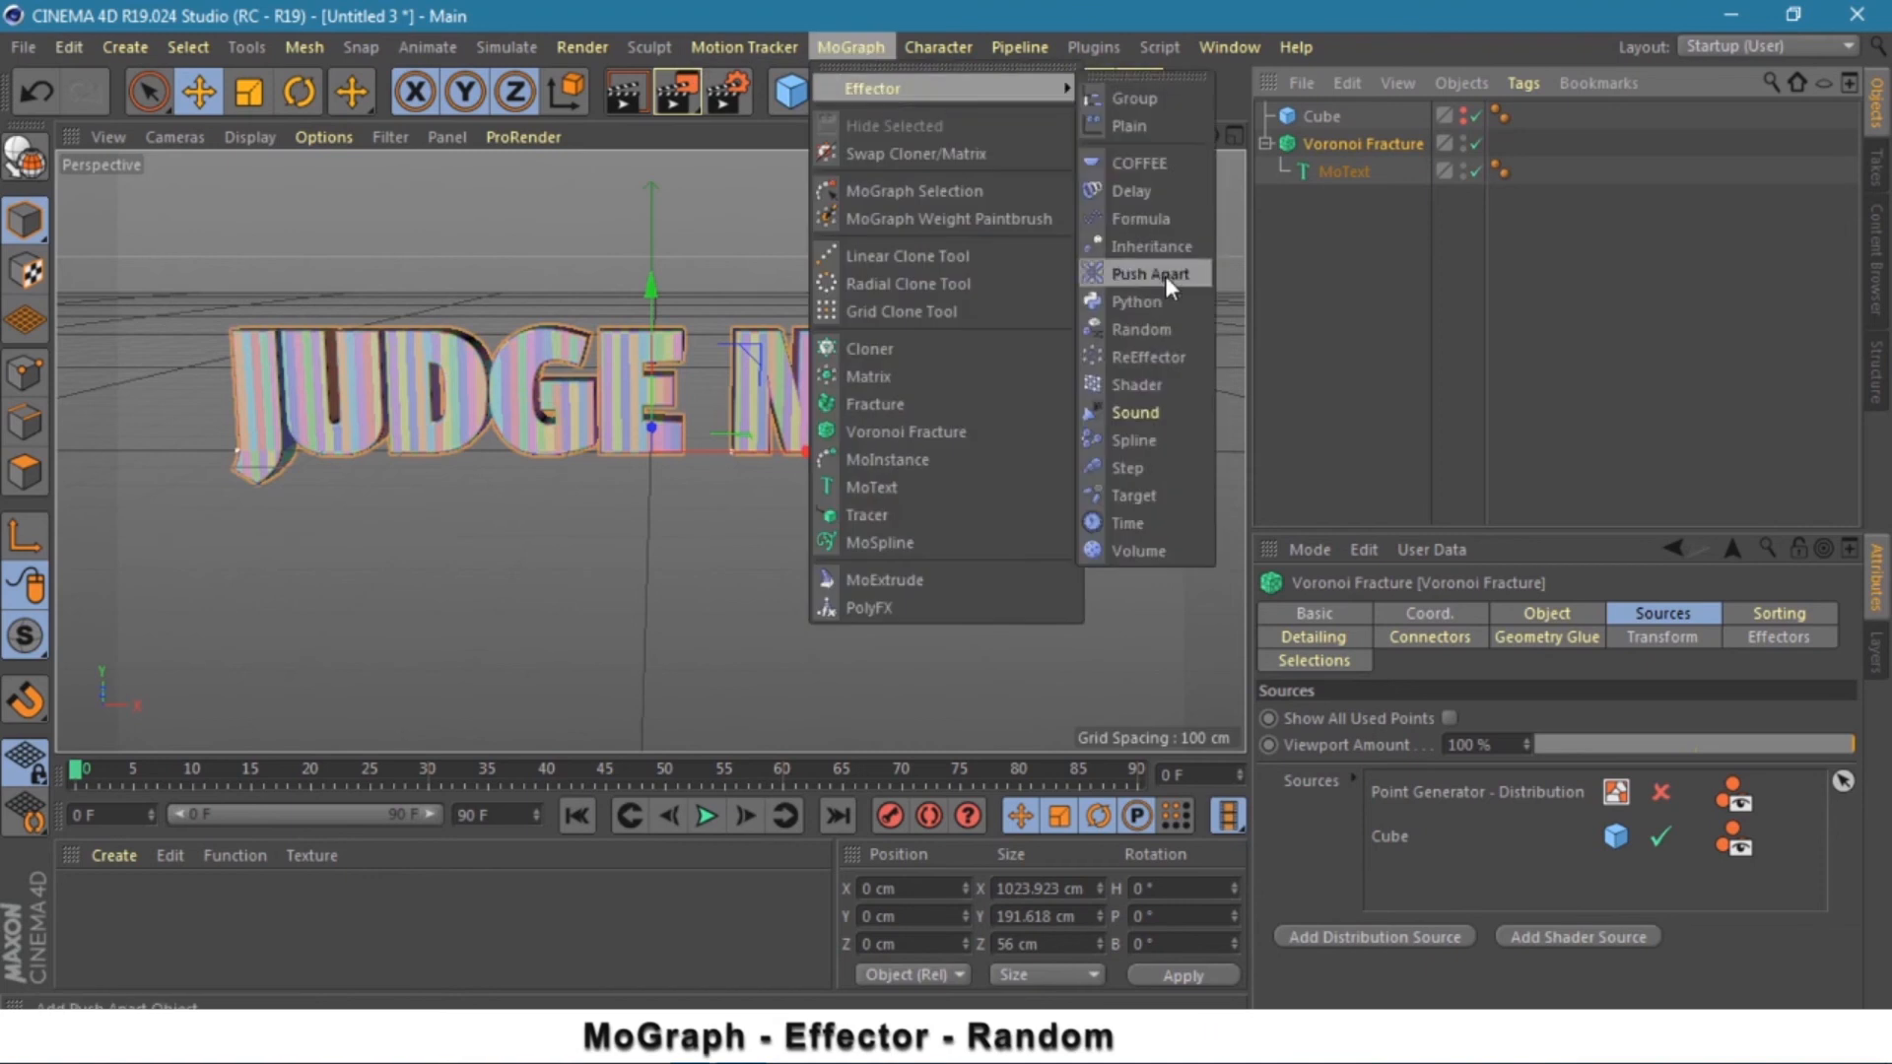
{"action": "left_click", "coordinate": [1165, 329]}
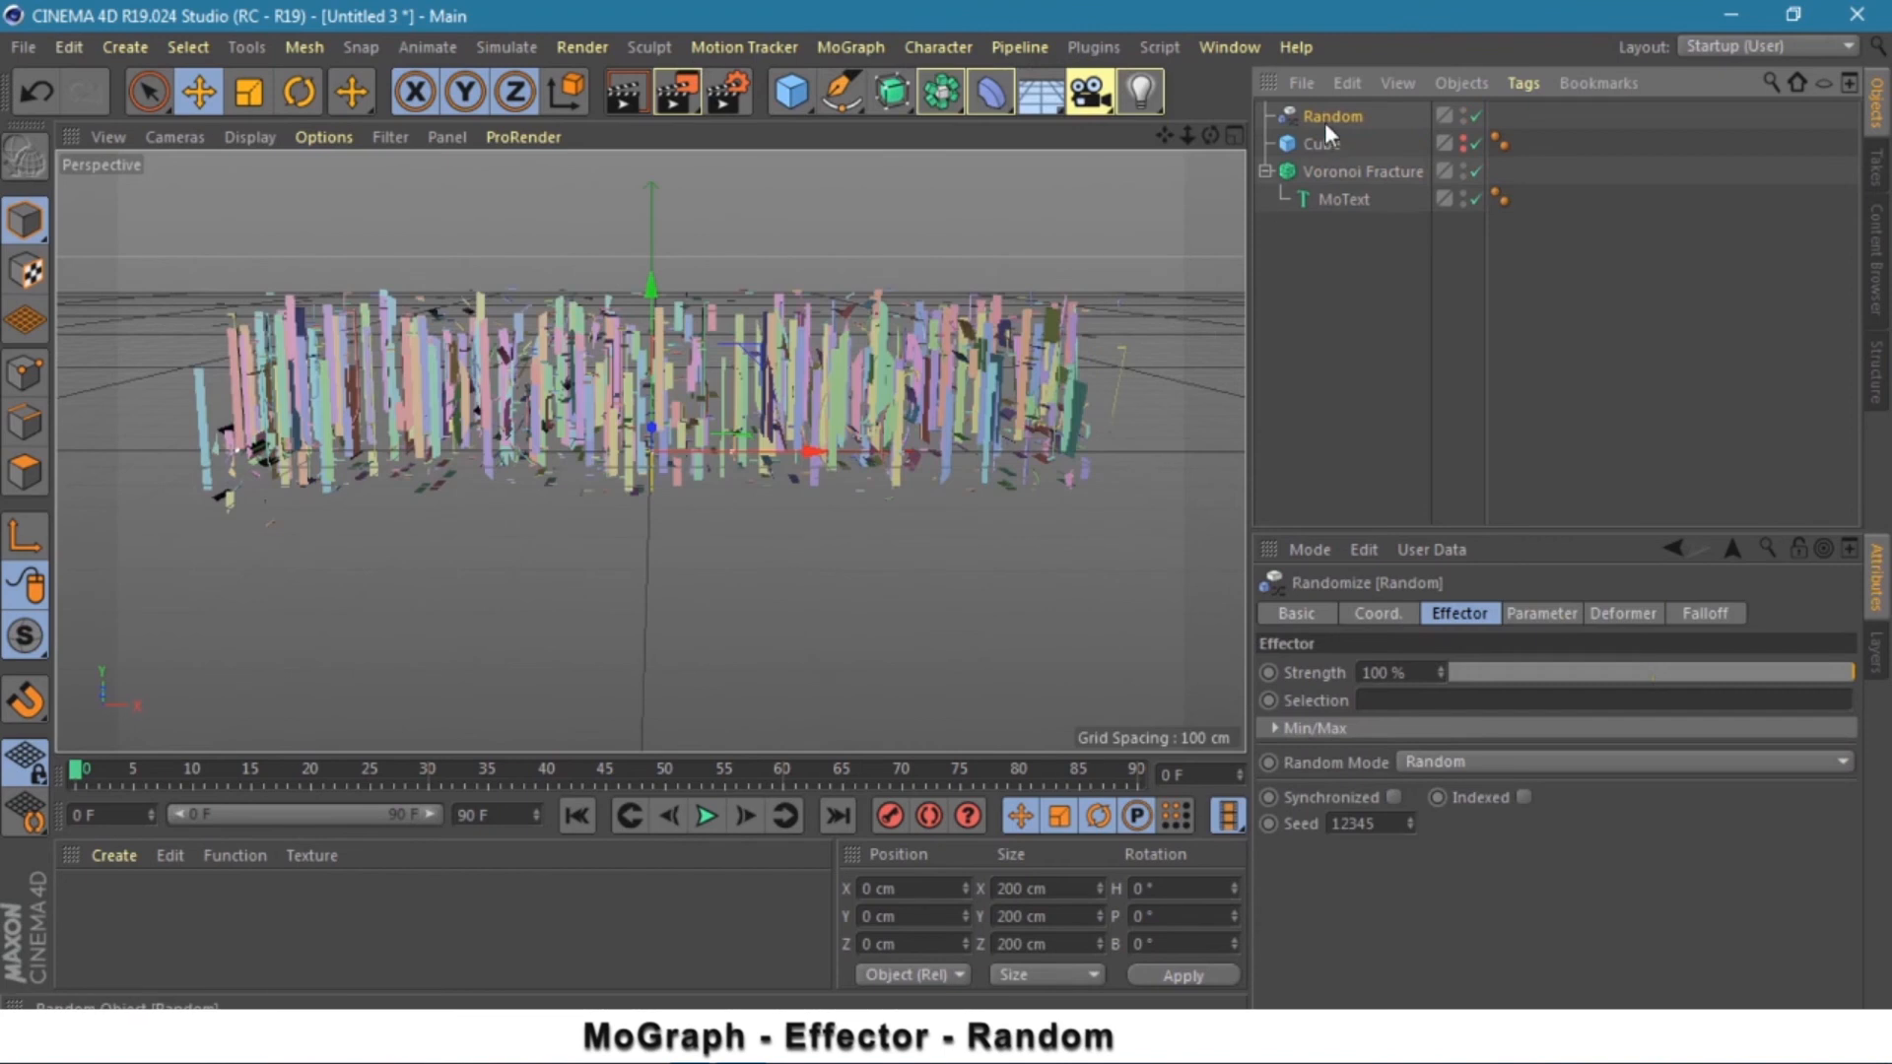
- Give the Random effector a Linear falloff oriented +X with Size X 200 cm
{"action": "left_click", "coordinate": [1709, 616]}
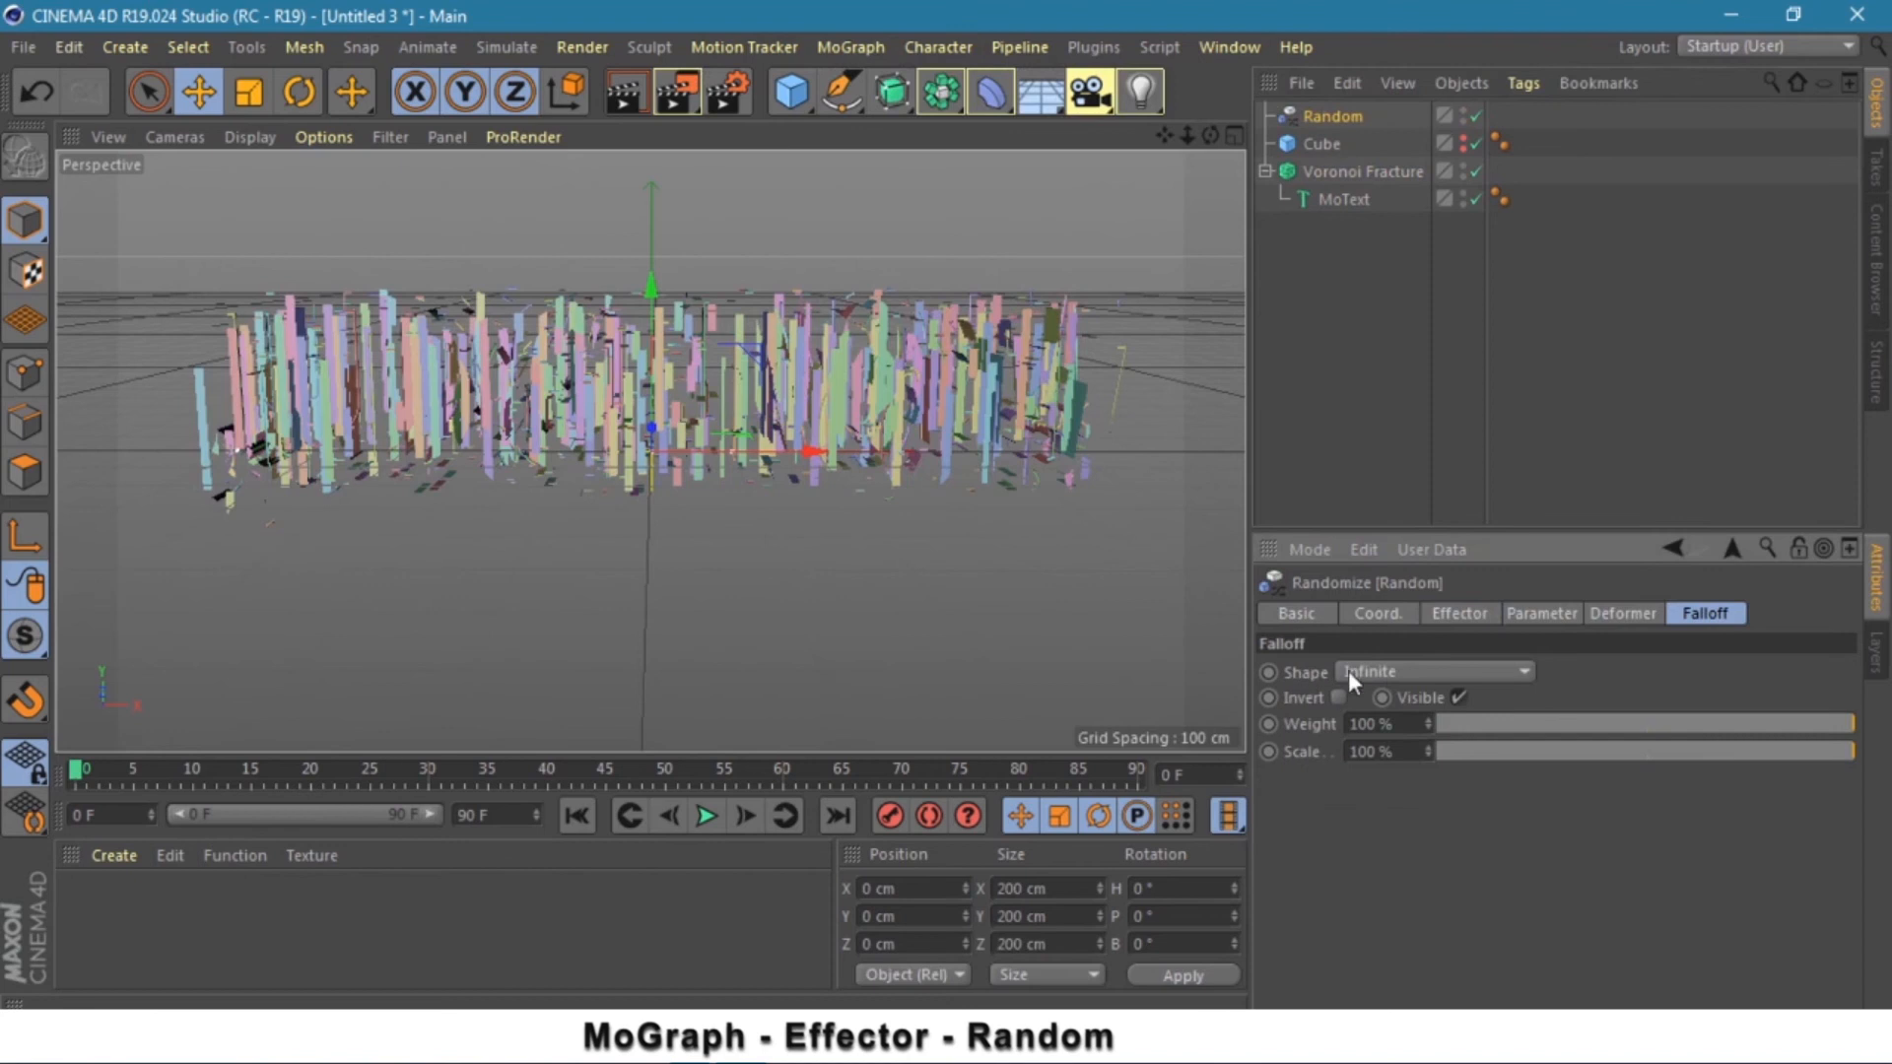
{"action": "left_click", "coordinate": [1387, 670]}
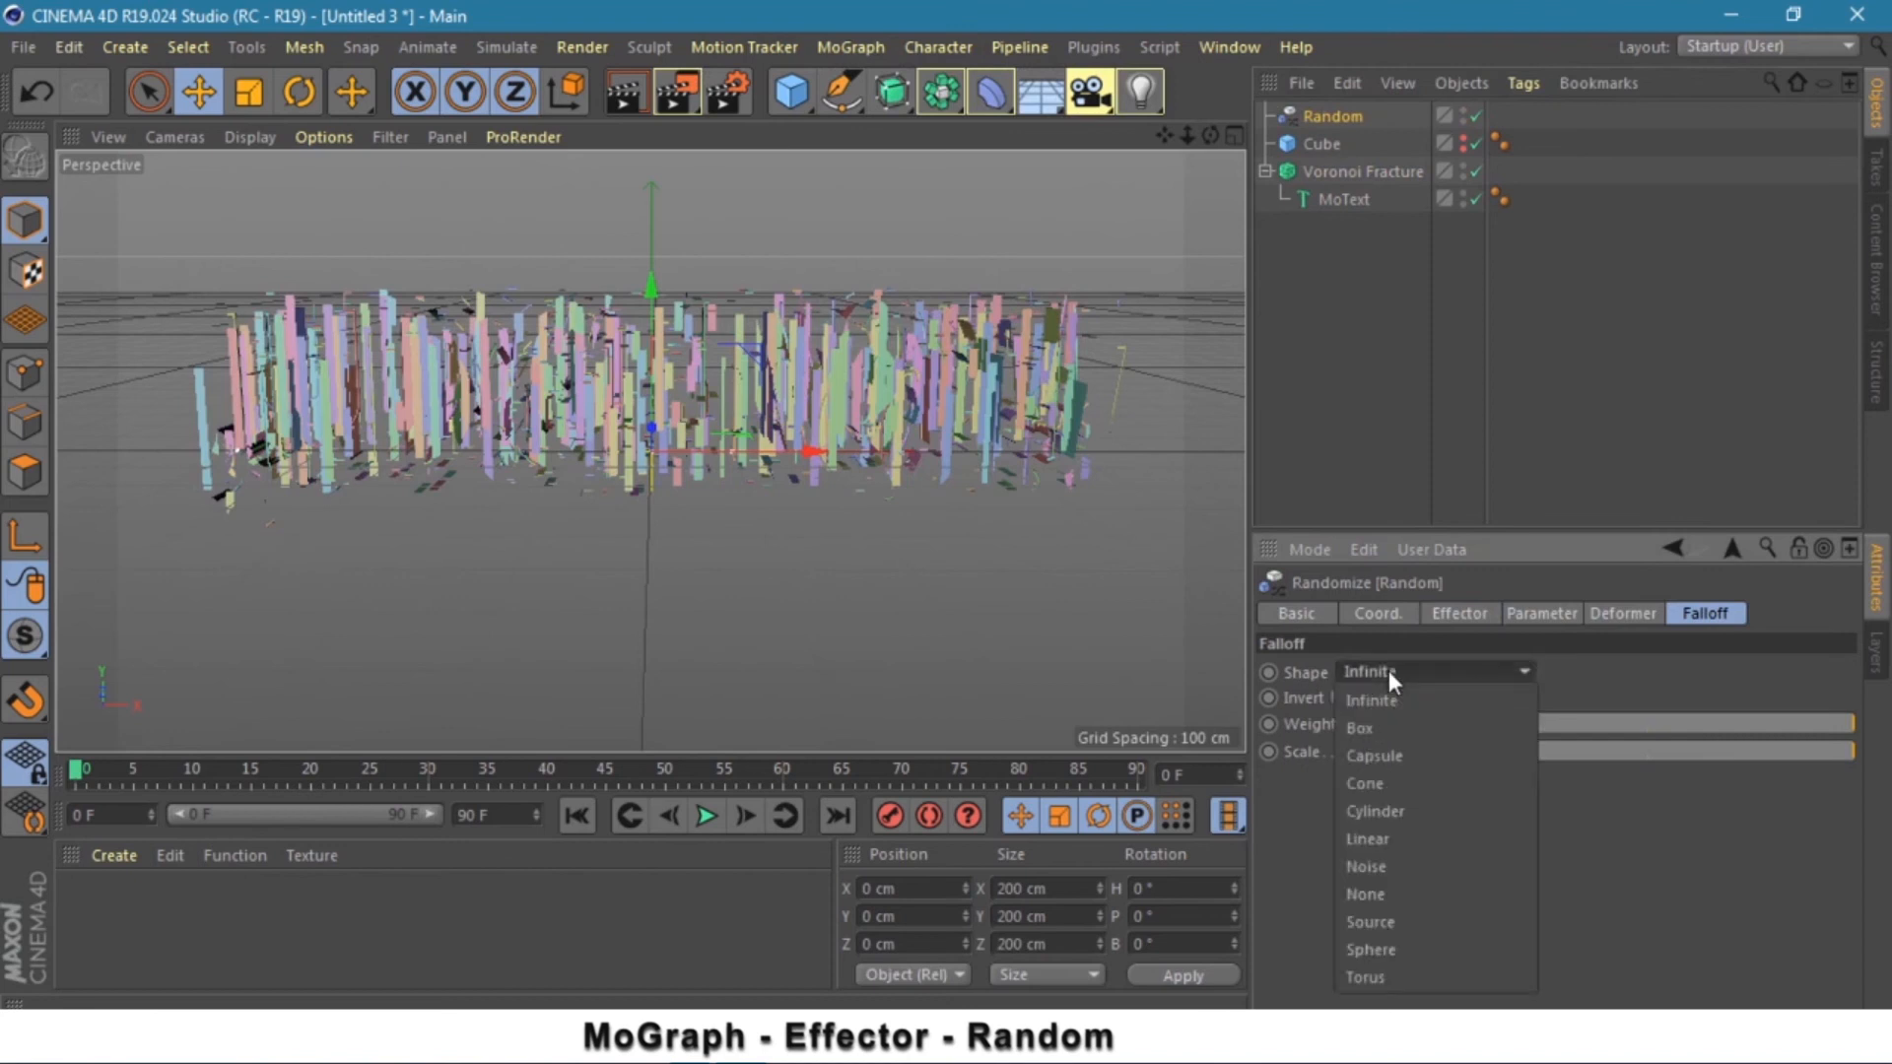
{"action": "left_click", "coordinate": [1390, 836]}
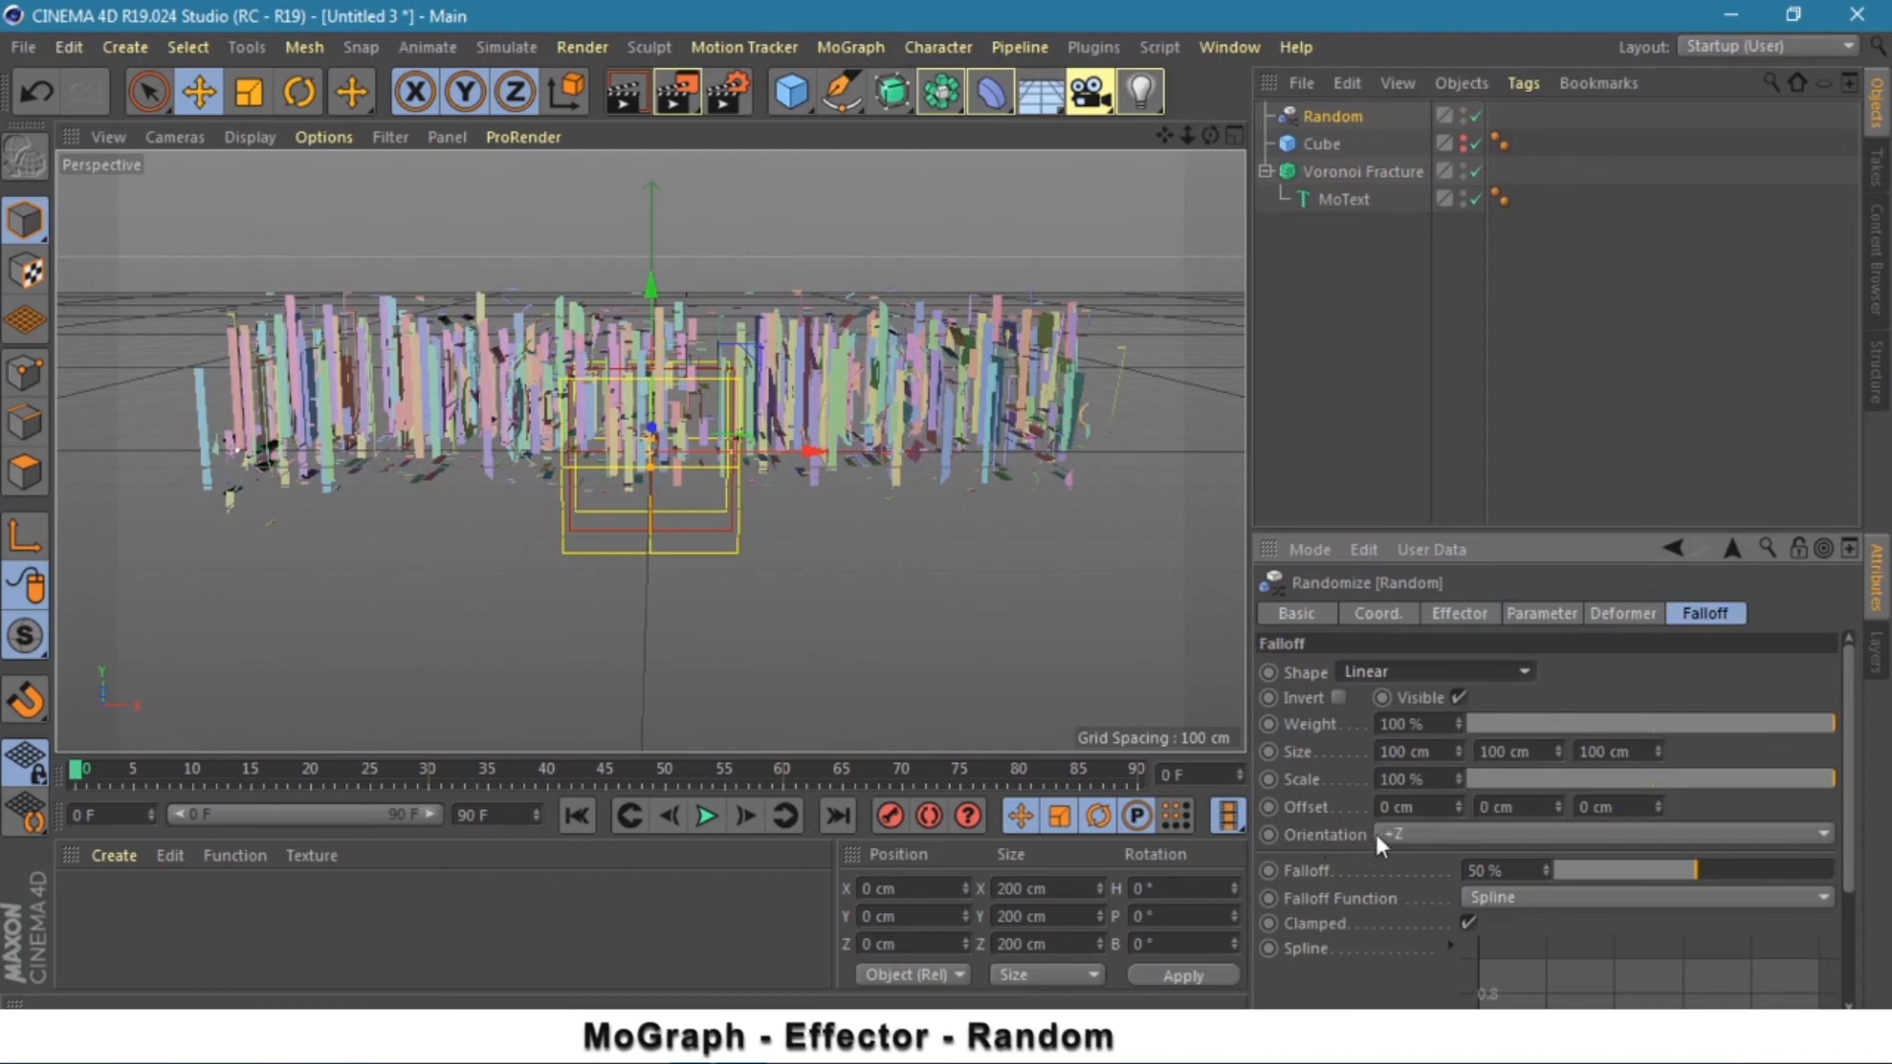
{"action": "left_click", "coordinate": [1393, 834]}
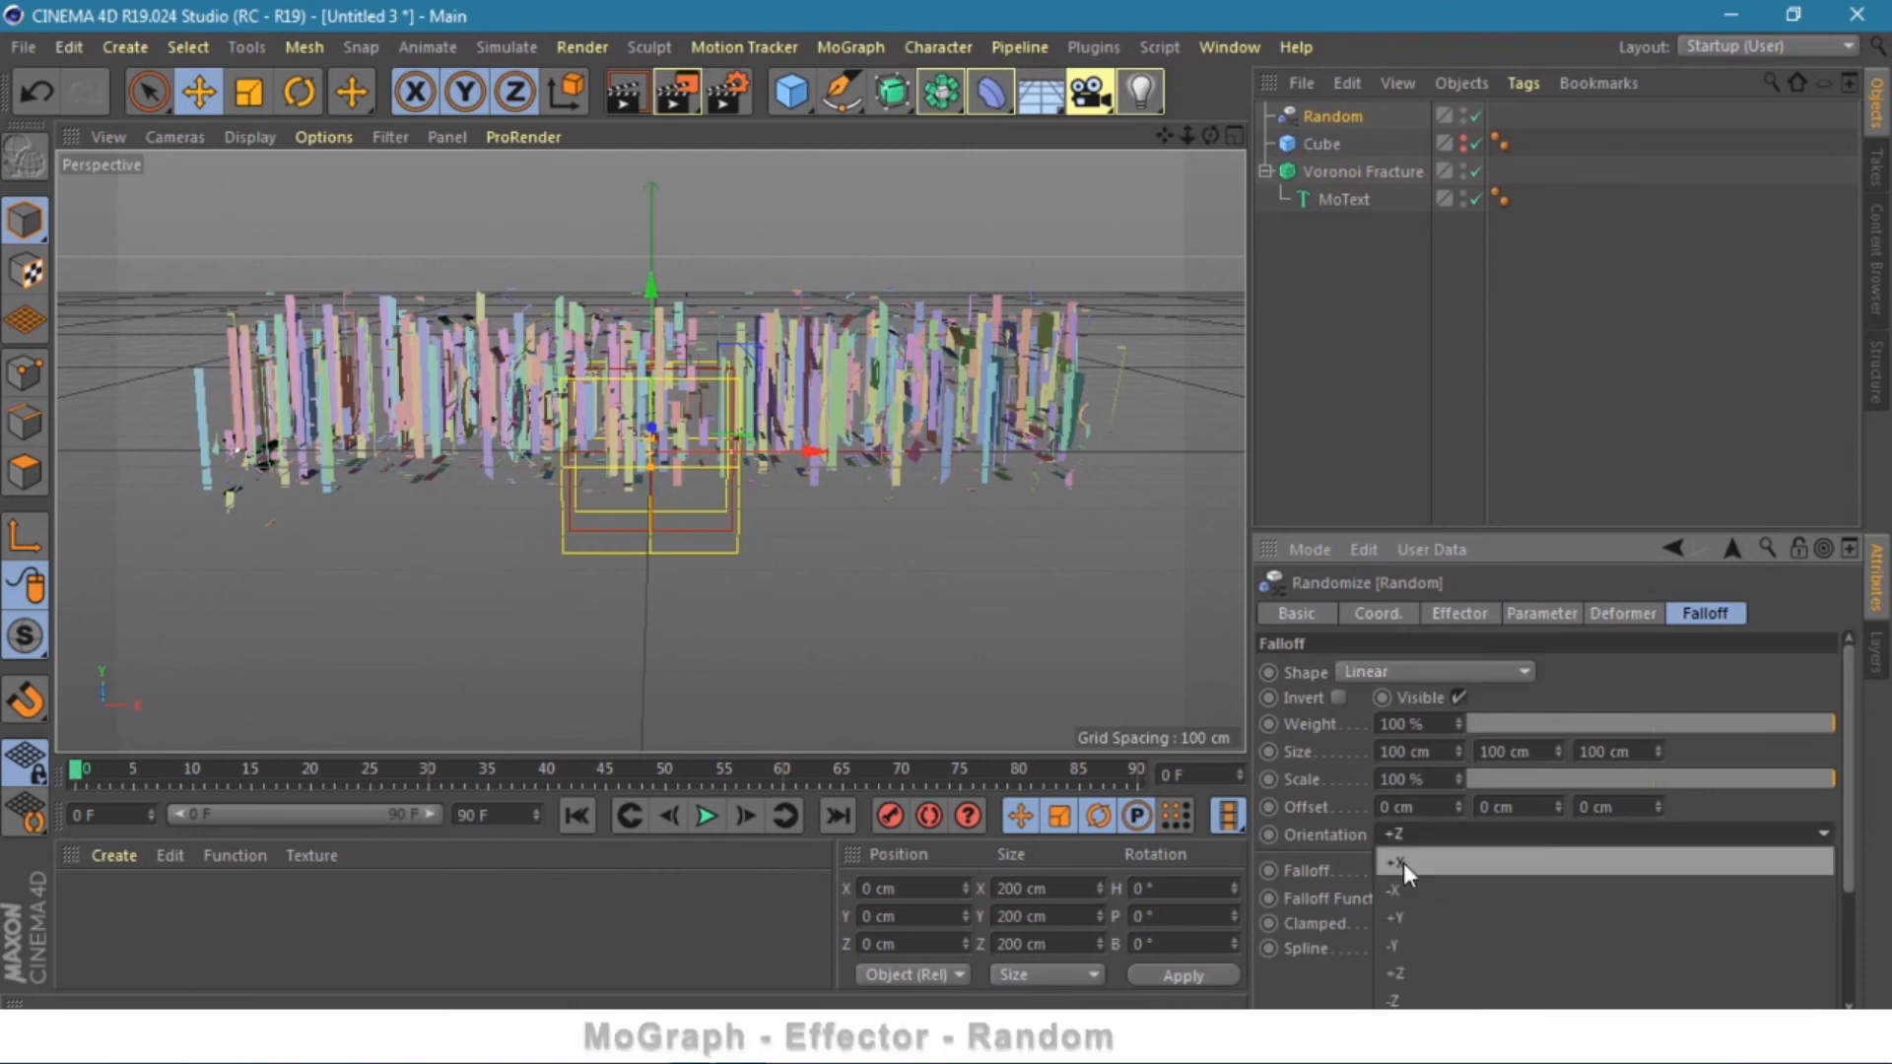
{"action": "left_click", "coordinate": [1403, 863]}
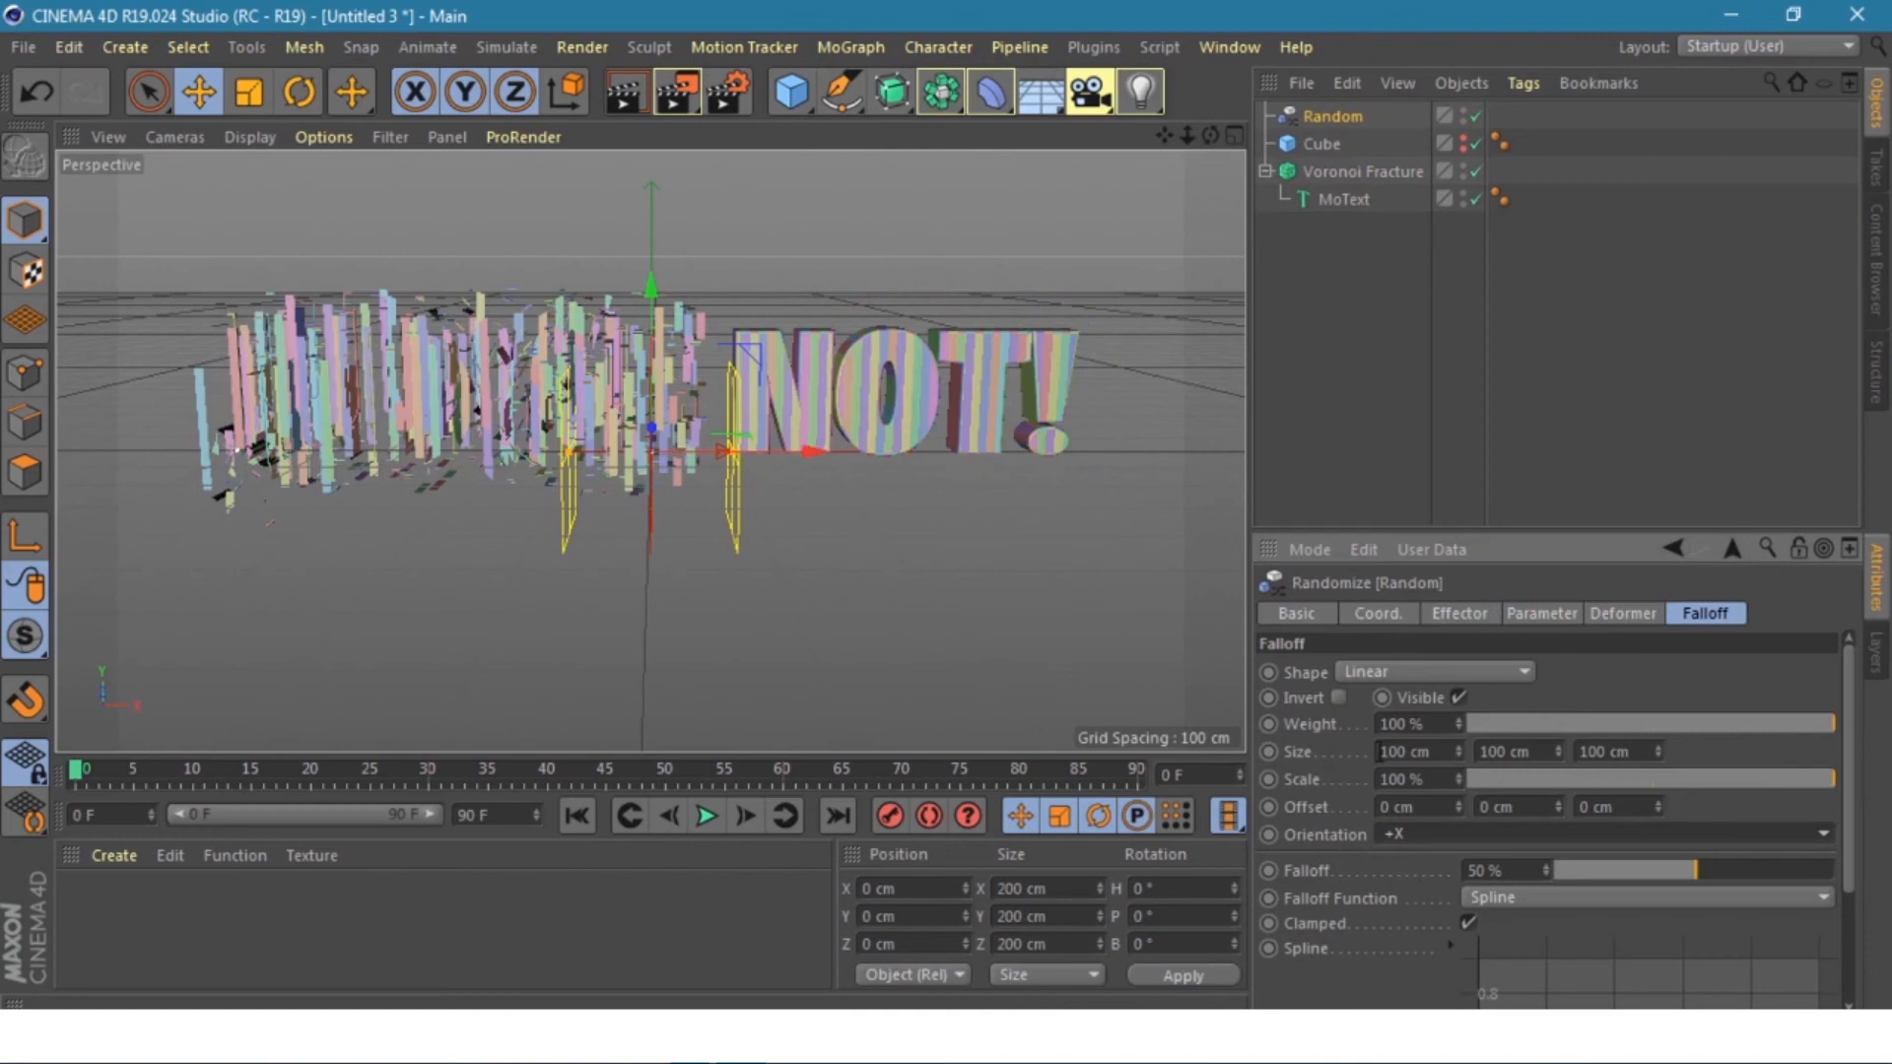
{"action": "left_click_drag", "start_coordinate": [1407, 754], "coordinate": [1366, 756]}
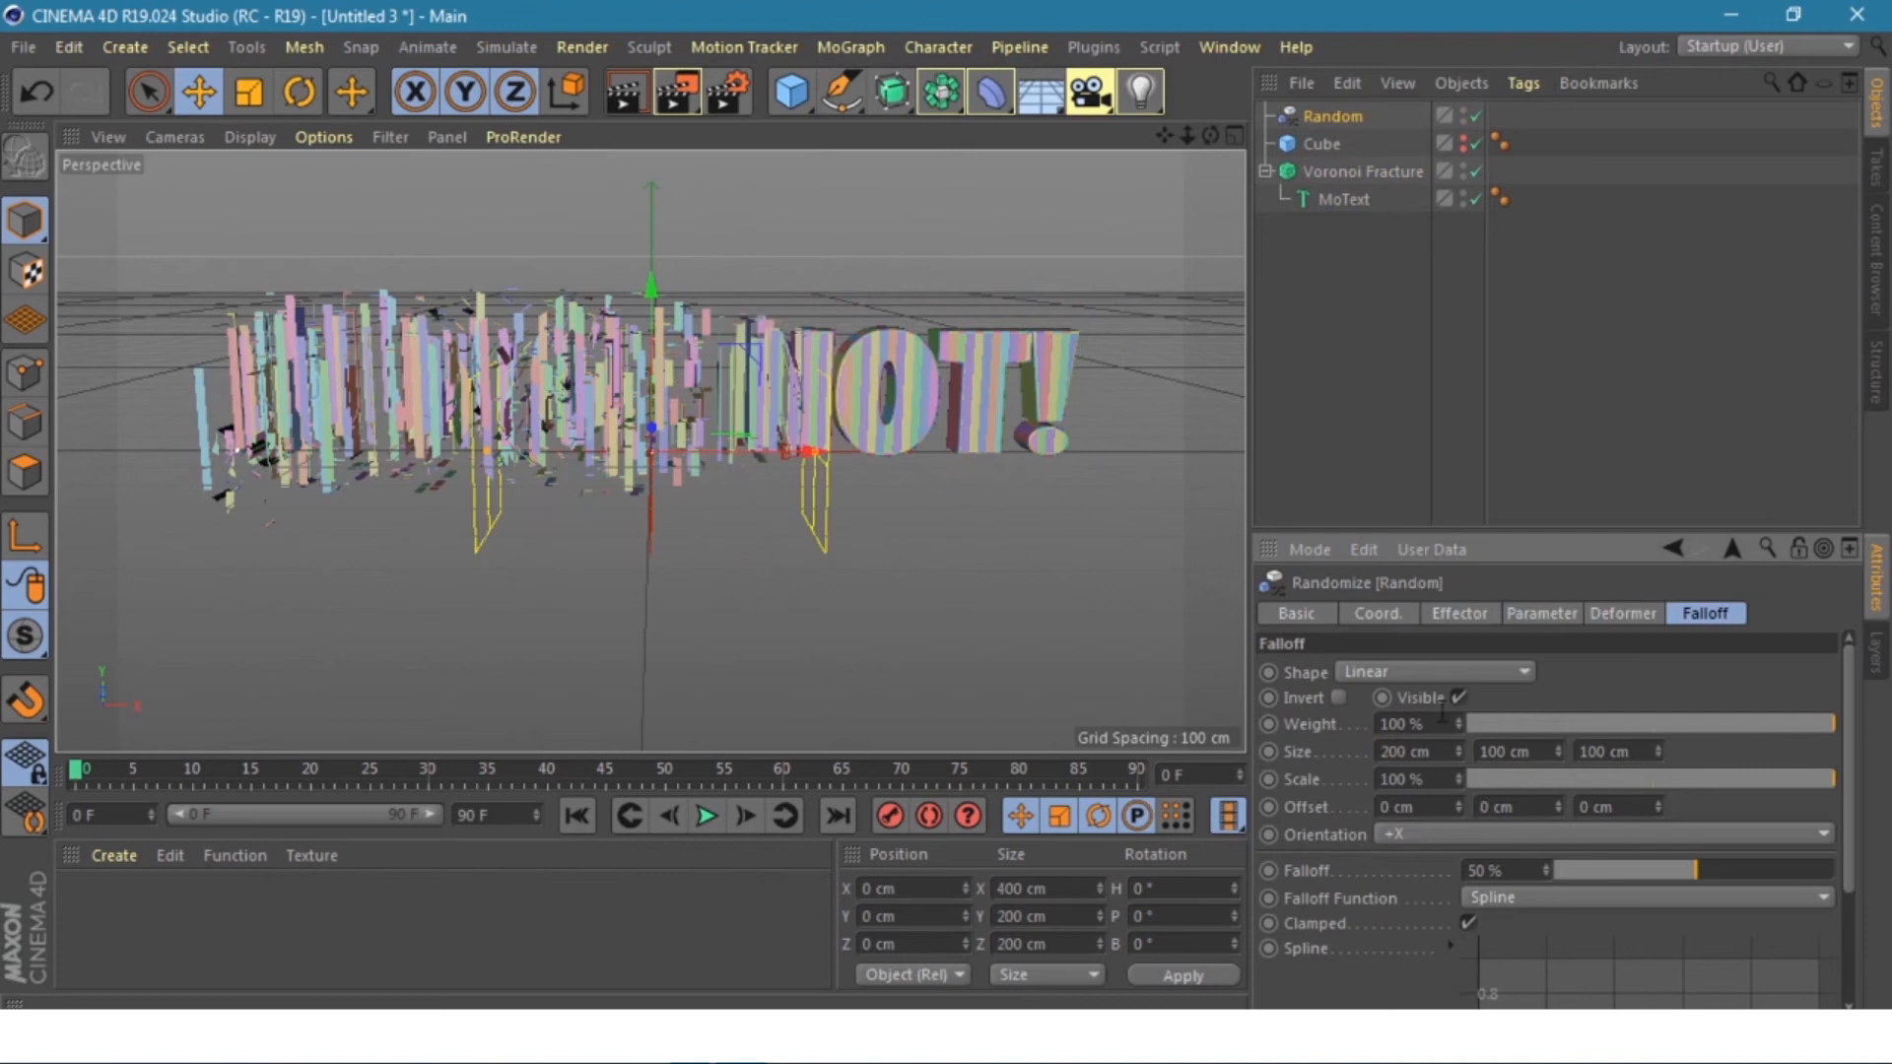
- Set the Random effector's position offsets P.X, P.Y and P.Z to 100 cm
{"action": "left_click", "coordinate": [1543, 614]}
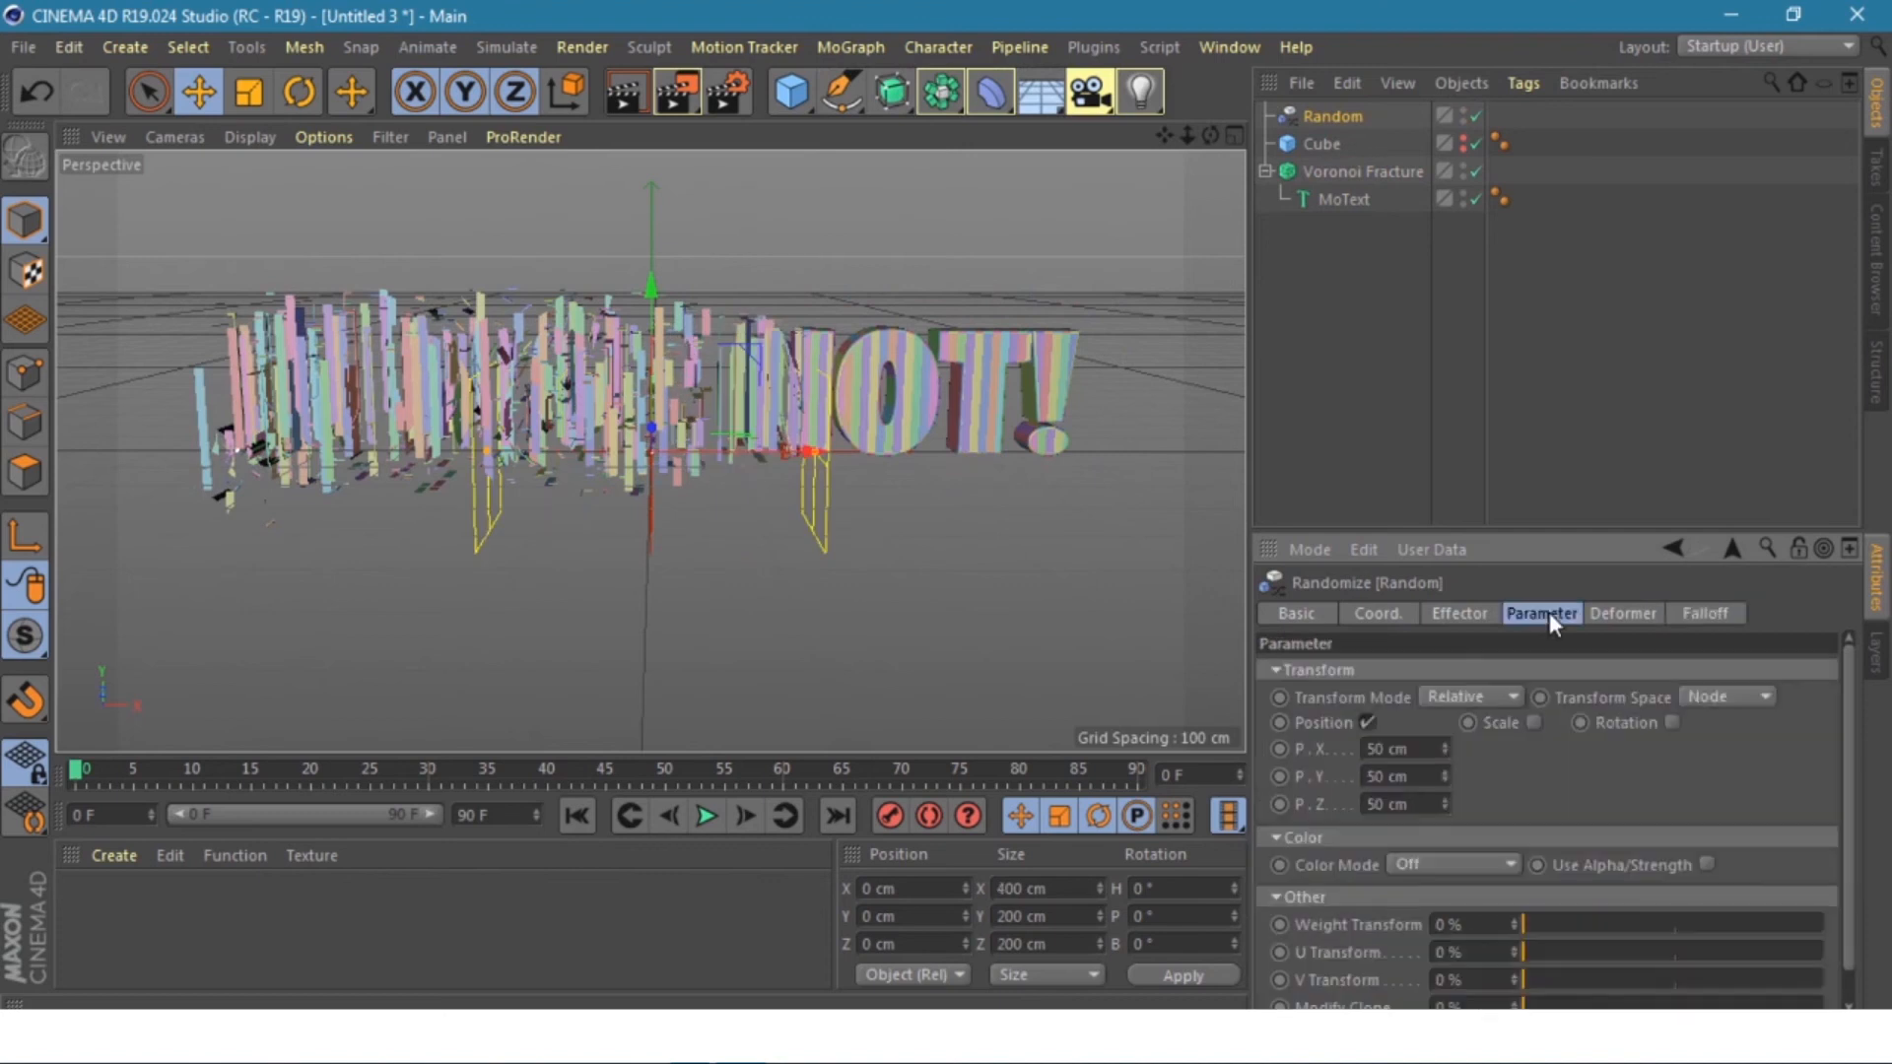
{"action": "double_click", "coordinate": [1369, 750]}
{"action": "type", "text": "100"}
{"action": "key", "text": "Return"}
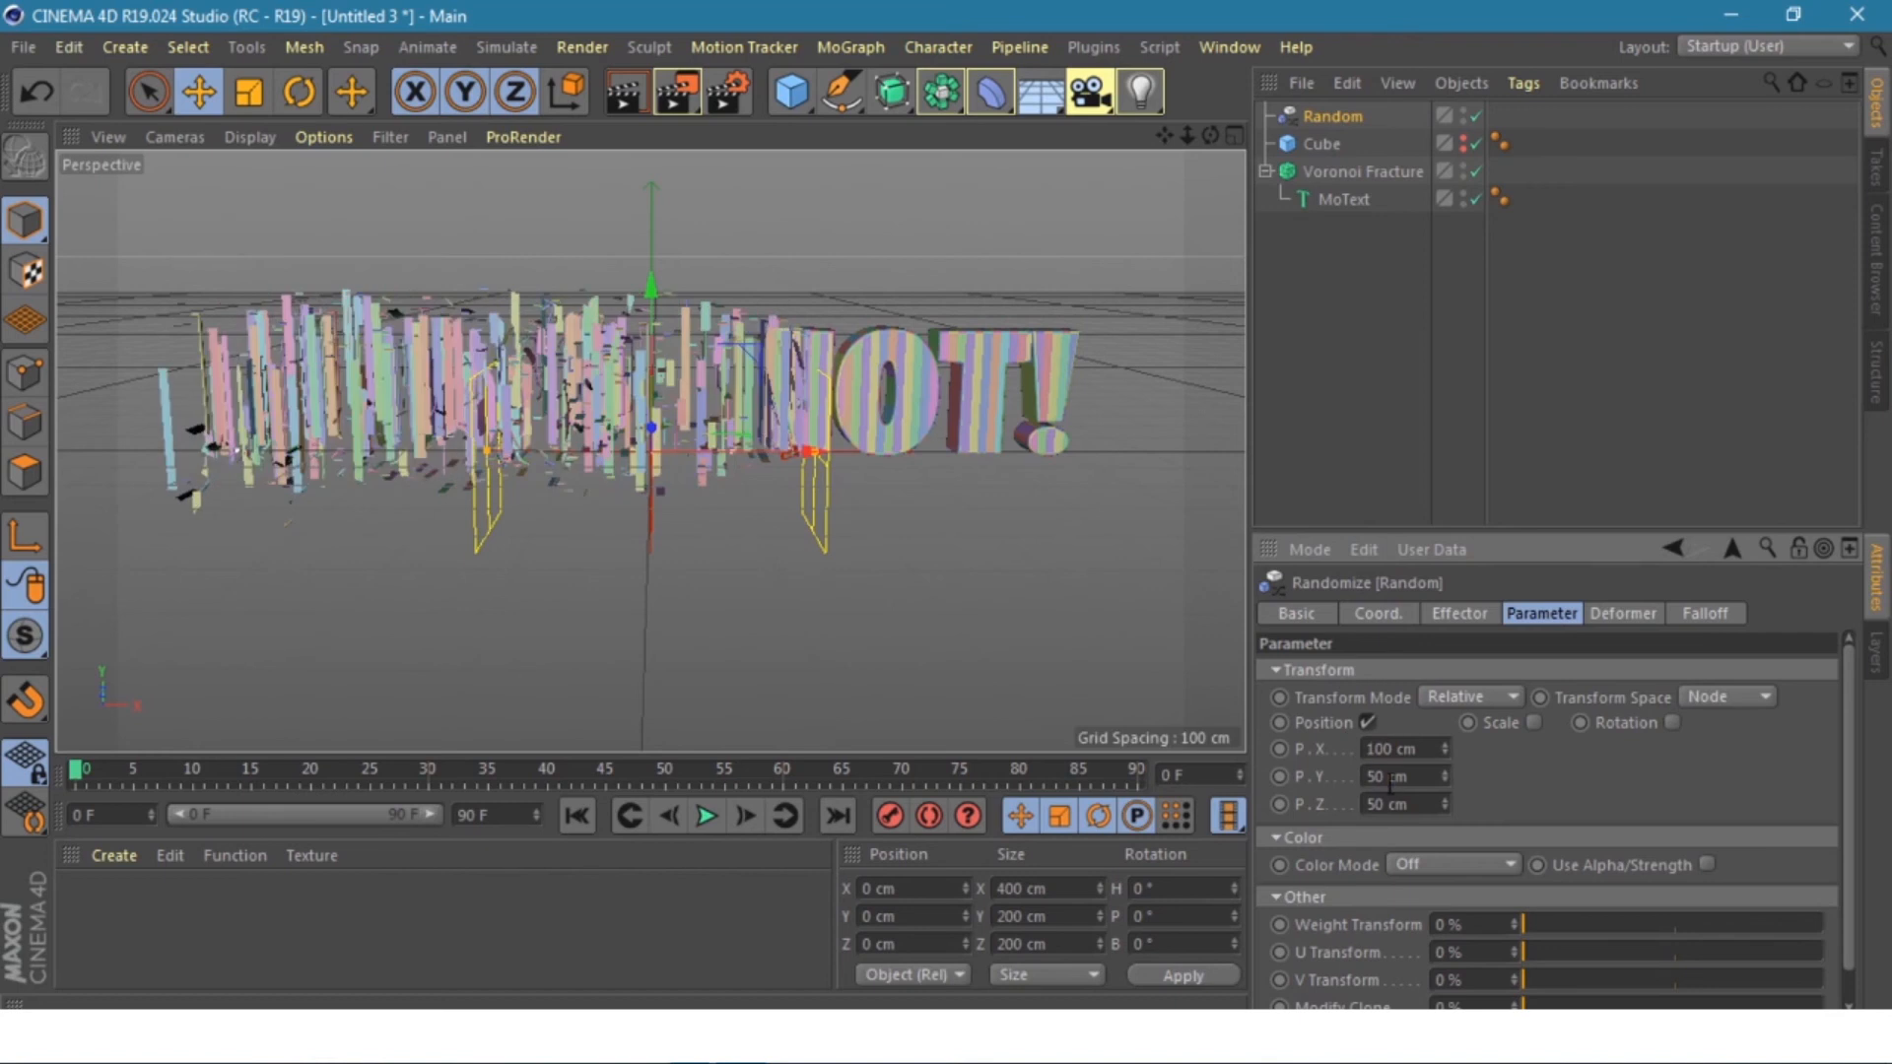
{"action": "double_click", "coordinate": [1373, 777]}
{"action": "type", "text": "100"}
{"action": "key", "text": "Return"}
{"action": "double_click", "coordinate": [1373, 804]}
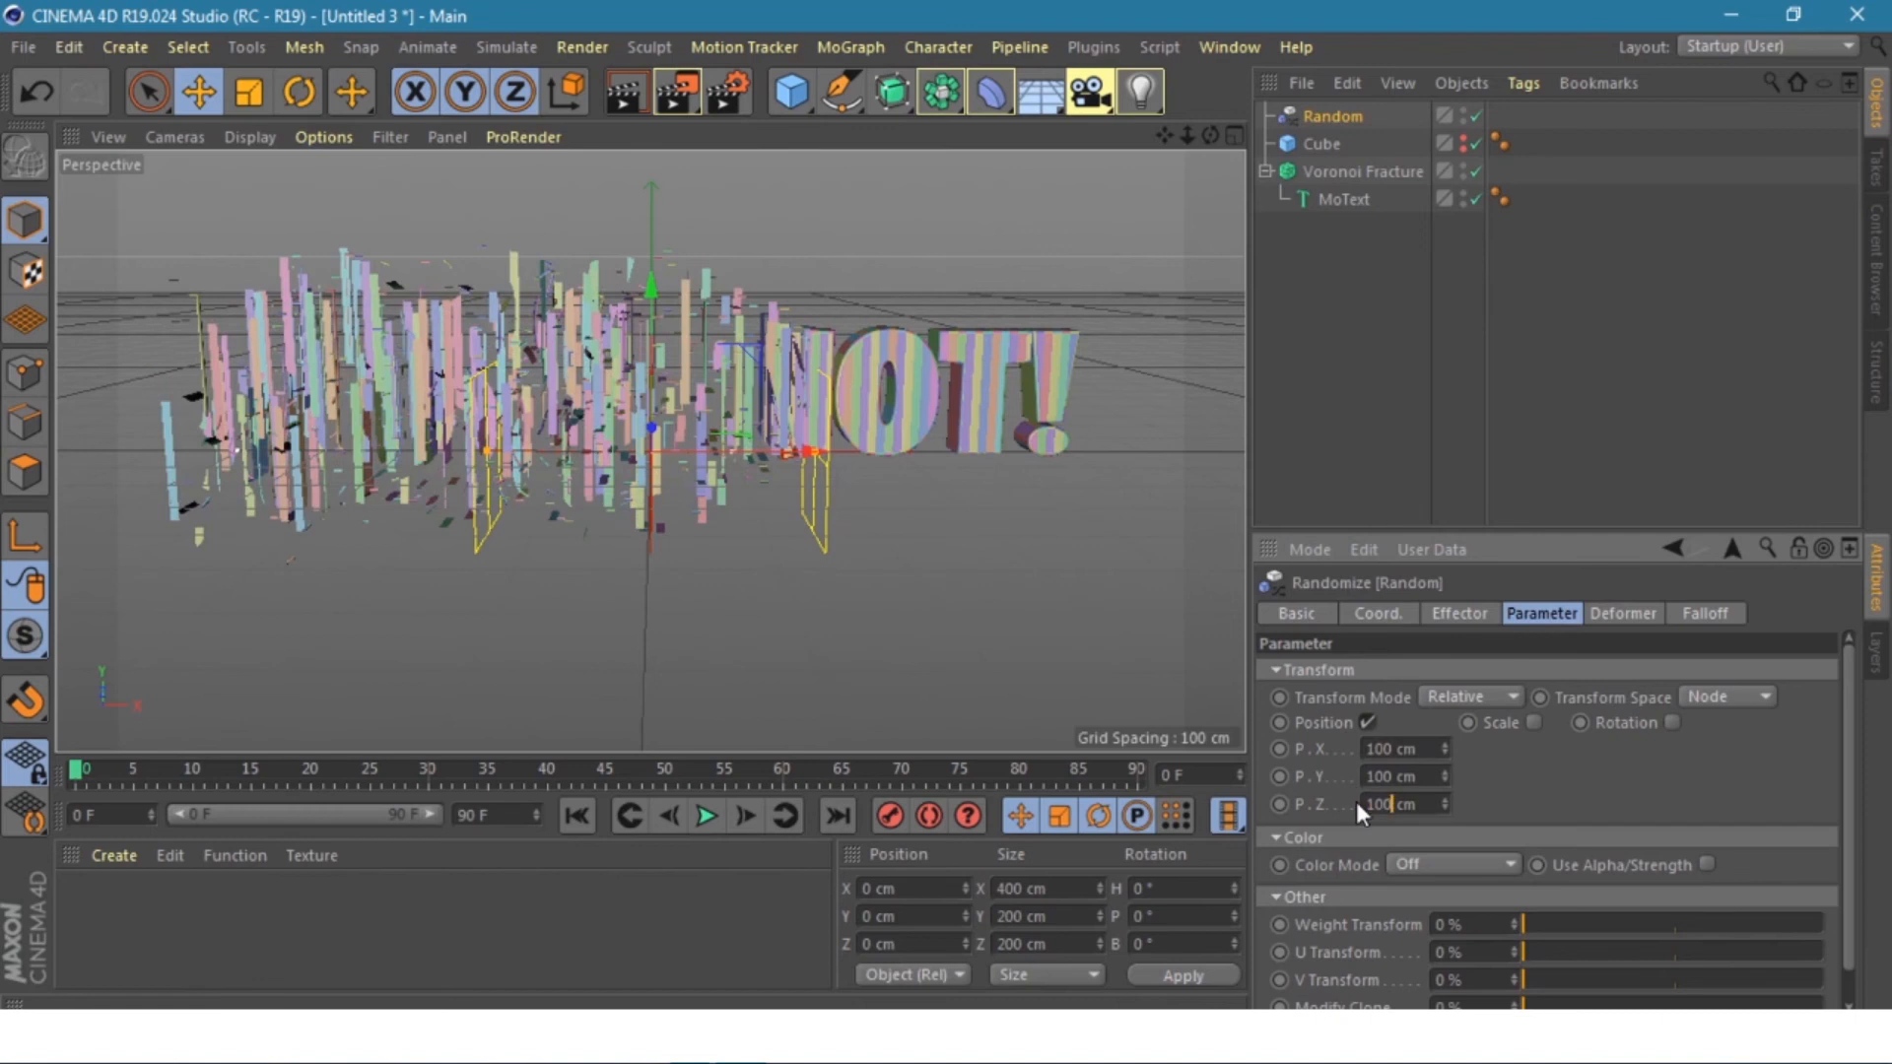
{"action": "key", "text": "Return"}
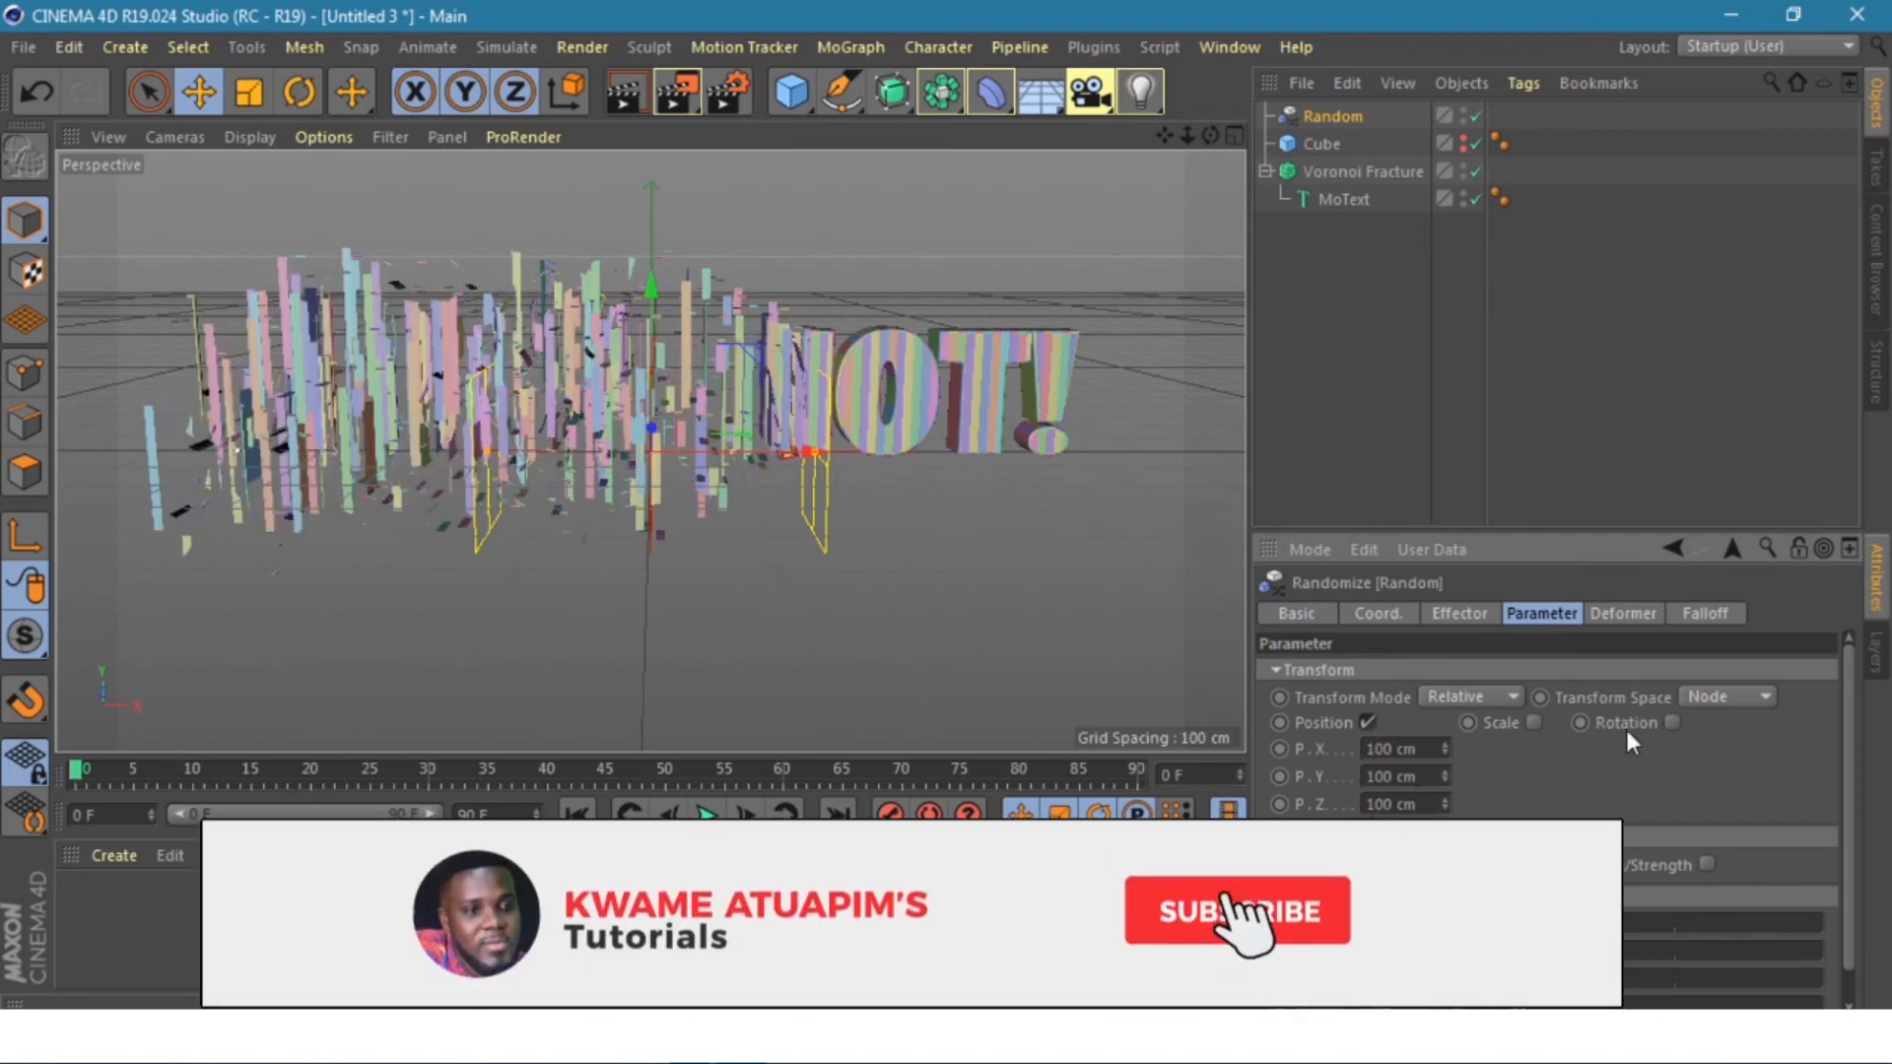
- Enable rotation and set R.H, R.P and R.B to 180°
{"action": "left_click", "coordinate": [1672, 722]}
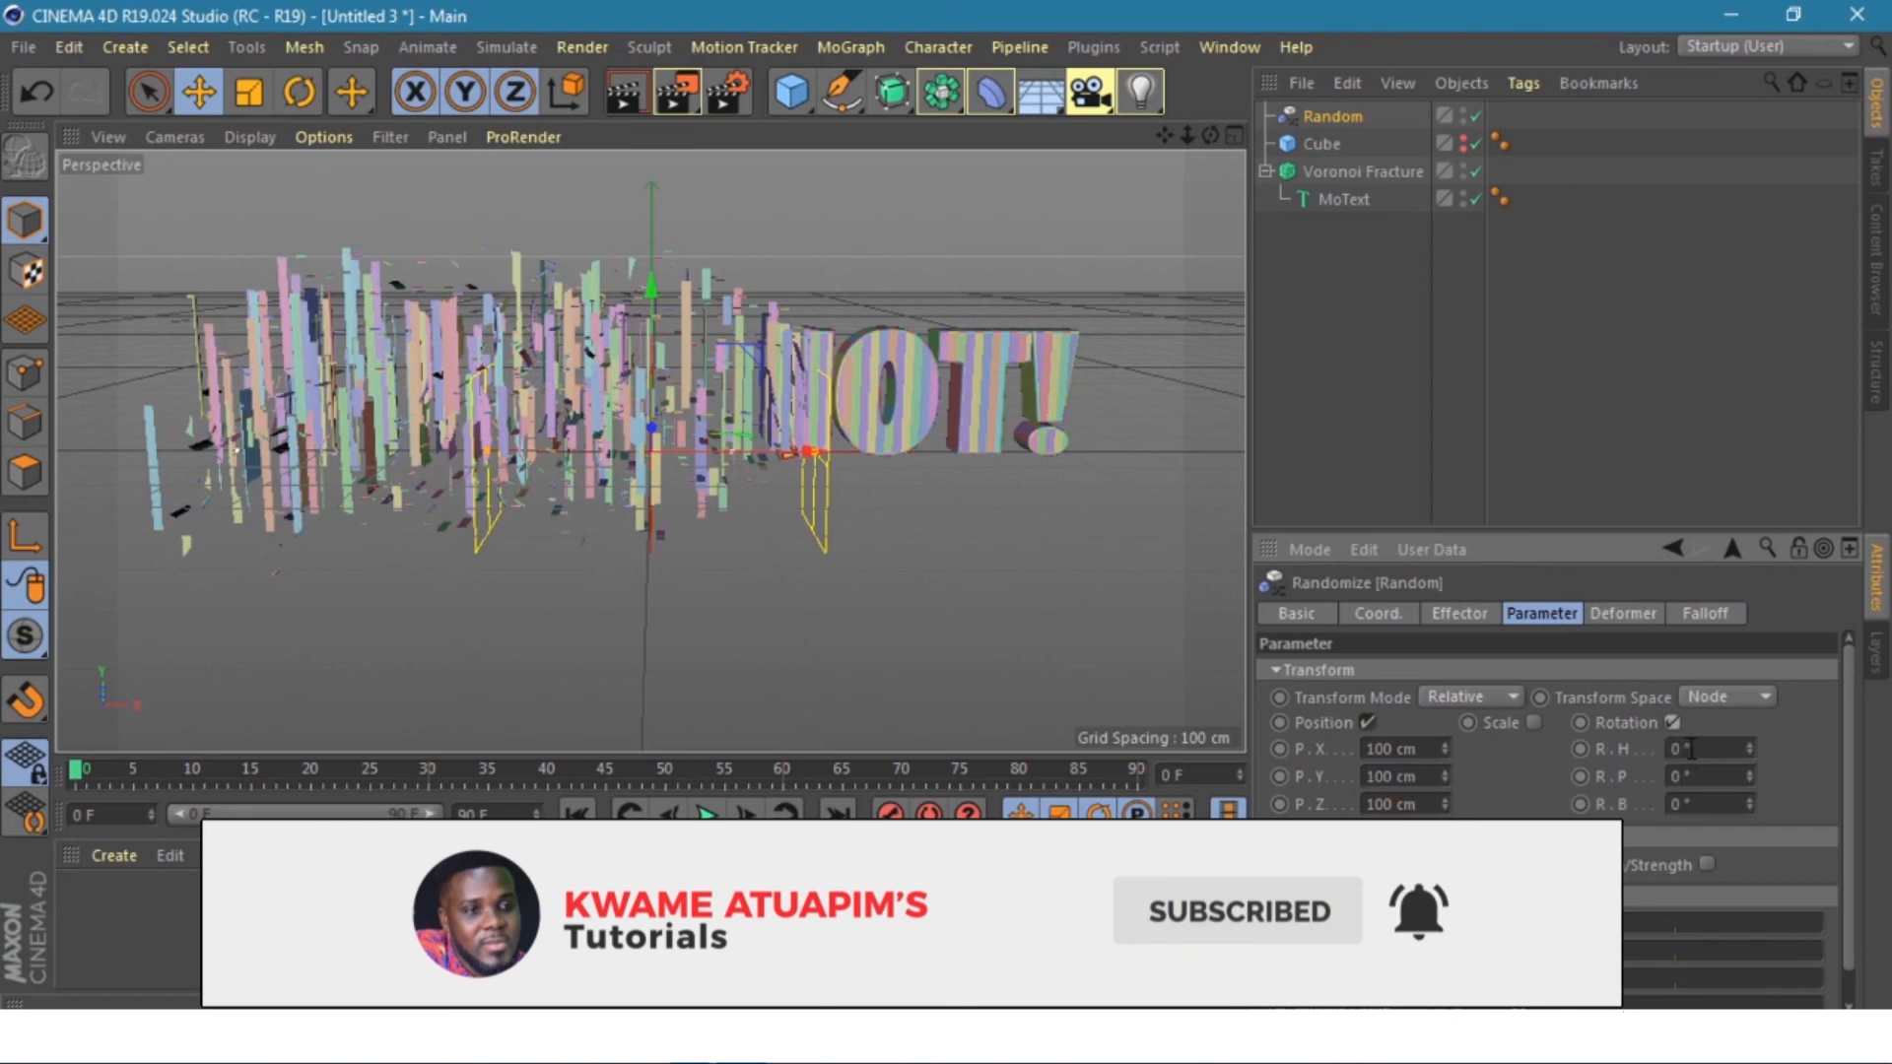
{"action": "left_click_drag", "start_coordinate": [1688, 748], "coordinate": [1677, 749]}
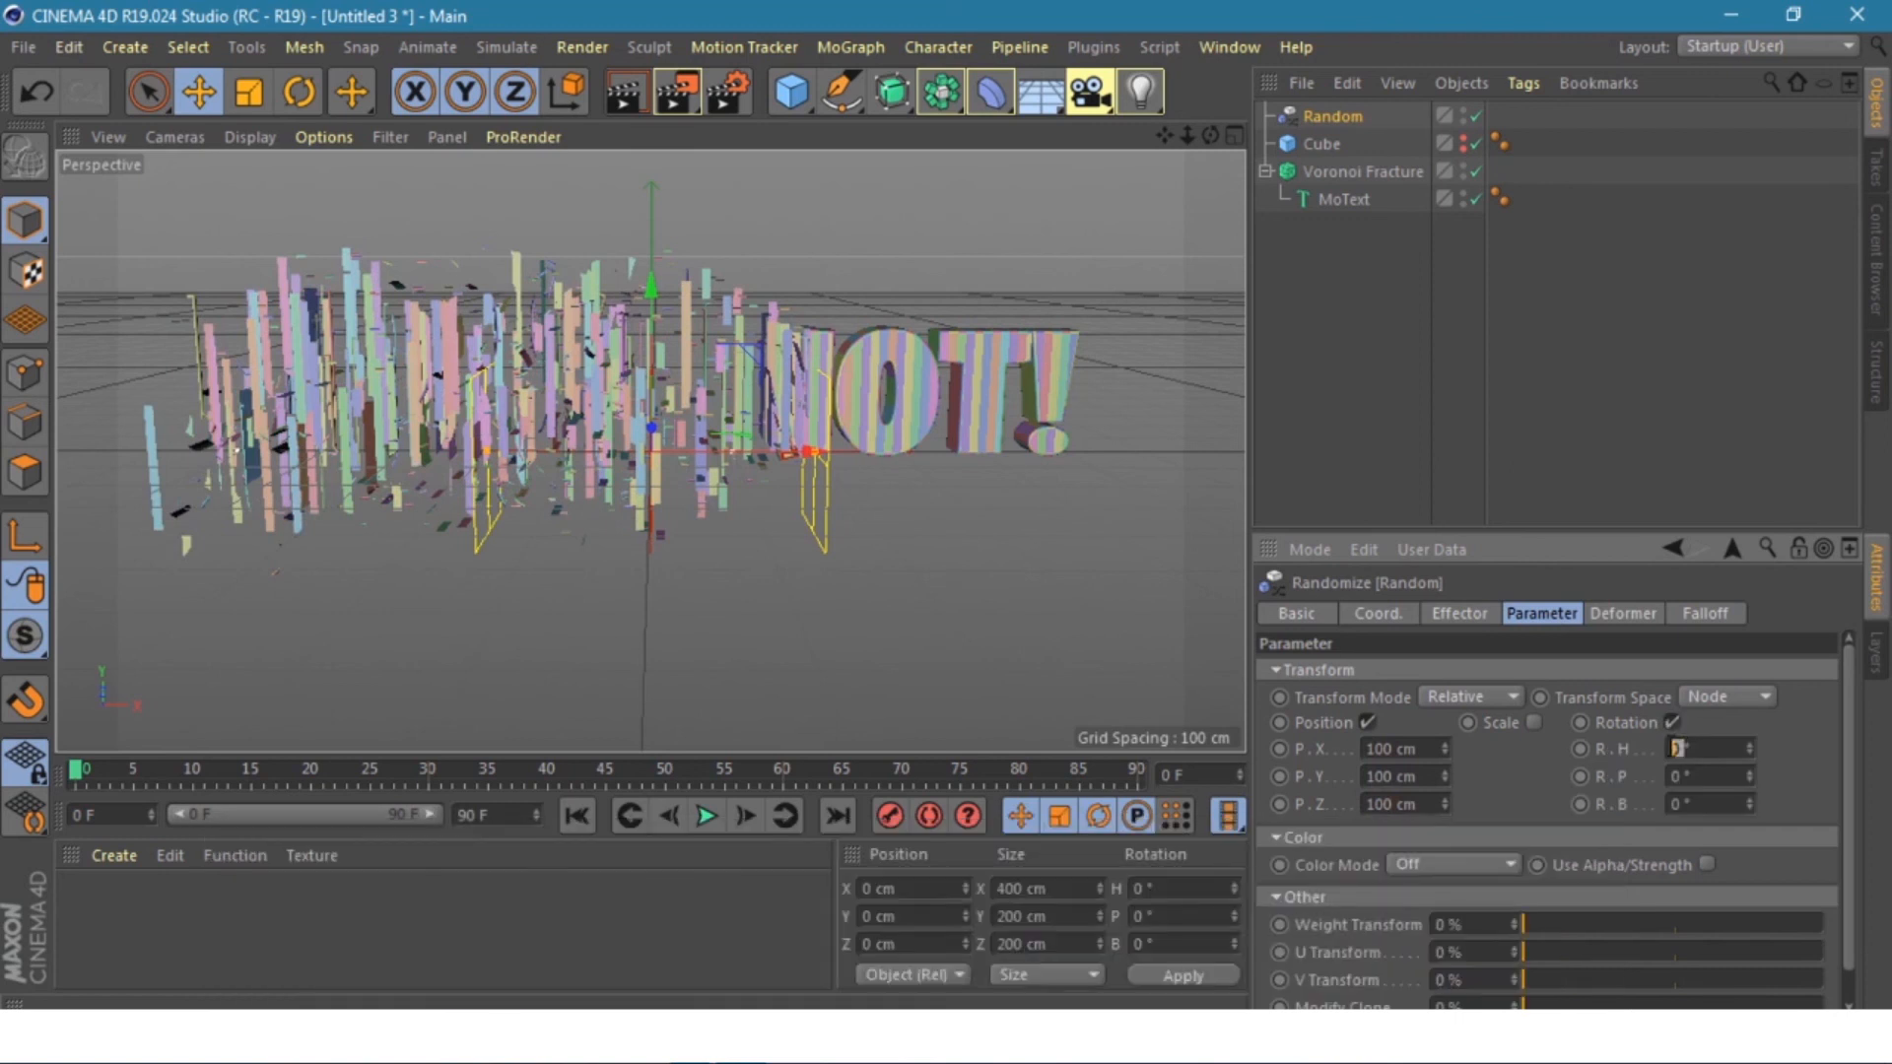
{"action": "type", "text": "180"}
{"action": "key", "text": "Return"}
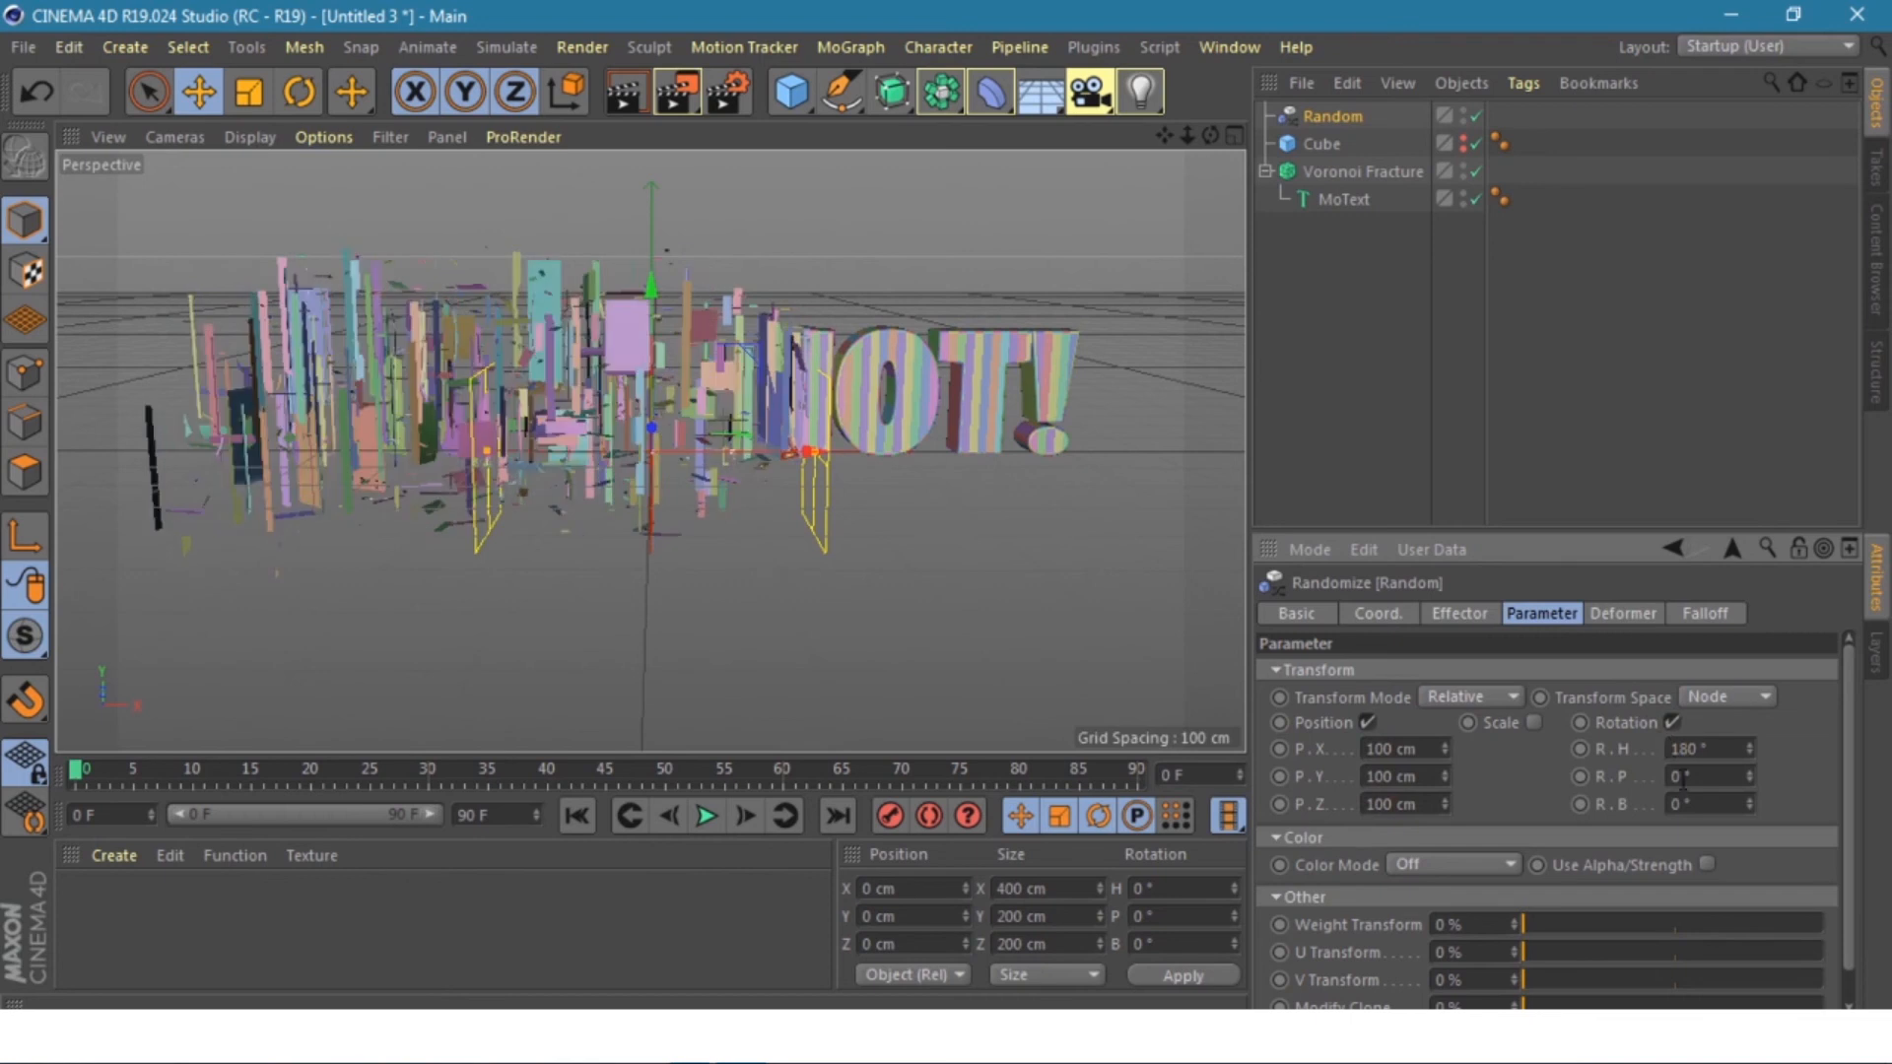
{"action": "left_click_drag", "start_coordinate": [1683, 779], "coordinate": [1665, 778]}
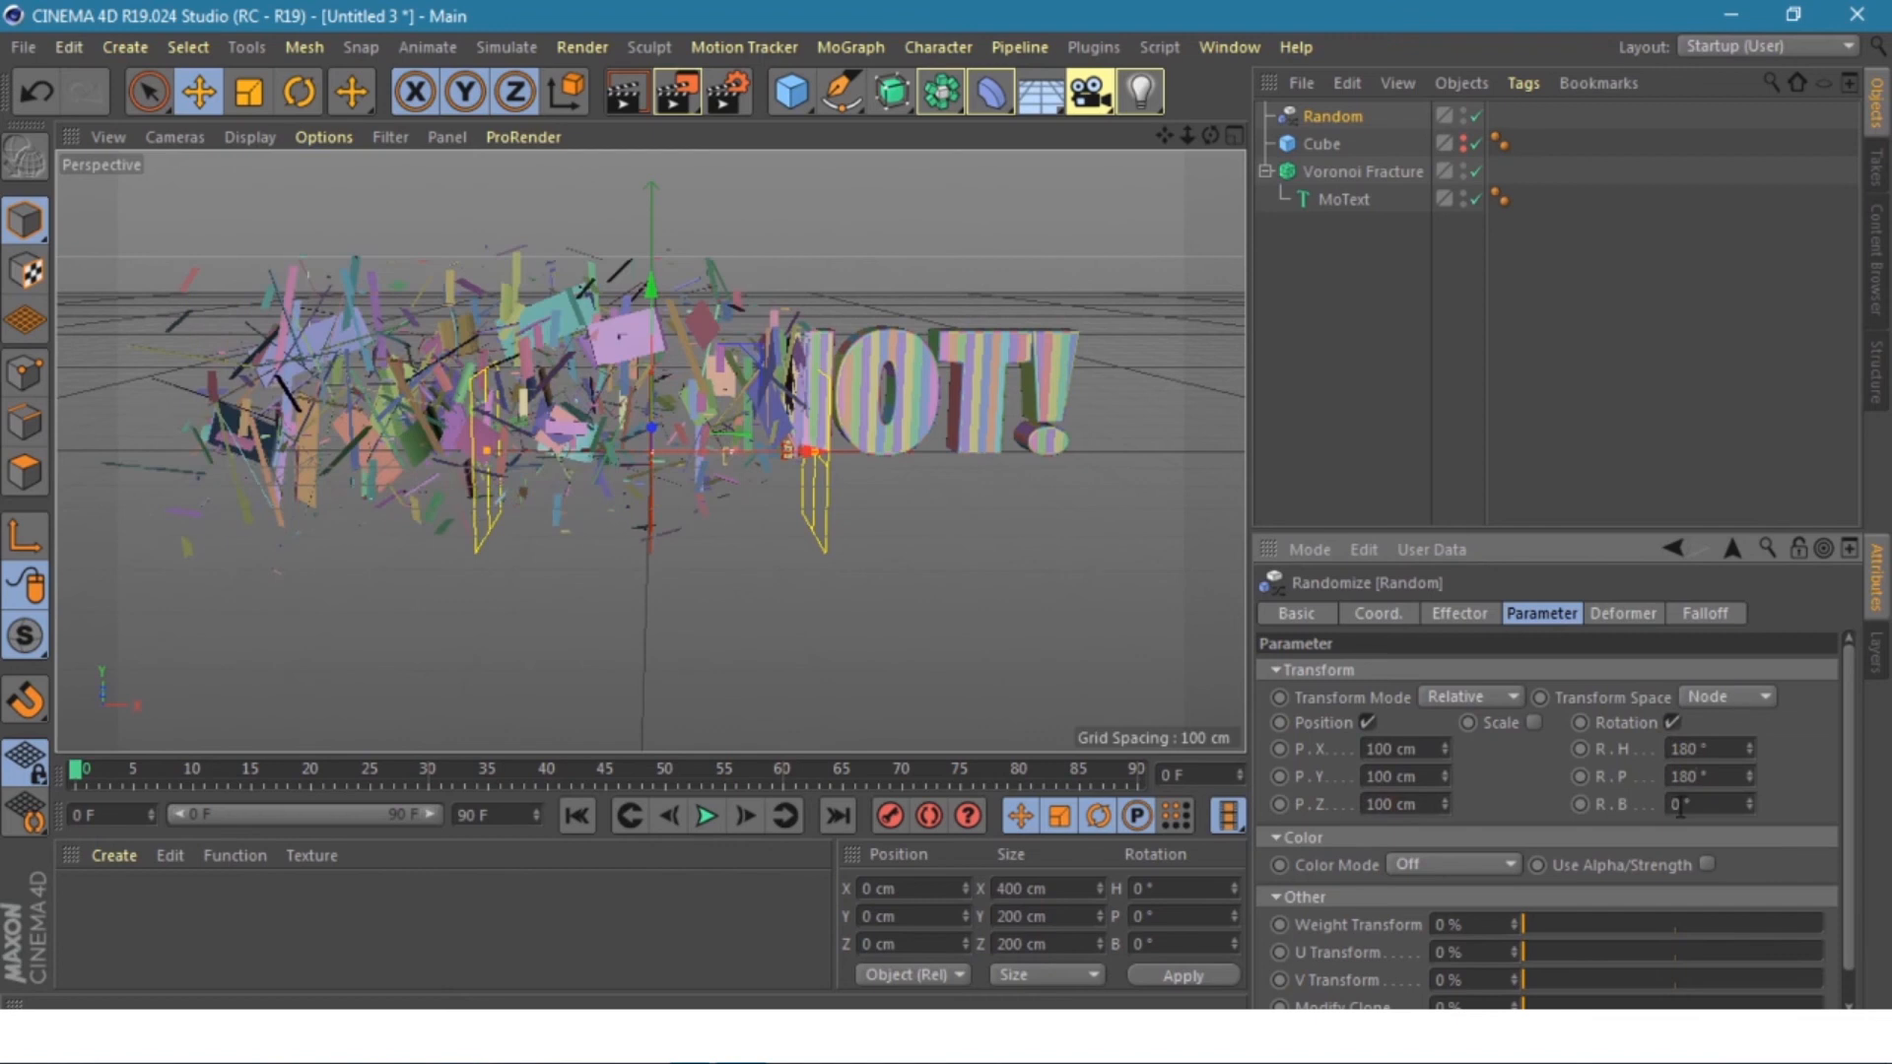
{"action": "left_click_drag", "start_coordinate": [1681, 804], "coordinate": [1655, 806]}
{"action": "type", "text": "180"}
{"action": "key", "text": "Return"}
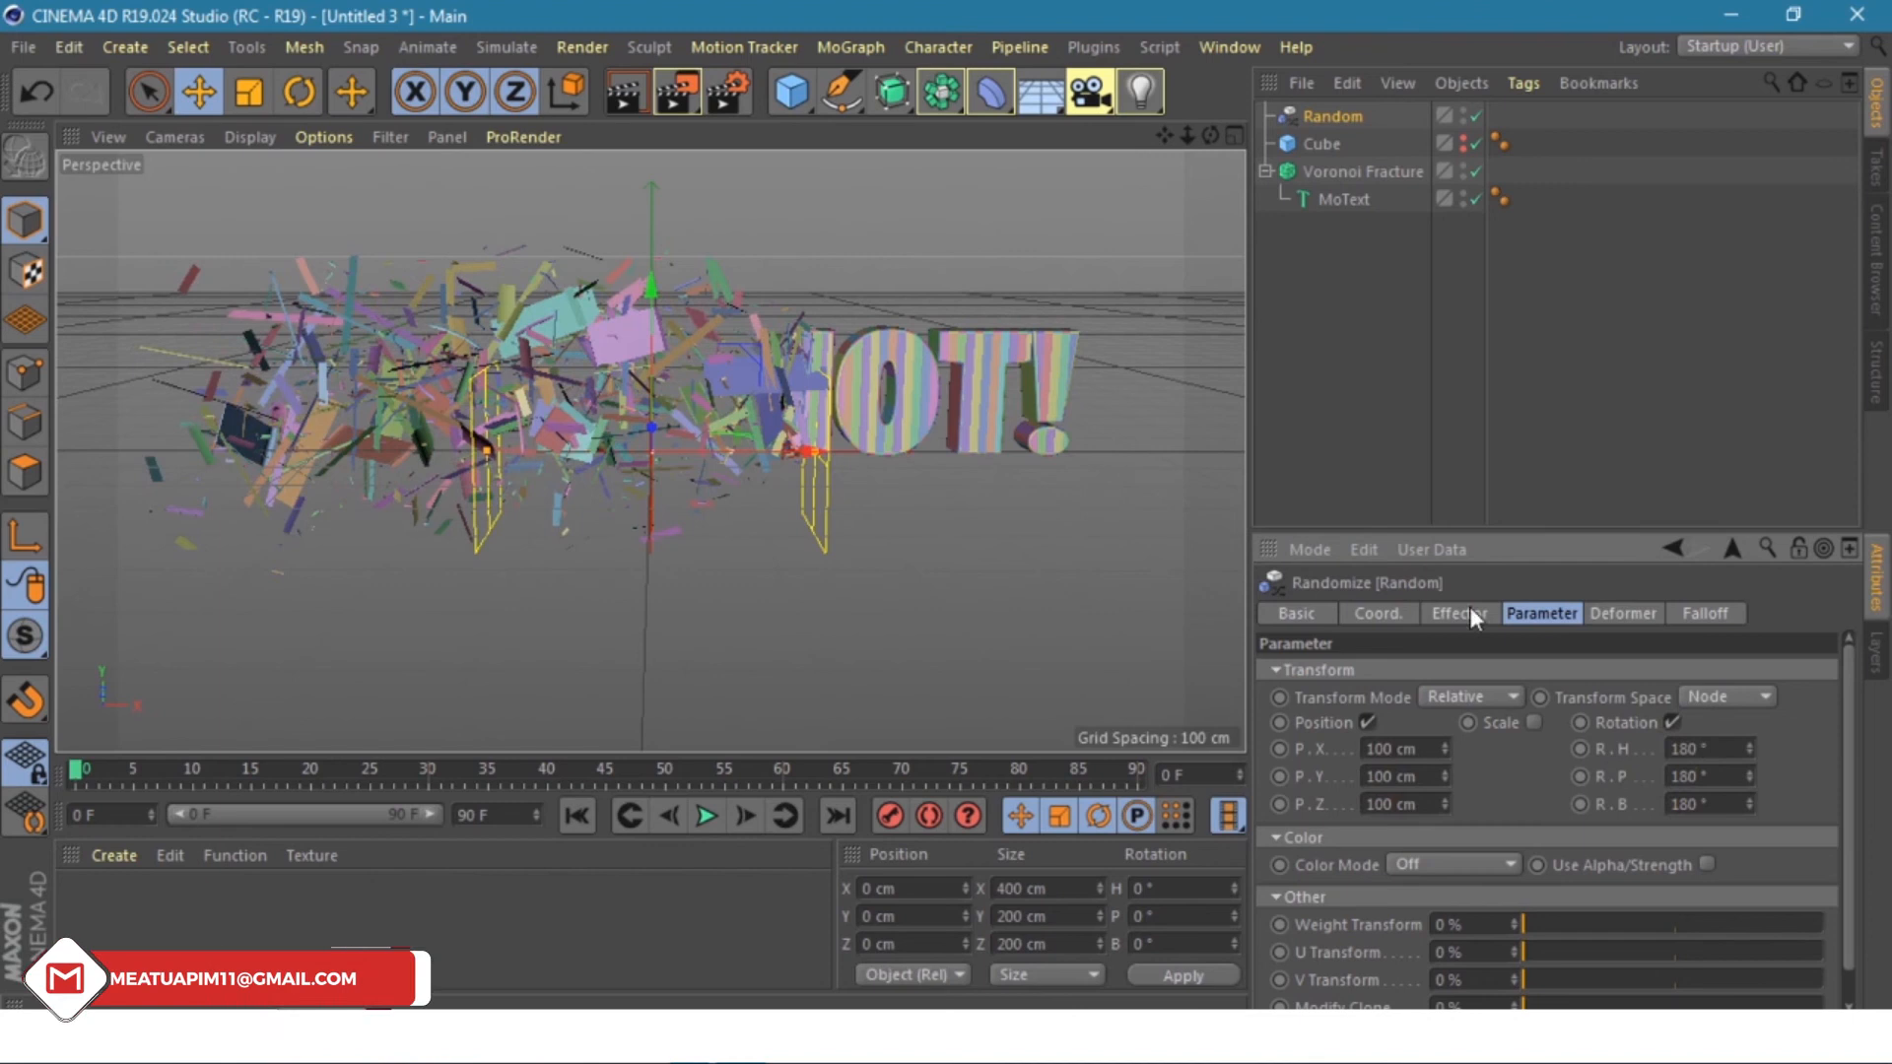
- With Voronoi Fracture selected, add a Plain effector from MoGraph > Effector
{"action": "left_click", "coordinate": [1351, 171]}
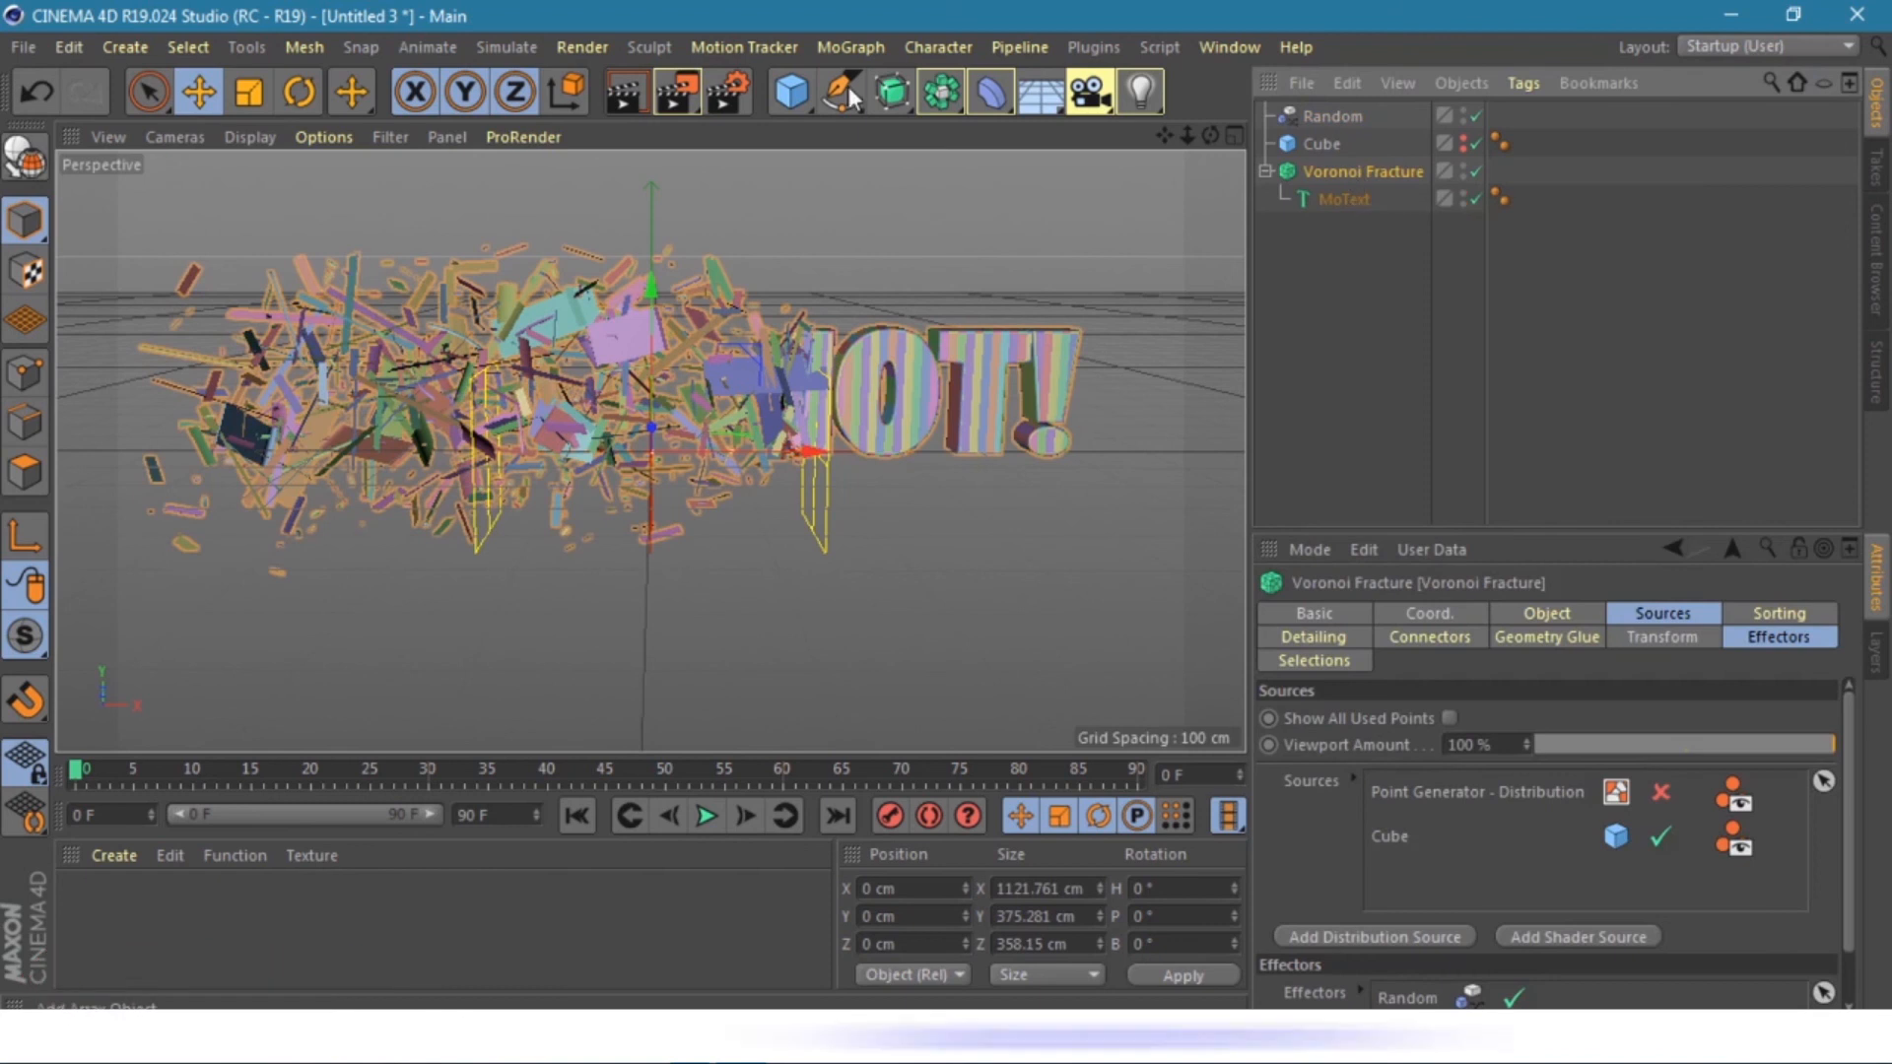
{"action": "left_click", "coordinate": [848, 48]}
{"action": "mouse_move", "coordinate": [877, 91]}
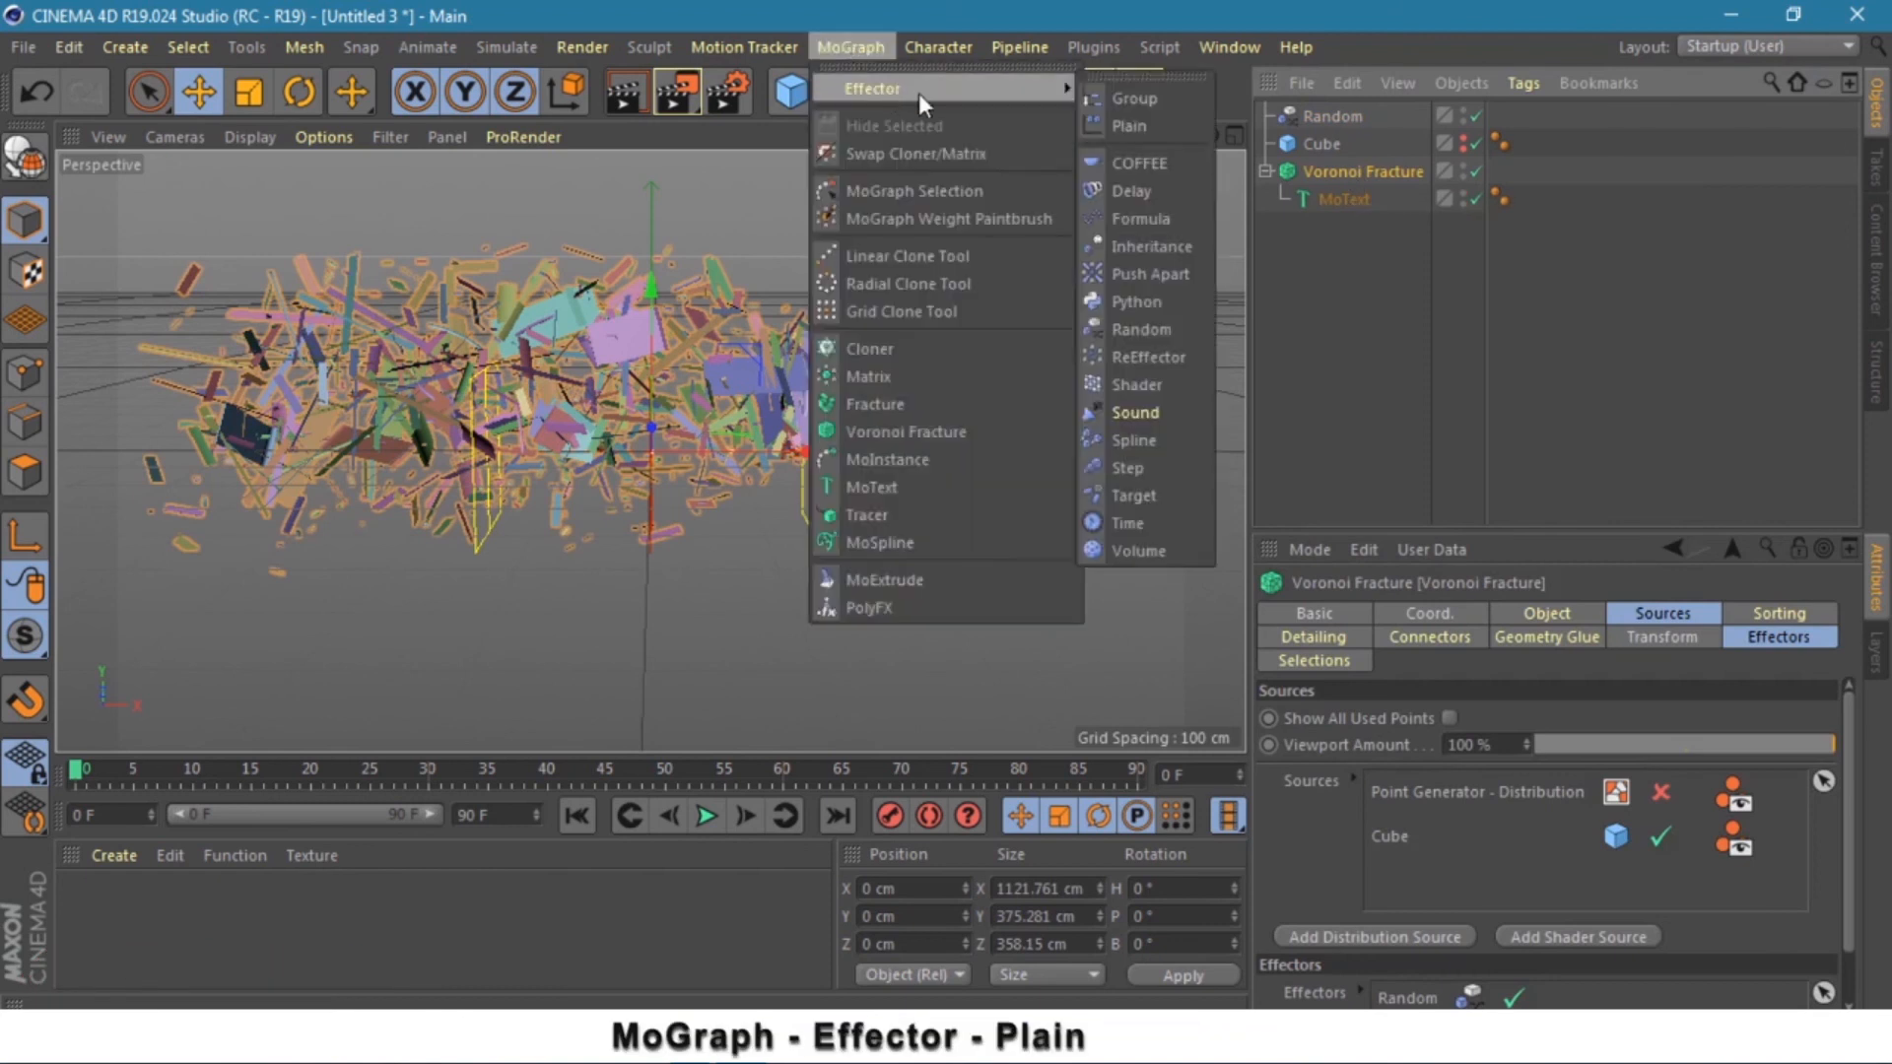
{"action": "left_click", "coordinate": [1149, 124]}
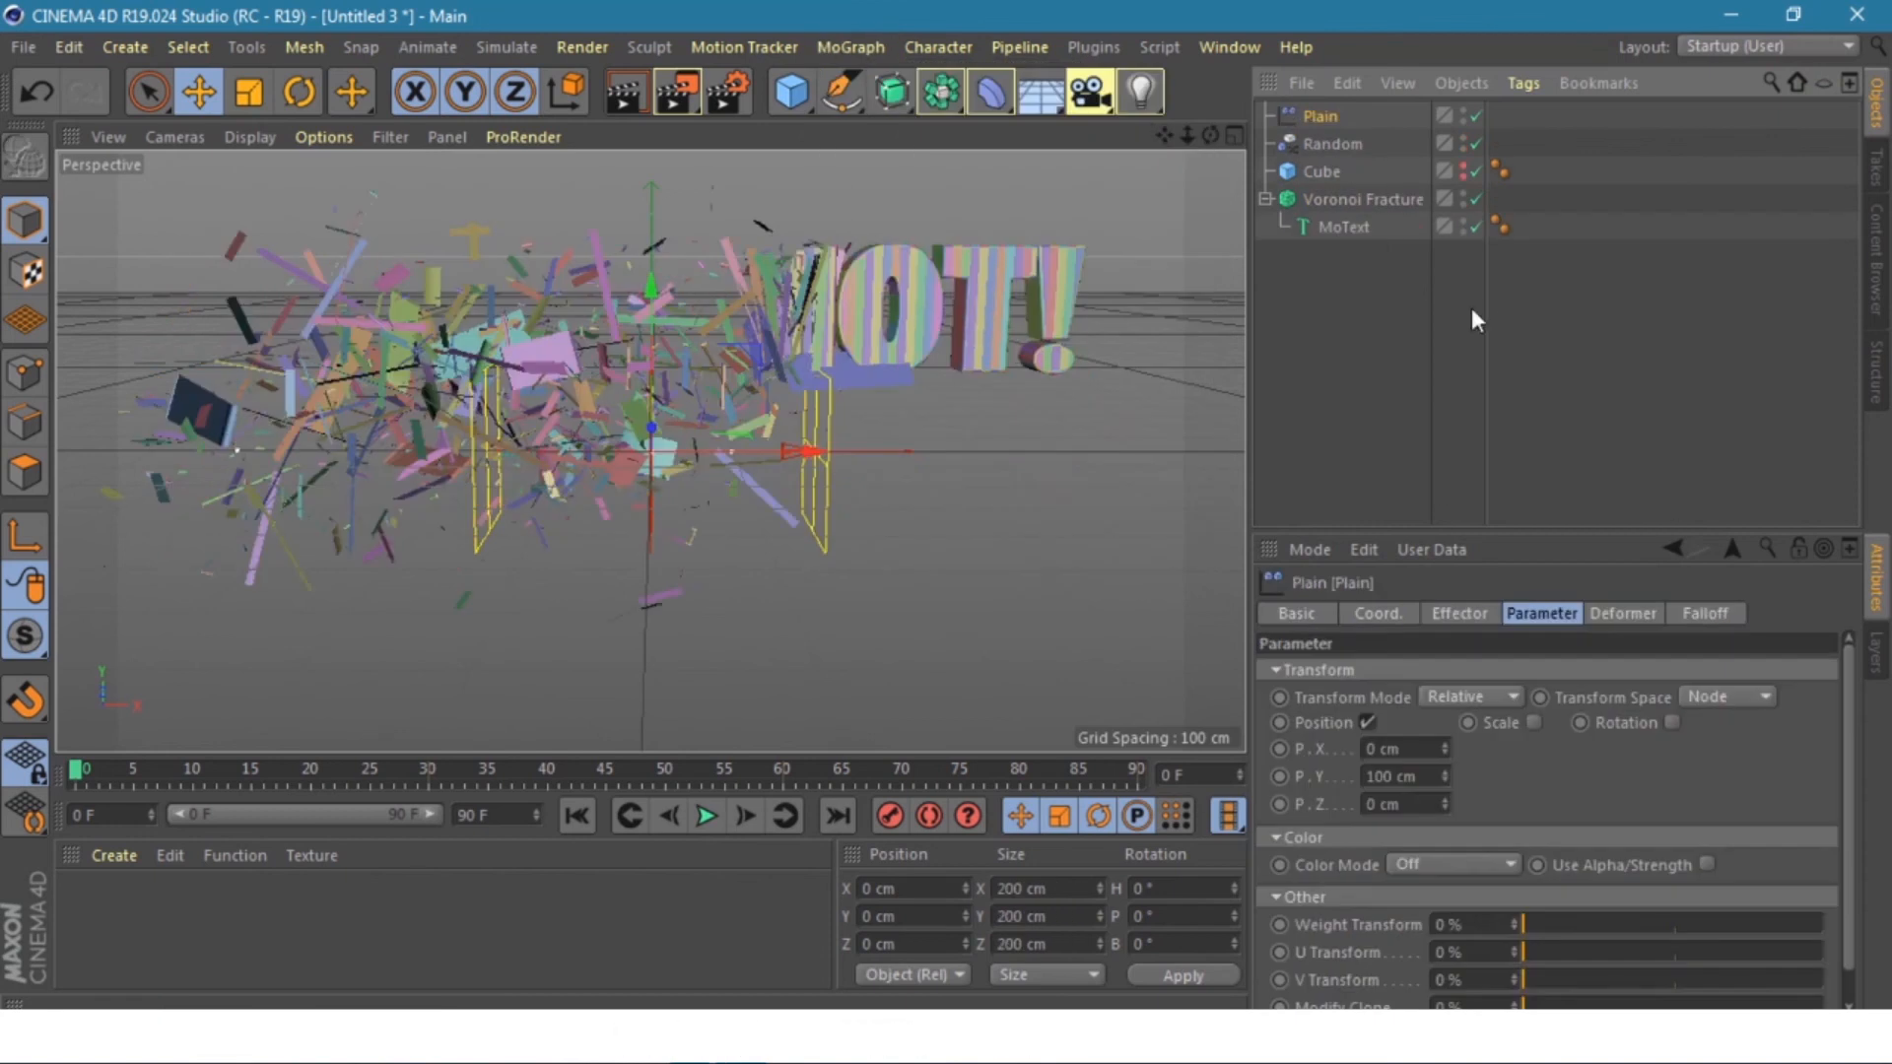
- Give the Plain effector a Linear falloff oriented +X with Size X 250 cm
{"action": "left_click", "coordinate": [1711, 611]}
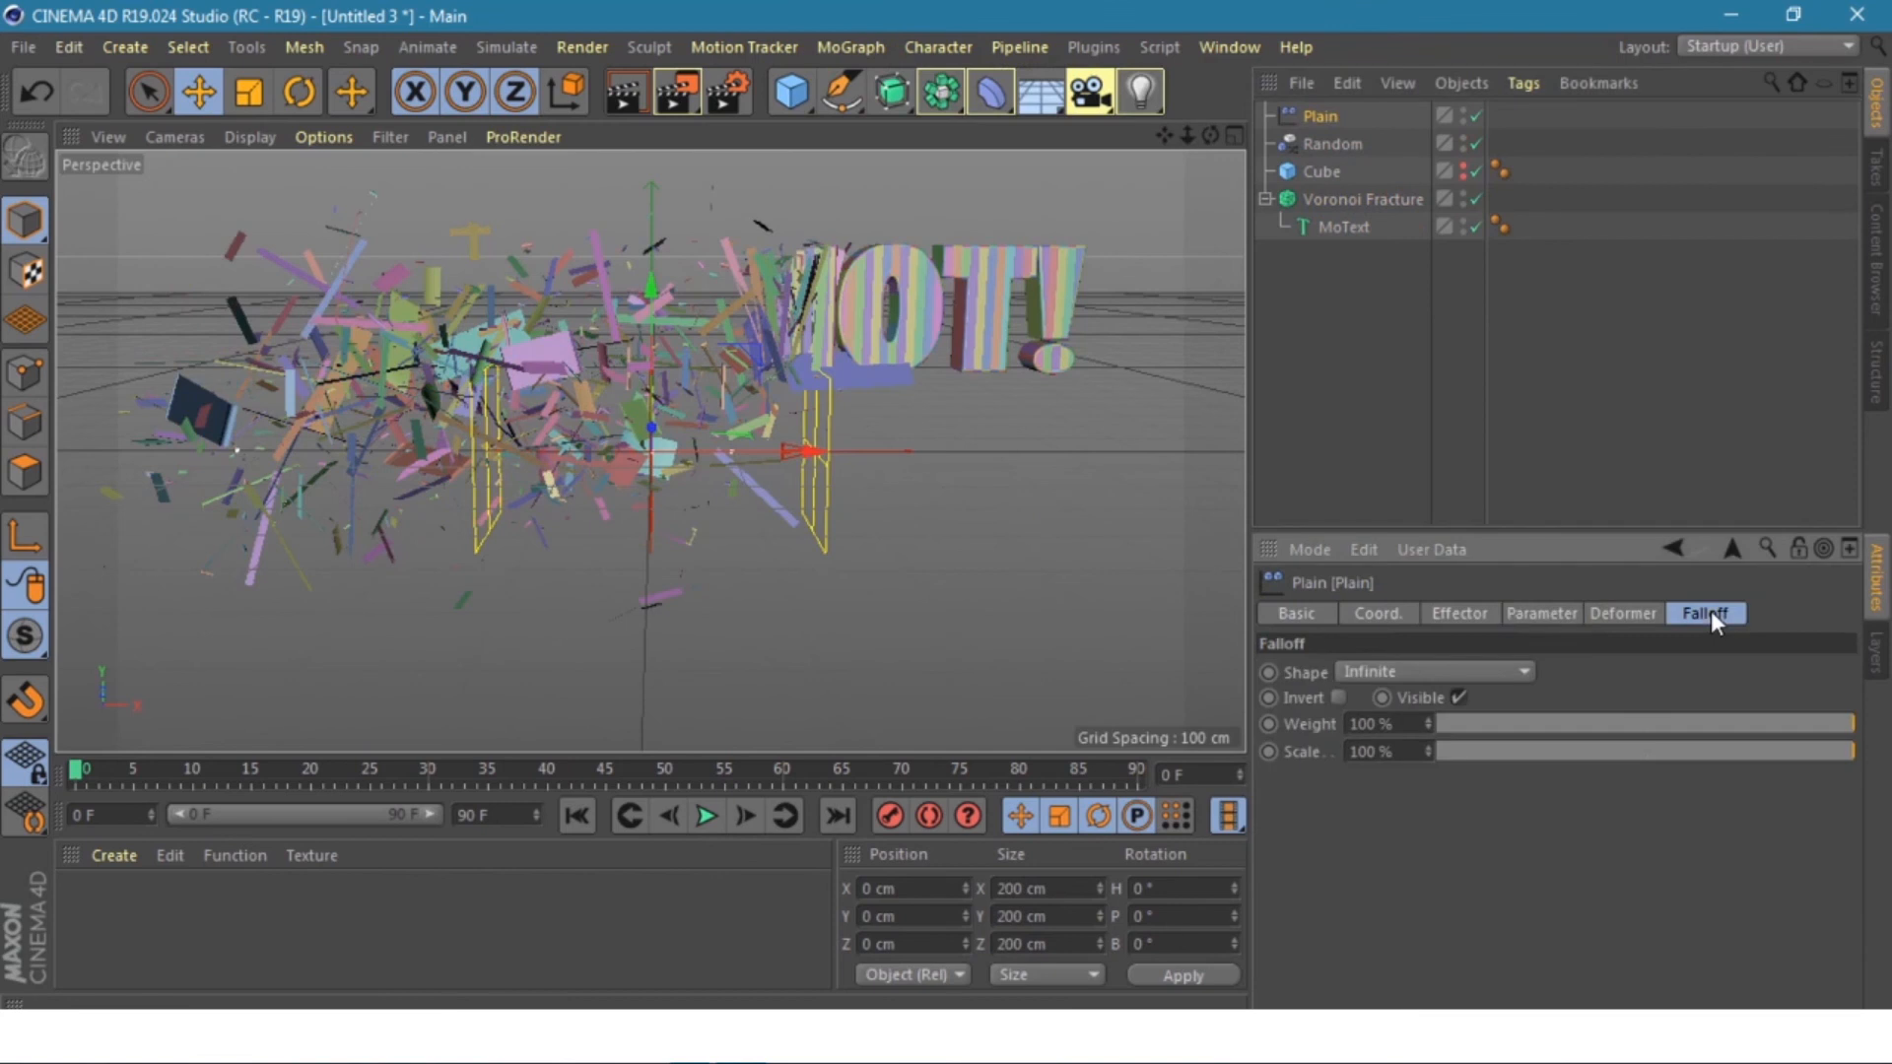
{"action": "left_click", "coordinate": [1405, 672]}
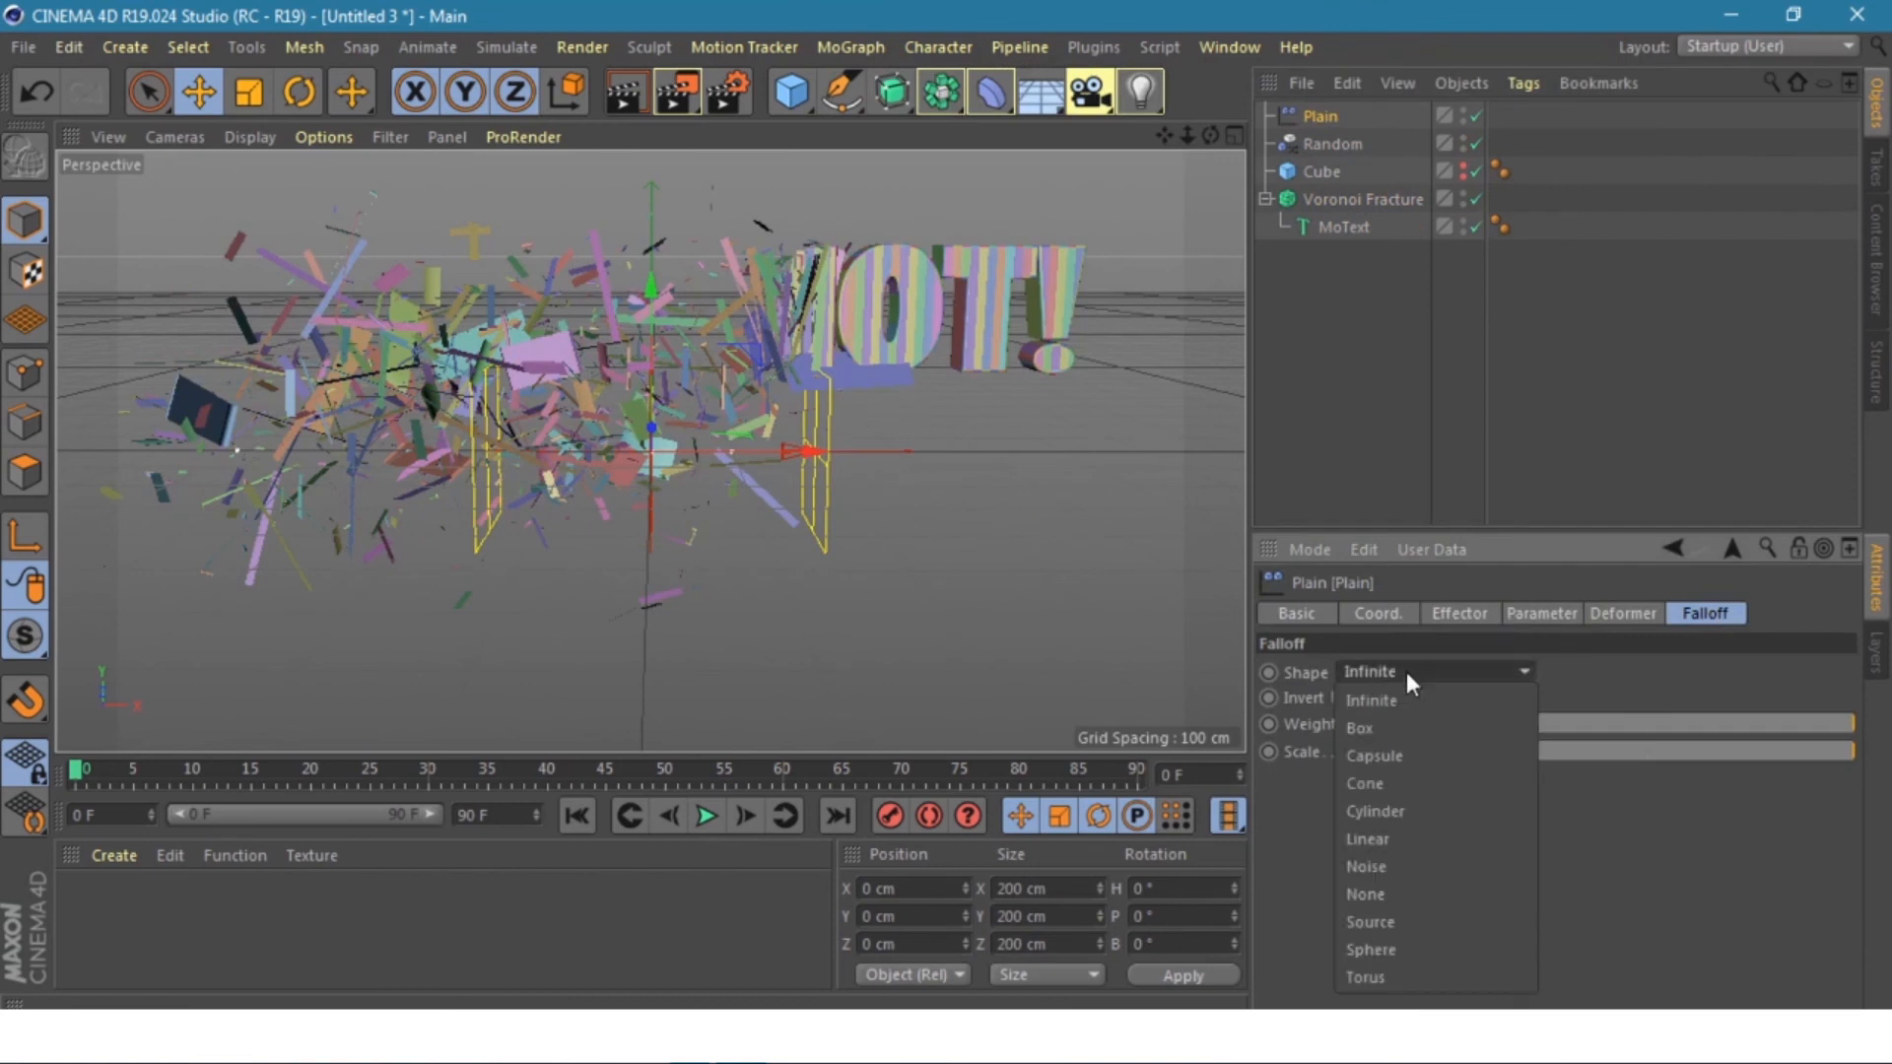
{"action": "left_click", "coordinate": [1402, 834]}
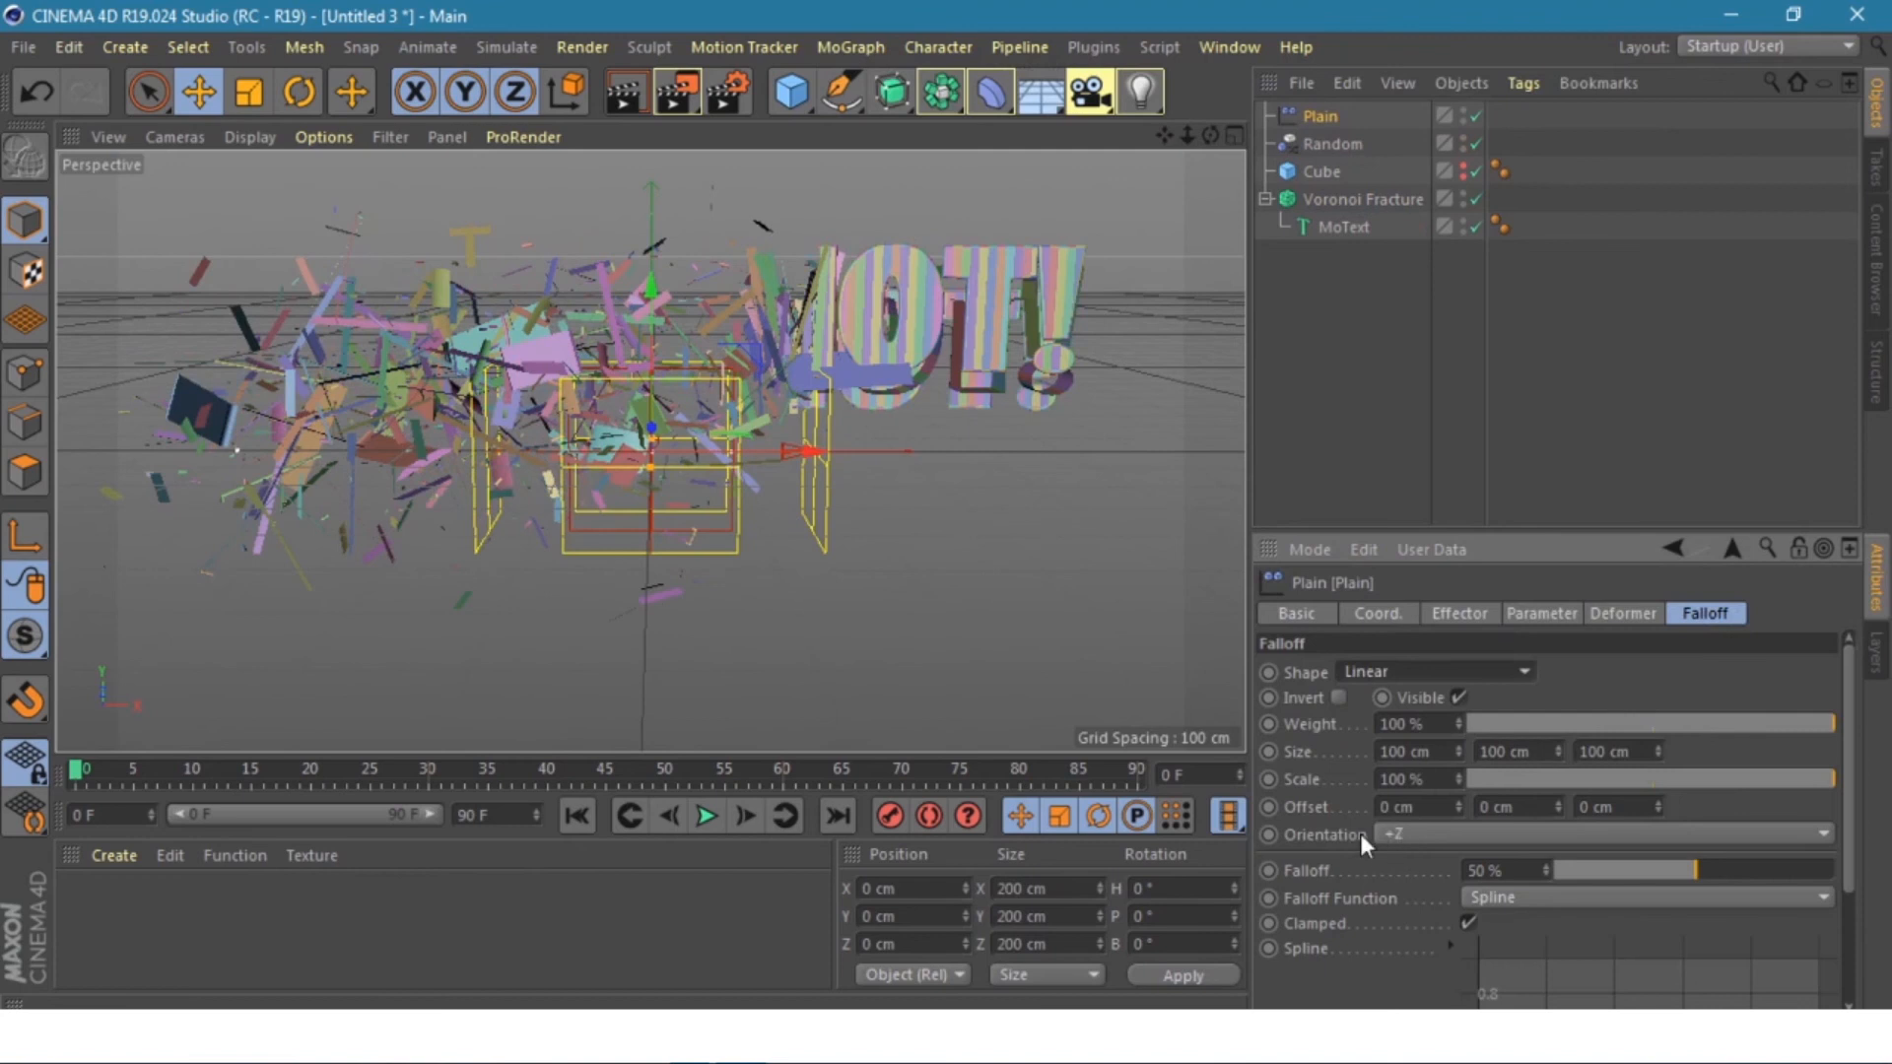
{"action": "left_click", "coordinate": [1399, 830]}
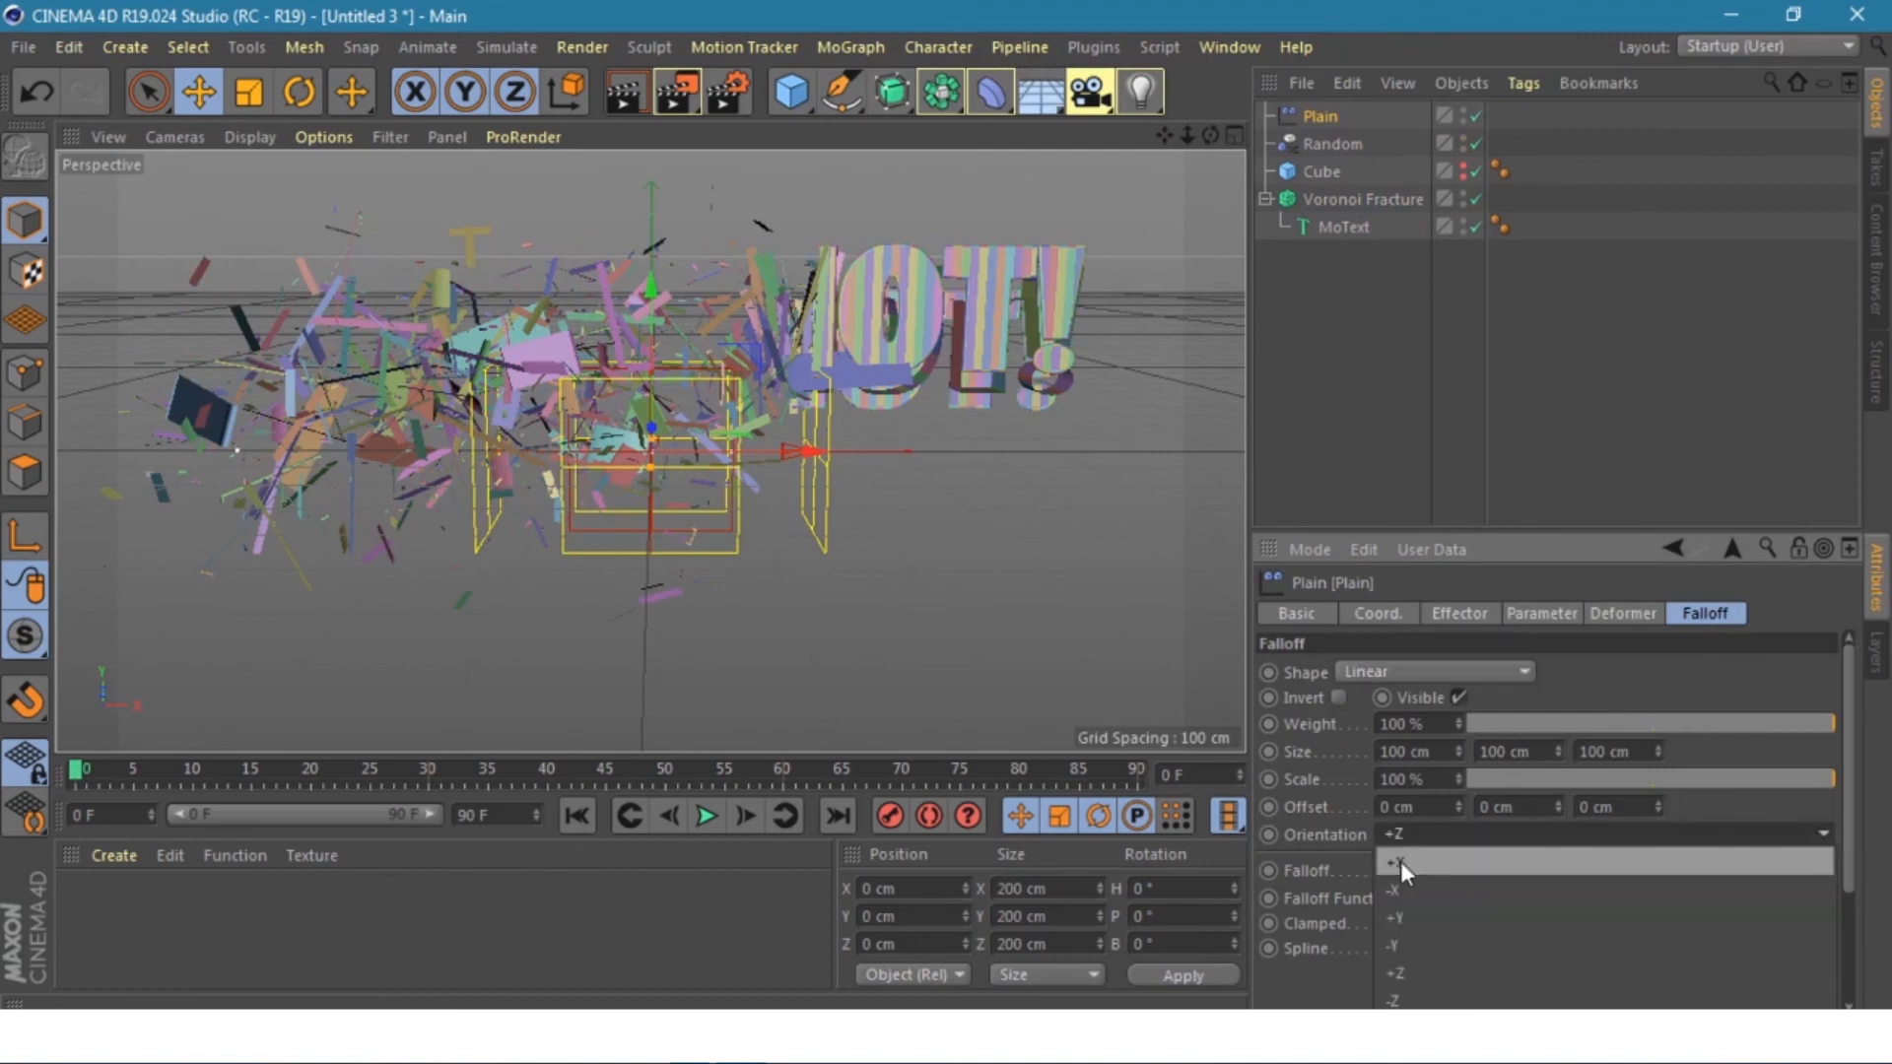
{"action": "left_click", "coordinate": [1404, 861]}
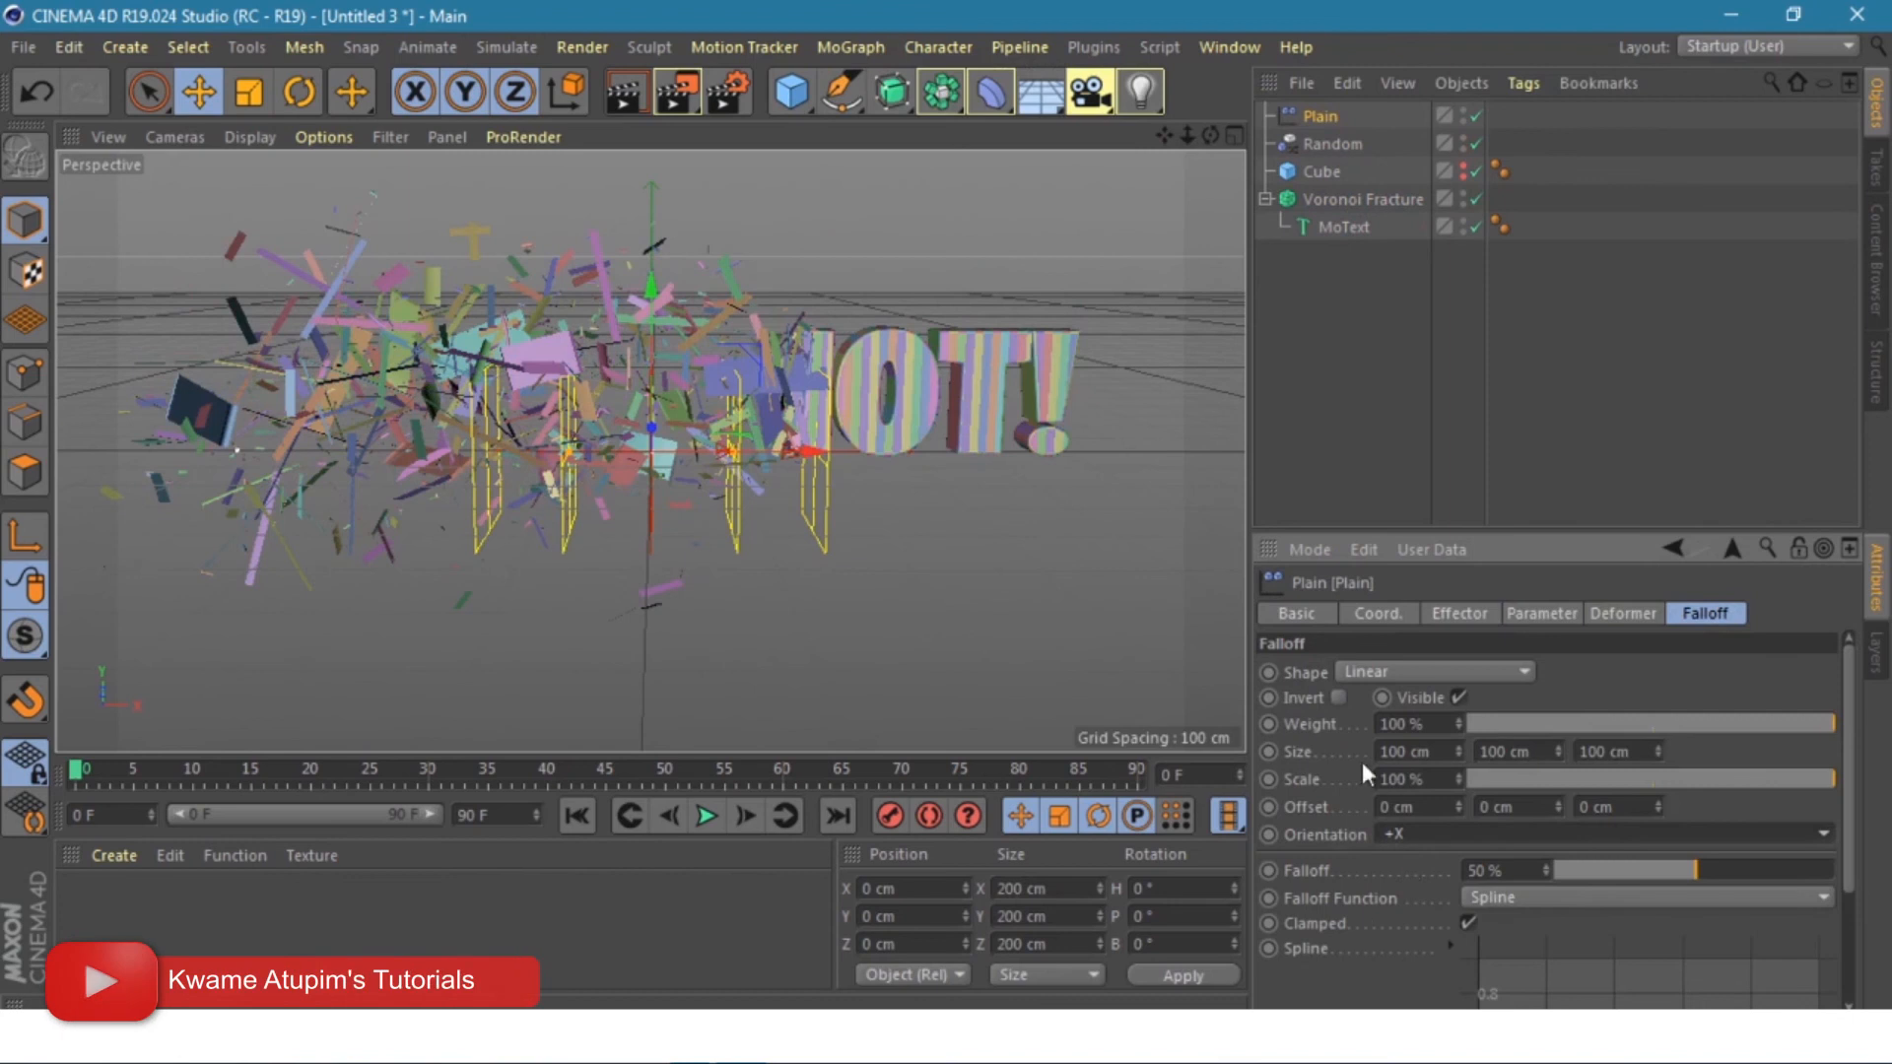
{"action": "double_click", "coordinate": [1393, 751]}
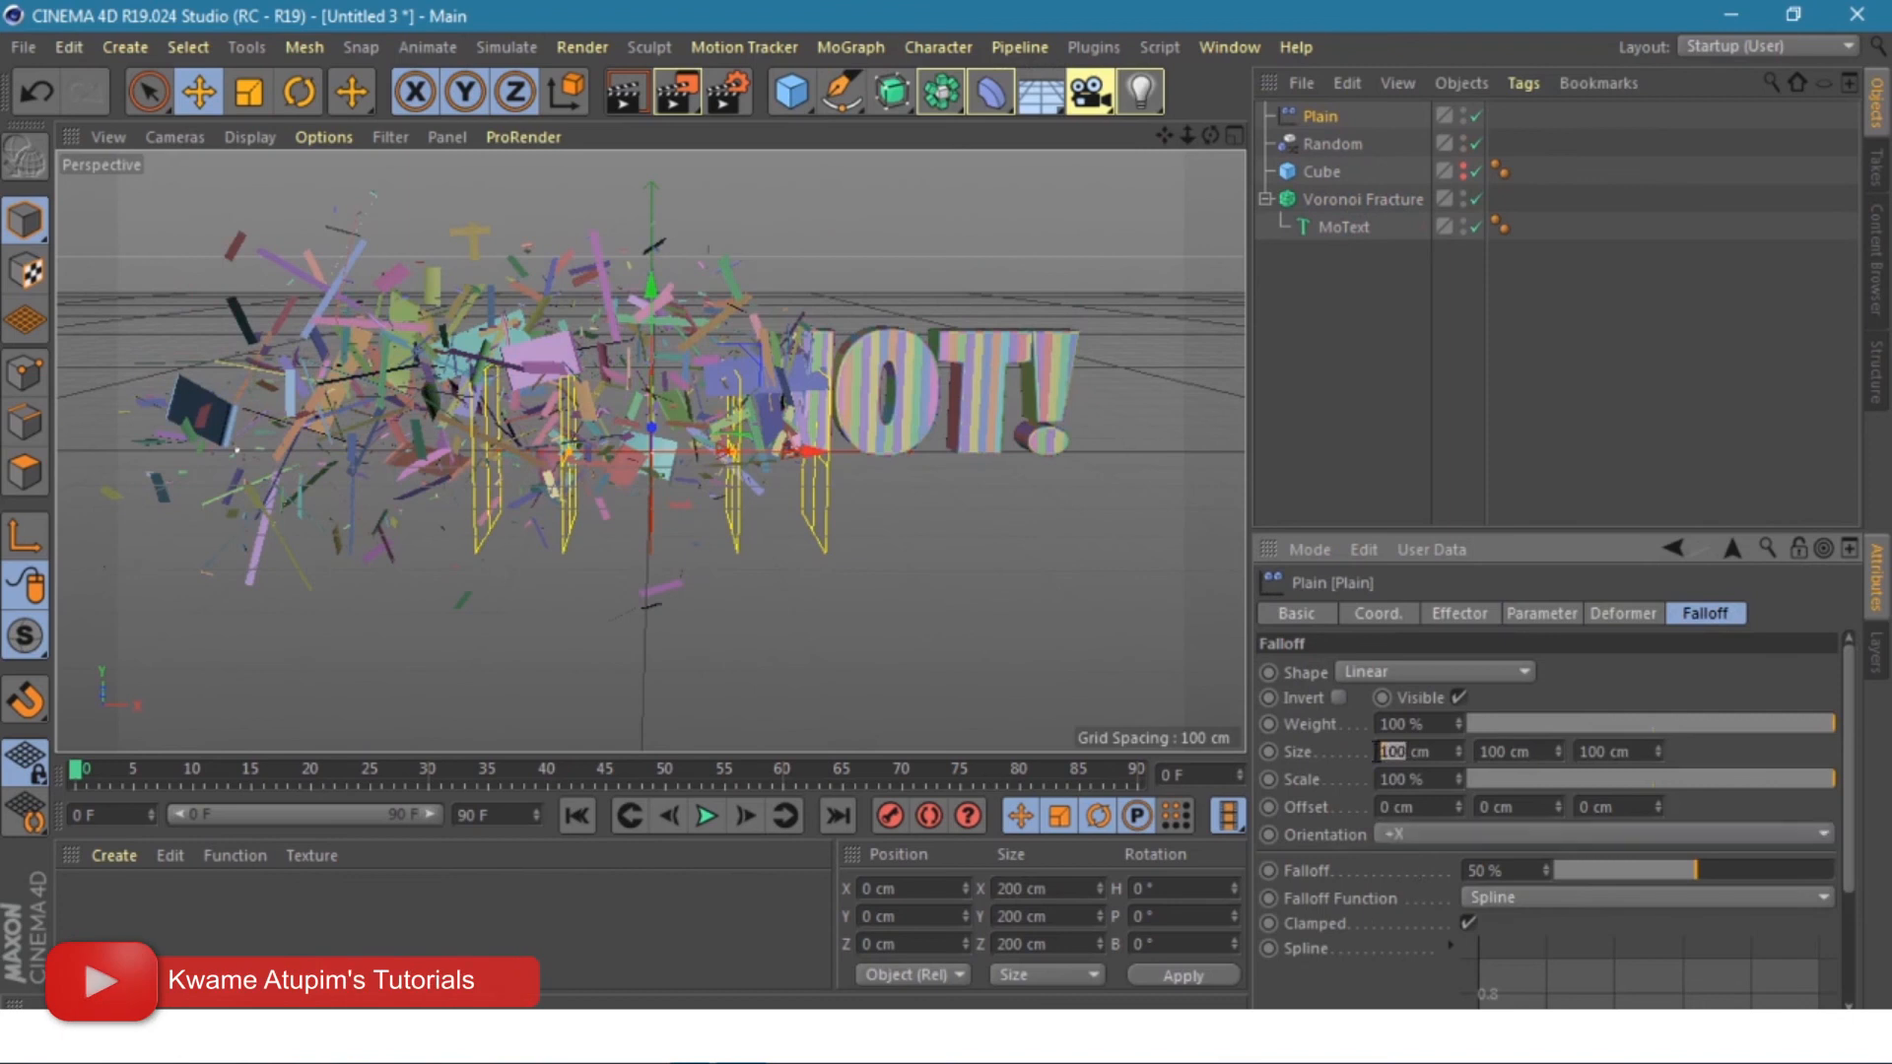
{"action": "type", "text": "250"}
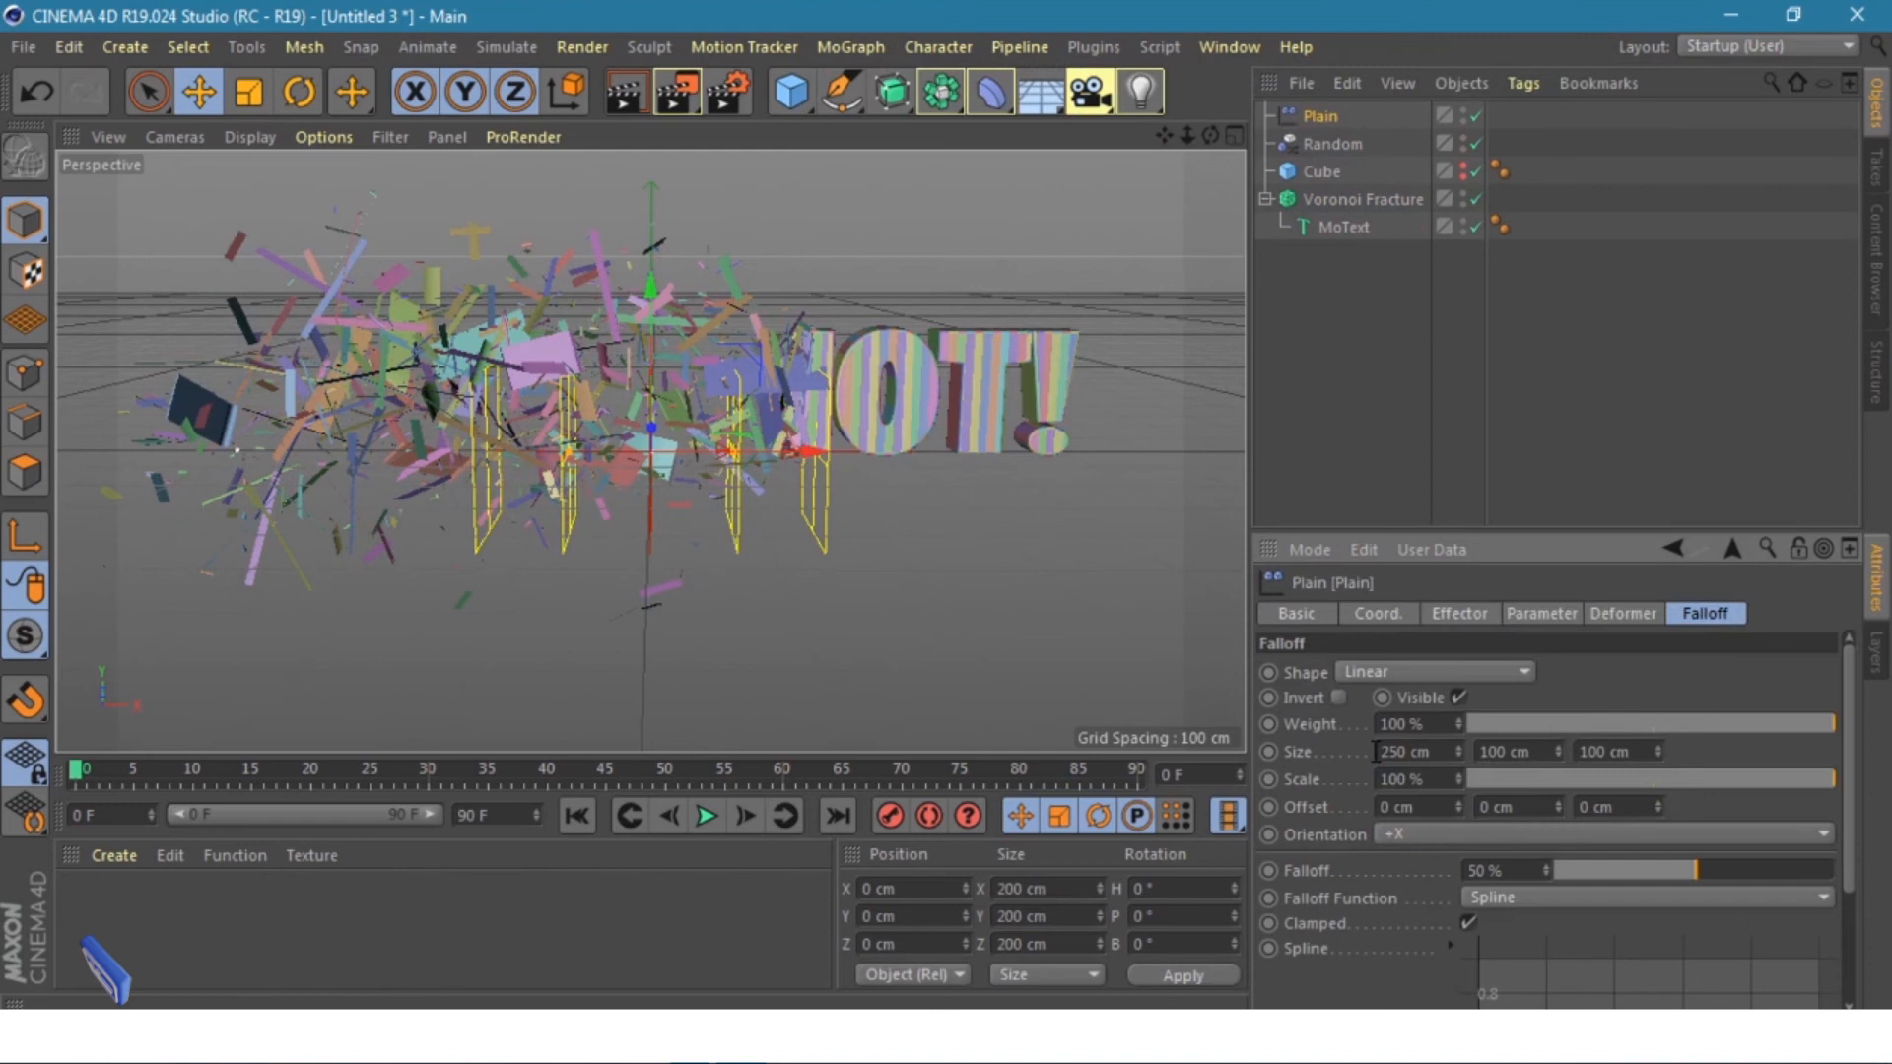
{"action": "key", "text": "Return"}
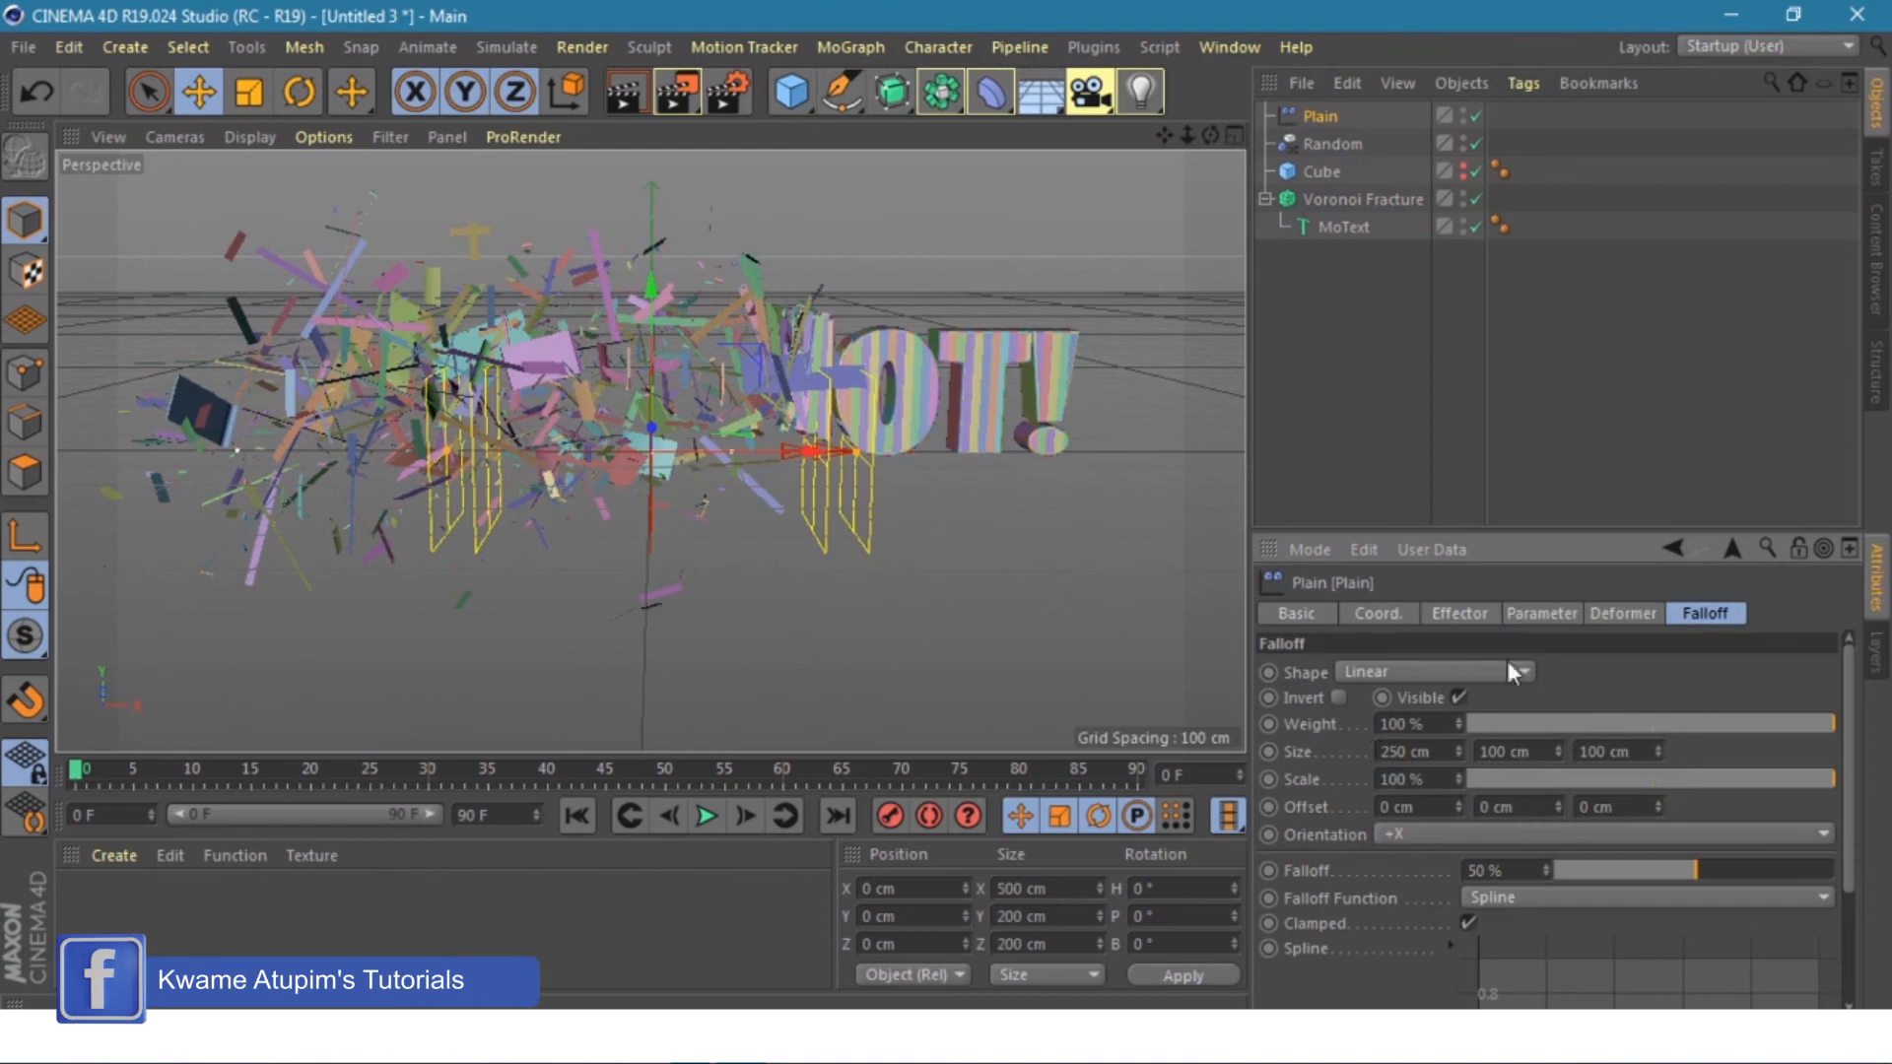
- Turn off the Plain effector's Position and enable Uniform Scale set to -1
{"action": "left_click", "coordinate": [1539, 615]}
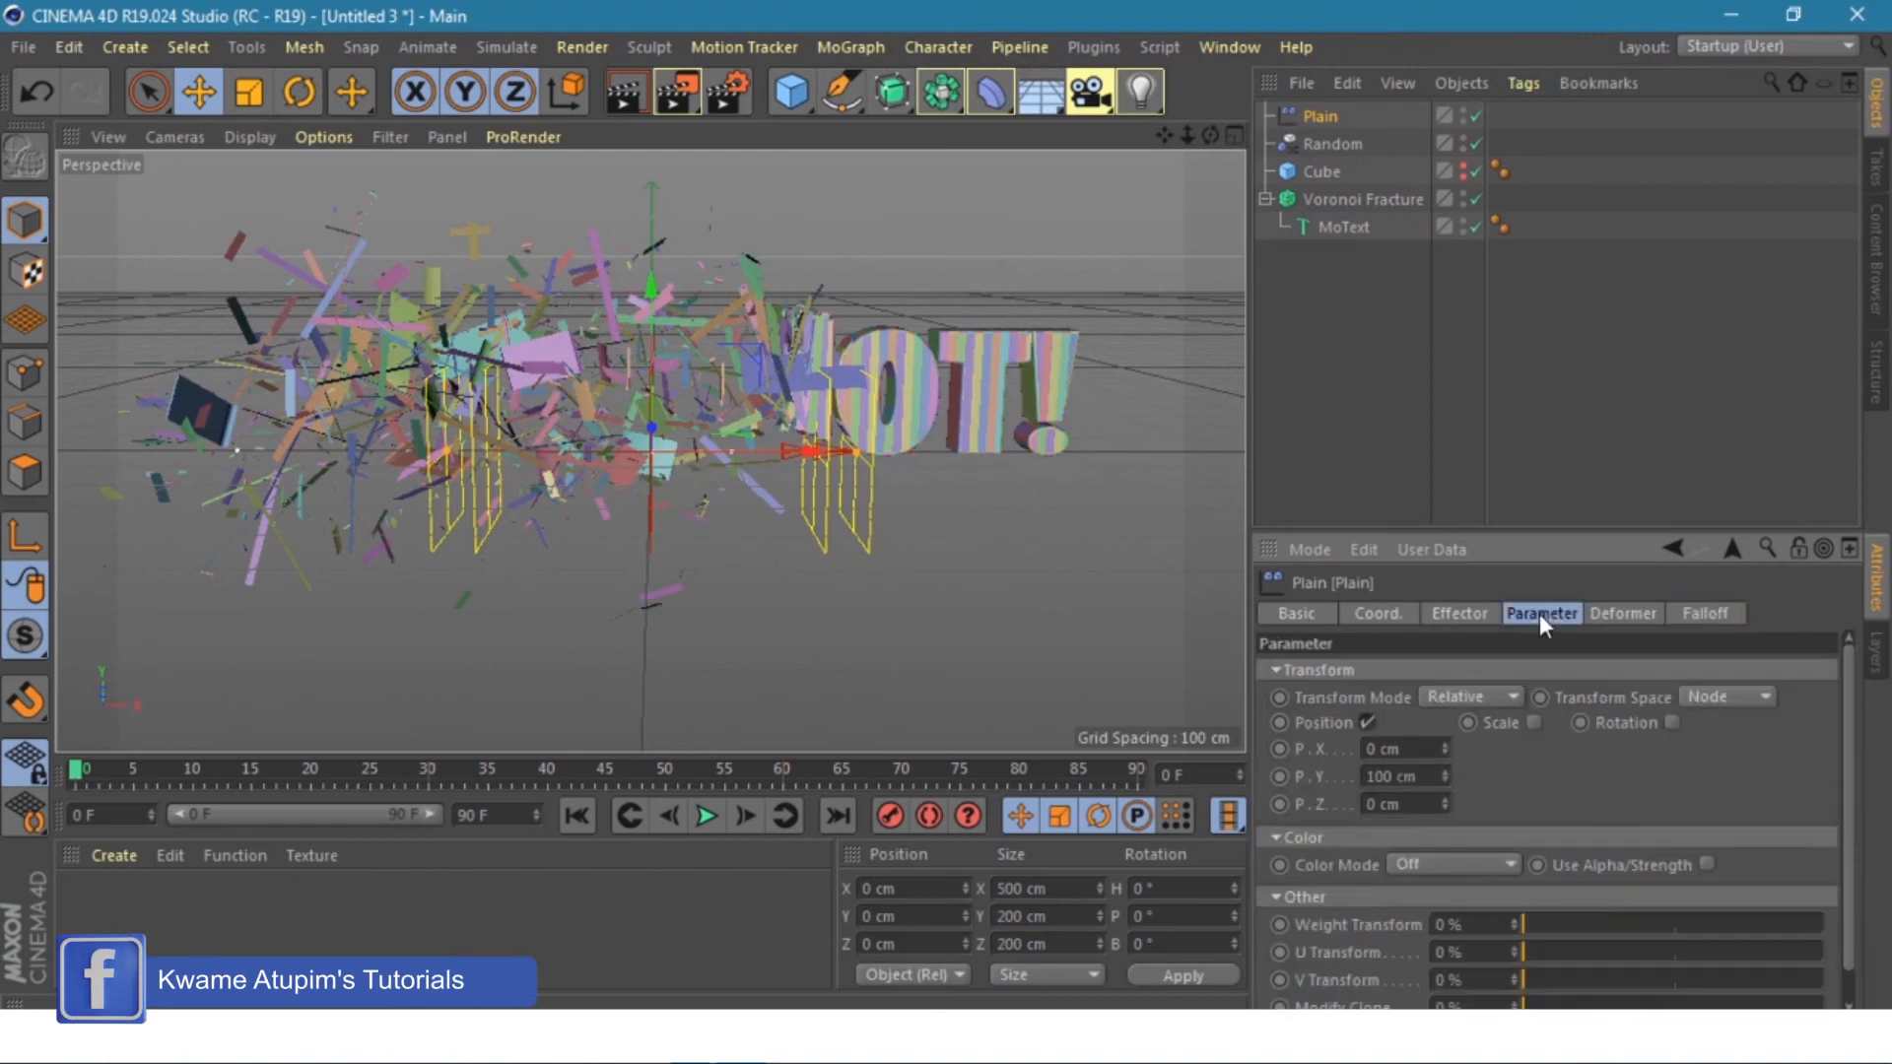
{"action": "left_click", "coordinate": [1368, 720]}
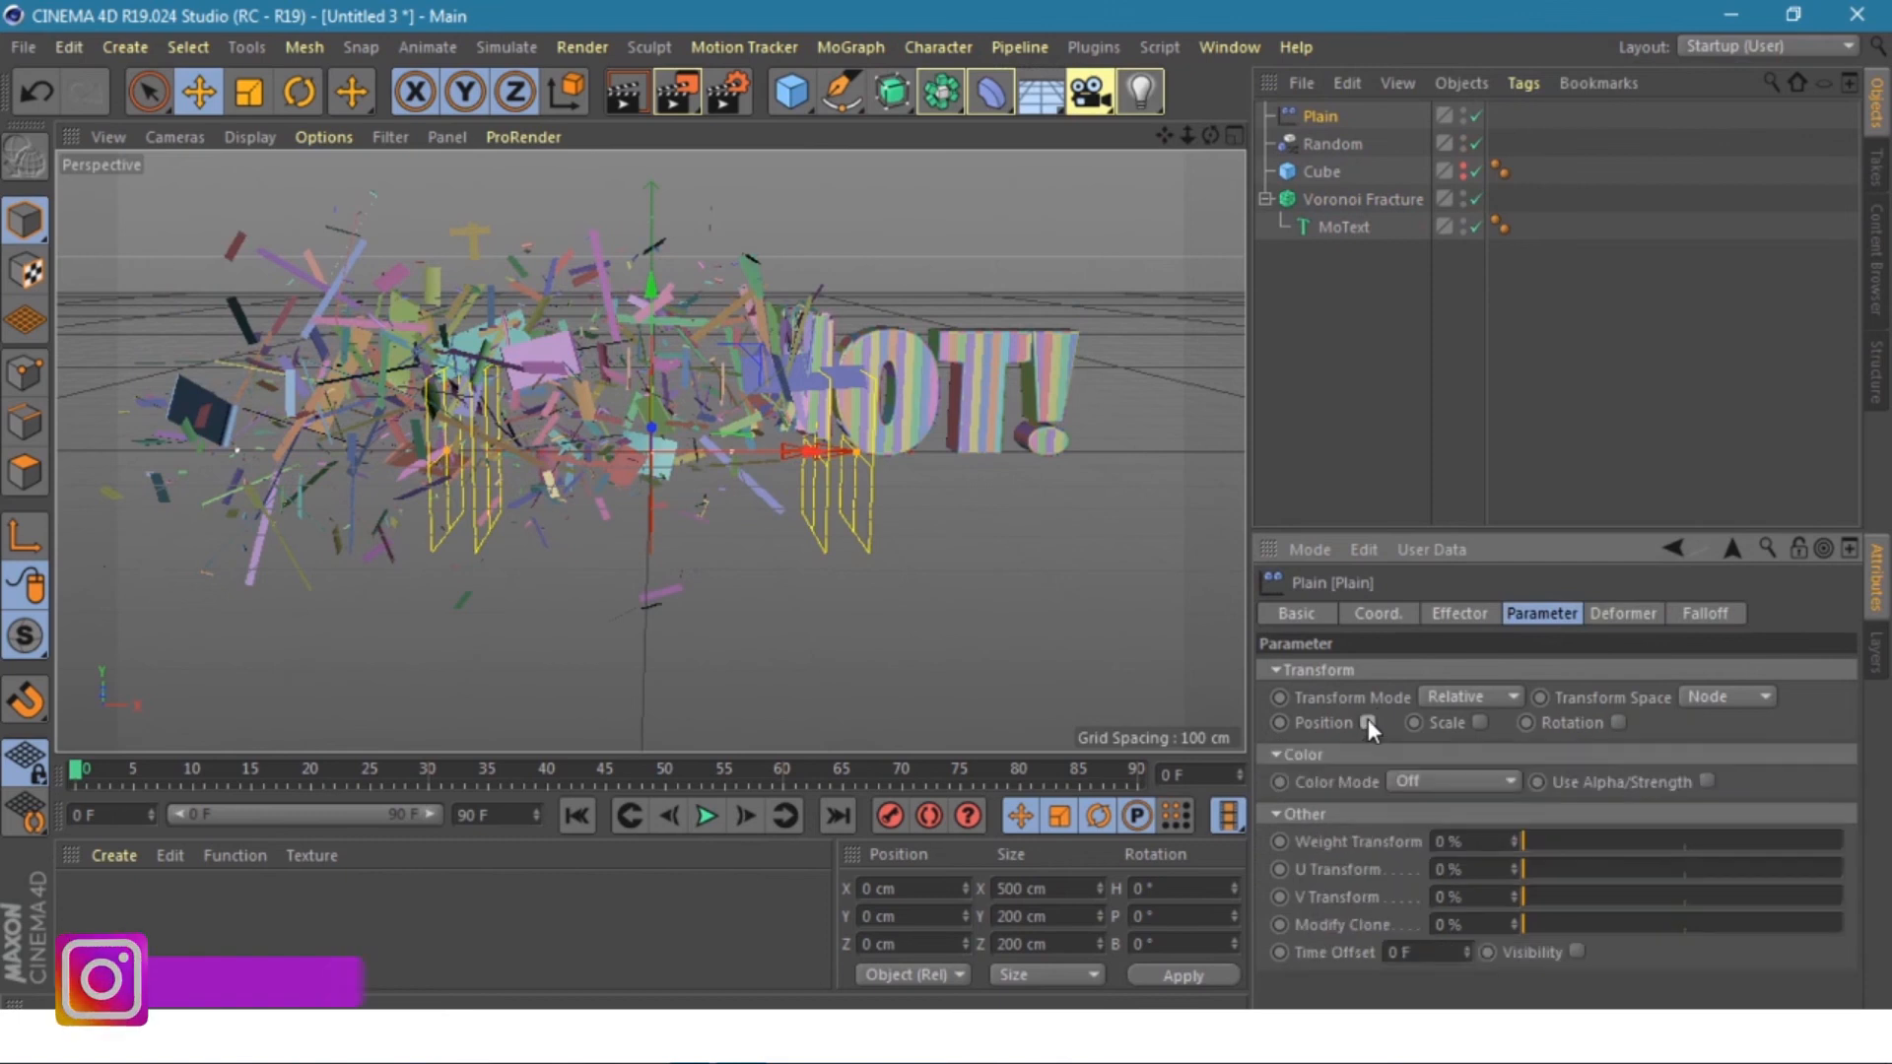
{"action": "left_click", "coordinate": [1478, 722]}
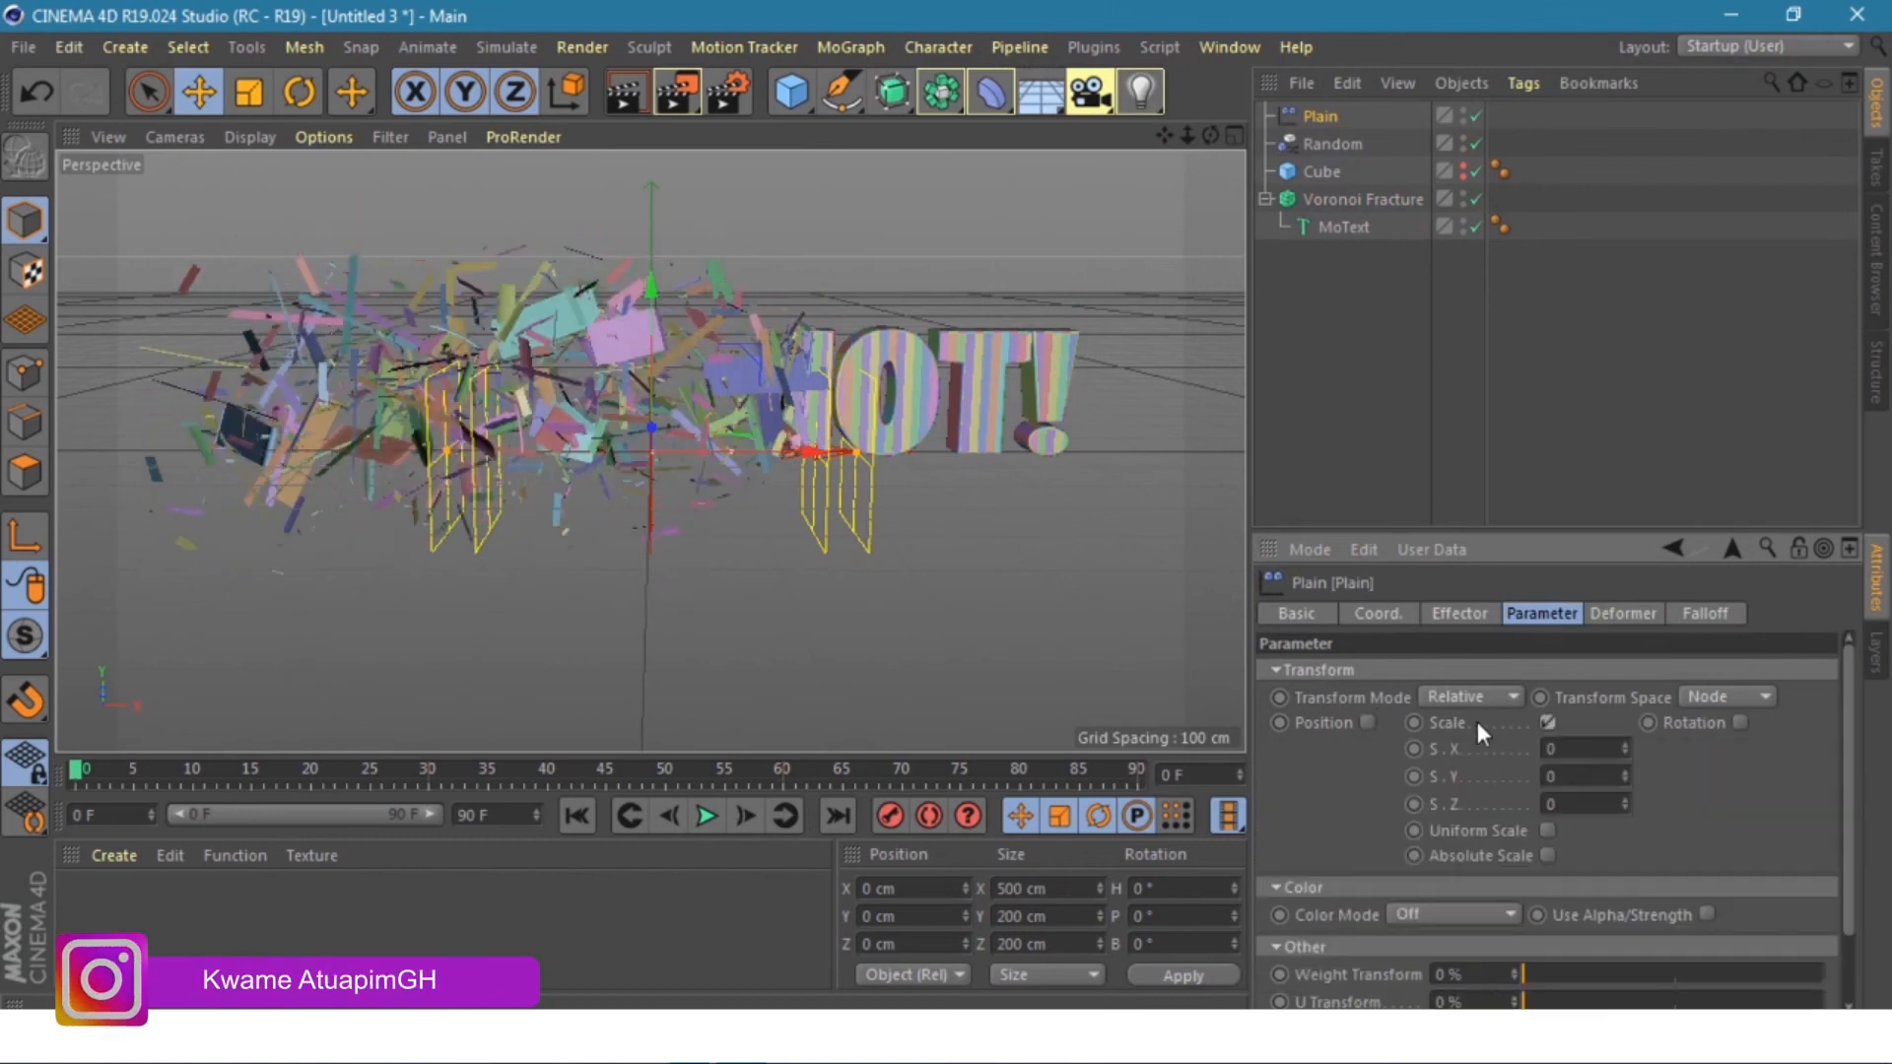
{"action": "left_click", "coordinate": [1547, 828]}
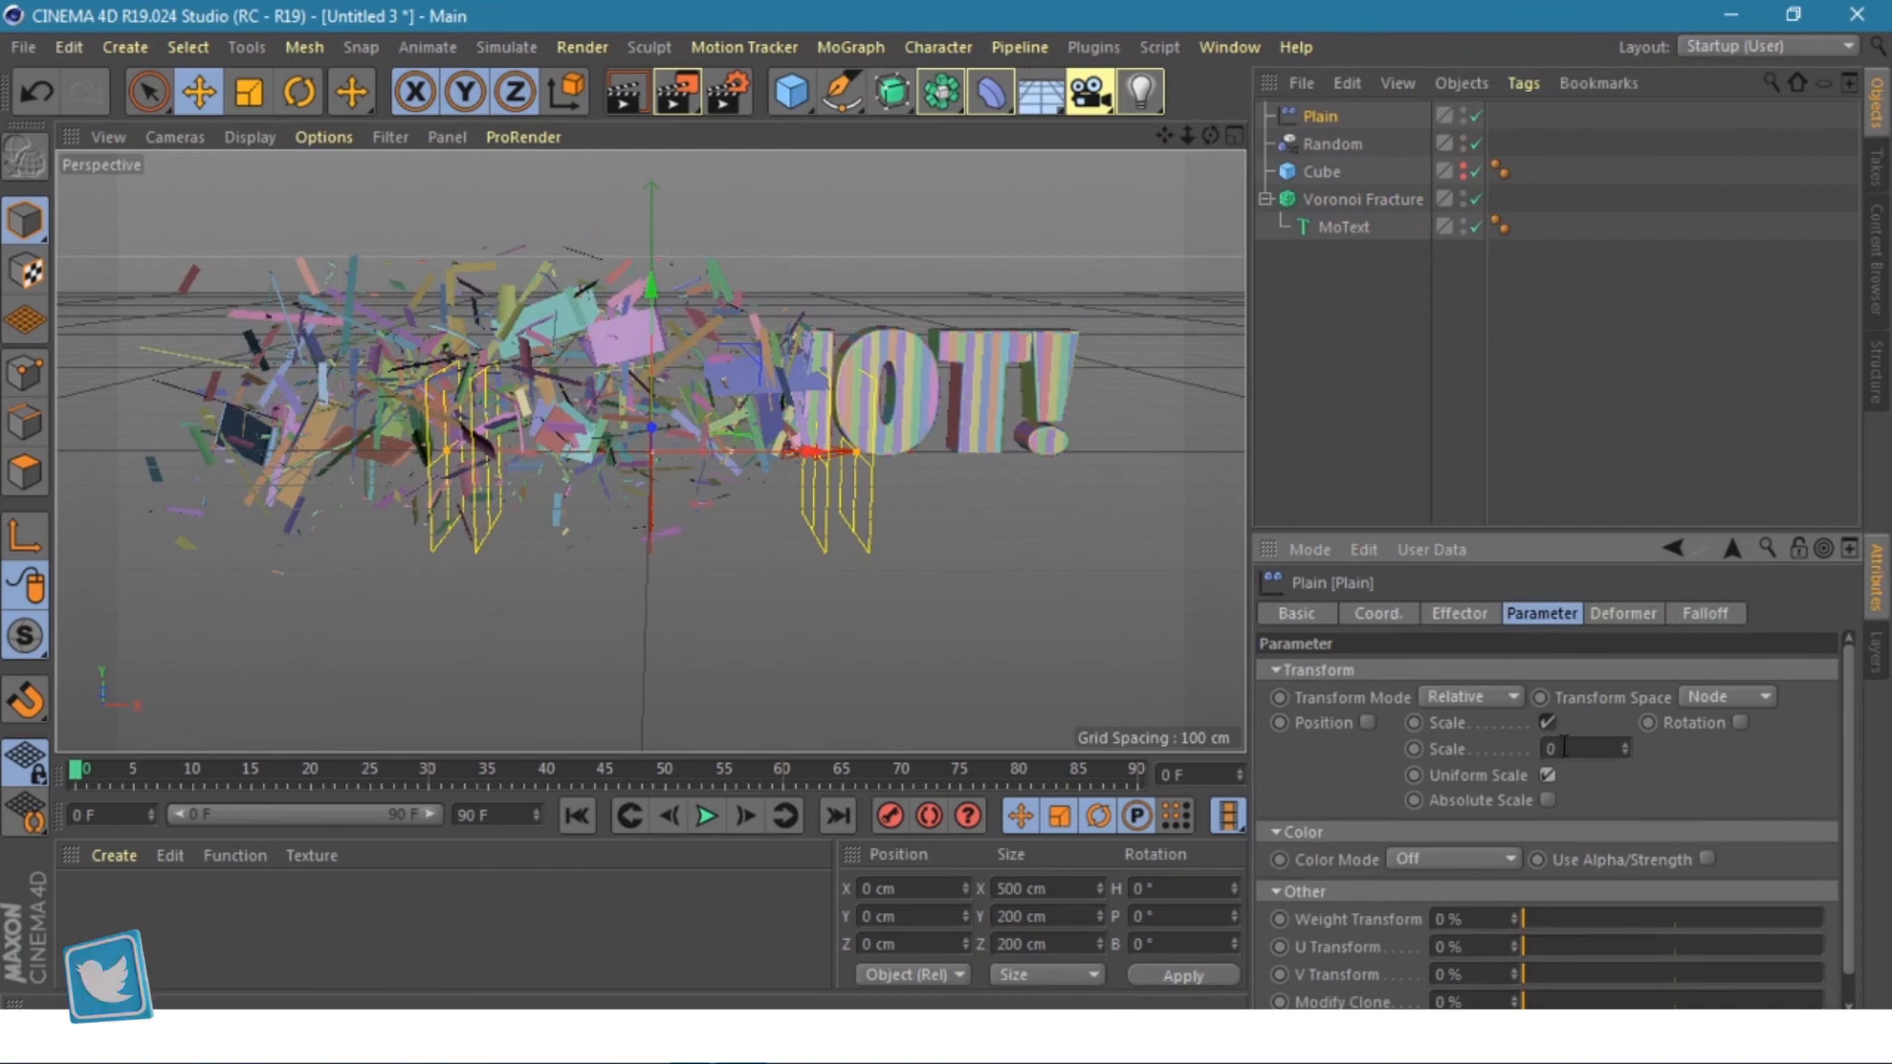
{"action": "left_click_drag", "start_coordinate": [1563, 748], "coordinate": [1543, 751]}
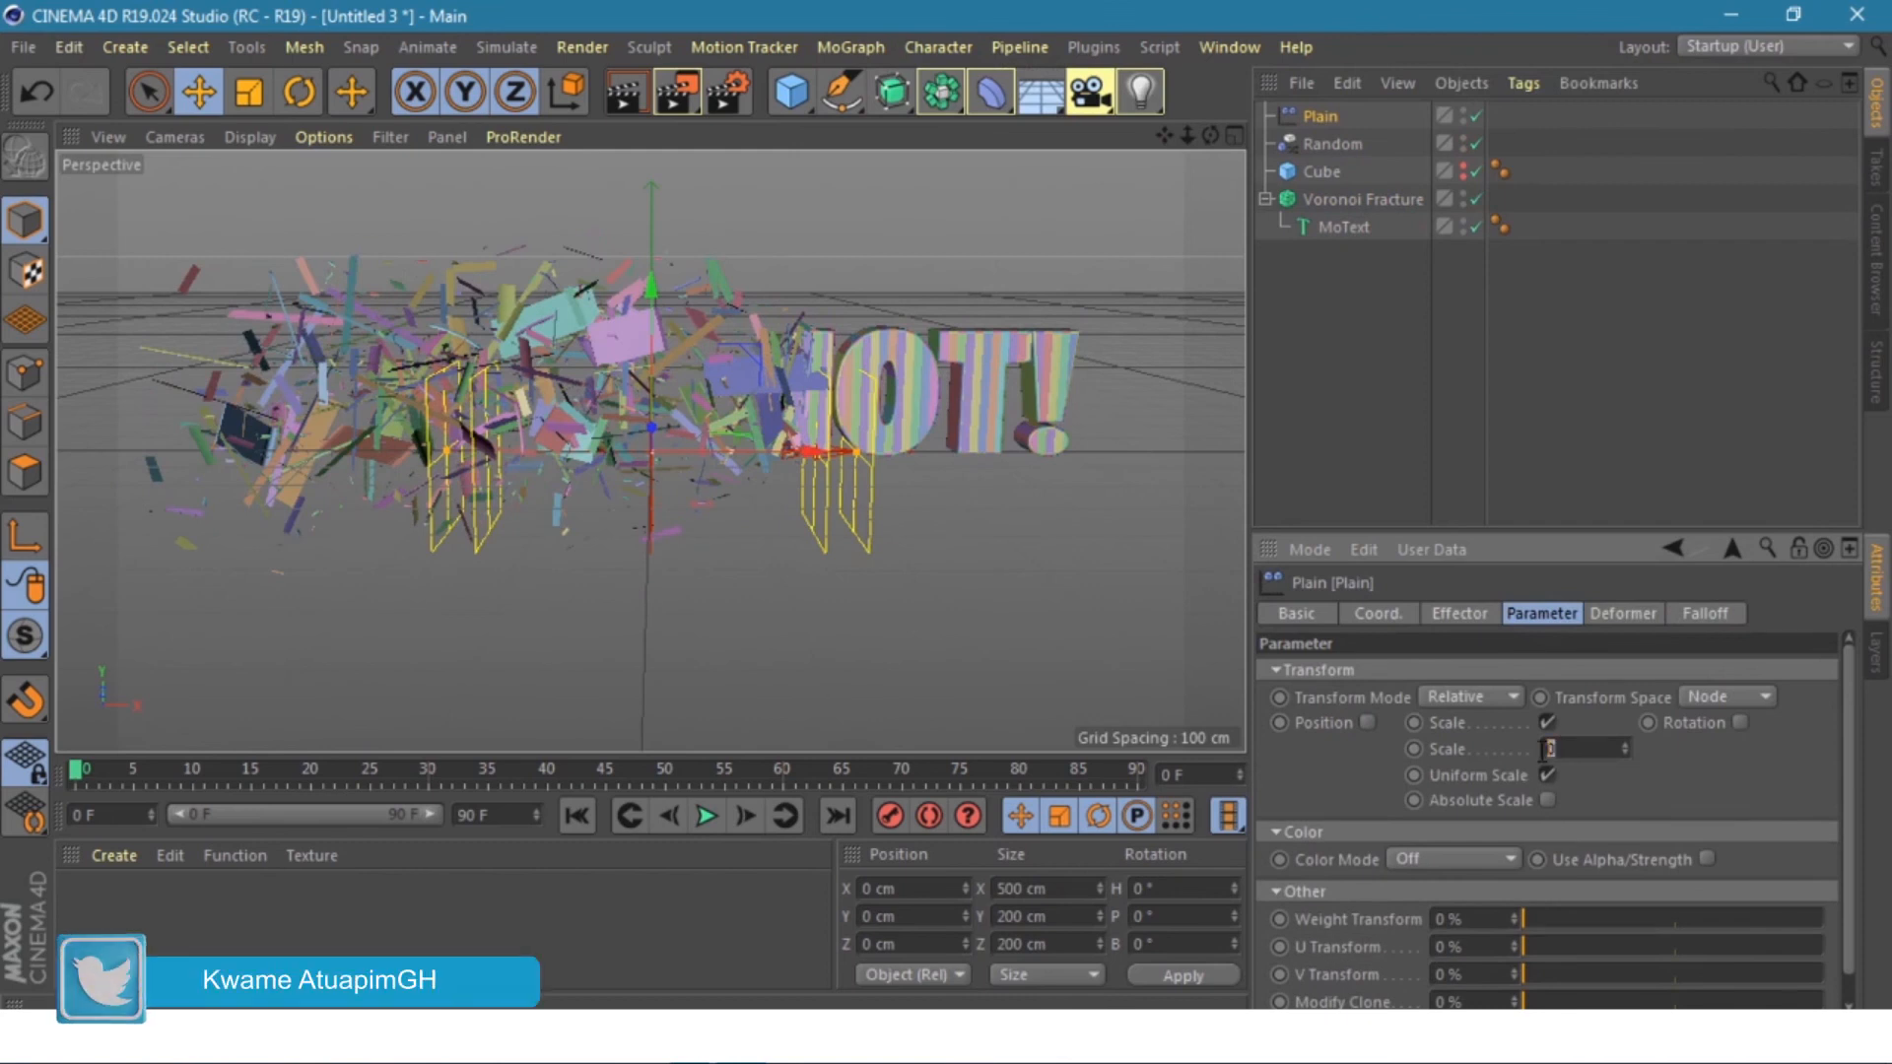
{"action": "type", "text": "-1"}
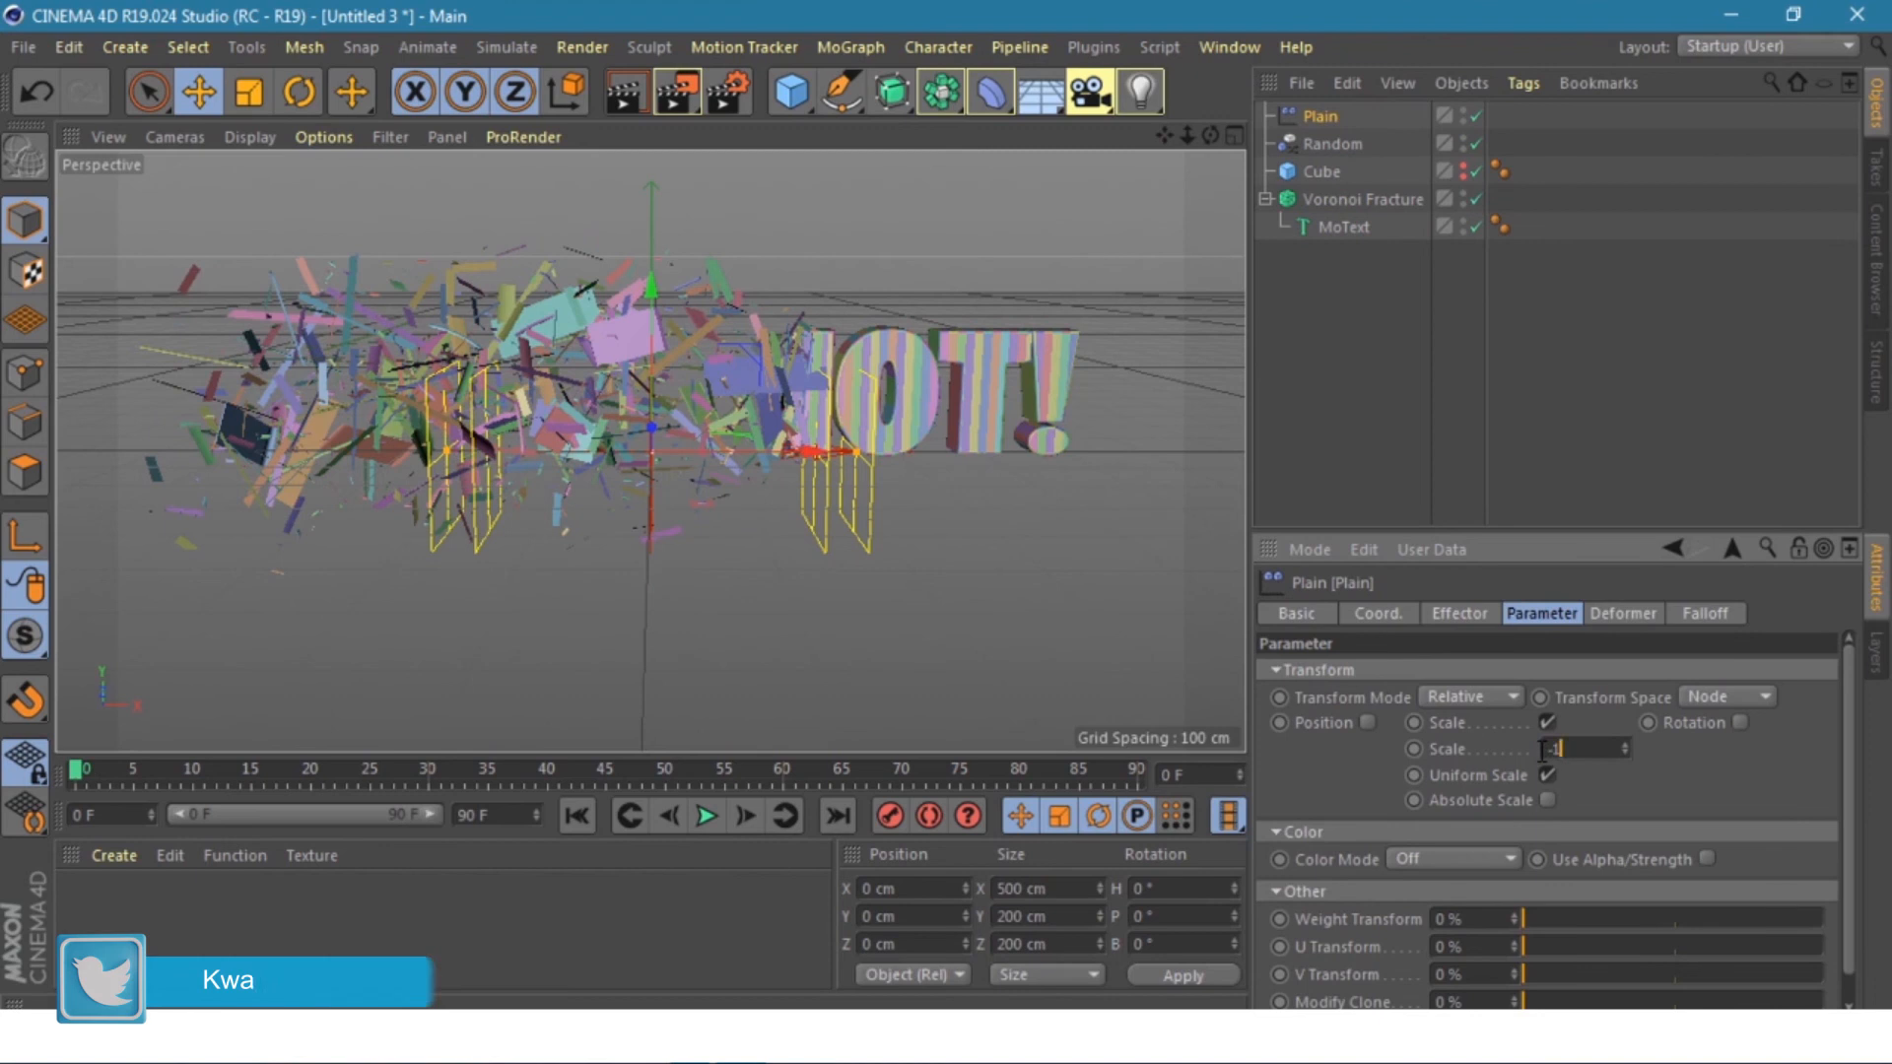
{"action": "key", "text": "Return"}
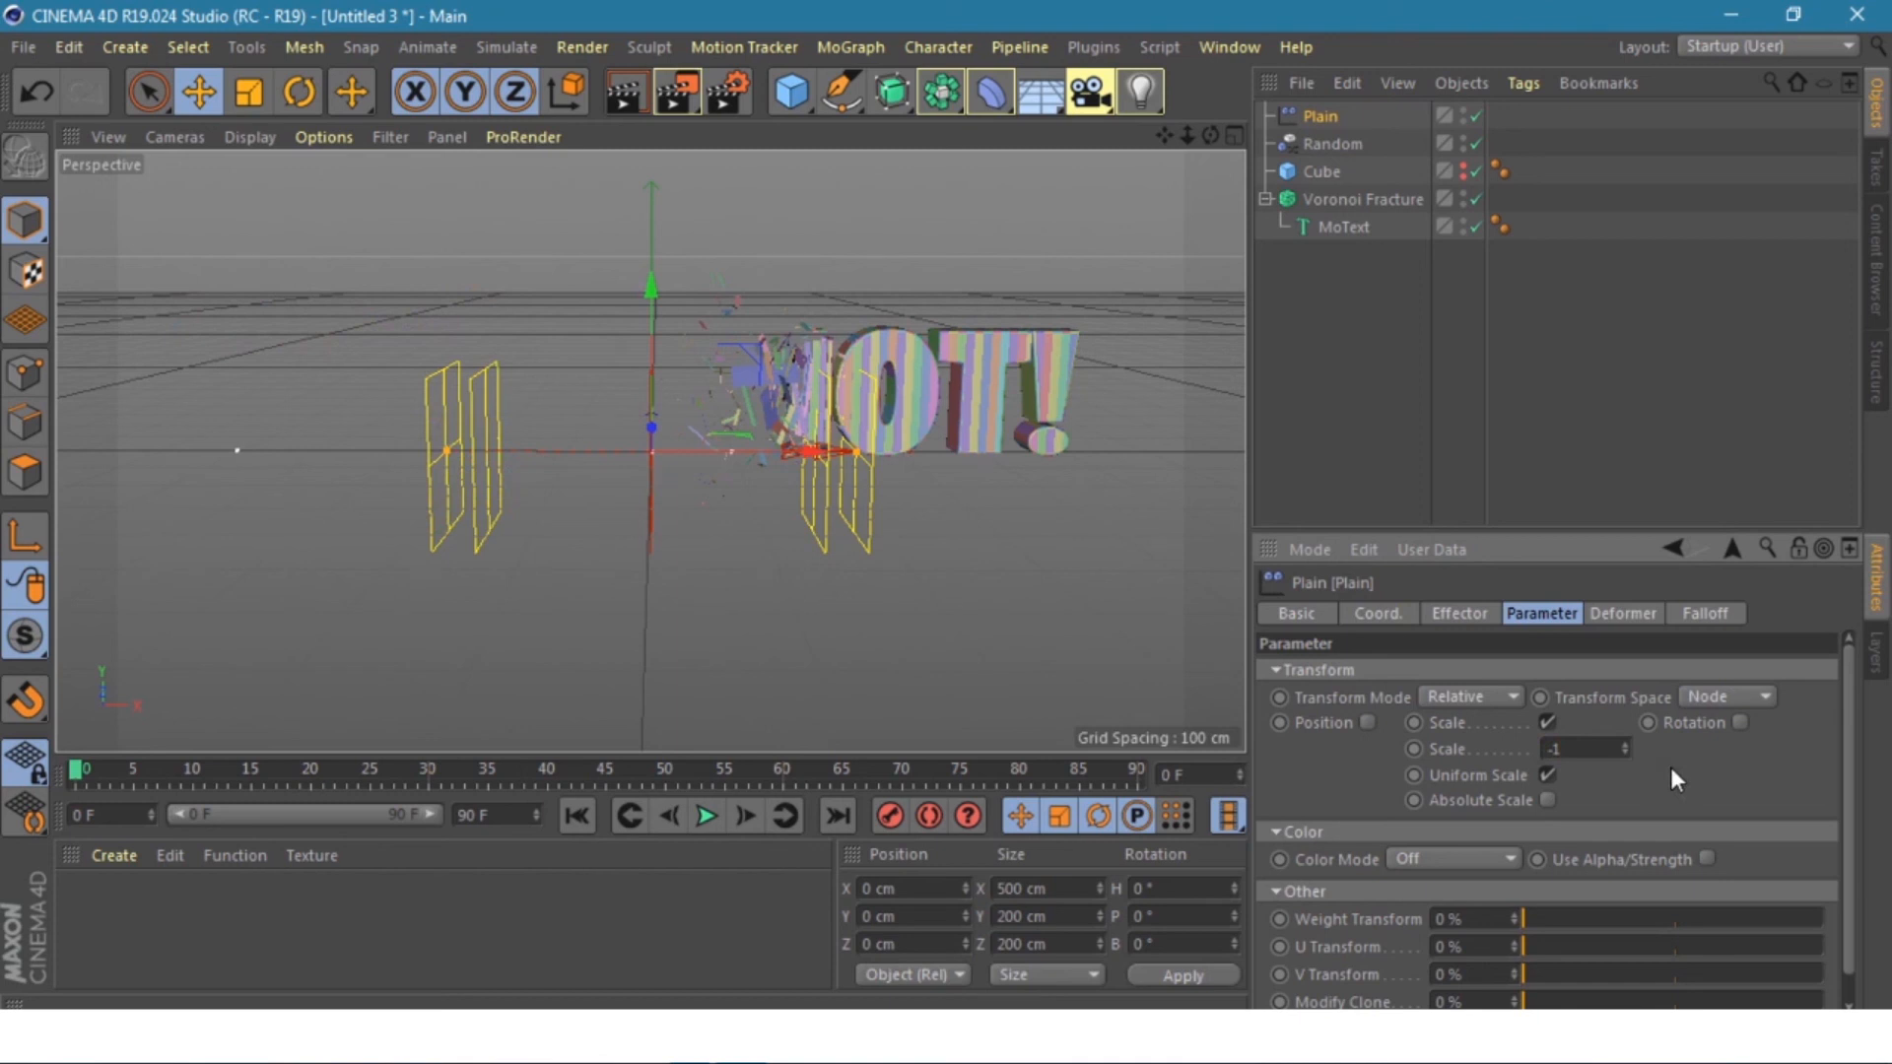
{"action": "left_click", "coordinate": [1314, 115]}
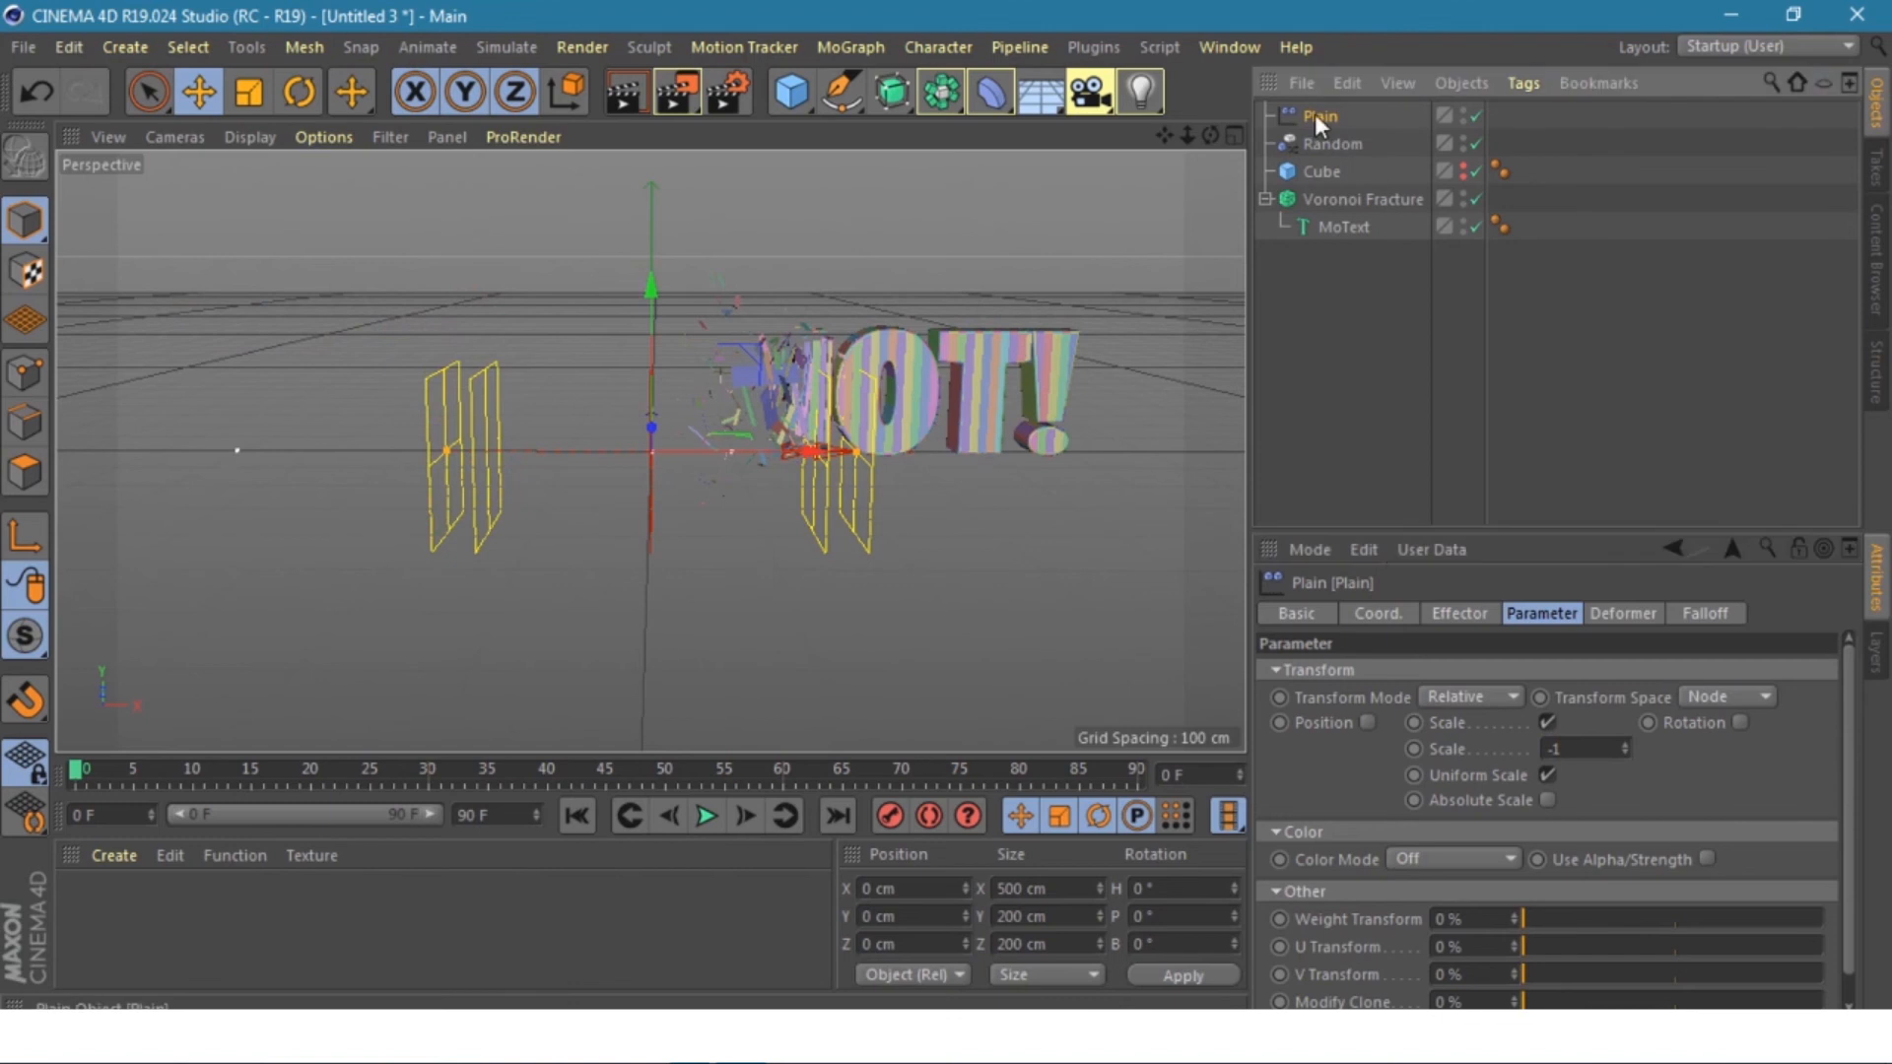
{"action": "left_click", "coordinate": [1379, 613]}
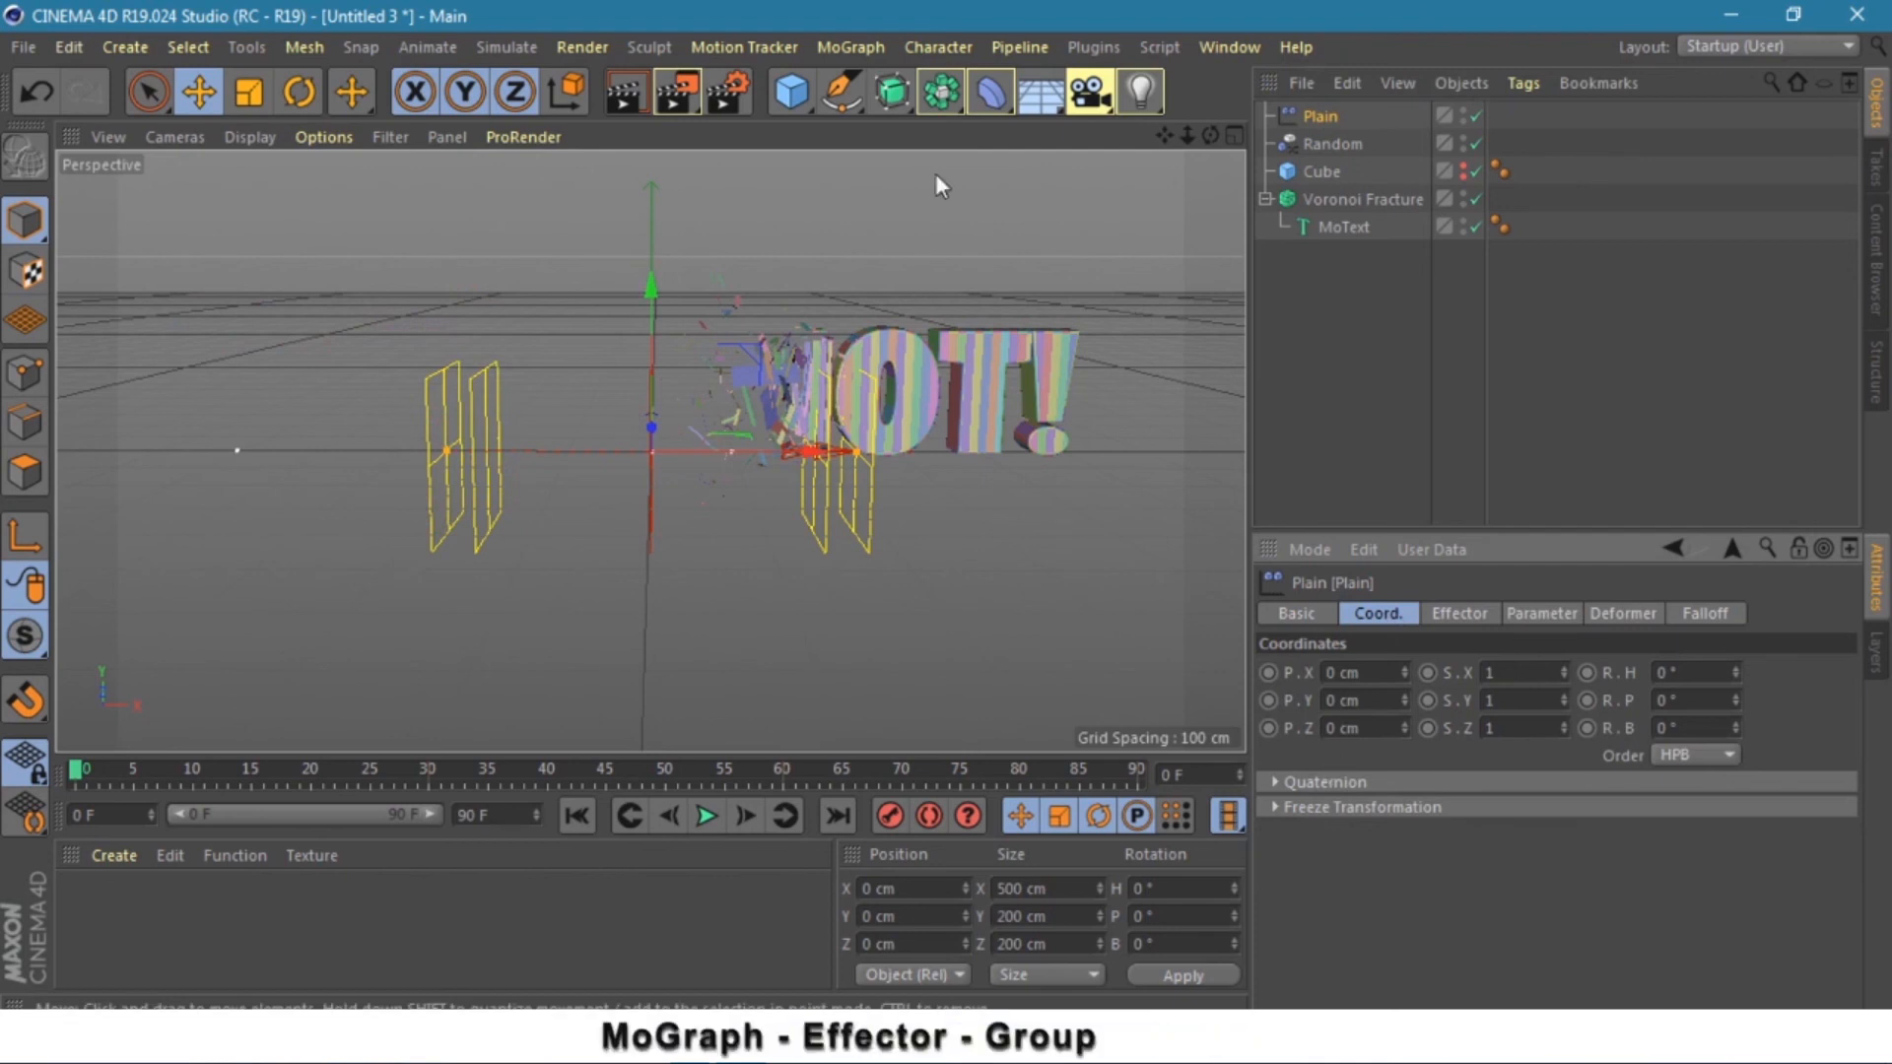
- Add a Group effector from the MoGraph Effector menu
{"action": "left_click", "coordinate": [861, 43]}
{"action": "mouse_move", "coordinate": [890, 87]}
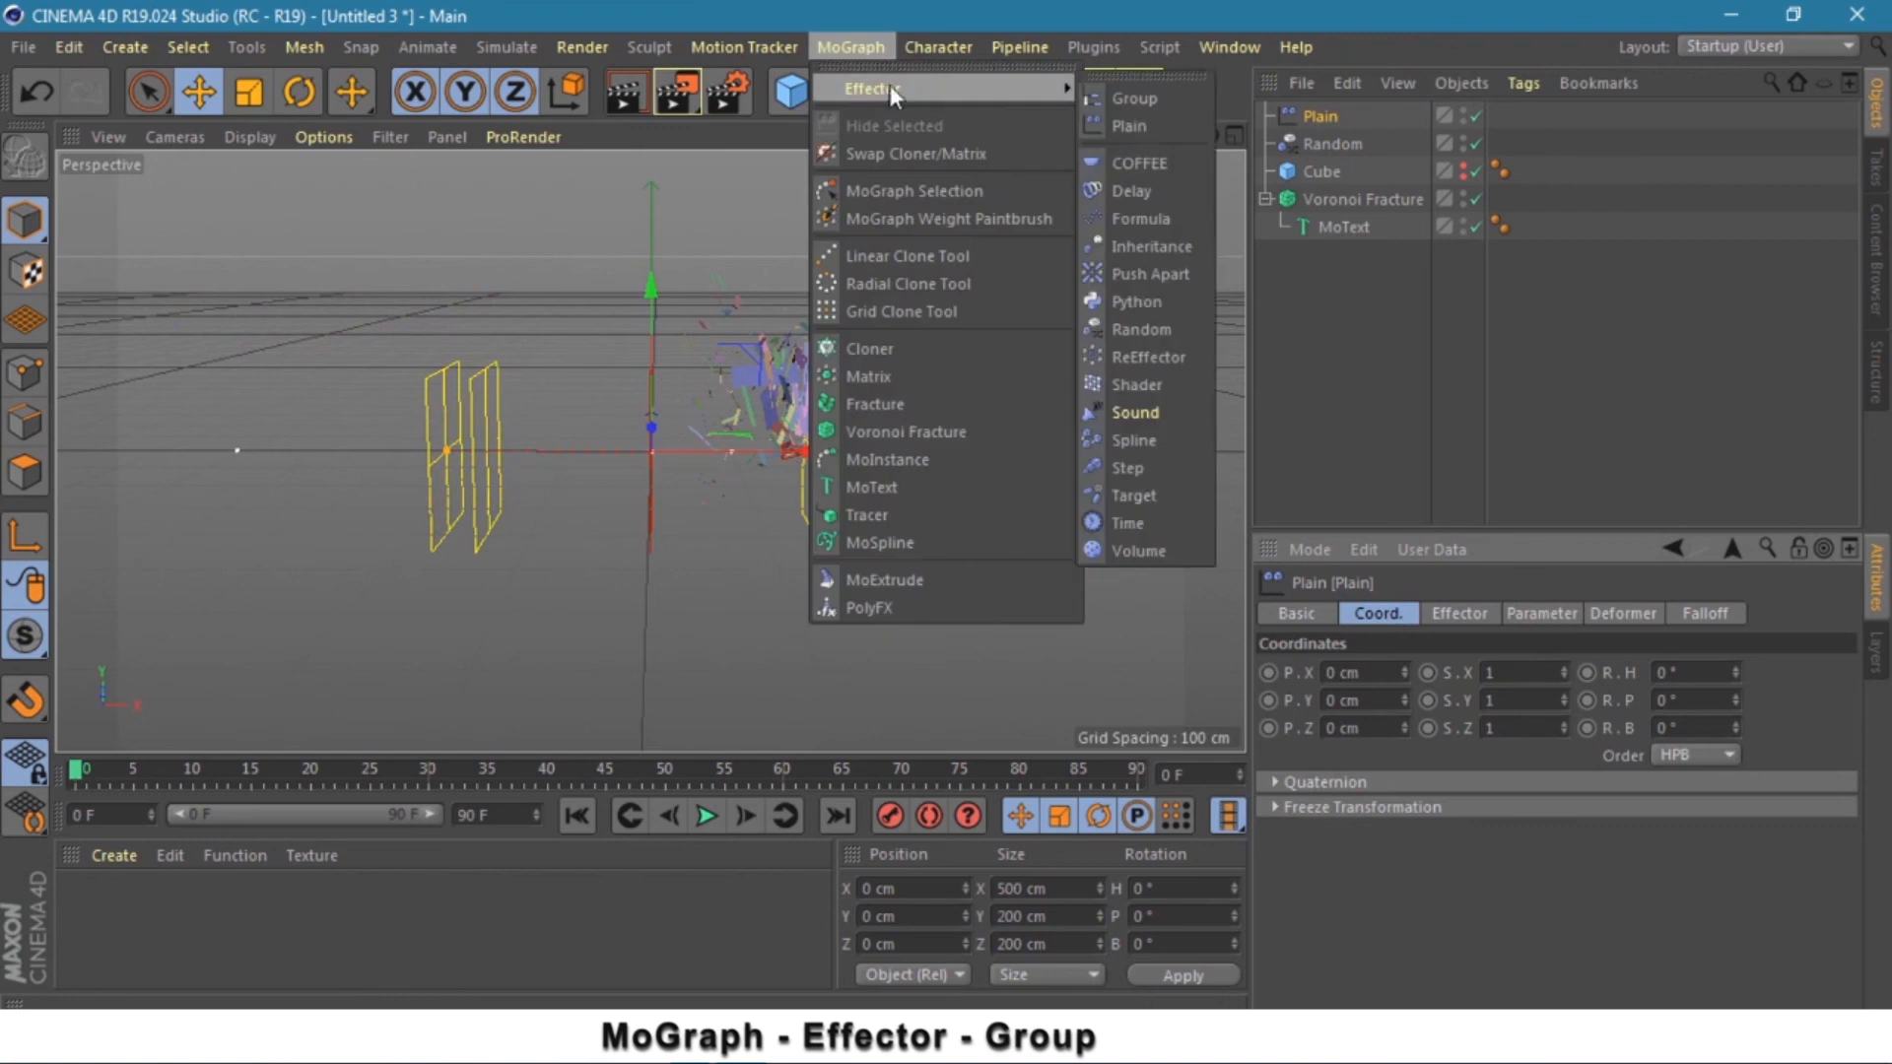
{"action": "left_click", "coordinate": [1135, 96]}
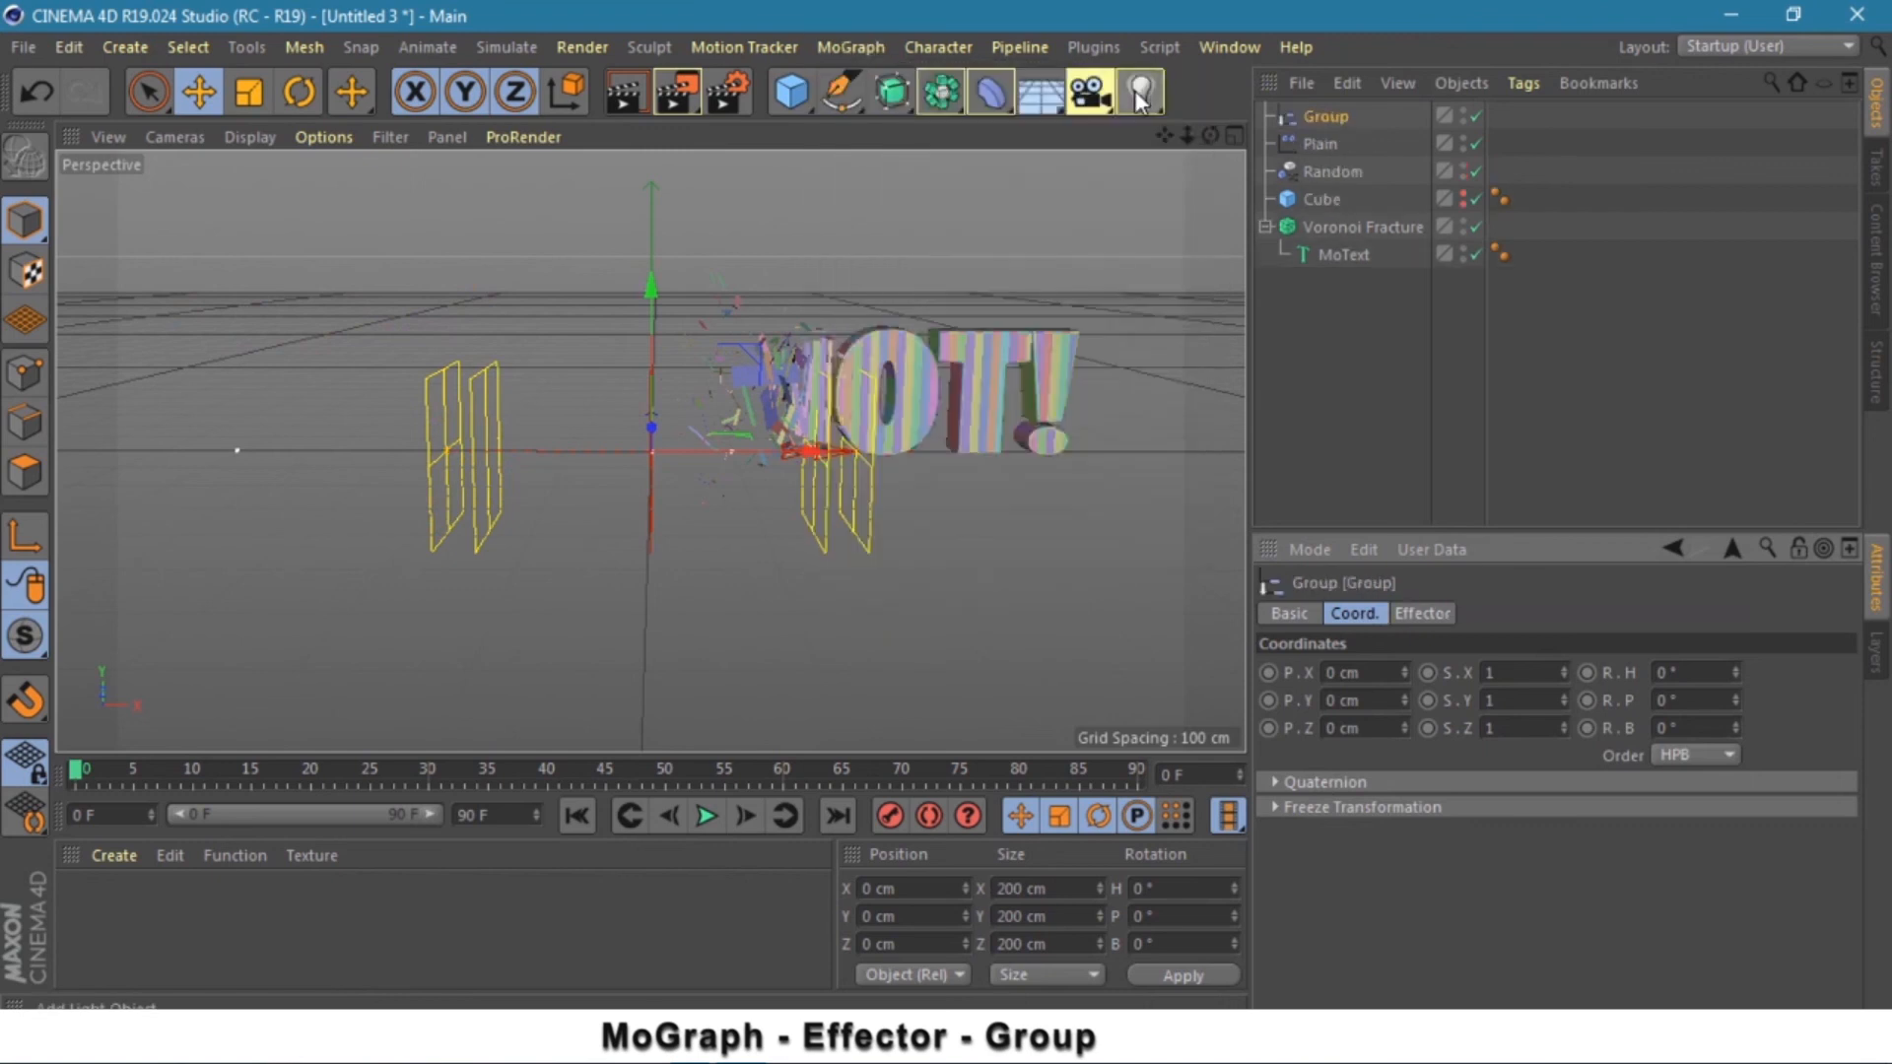
- Nest Plain and Random under the Group and move them left of the text
{"action": "left_click", "coordinate": [1320, 145]}
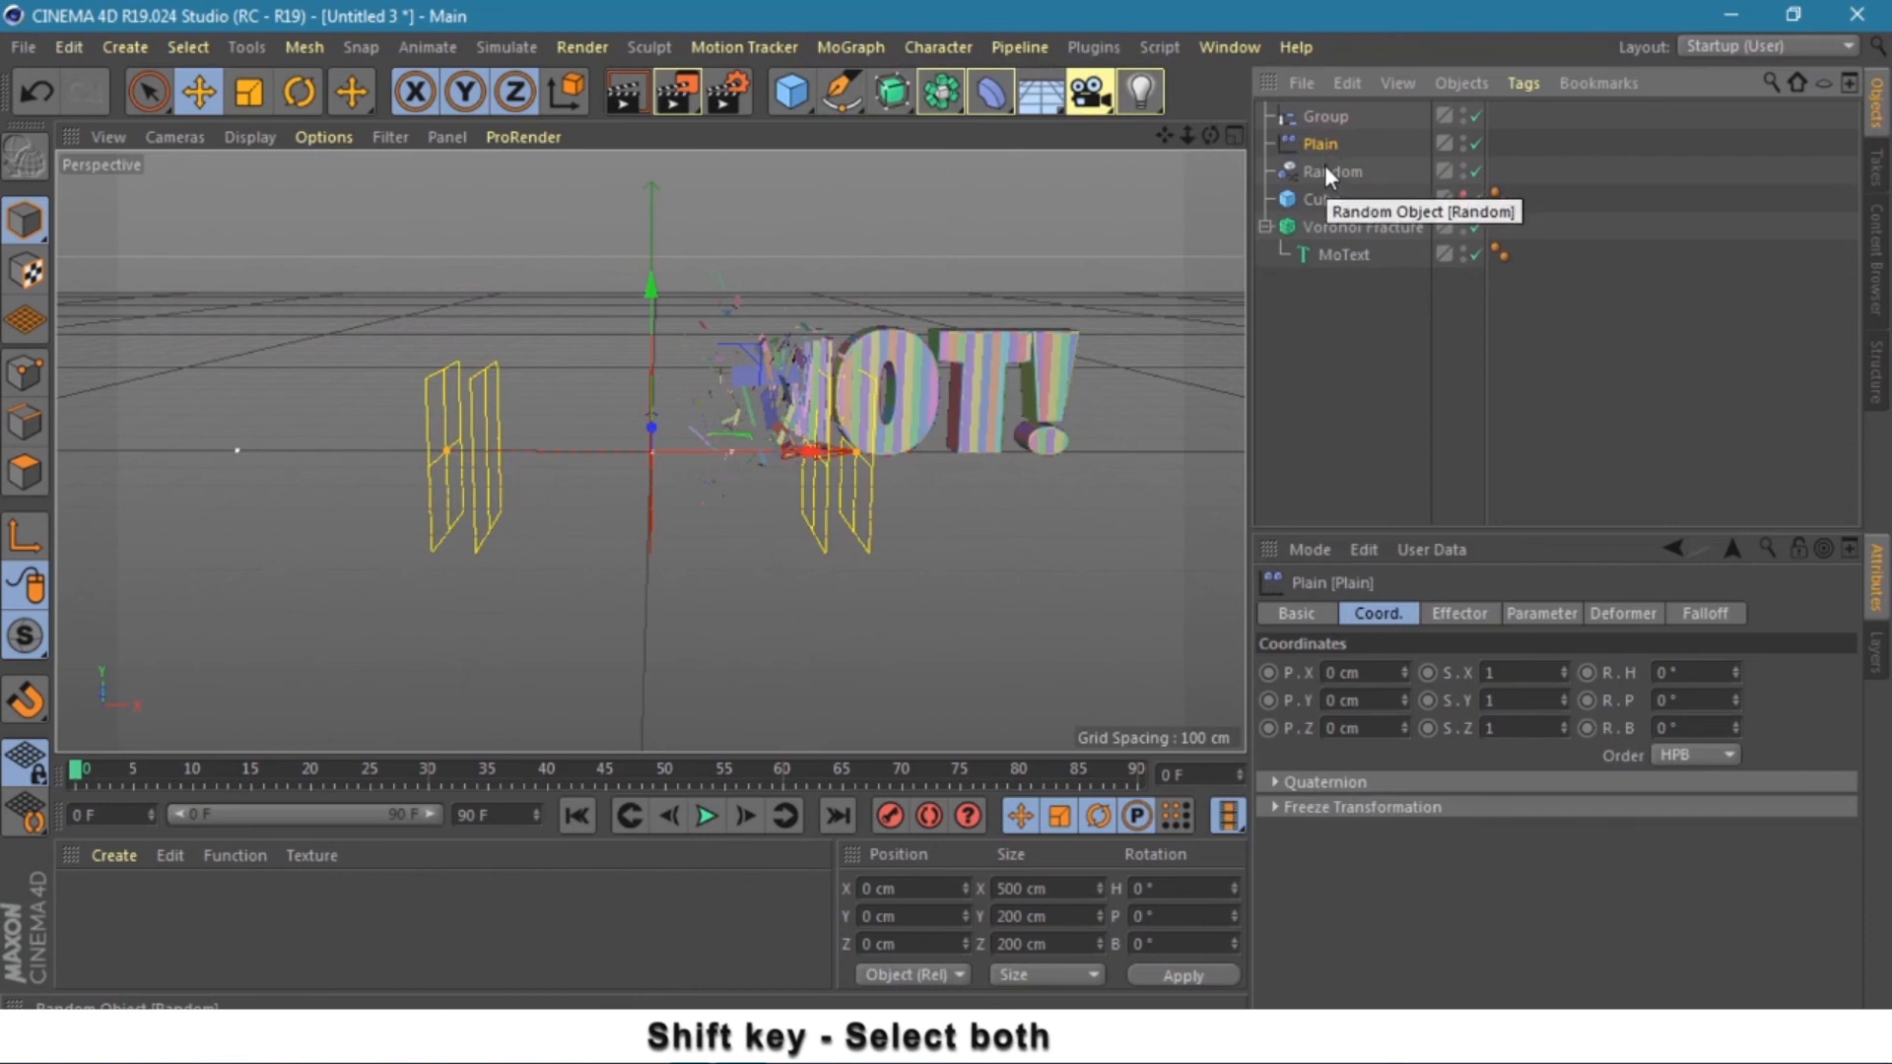
{"action": "left_click", "coordinate": [1324, 170], "text": "shift"}
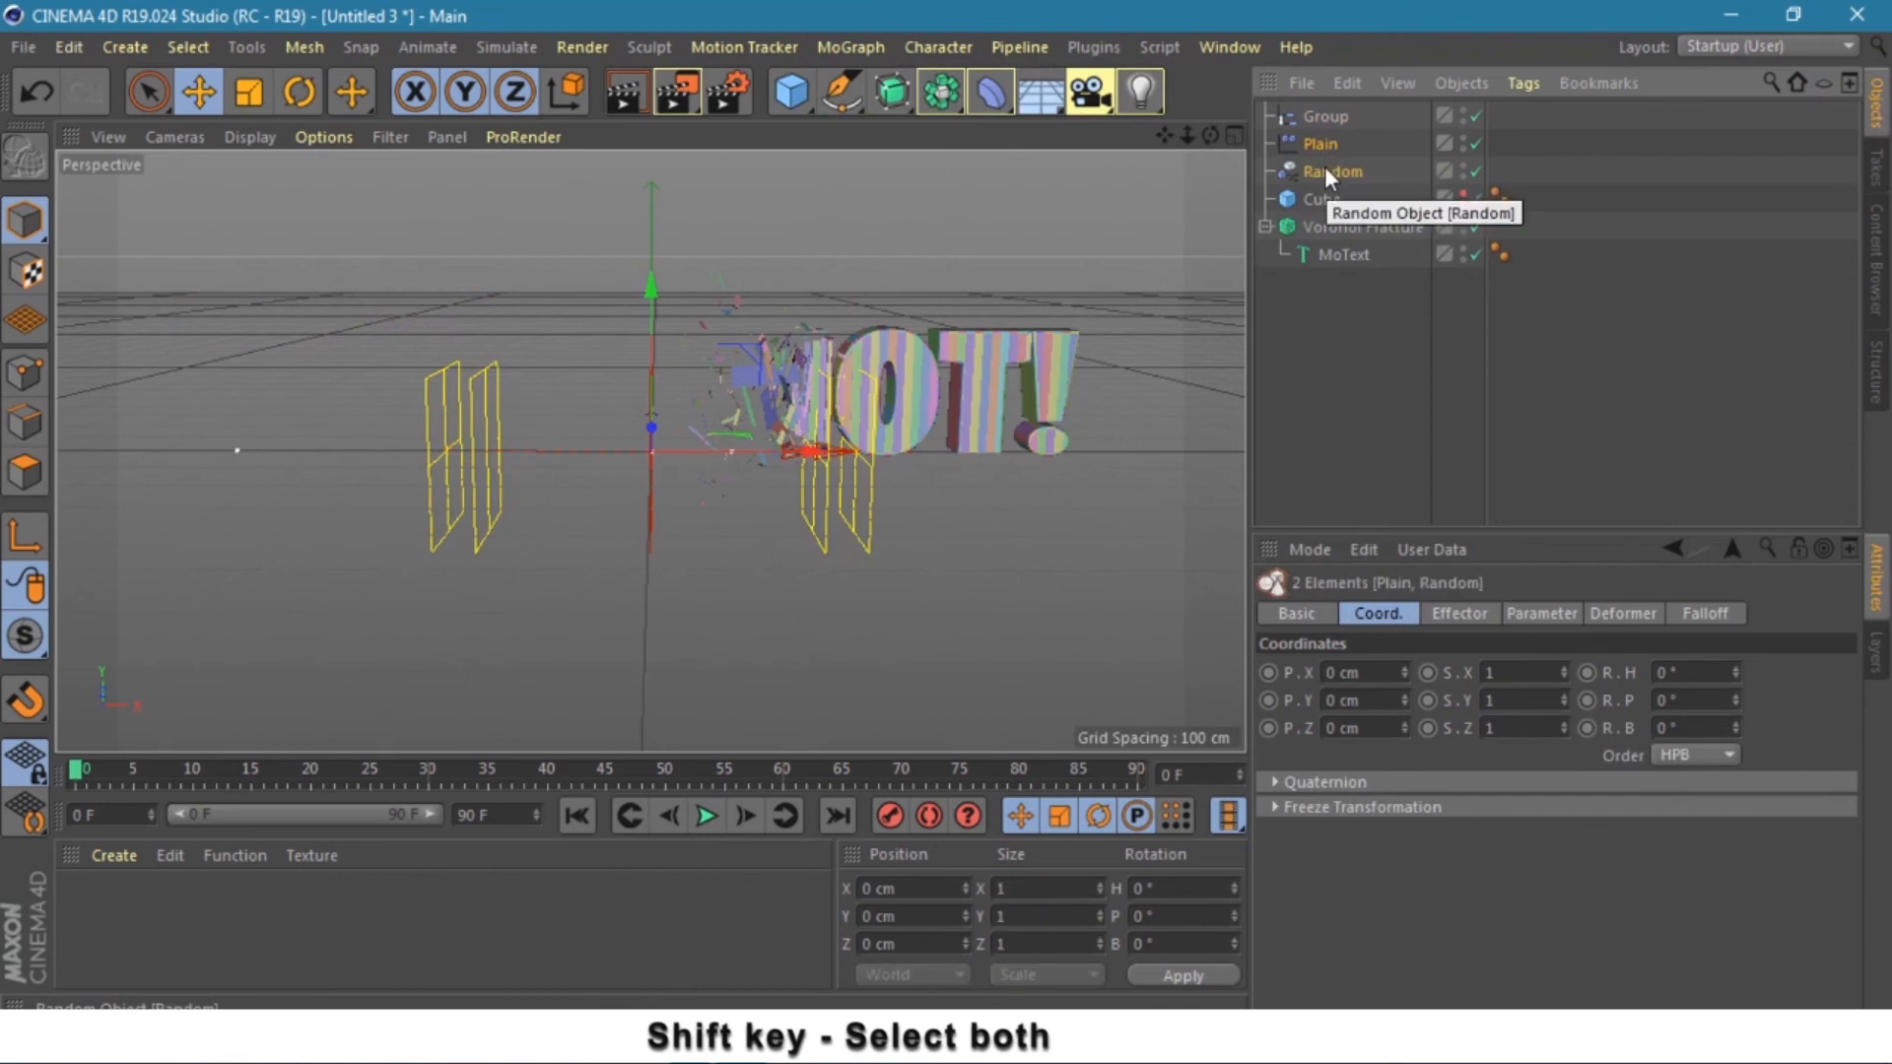
{"action": "left_click_drag", "start_coordinate": [1324, 170], "coordinate": [1332, 115]}
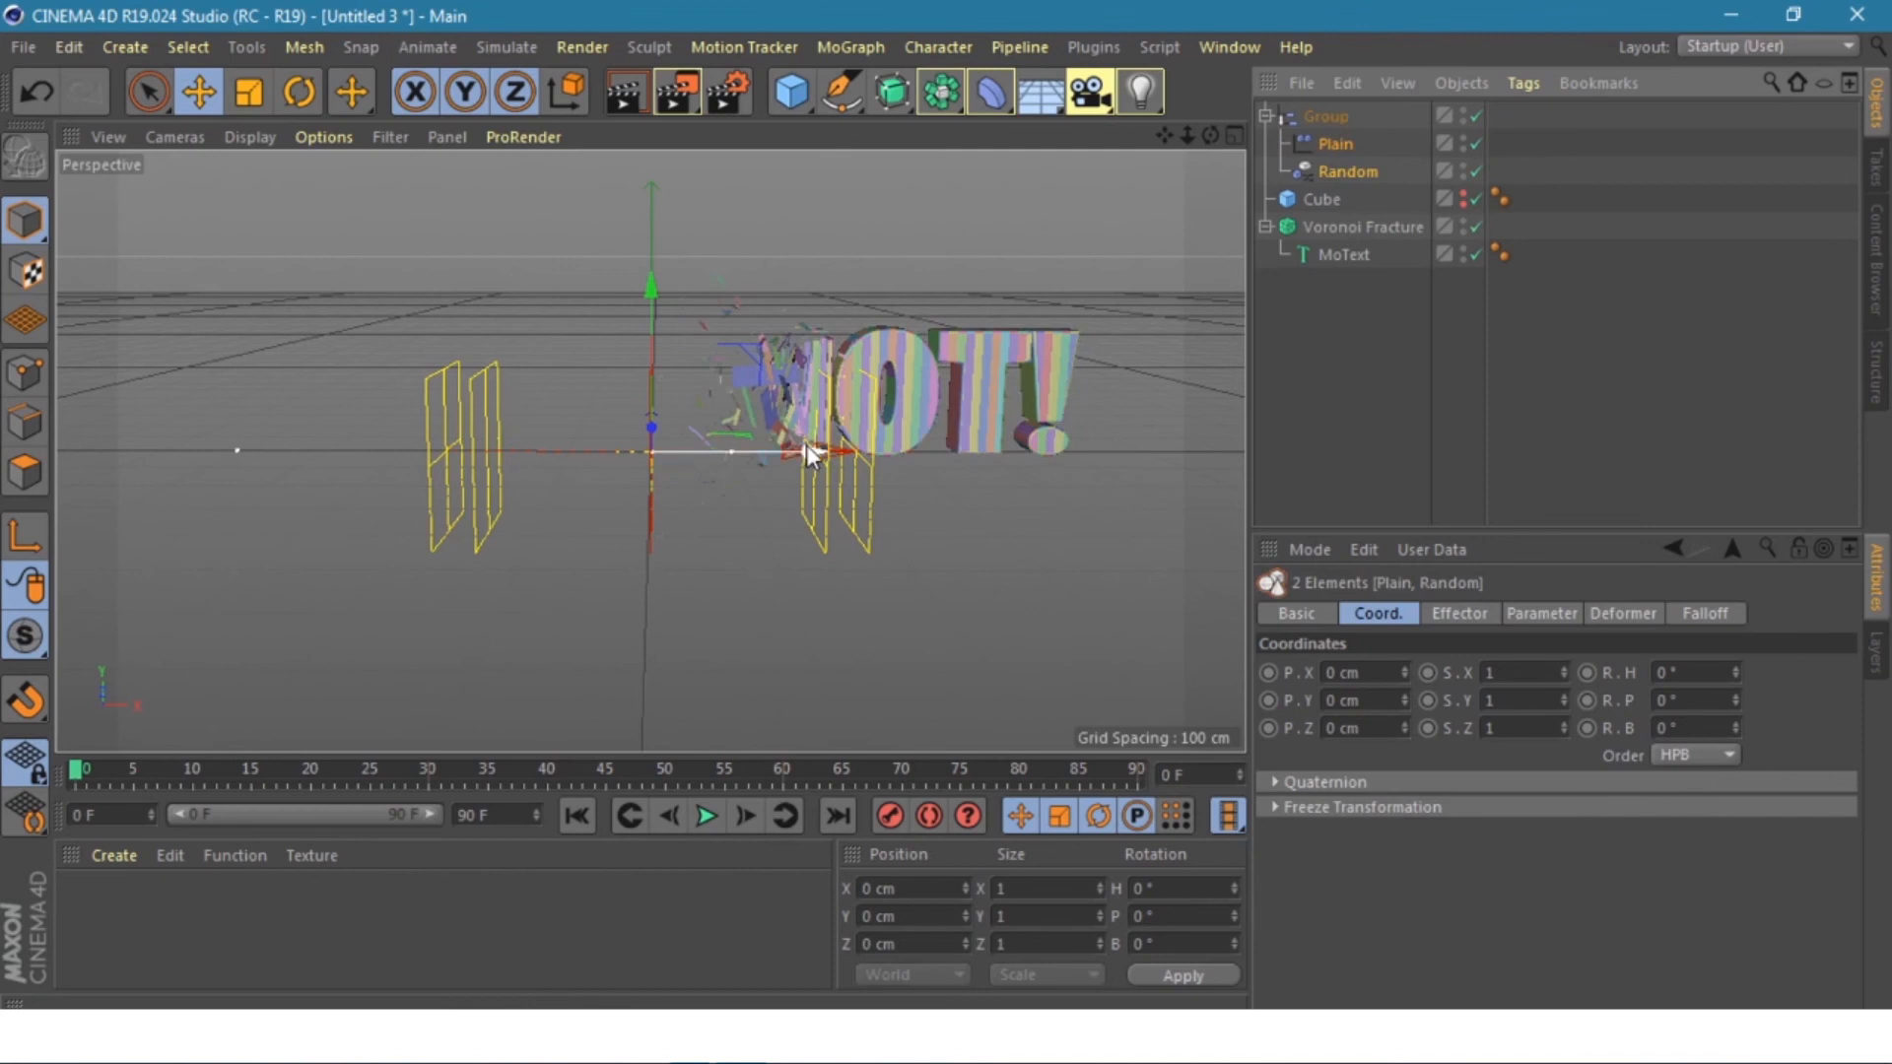
{"action": "left_click_drag", "start_coordinate": [806, 445], "coordinate": [110, 358]}
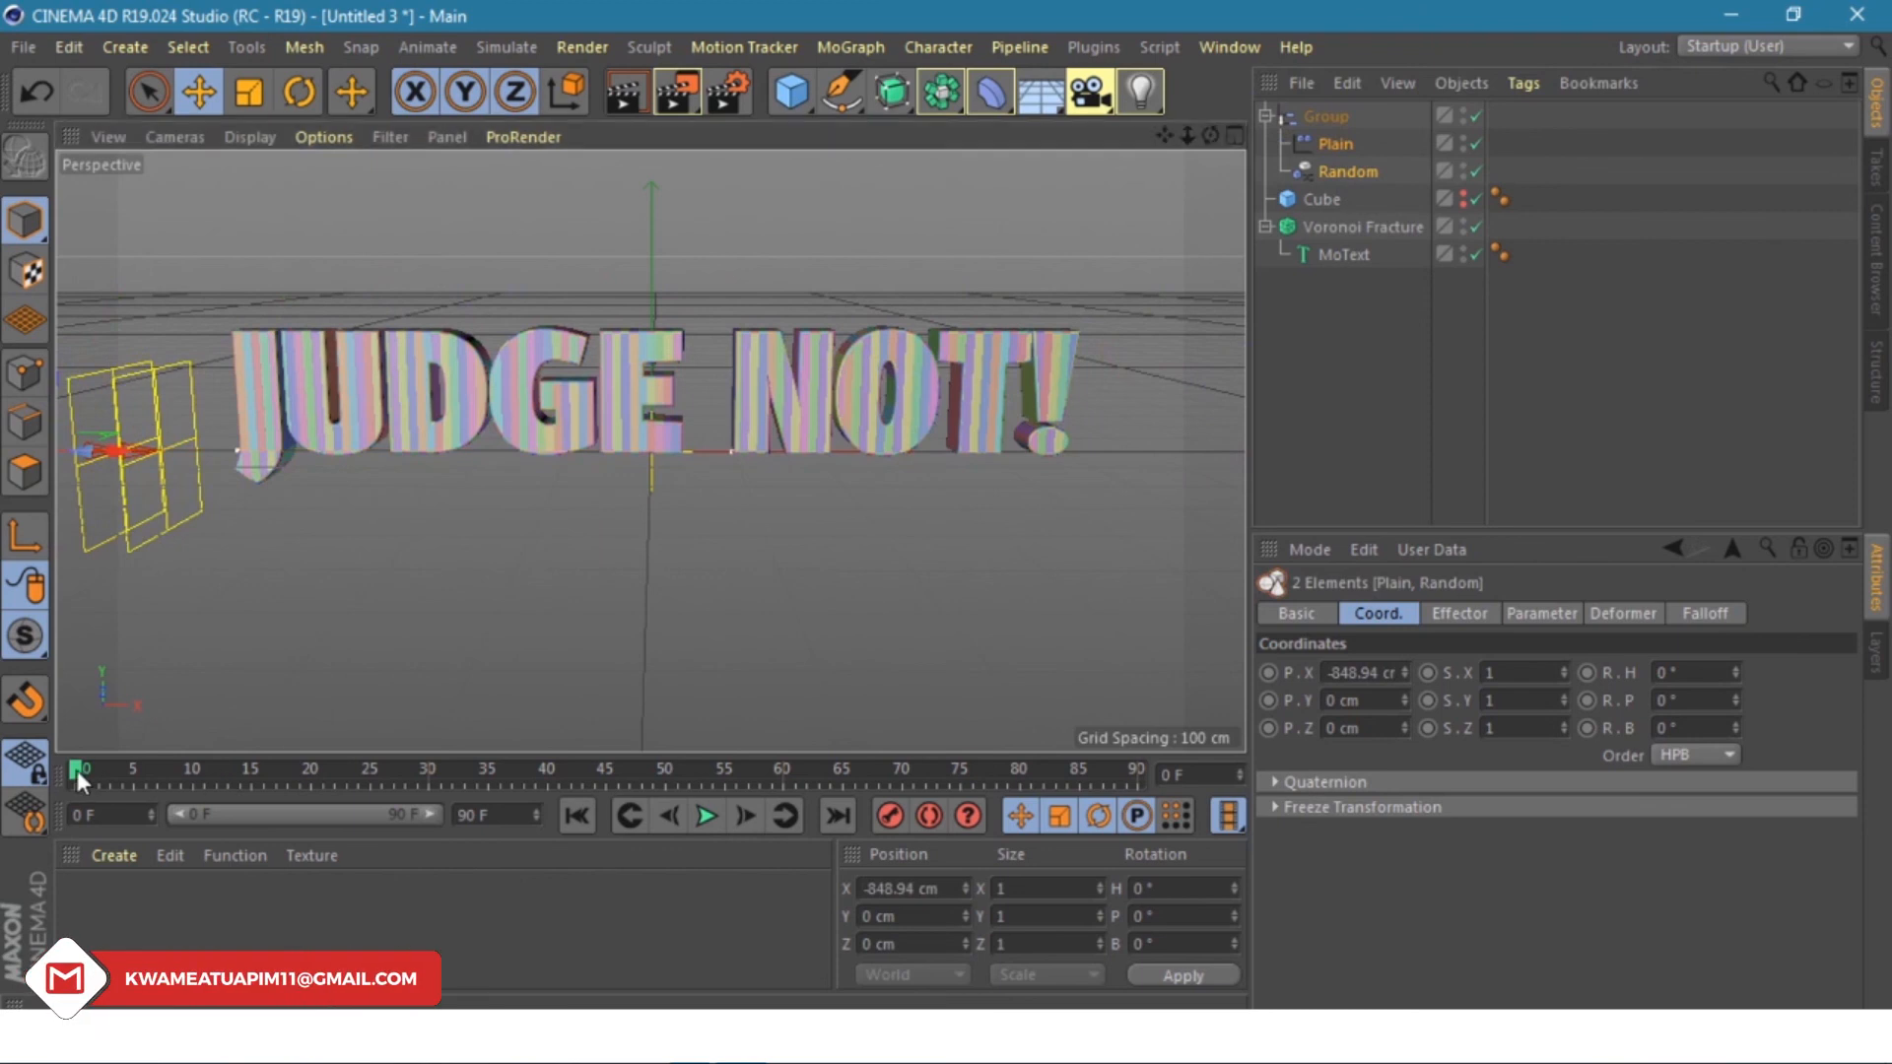
- Keyframe the effectors' left position at frame 10
{"action": "left_click_drag", "start_coordinate": [126, 770], "coordinate": [191, 780]}
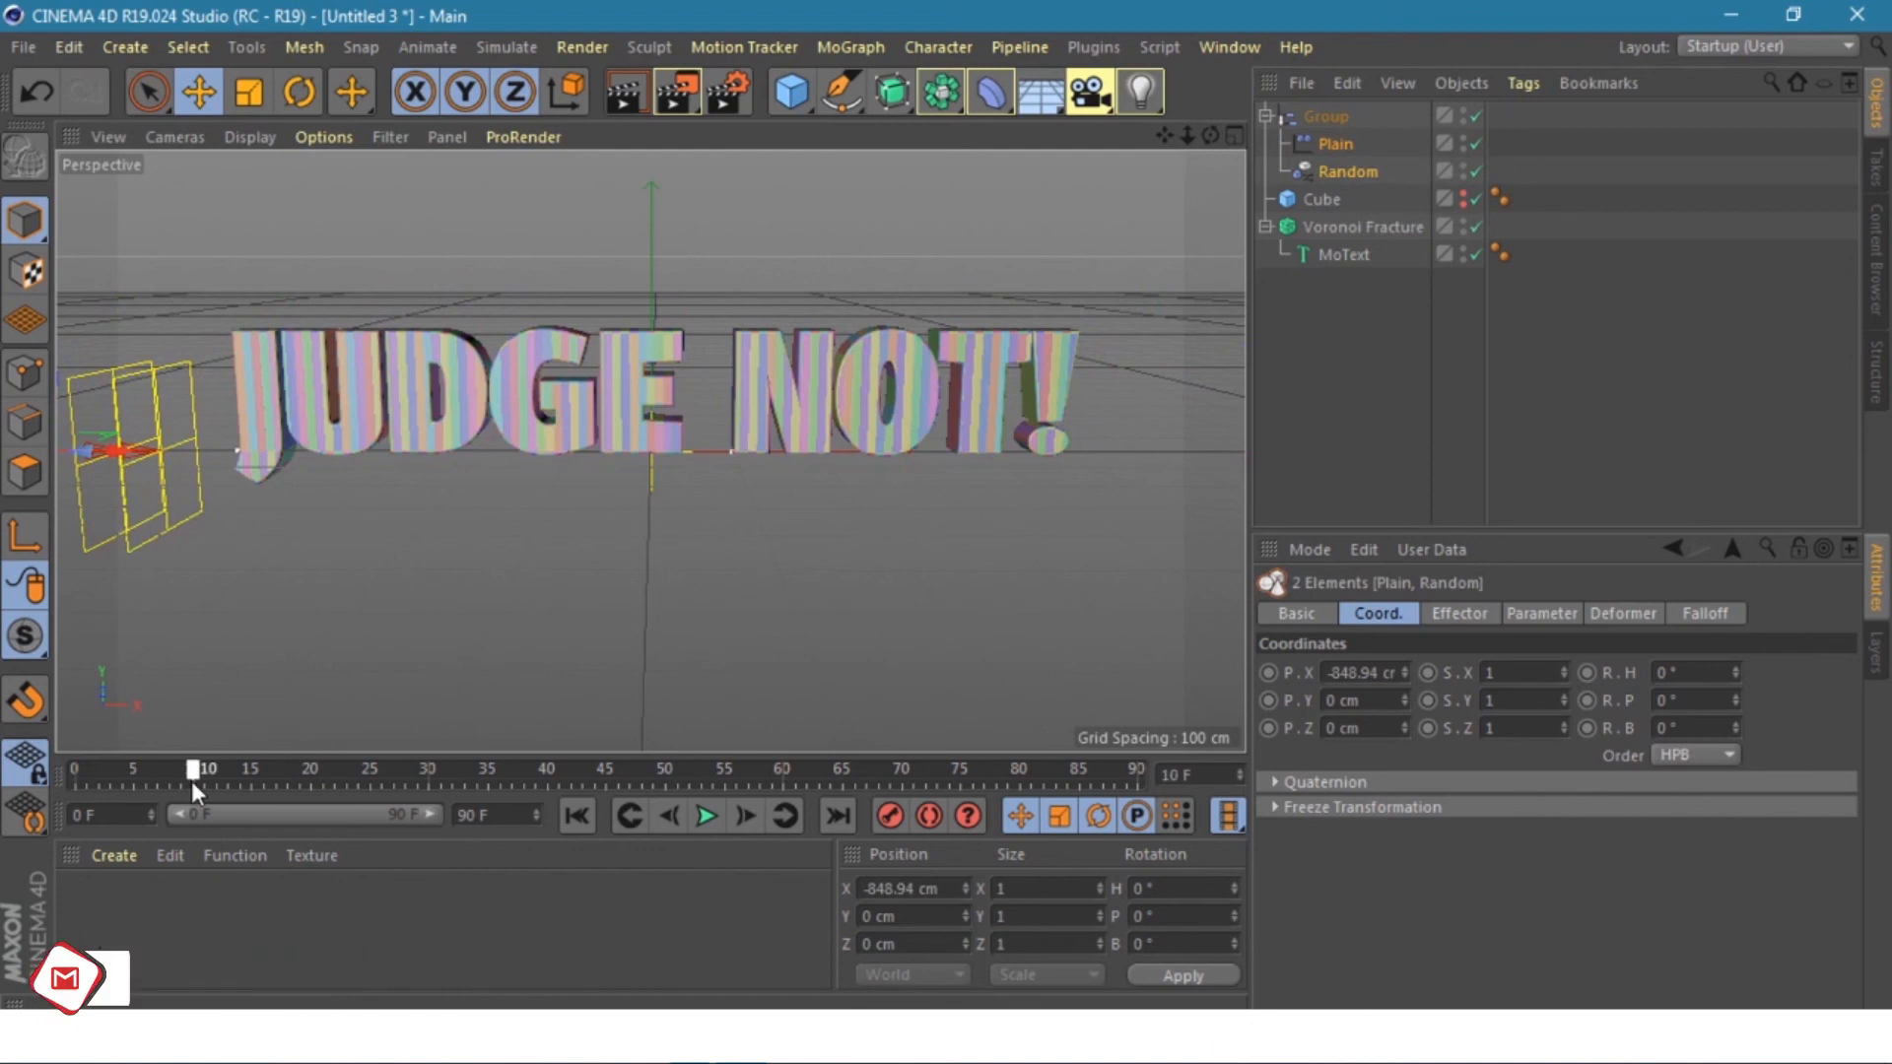
{"action": "left_click", "coordinate": [891, 816]}
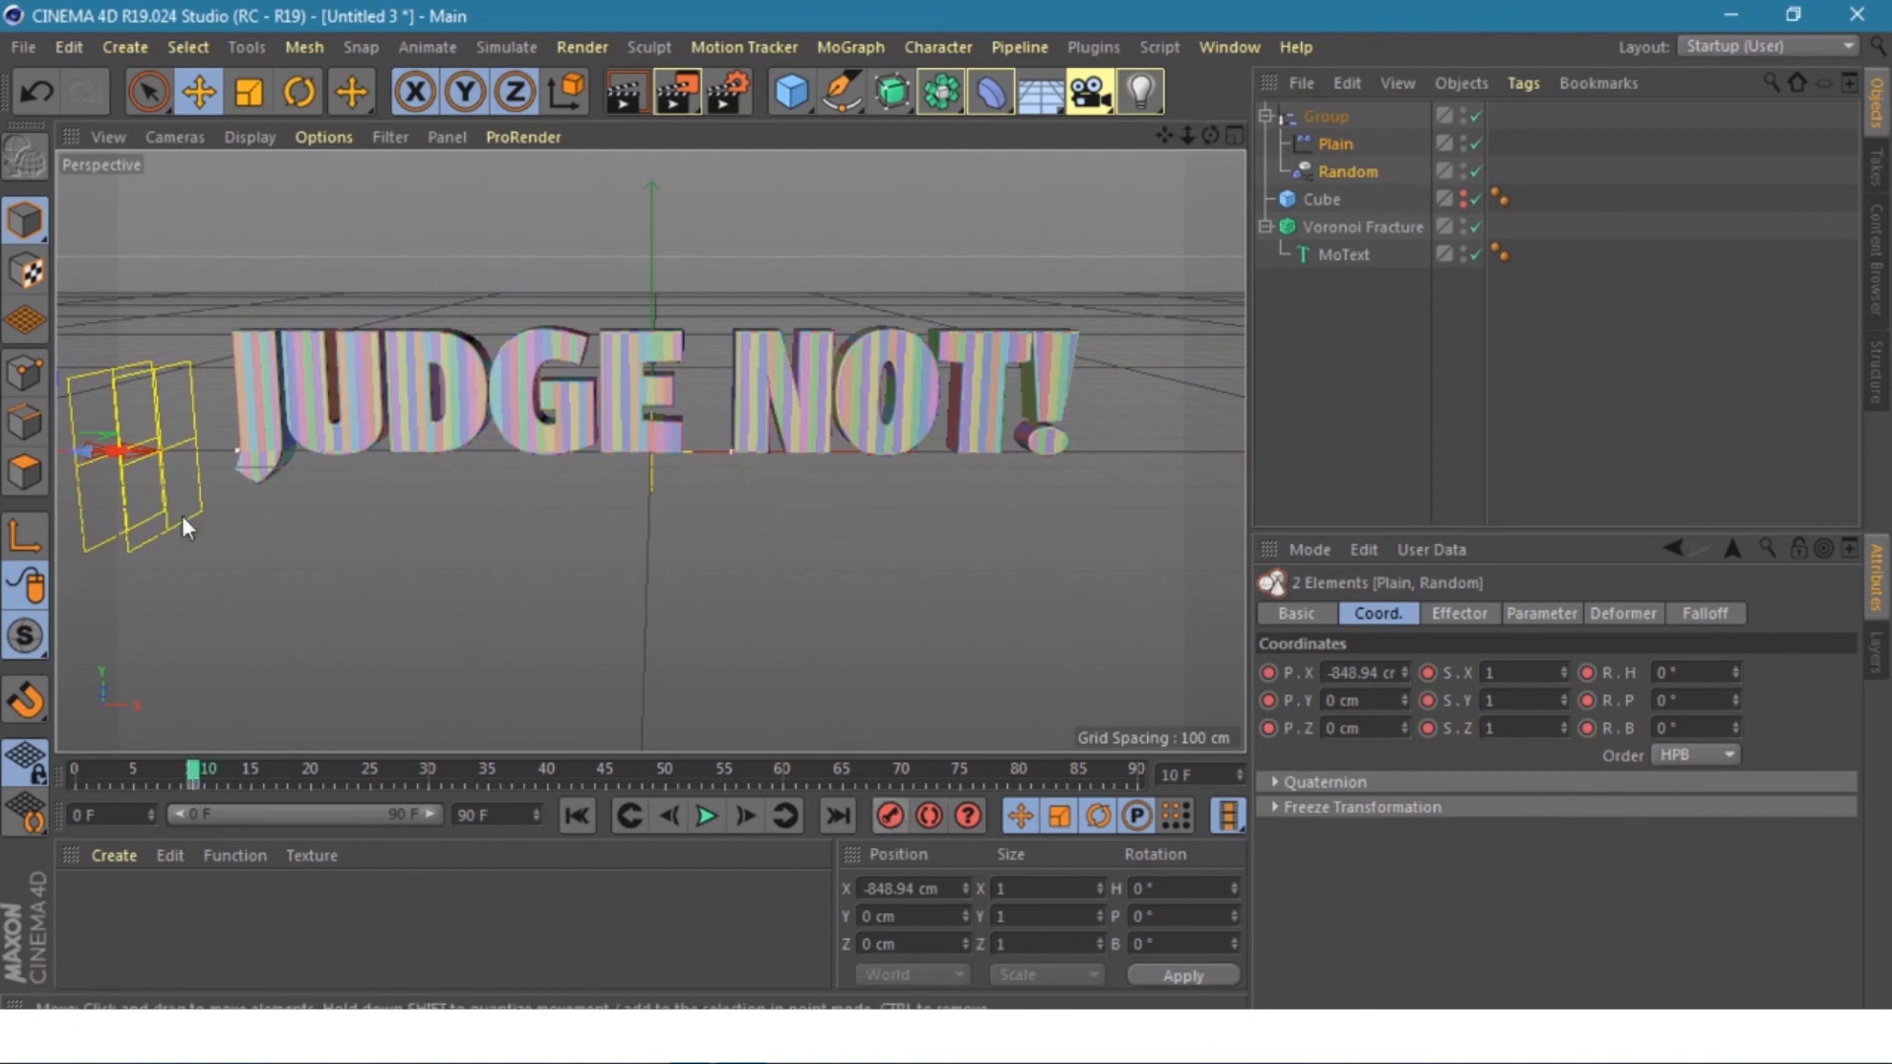
{"action": "key", "text": "minus"}
{"action": "key", "text": "minus"}
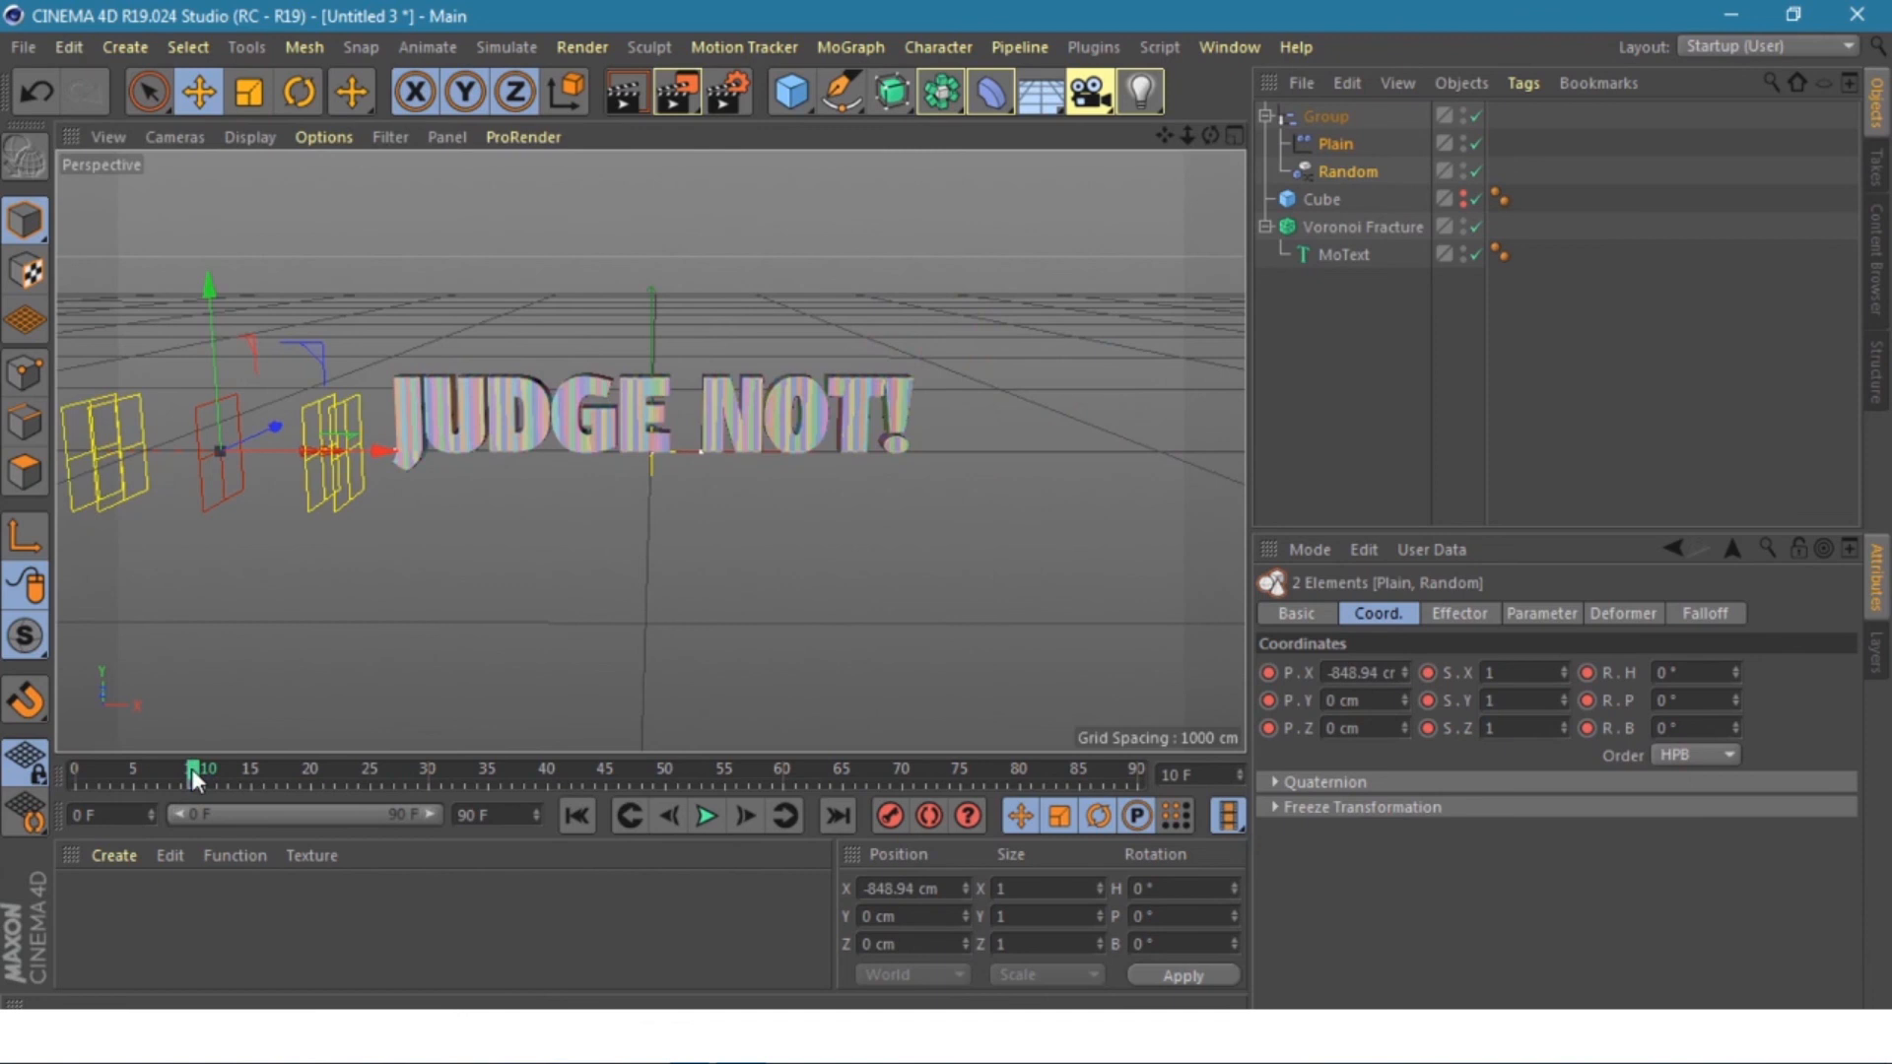
- Key the effectors right of the text at frame 50, then move them back left near frame 90
{"action": "left_click_drag", "start_coordinate": [194, 778], "coordinate": [549, 782]}
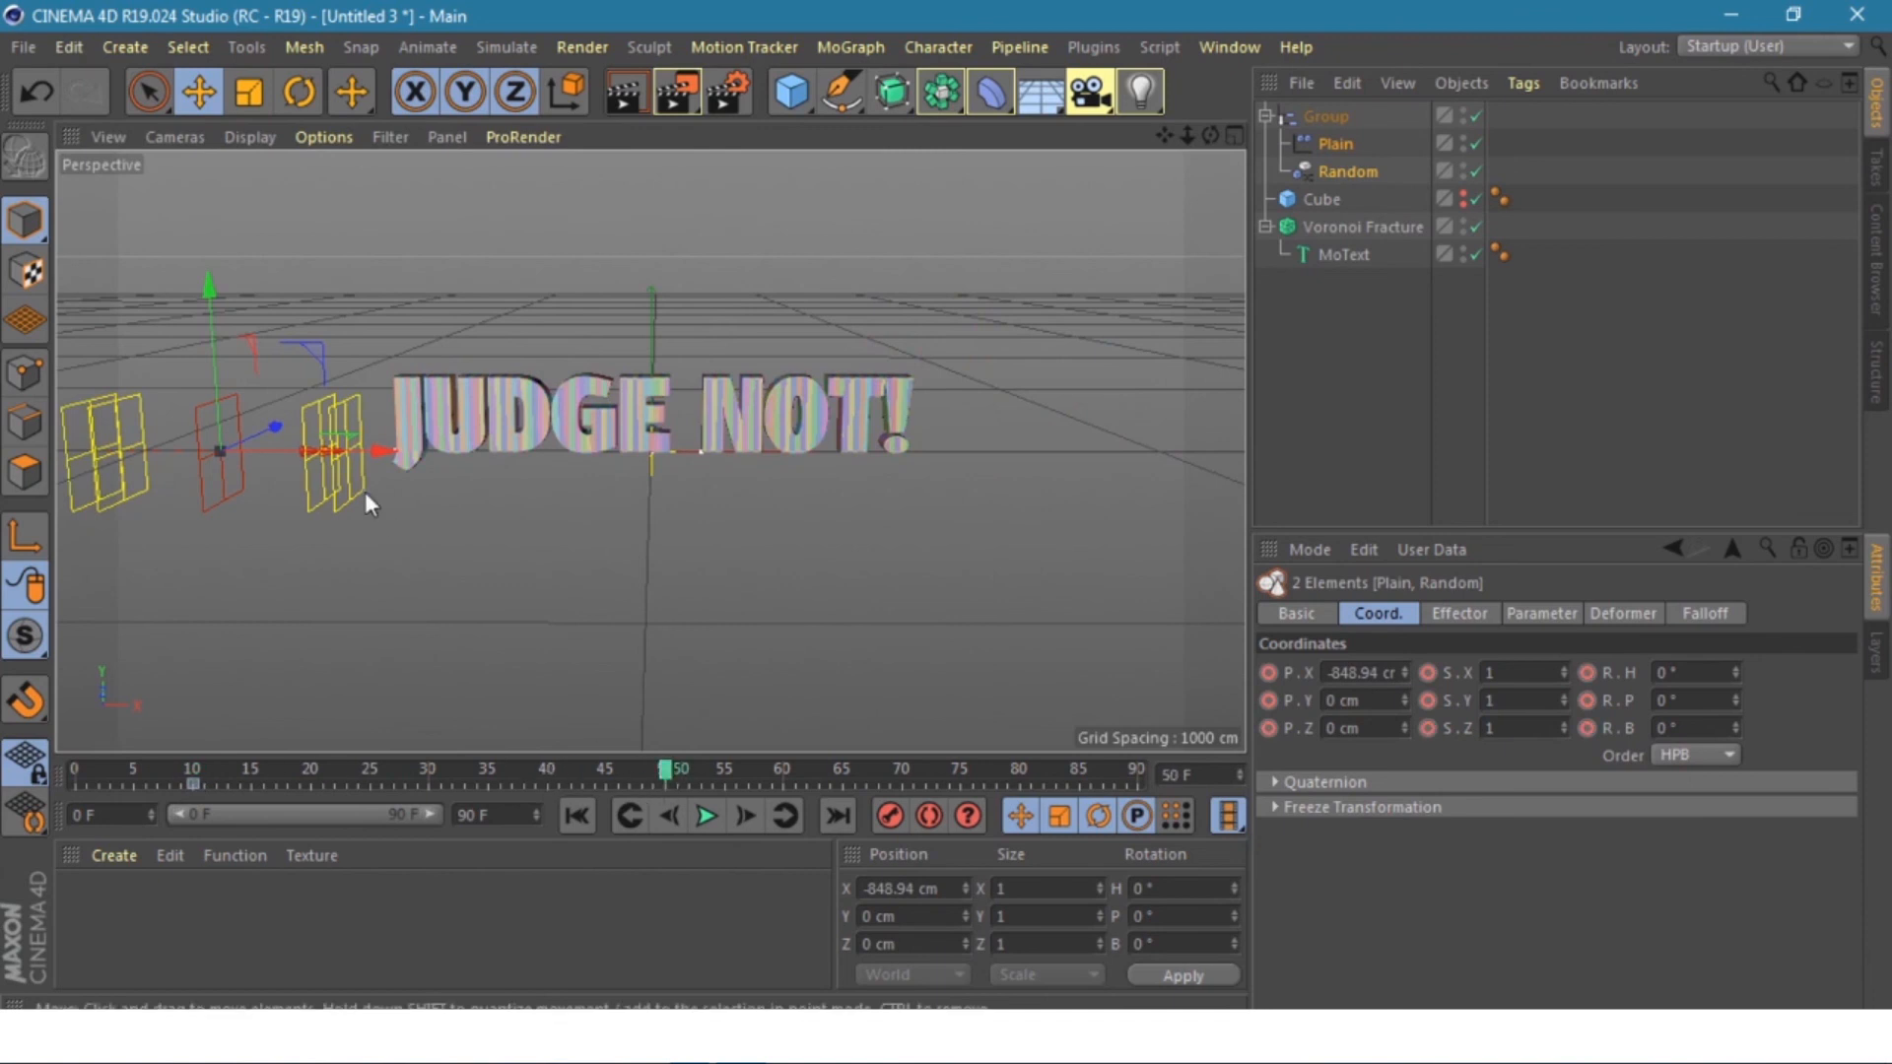
{"action": "left_click_drag", "start_coordinate": [374, 448], "coordinate": [1183, 412]}
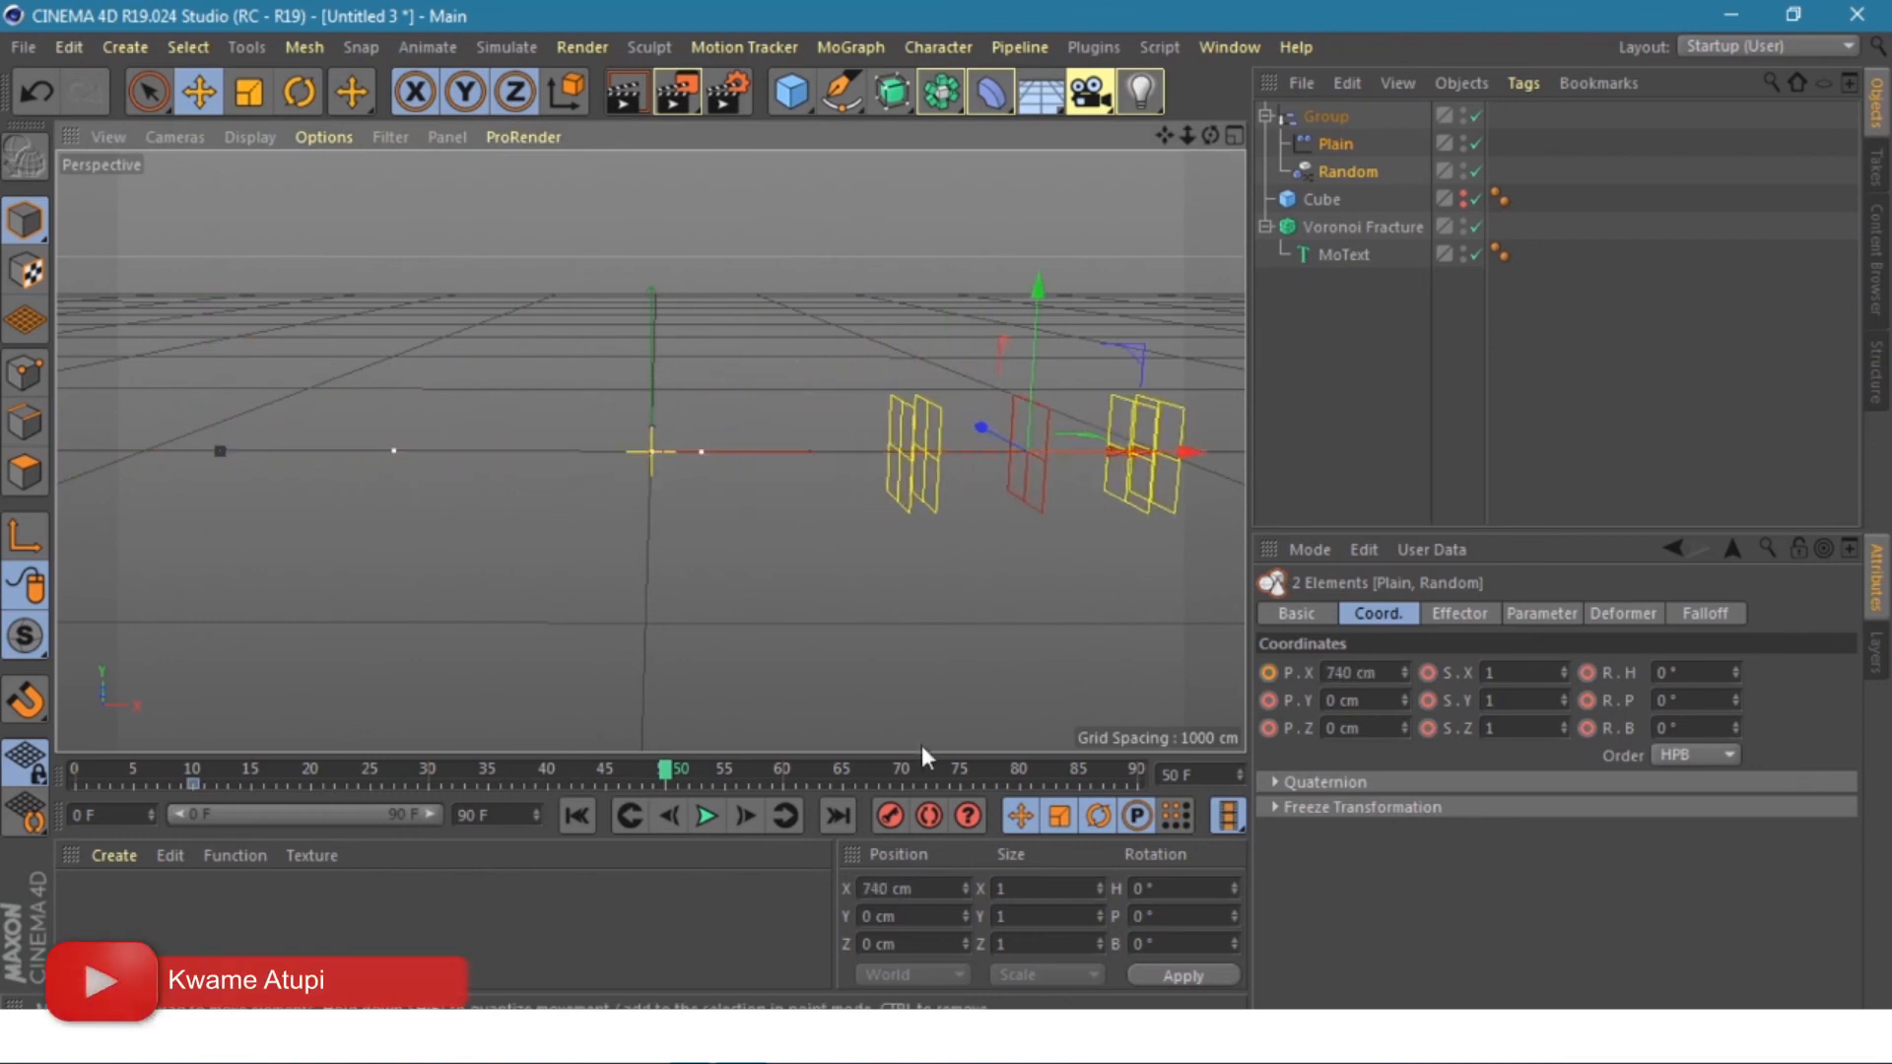
{"action": "left_click", "coordinate": [891, 812]}
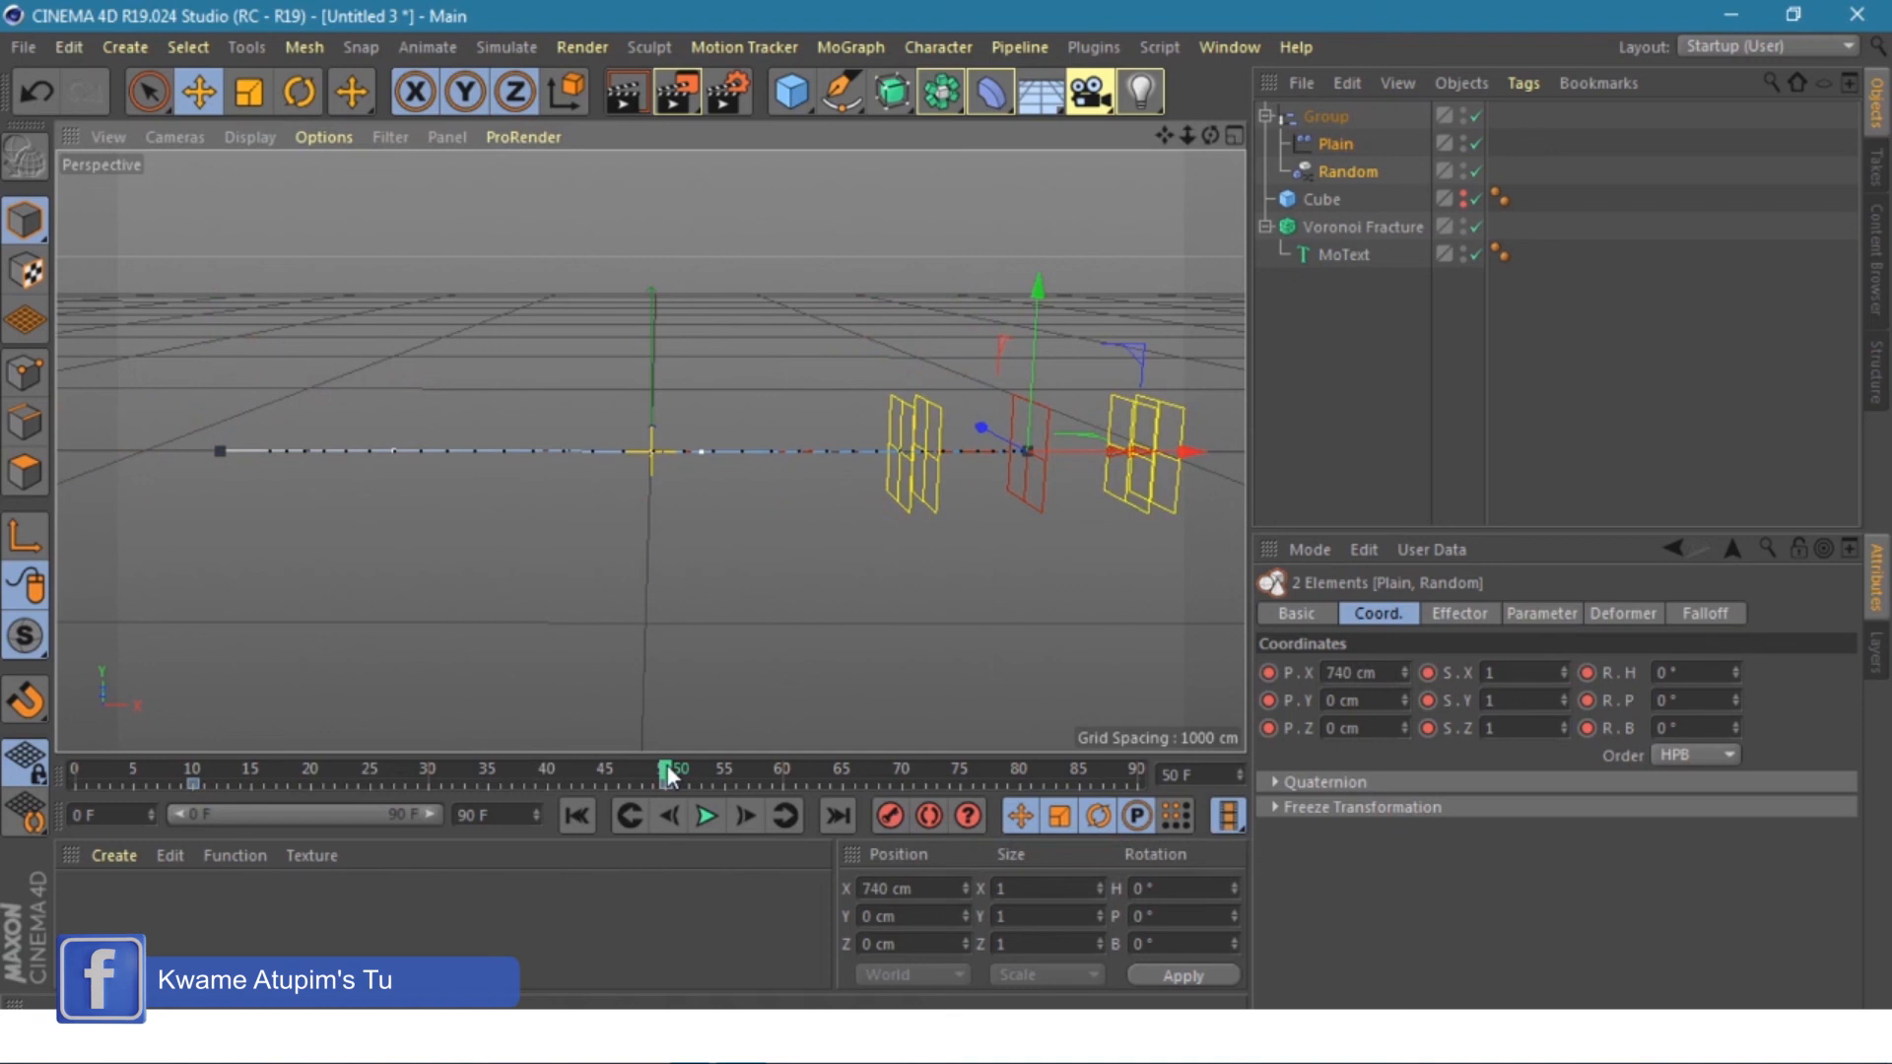
{"action": "left_click_drag", "start_coordinate": [668, 775], "coordinate": [1138, 778]}
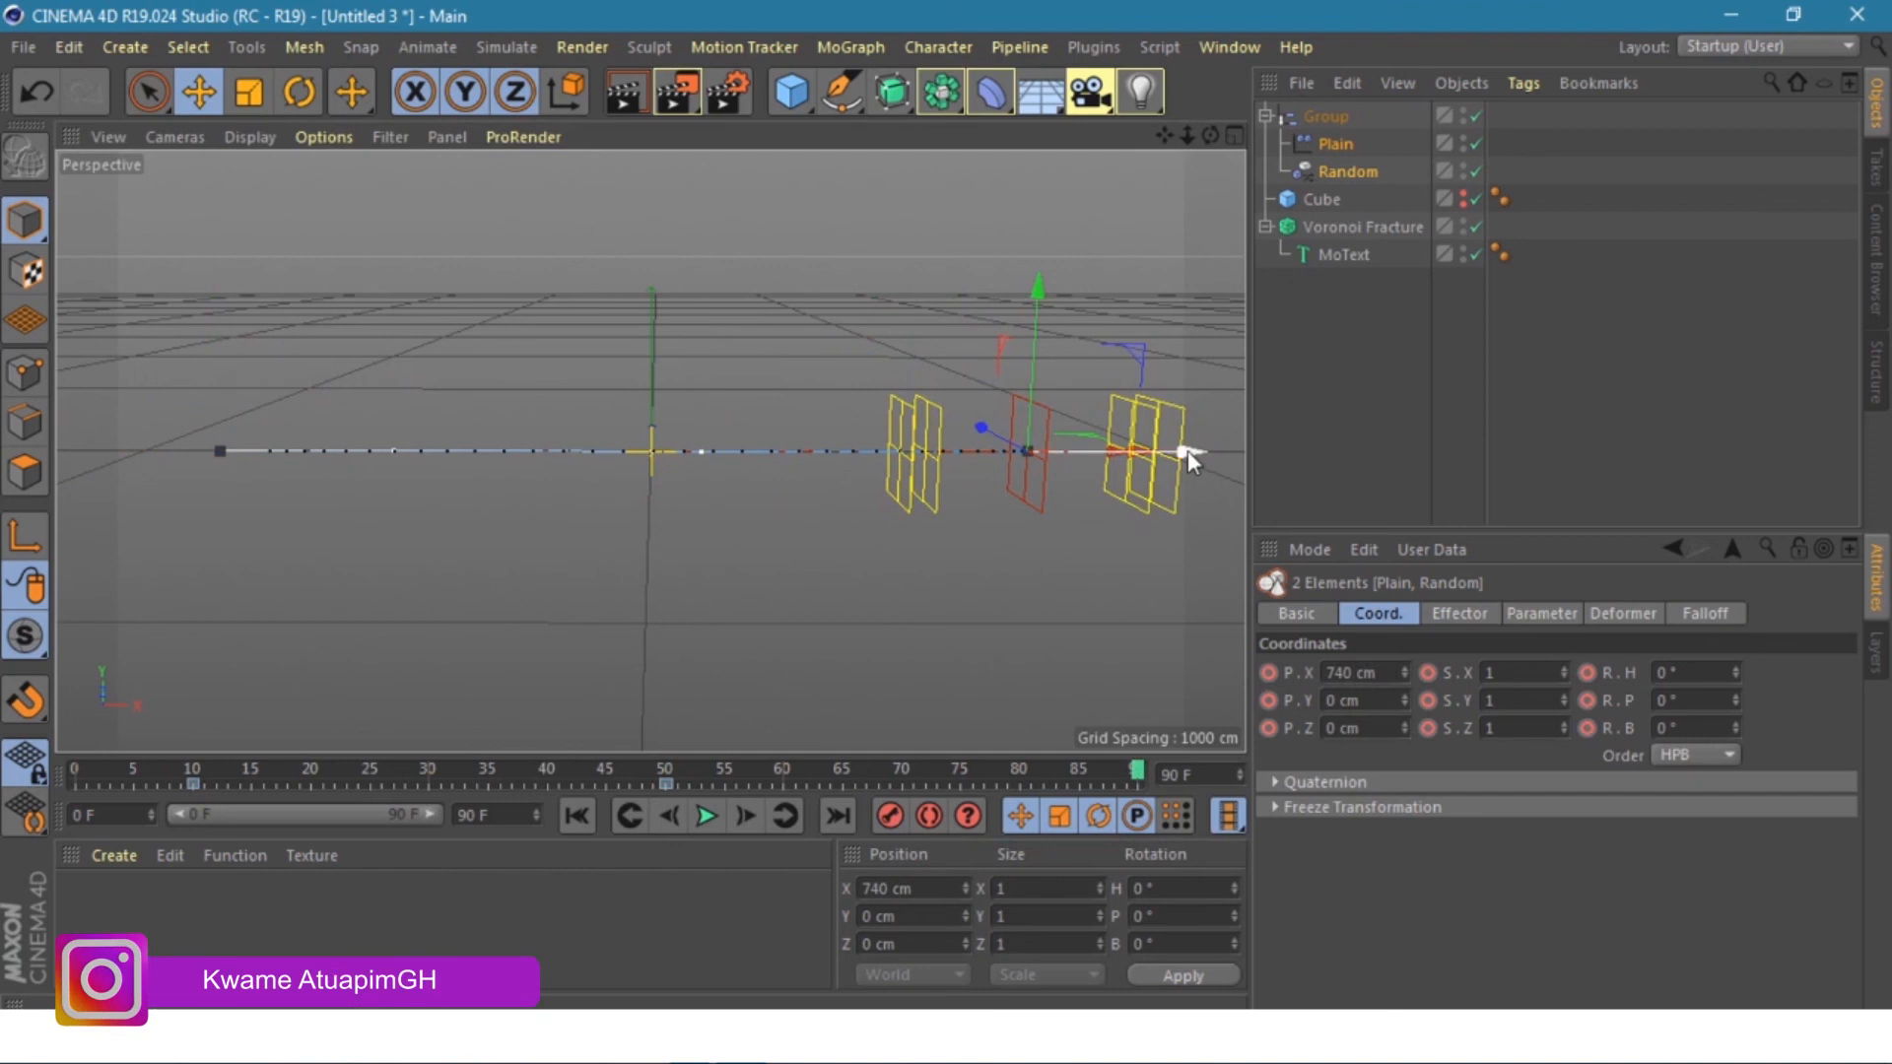
{"action": "left_click_drag", "start_coordinate": [1186, 451], "coordinate": [317, 465]}
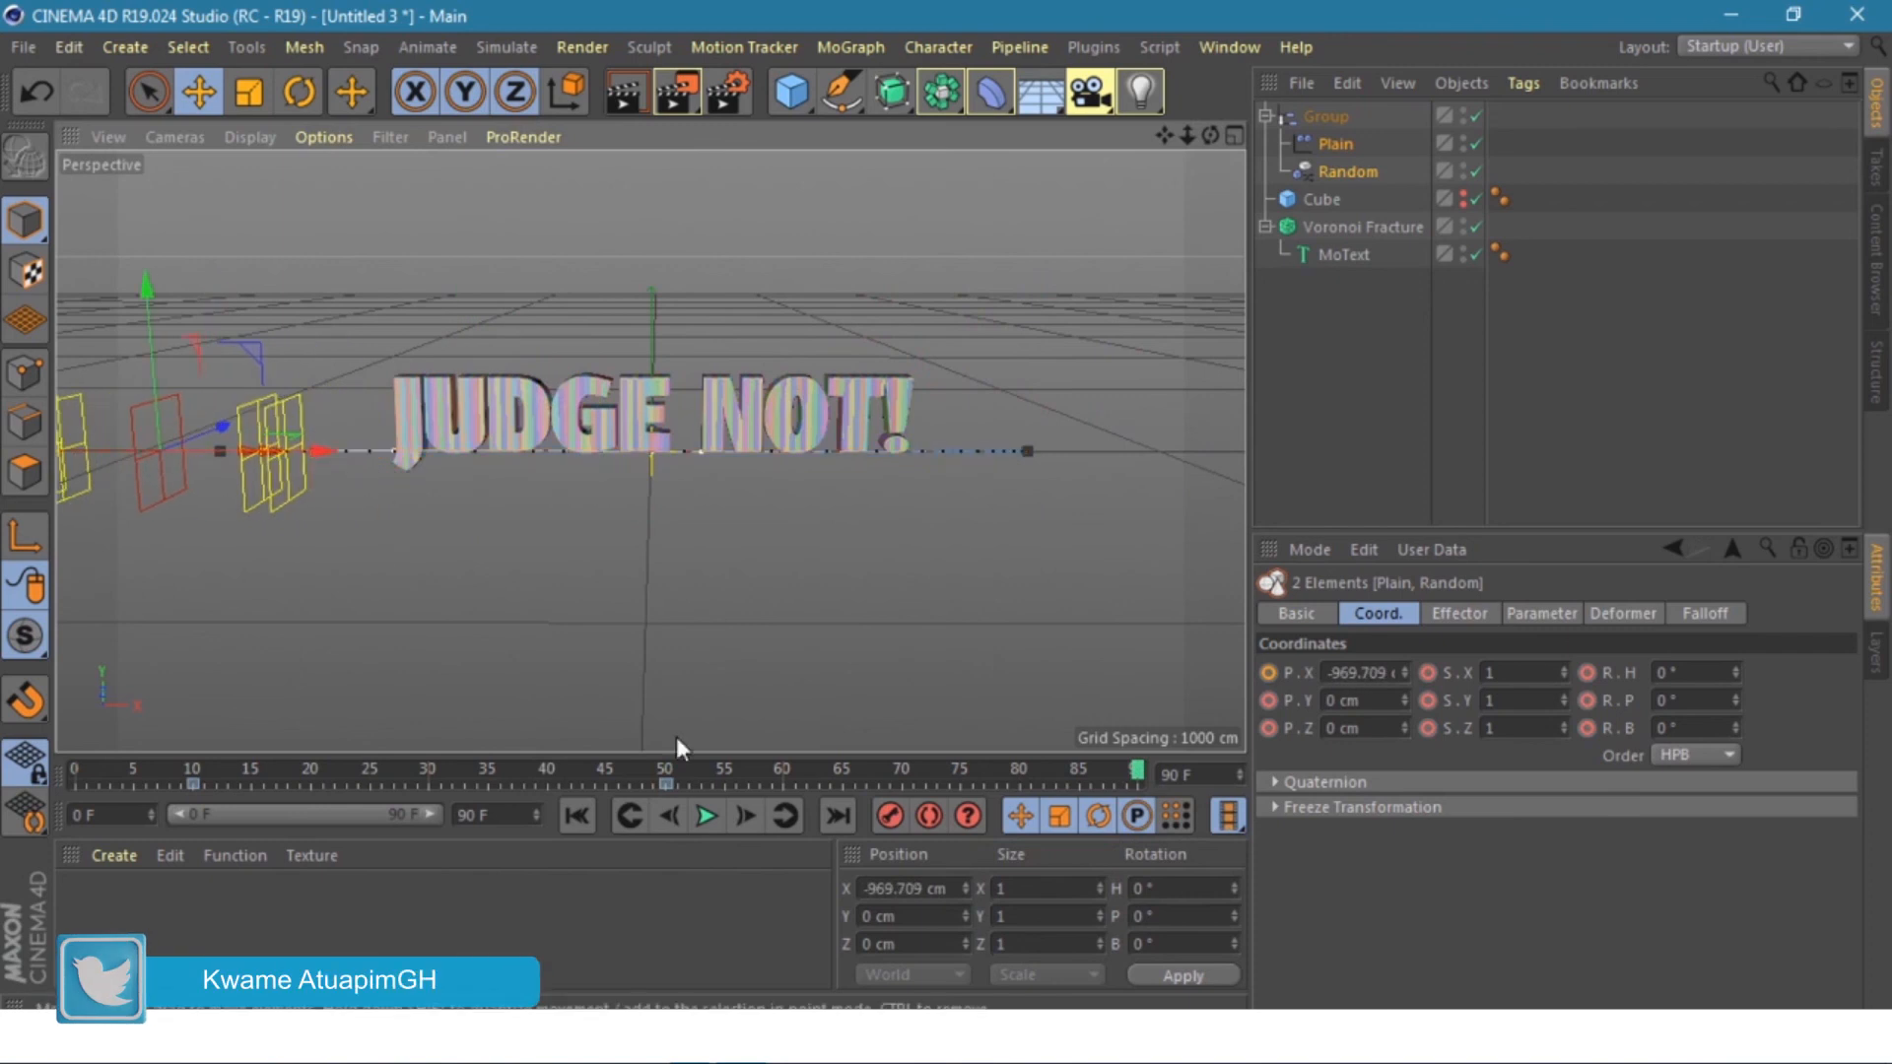
- Key the effectors' final left position, play the fracture animation, then return to frame 0
{"action": "left_click", "coordinate": [885, 821]}
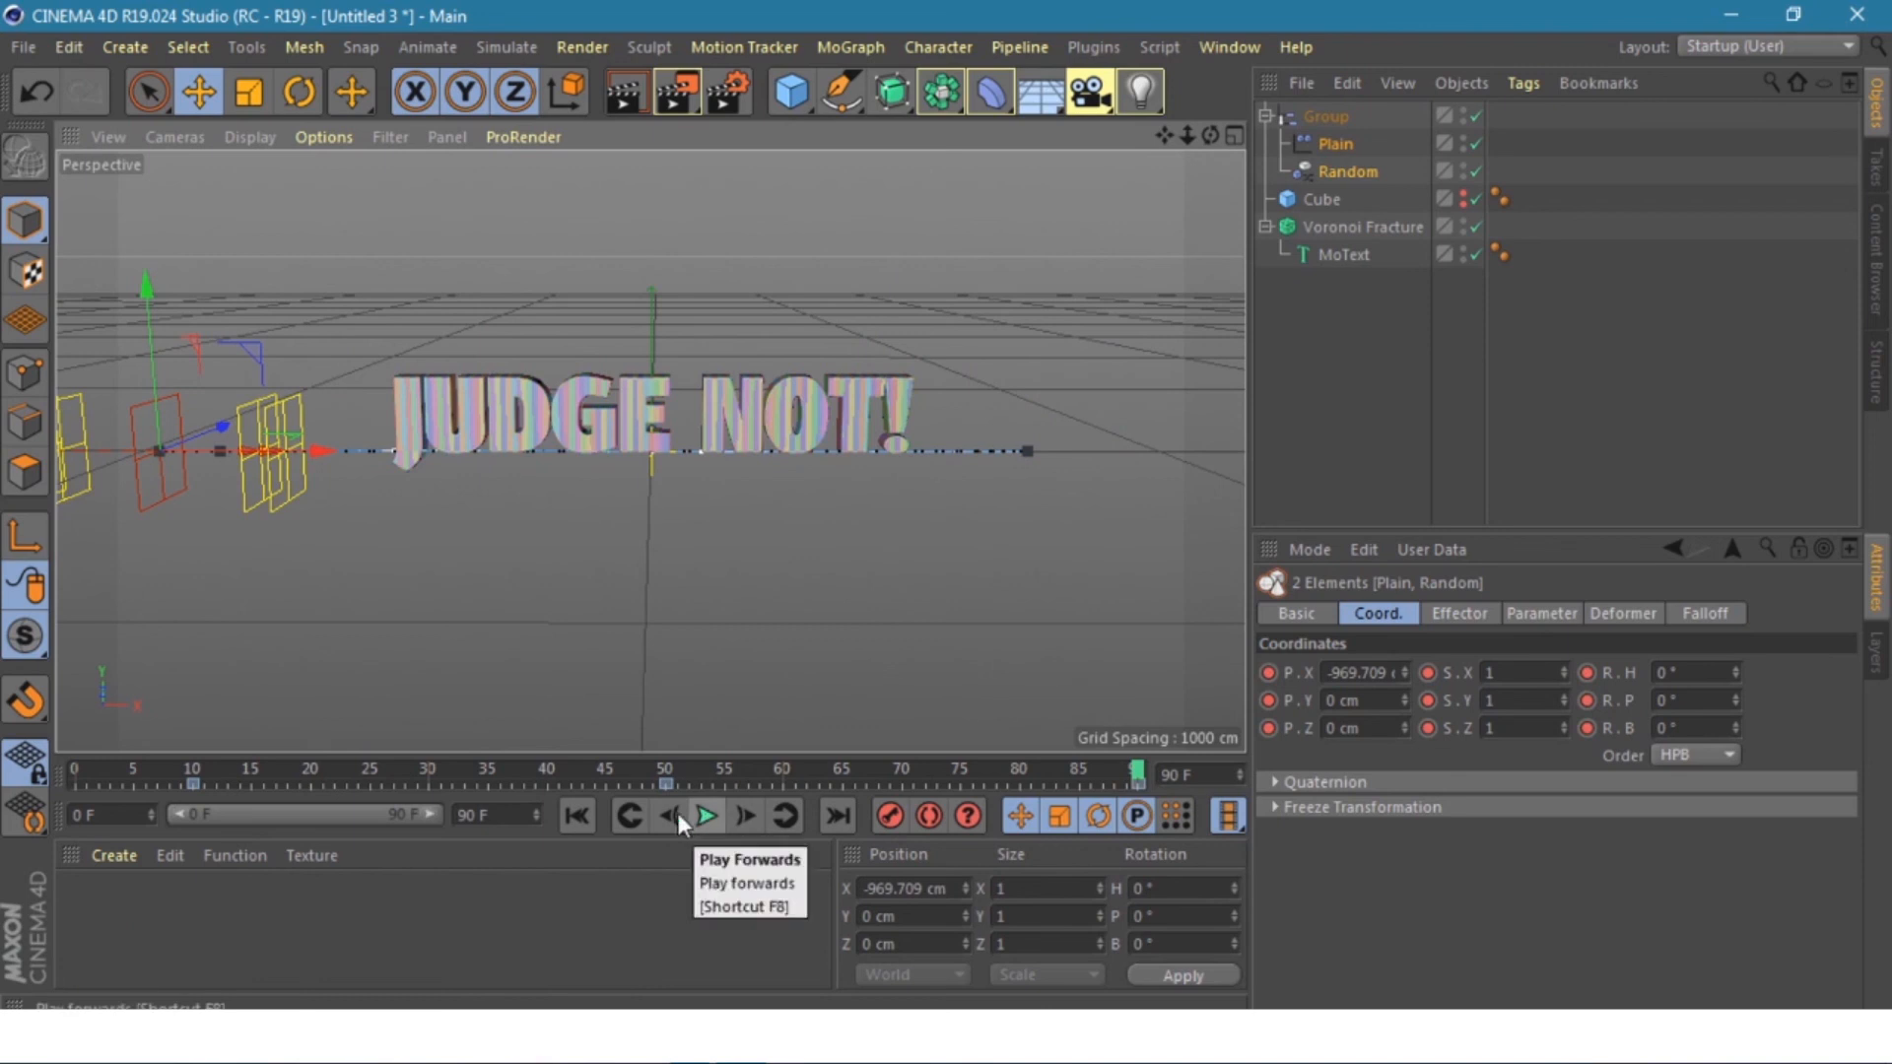
{"action": "left_click", "coordinate": [579, 816]}
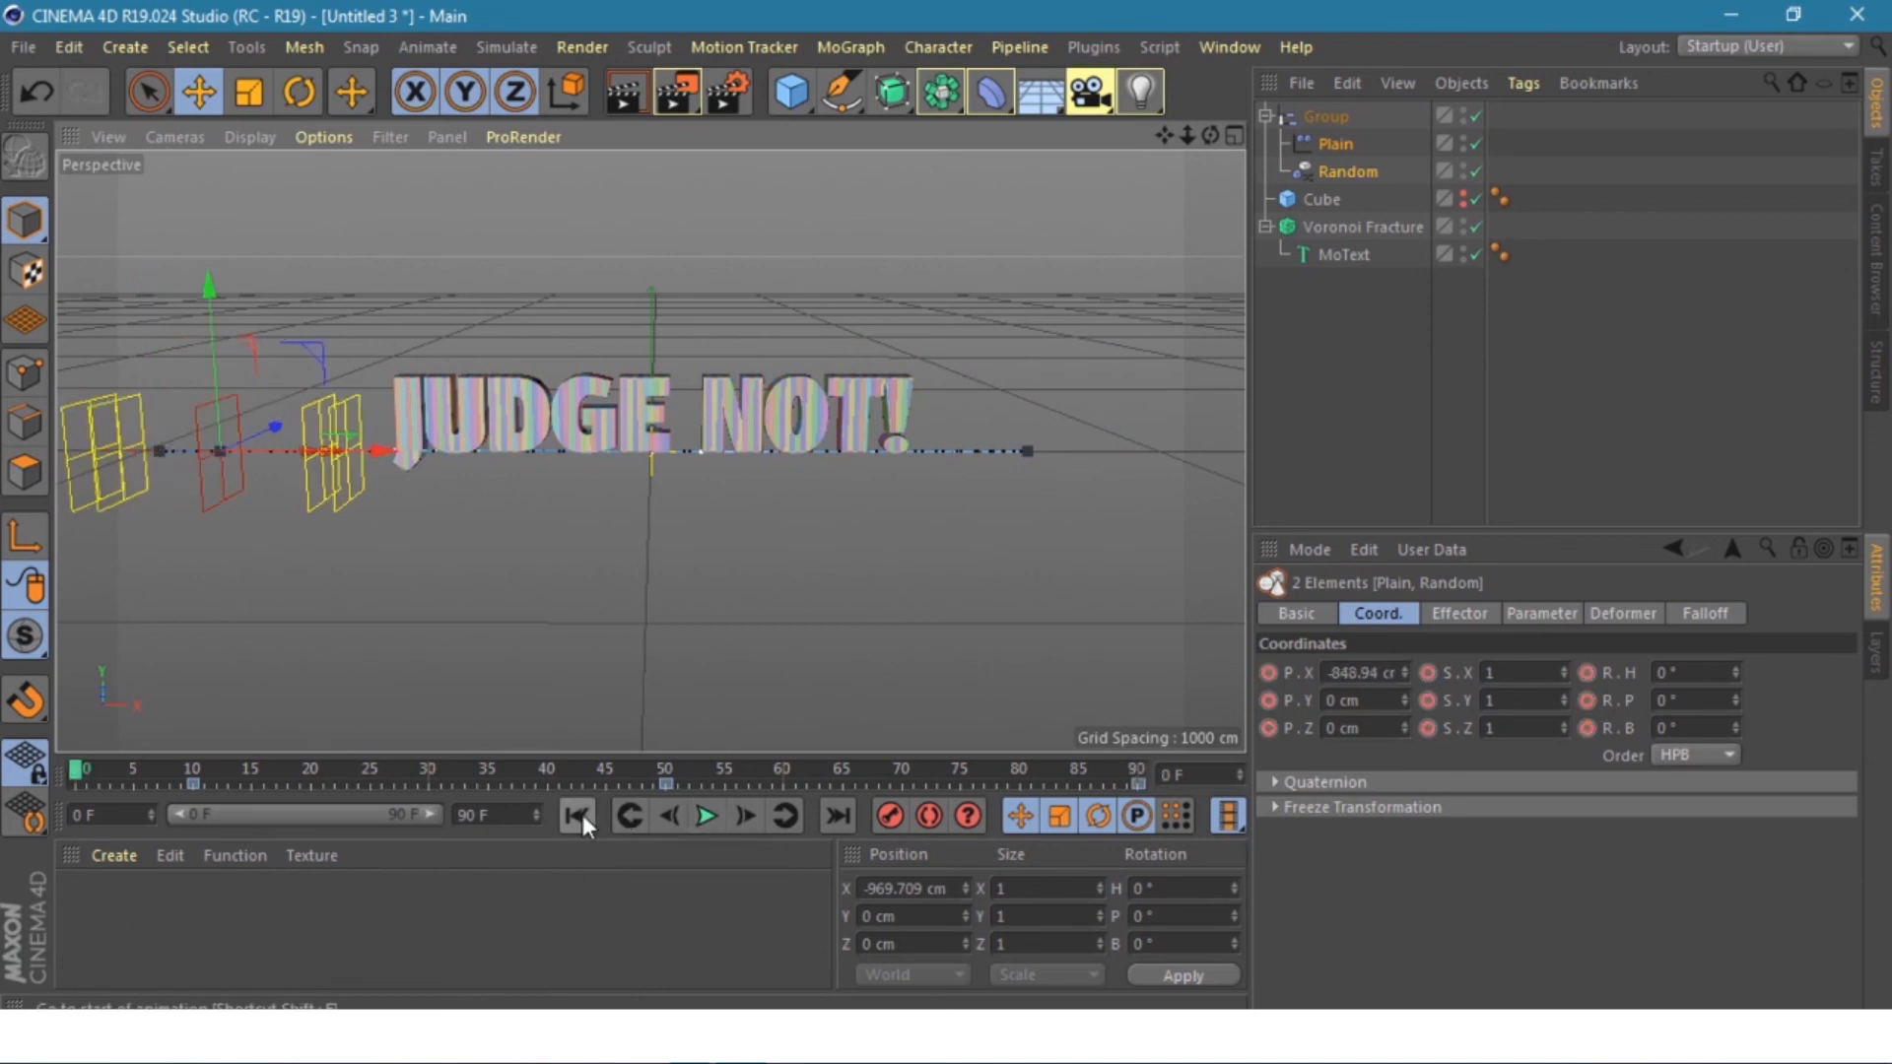
{"action": "left_click", "coordinate": [702, 819]}
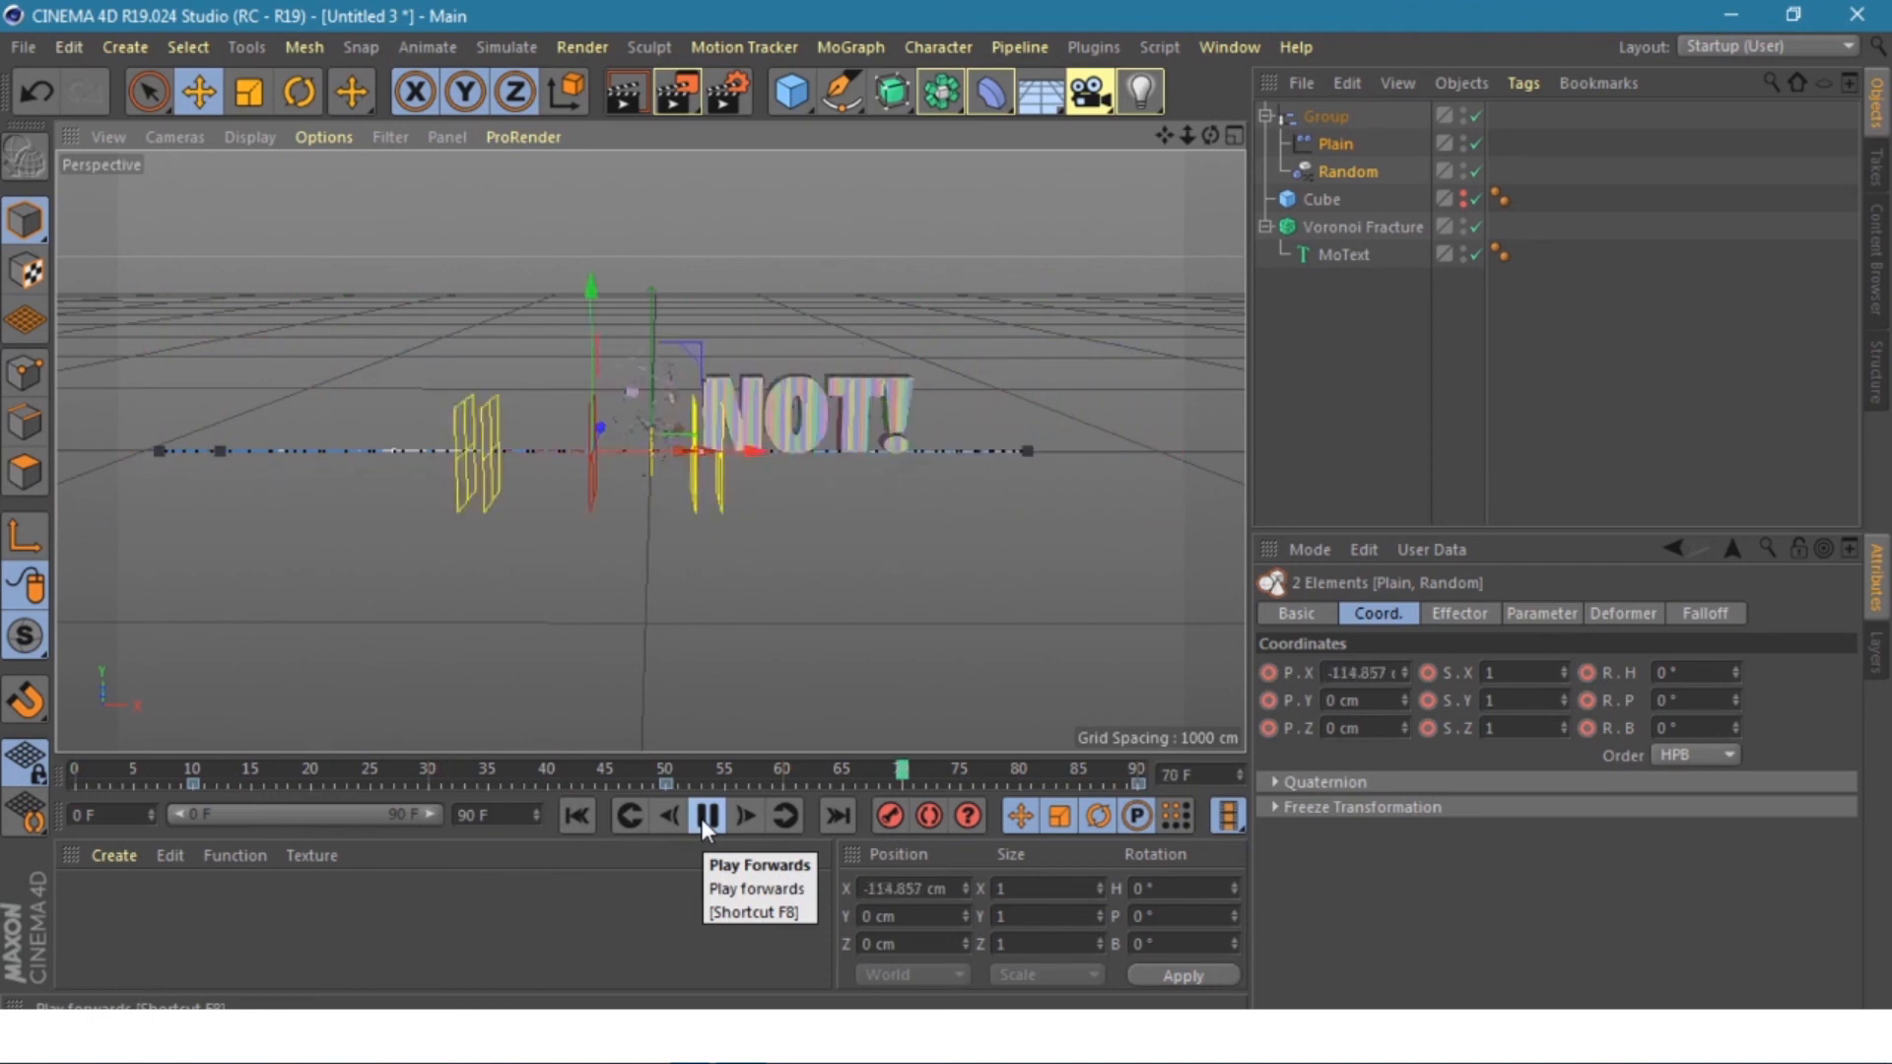
{"action": "left_click", "coordinate": [707, 815]}
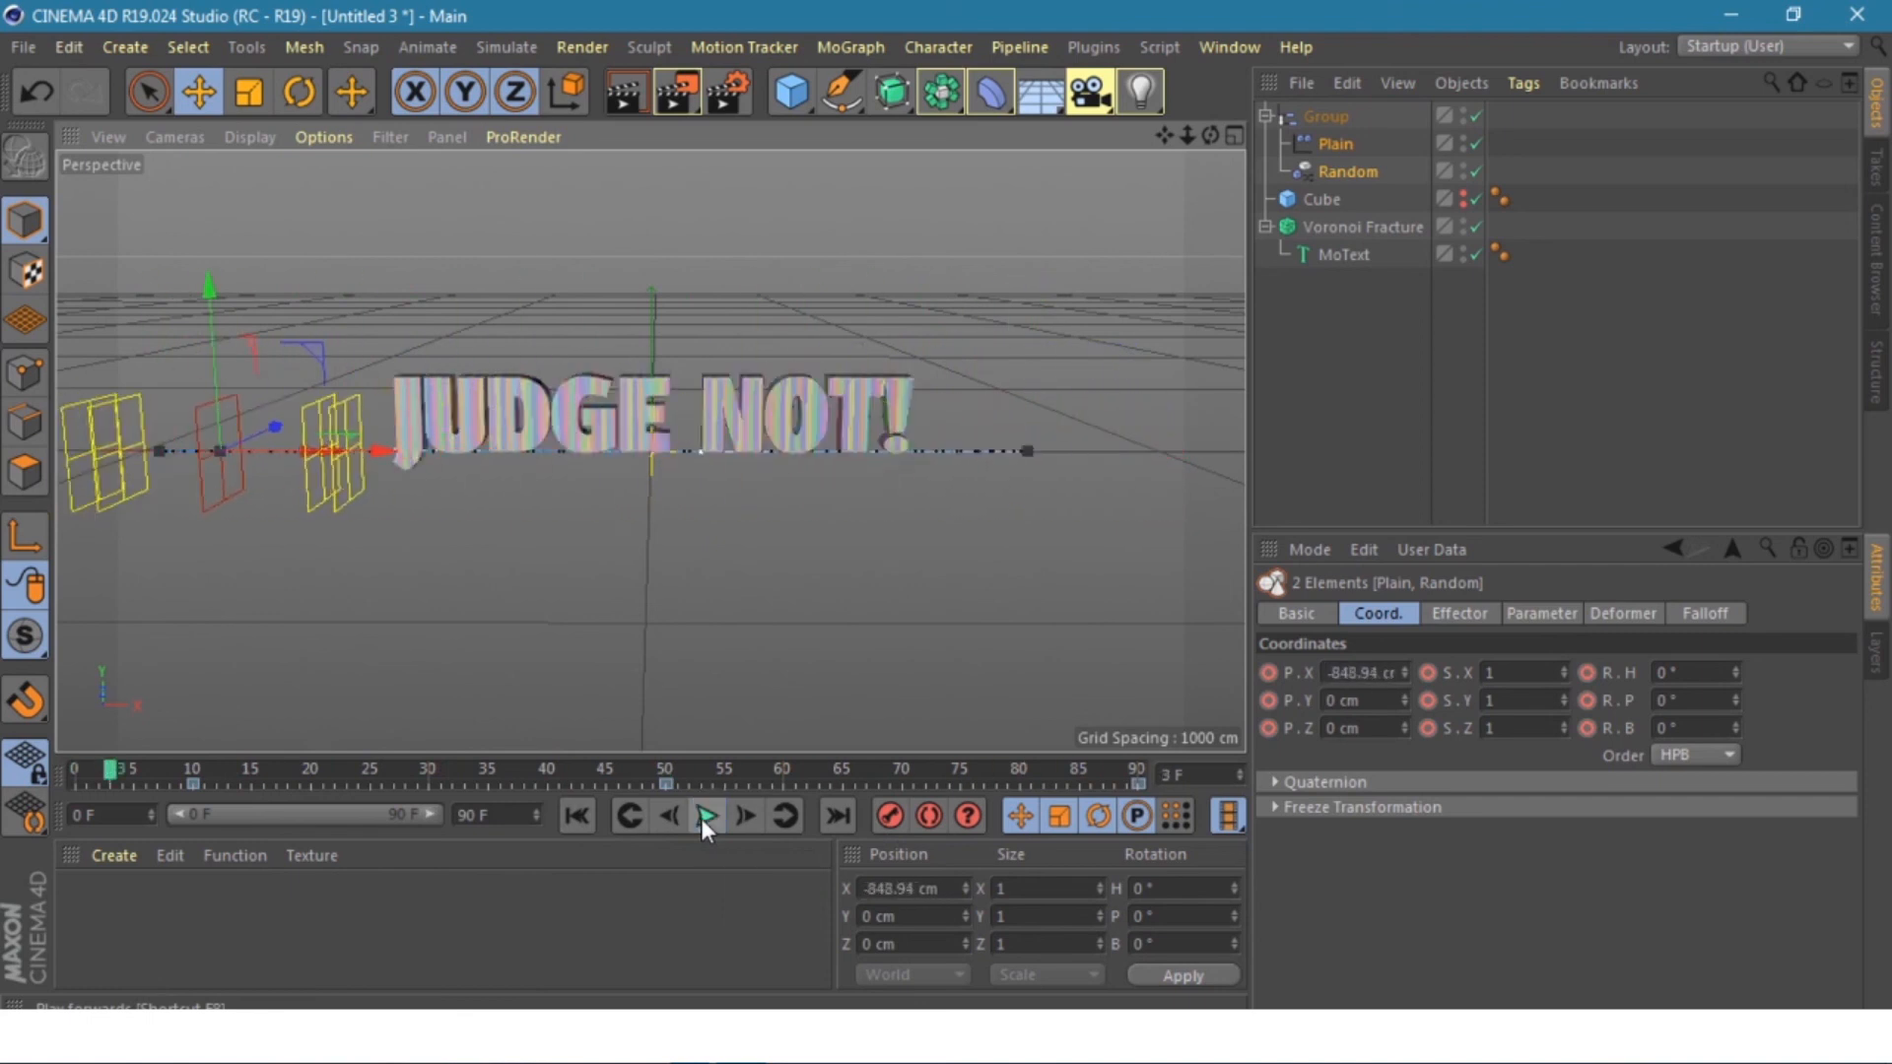
{"action": "left_click", "coordinate": [577, 816]}
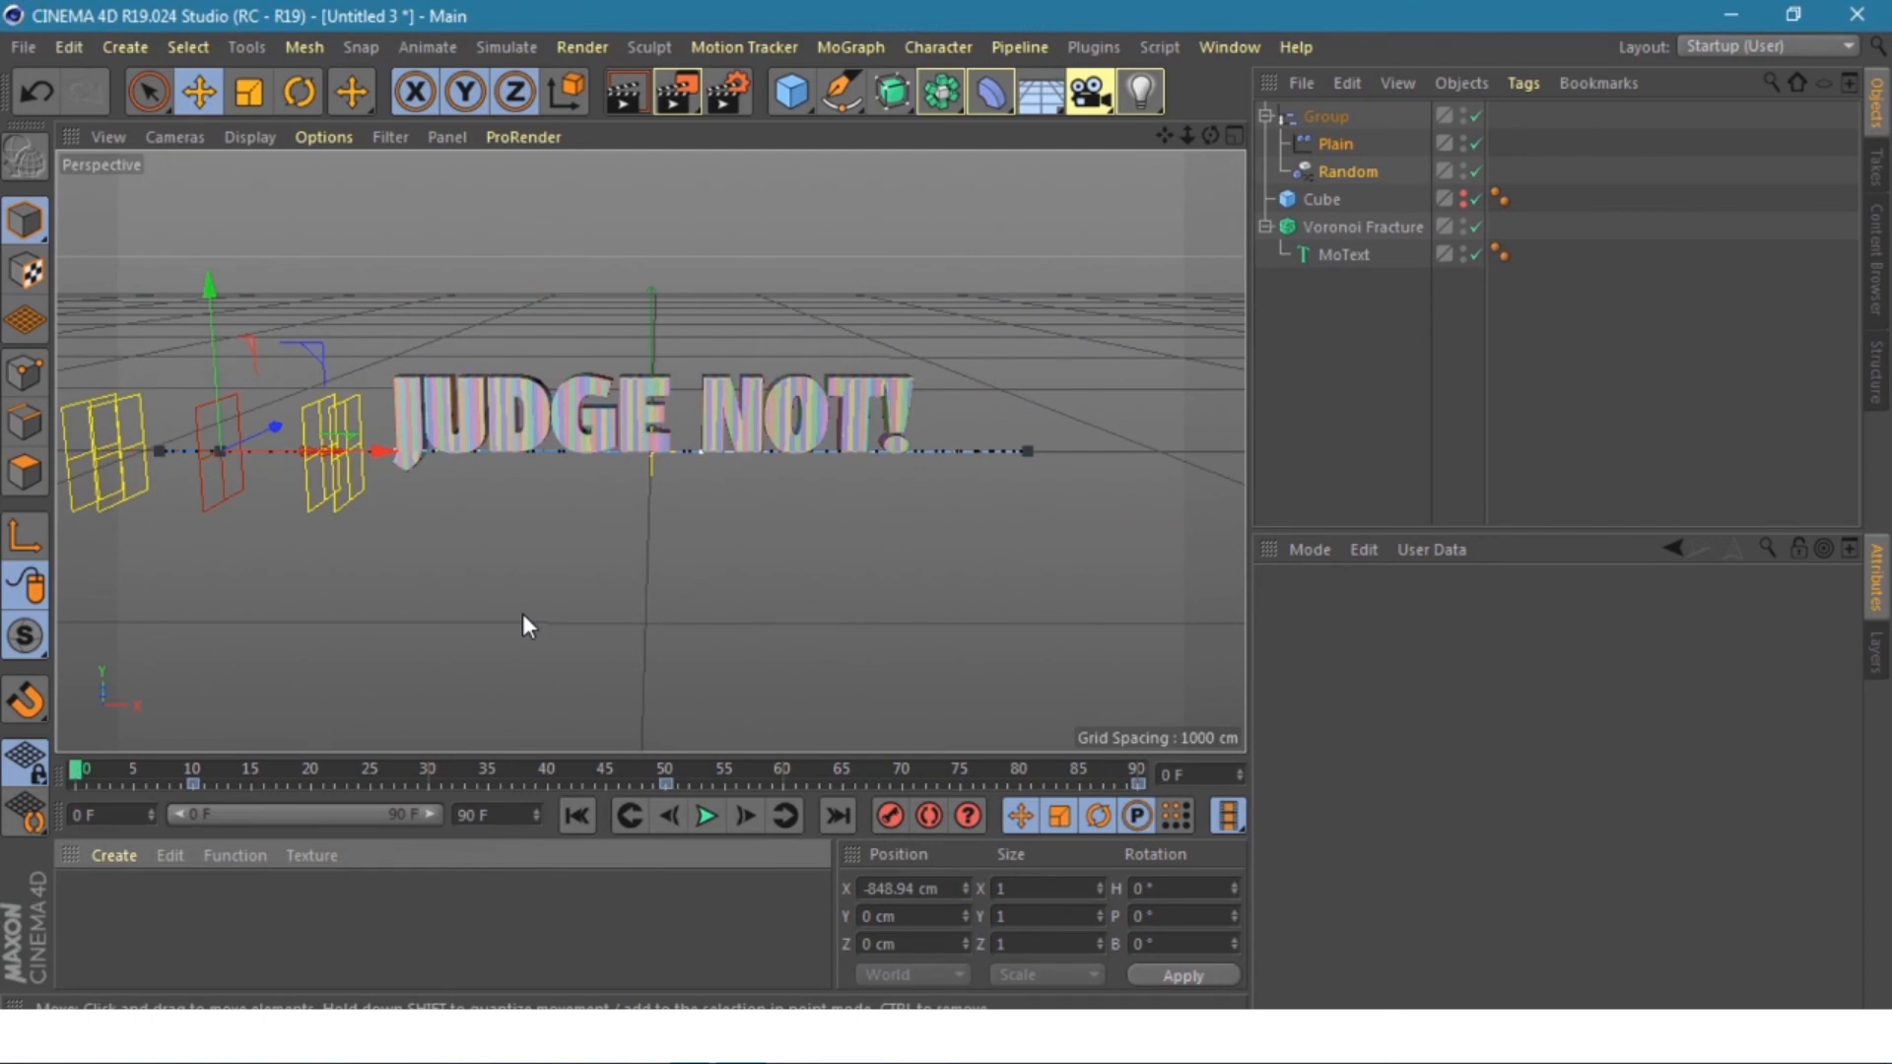
- Merge the cinema-4d-studio lights file to add softboxes, floor and background
{"action": "left_click", "coordinate": [27, 51]}
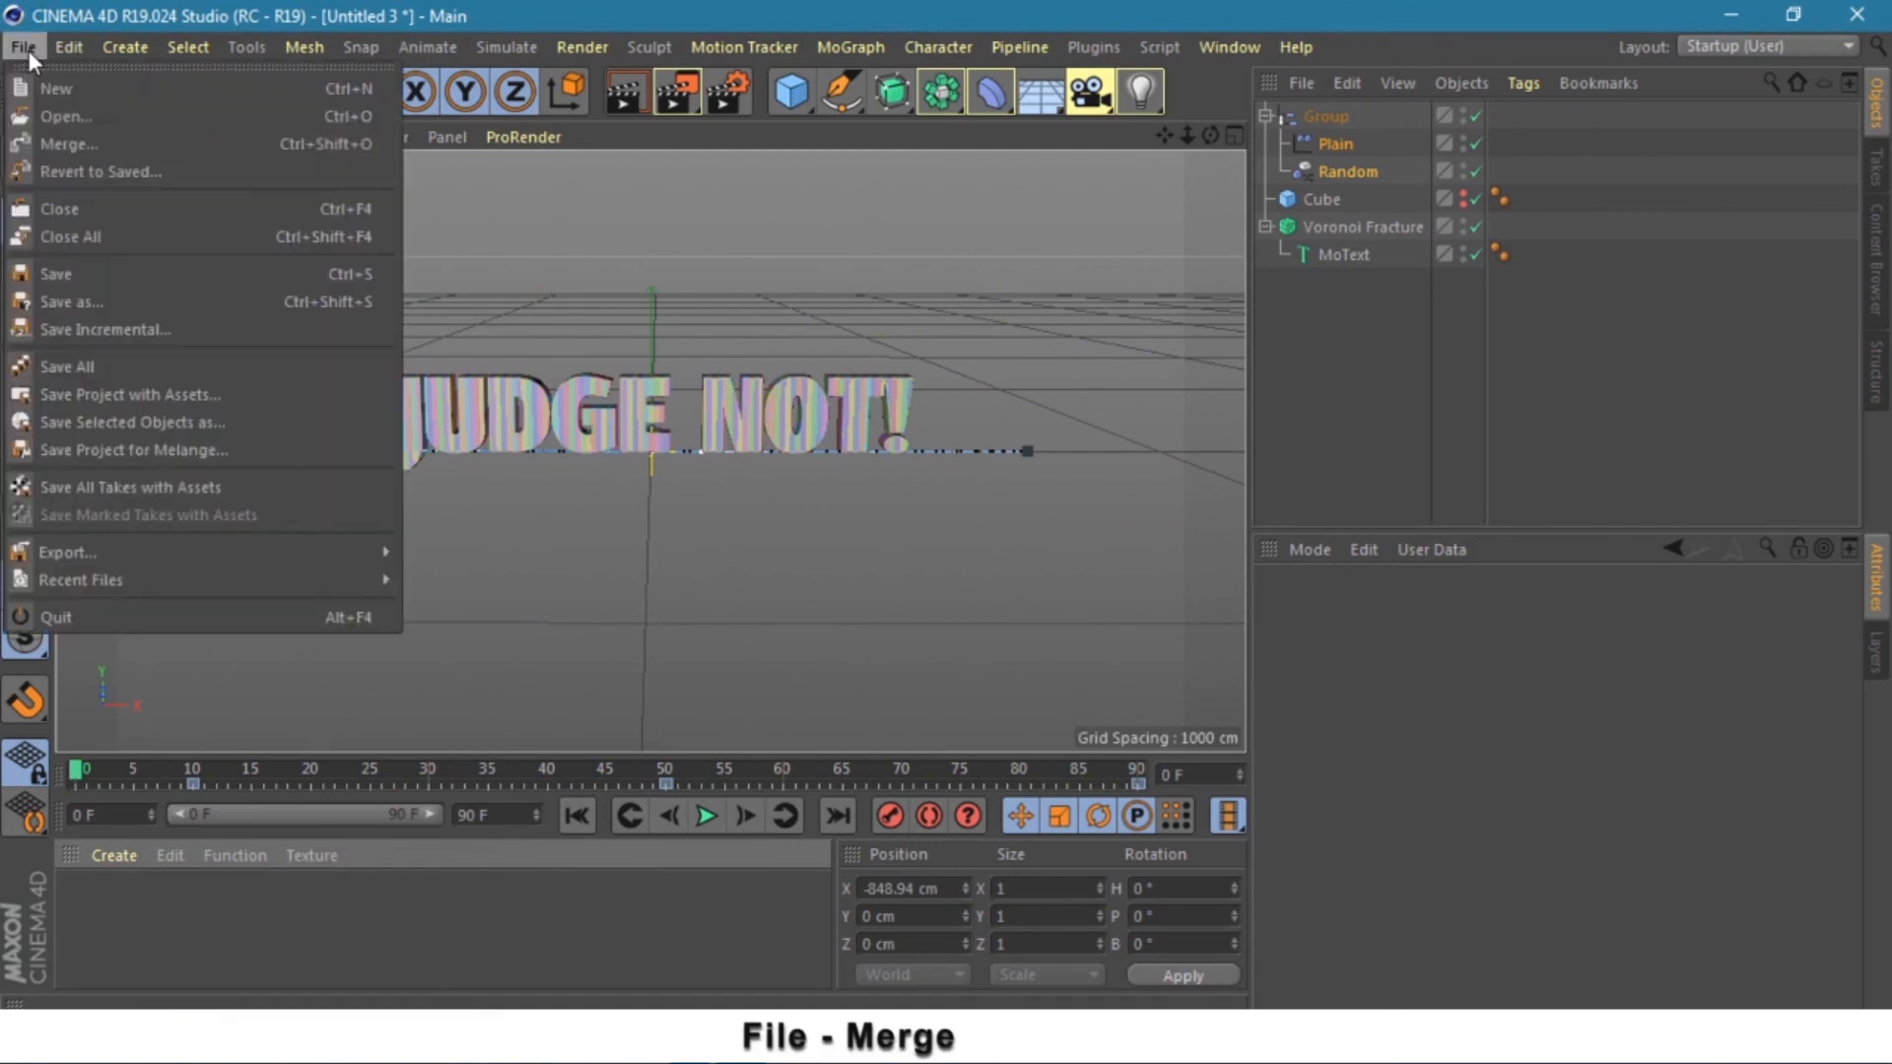
{"action": "left_click", "coordinate": [78, 142]}
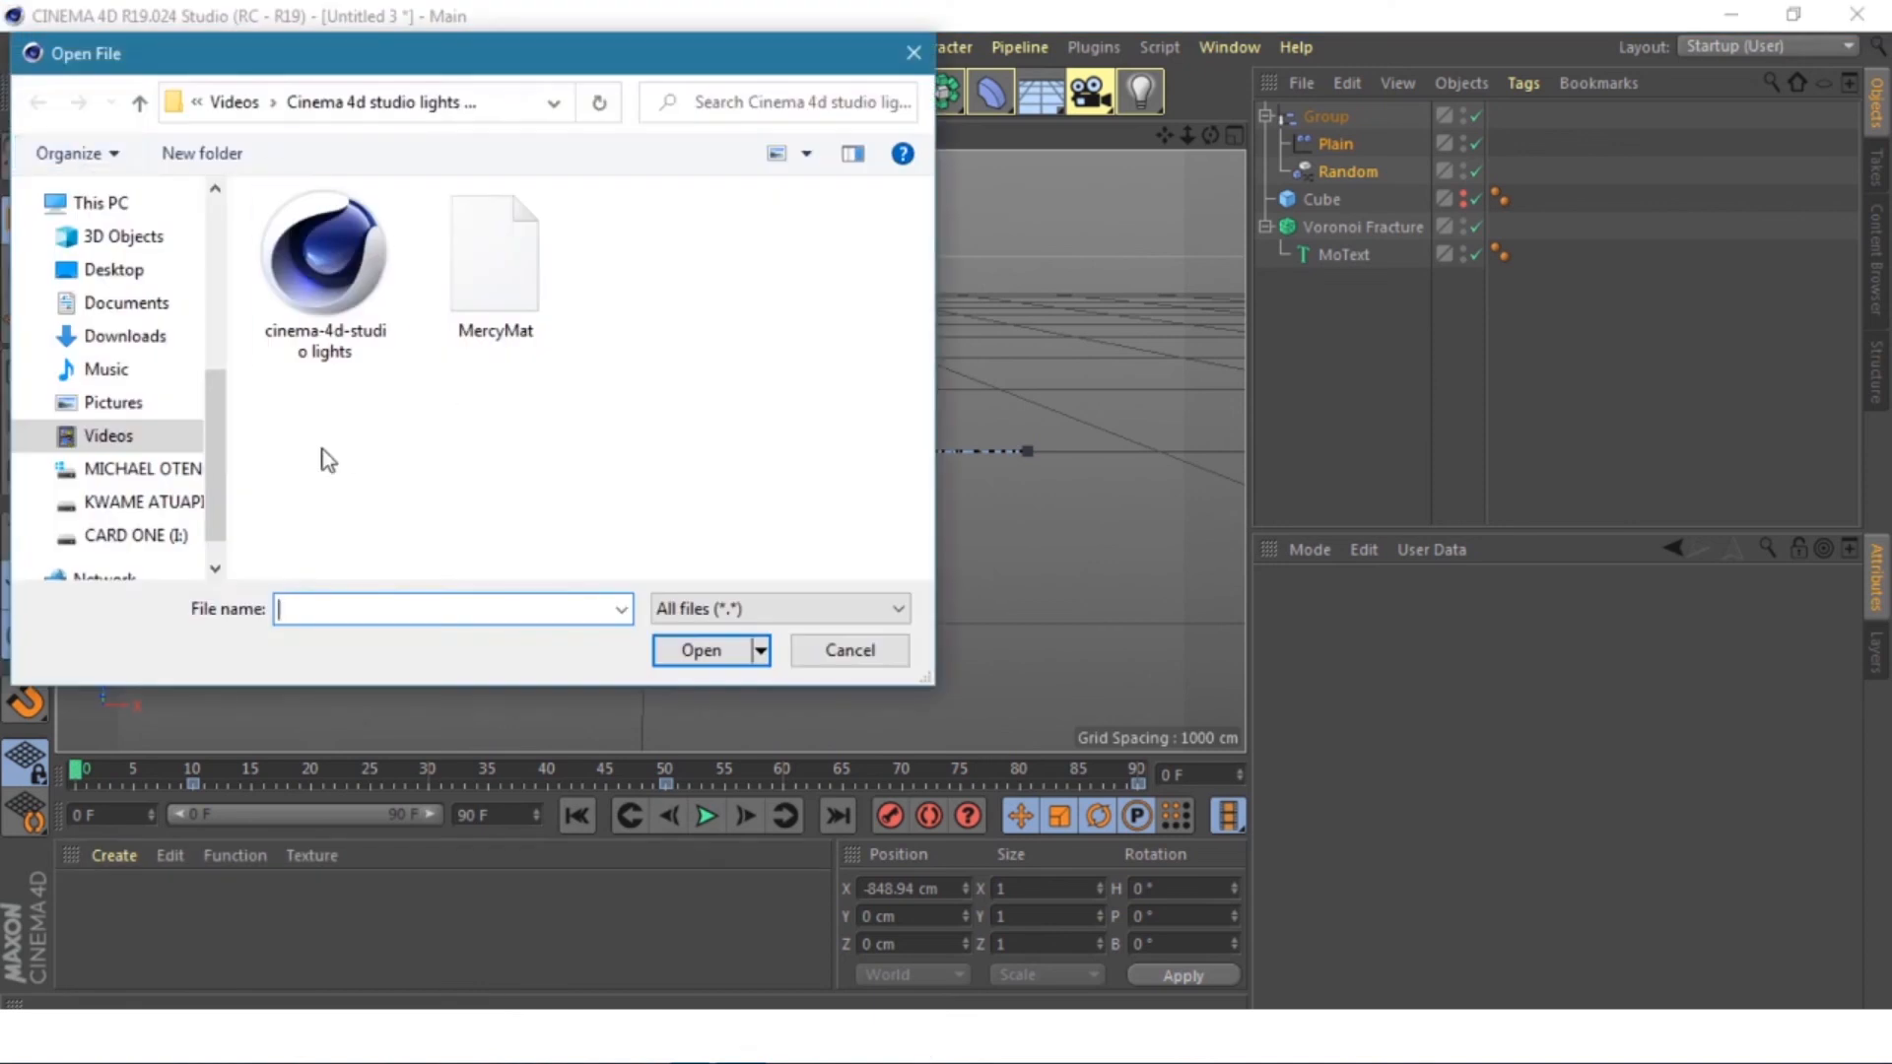
{"action": "double_click", "coordinate": [331, 266]}
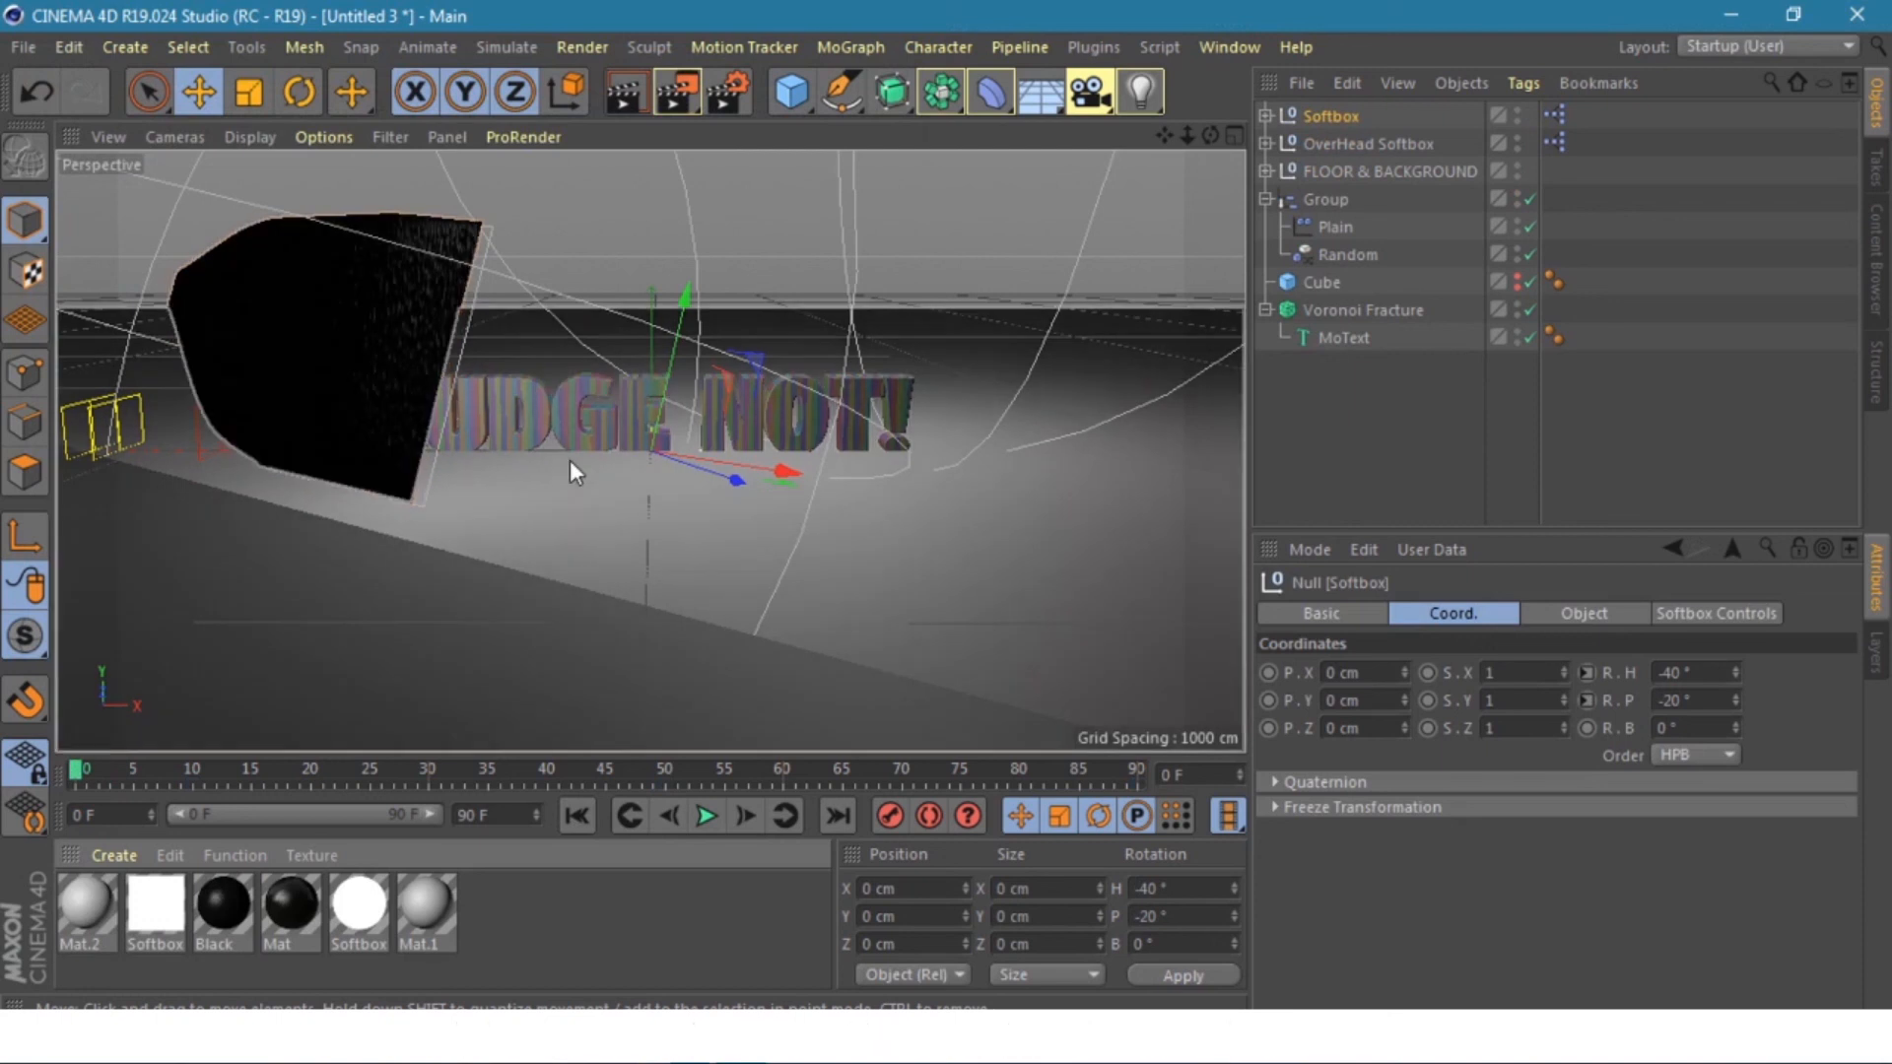
- Move the side Softbox left to about X -340.859 cm
{"action": "key", "text": "minus"}
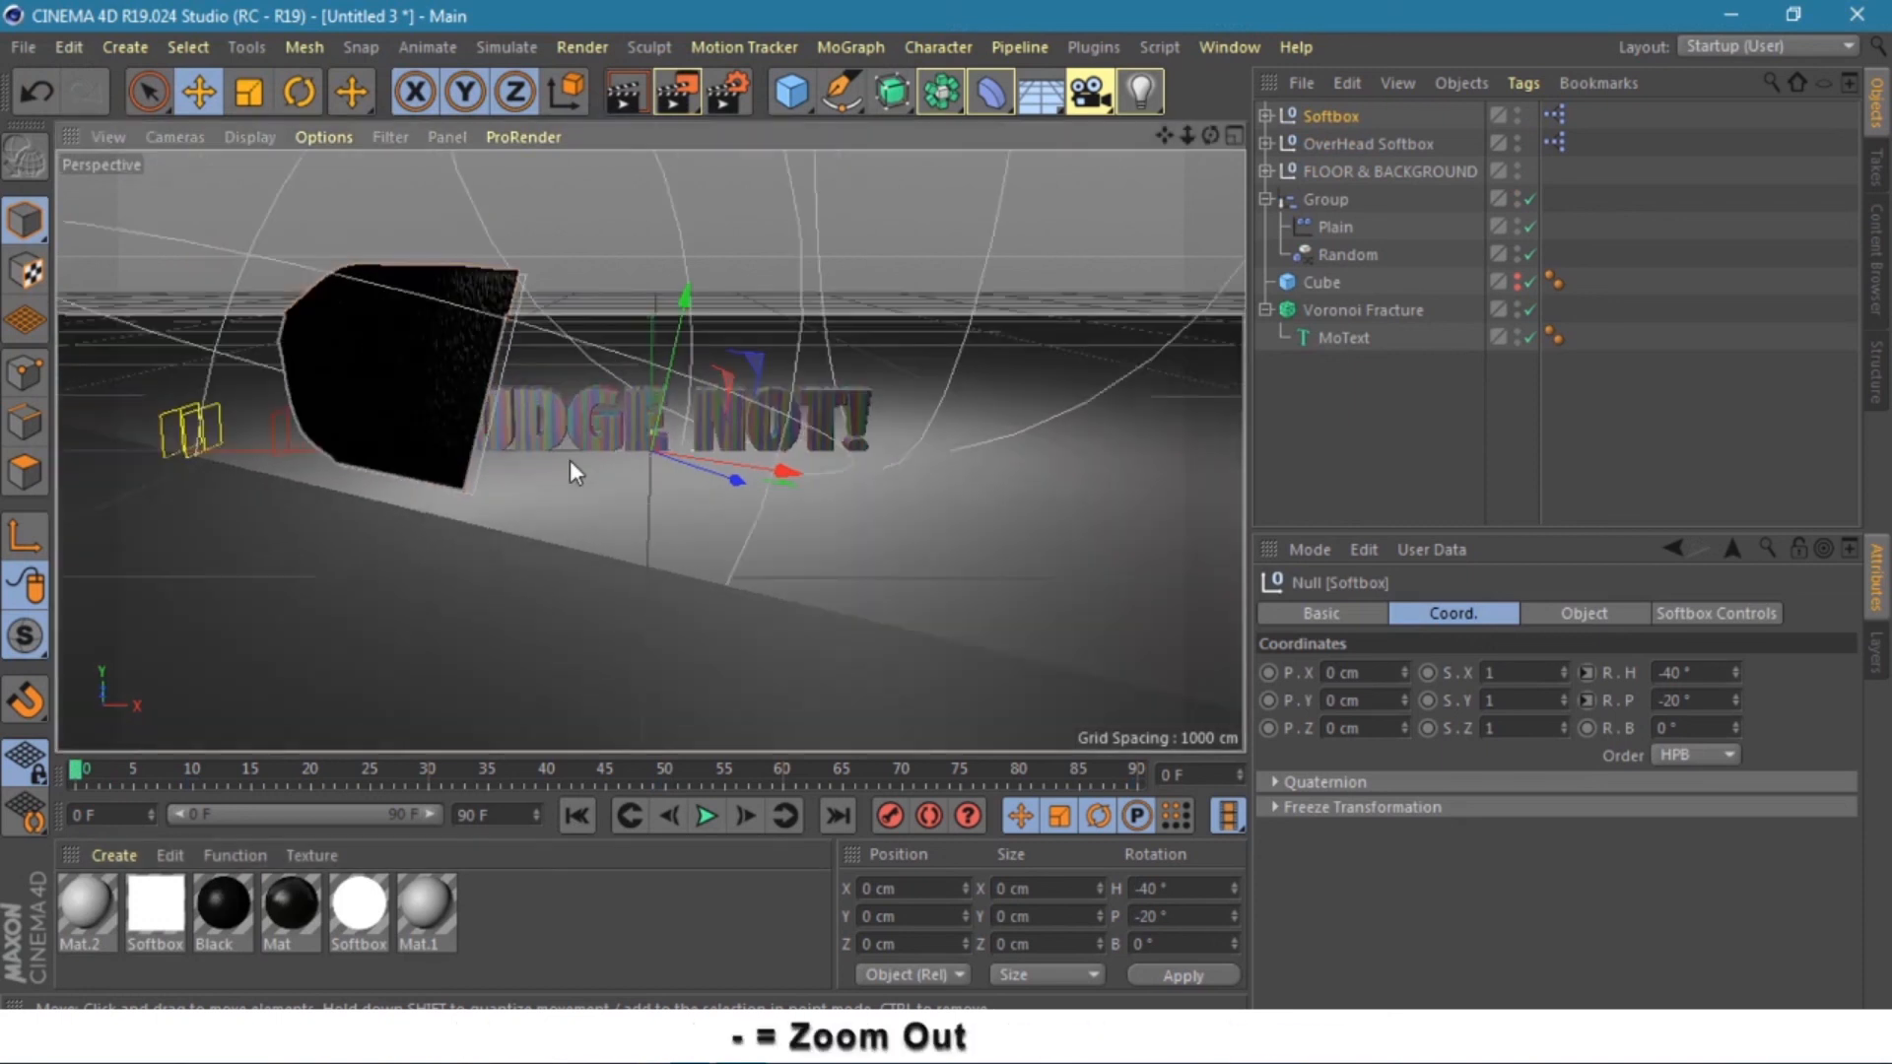
{"action": "key", "text": "minus"}
{"action": "key", "text": "minus"}
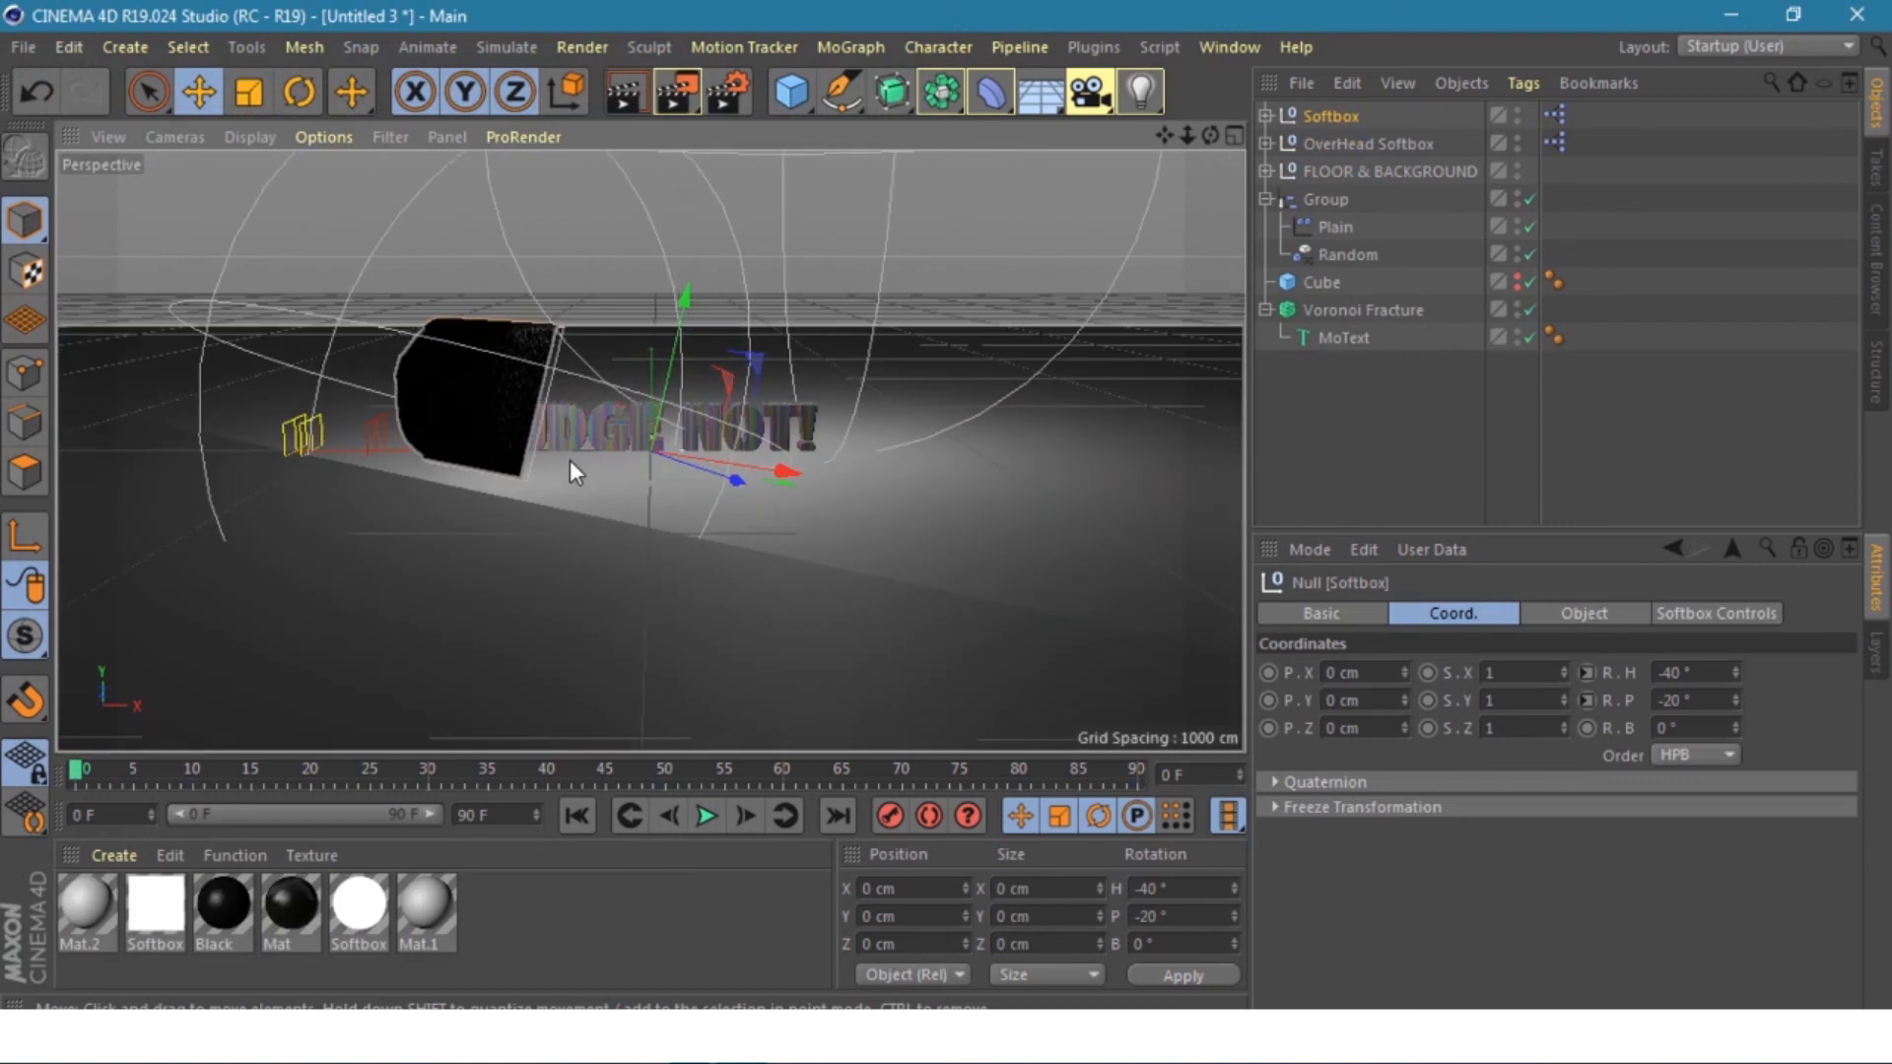
{"action": "key", "text": "minus"}
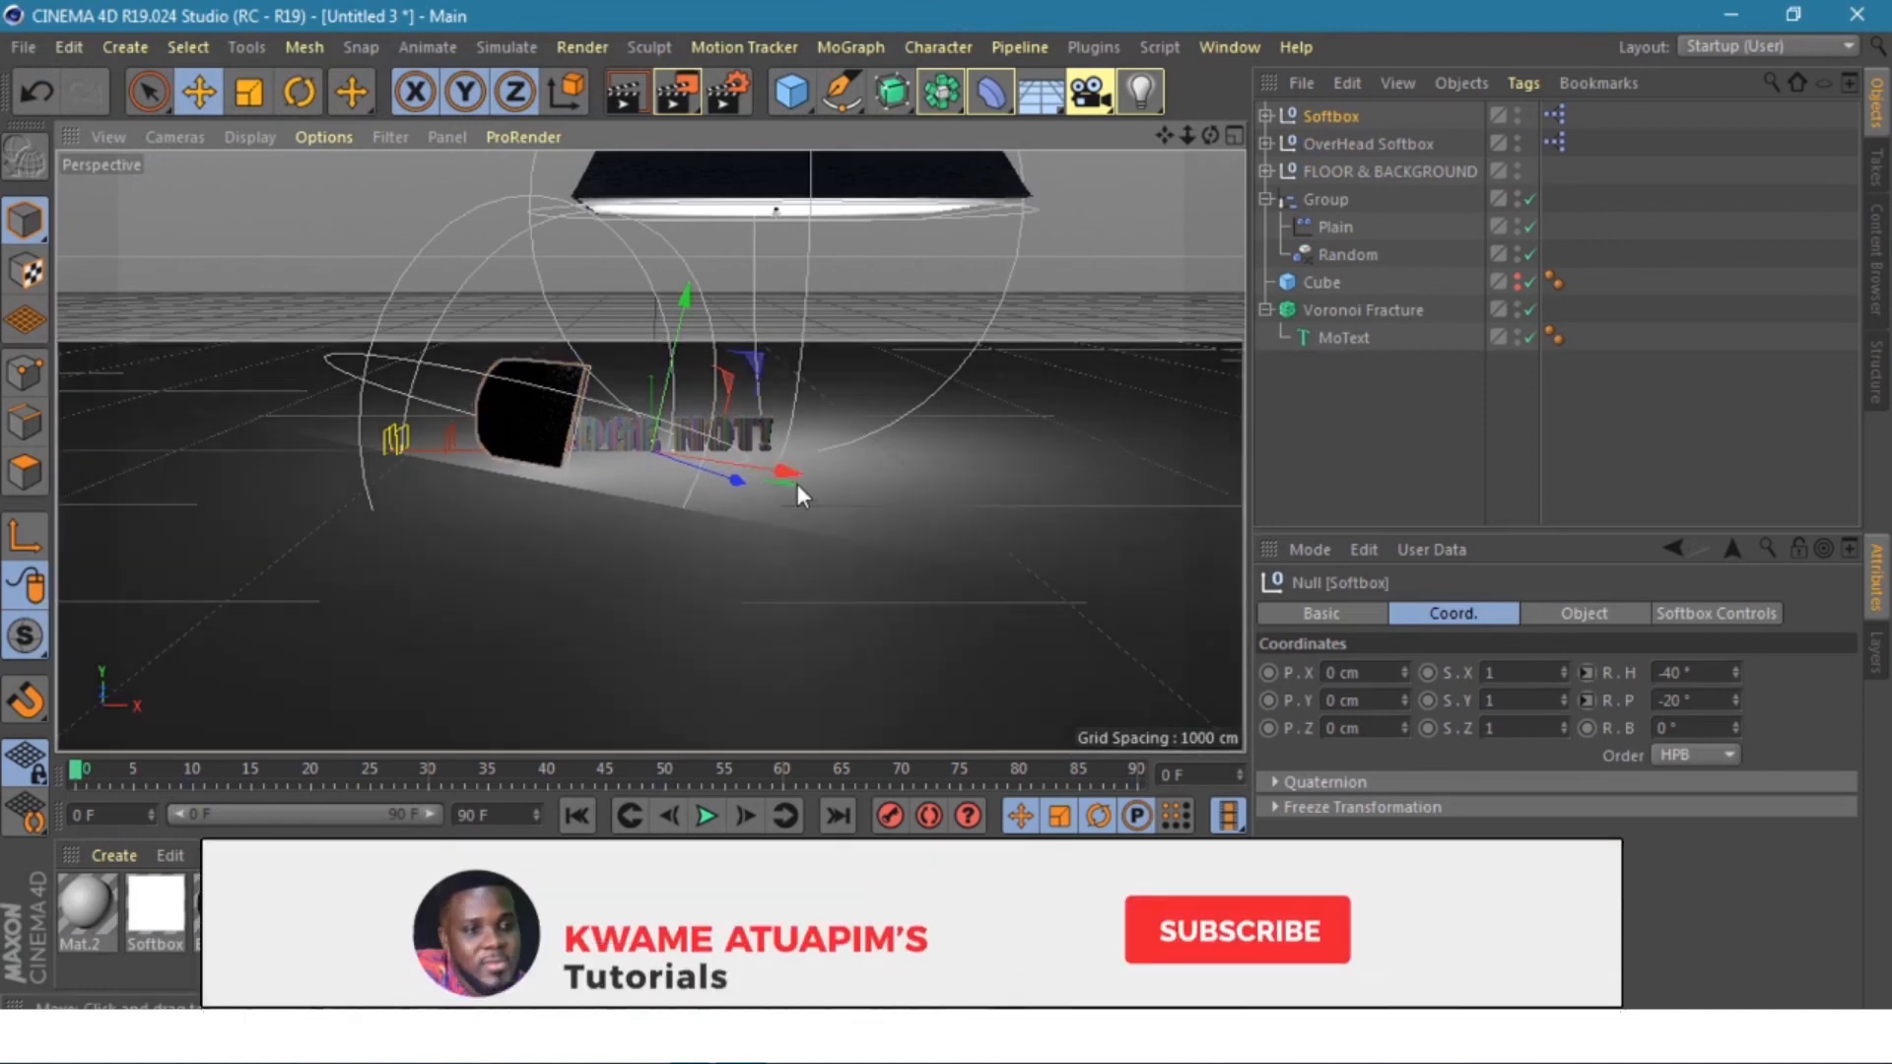
{"action": "left_click_drag", "start_coordinate": [778, 475], "coordinate": [706, 482]}
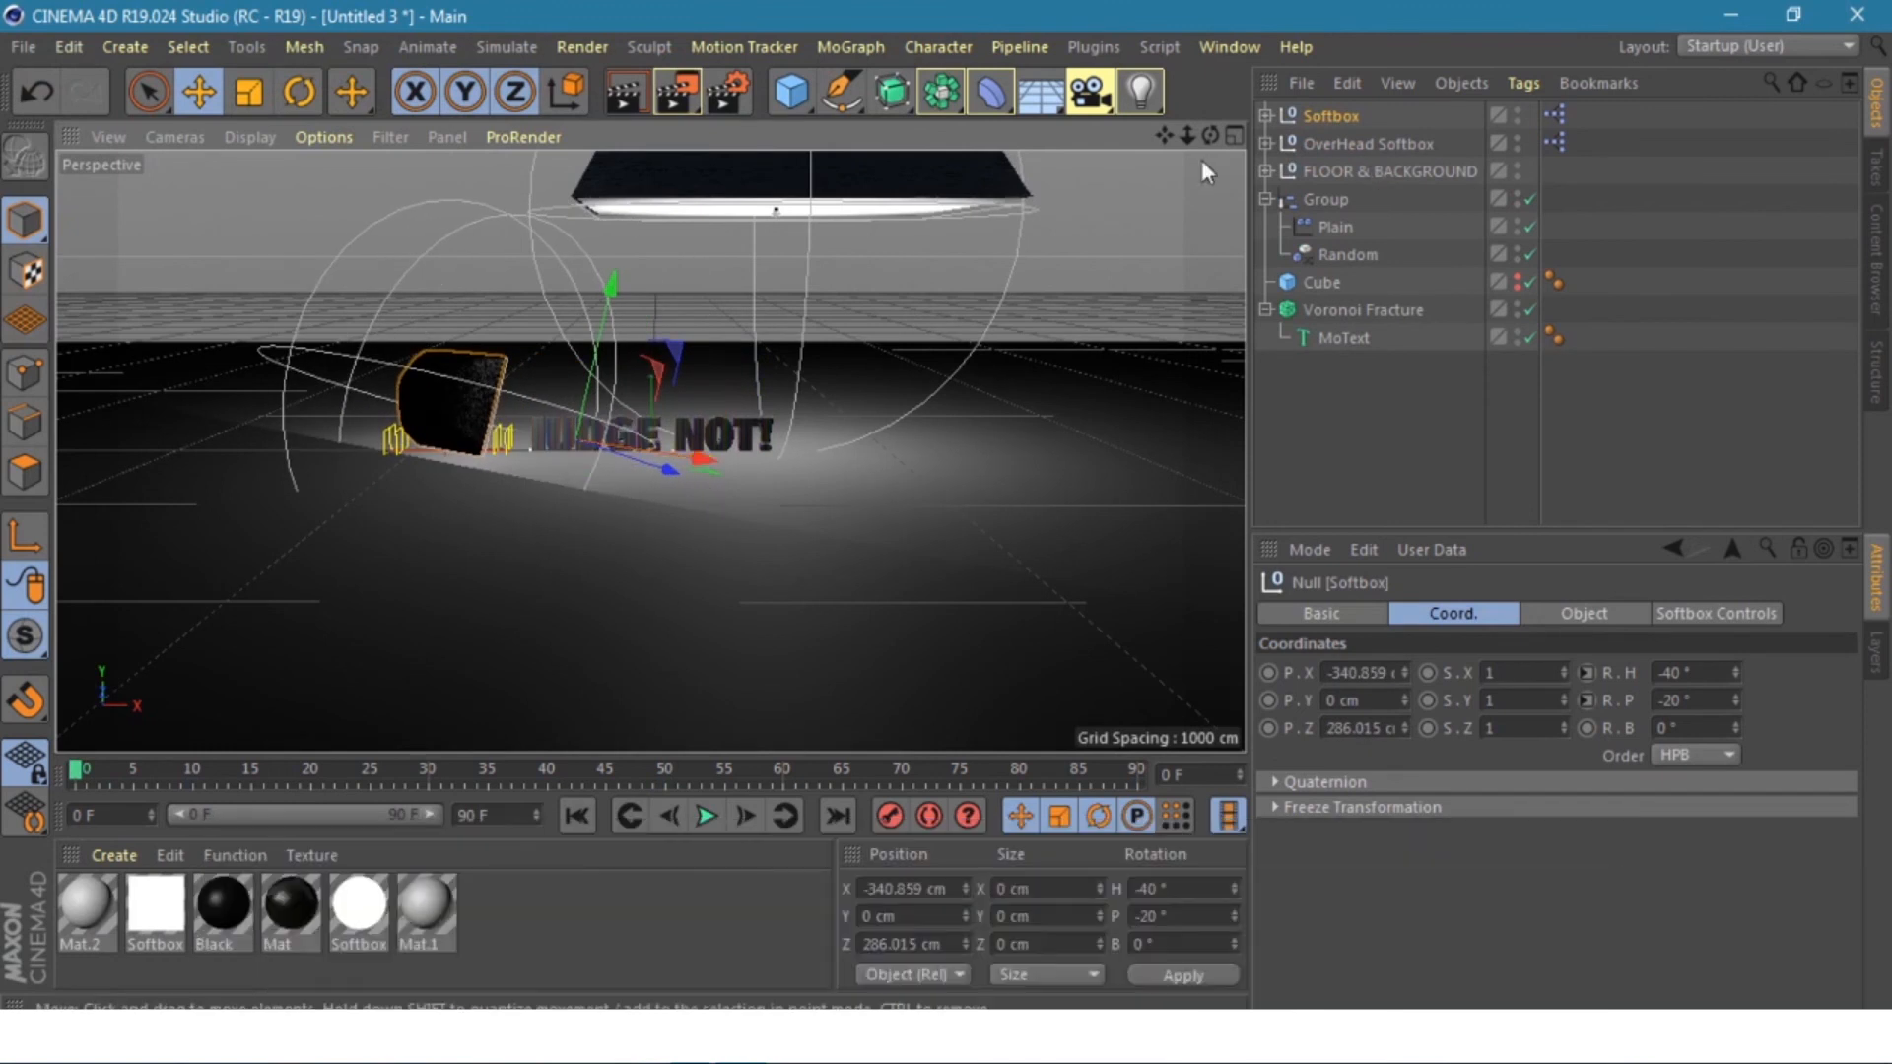
- Move the OverHead Softbox to X -54.442 cm and lower it to Y 714.092 cm
{"action": "left_click", "coordinate": [1339, 143]}
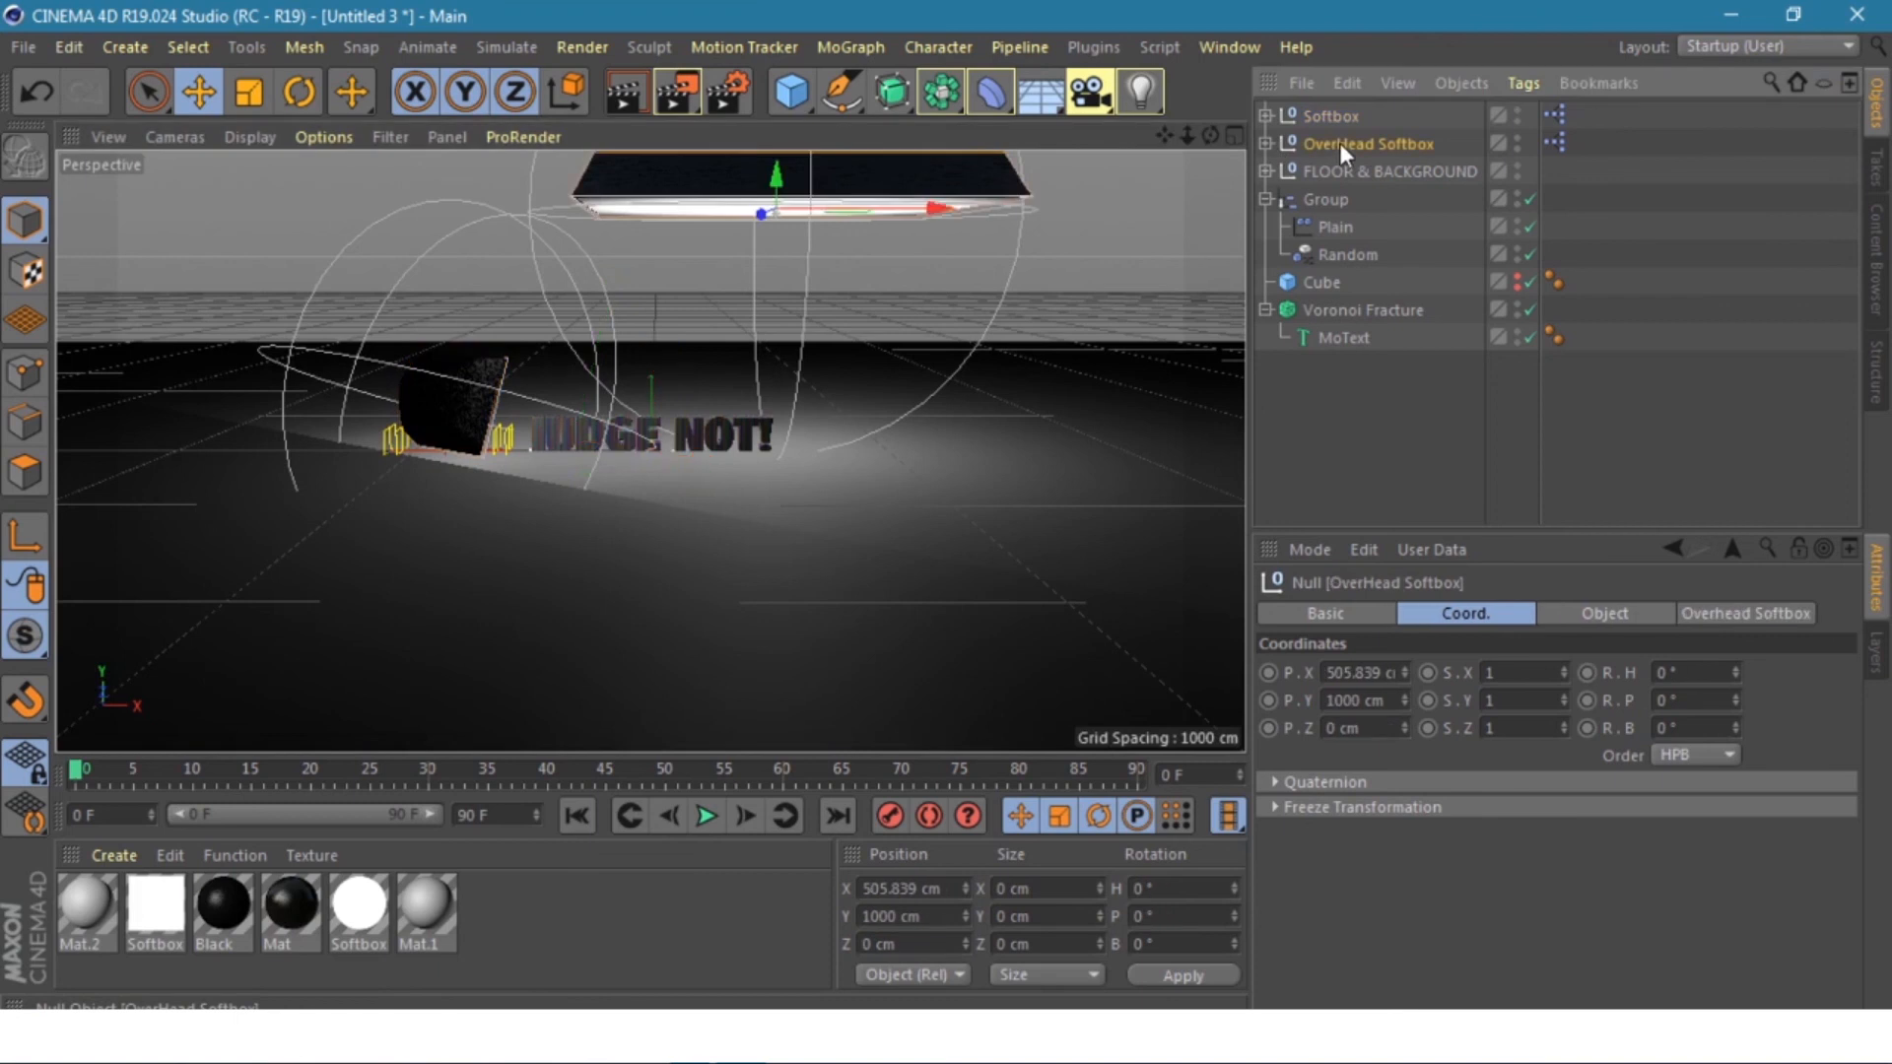
{"action": "left_click_drag", "start_coordinate": [941, 209], "coordinate": [830, 241]}
{"action": "key", "text": "minus"}
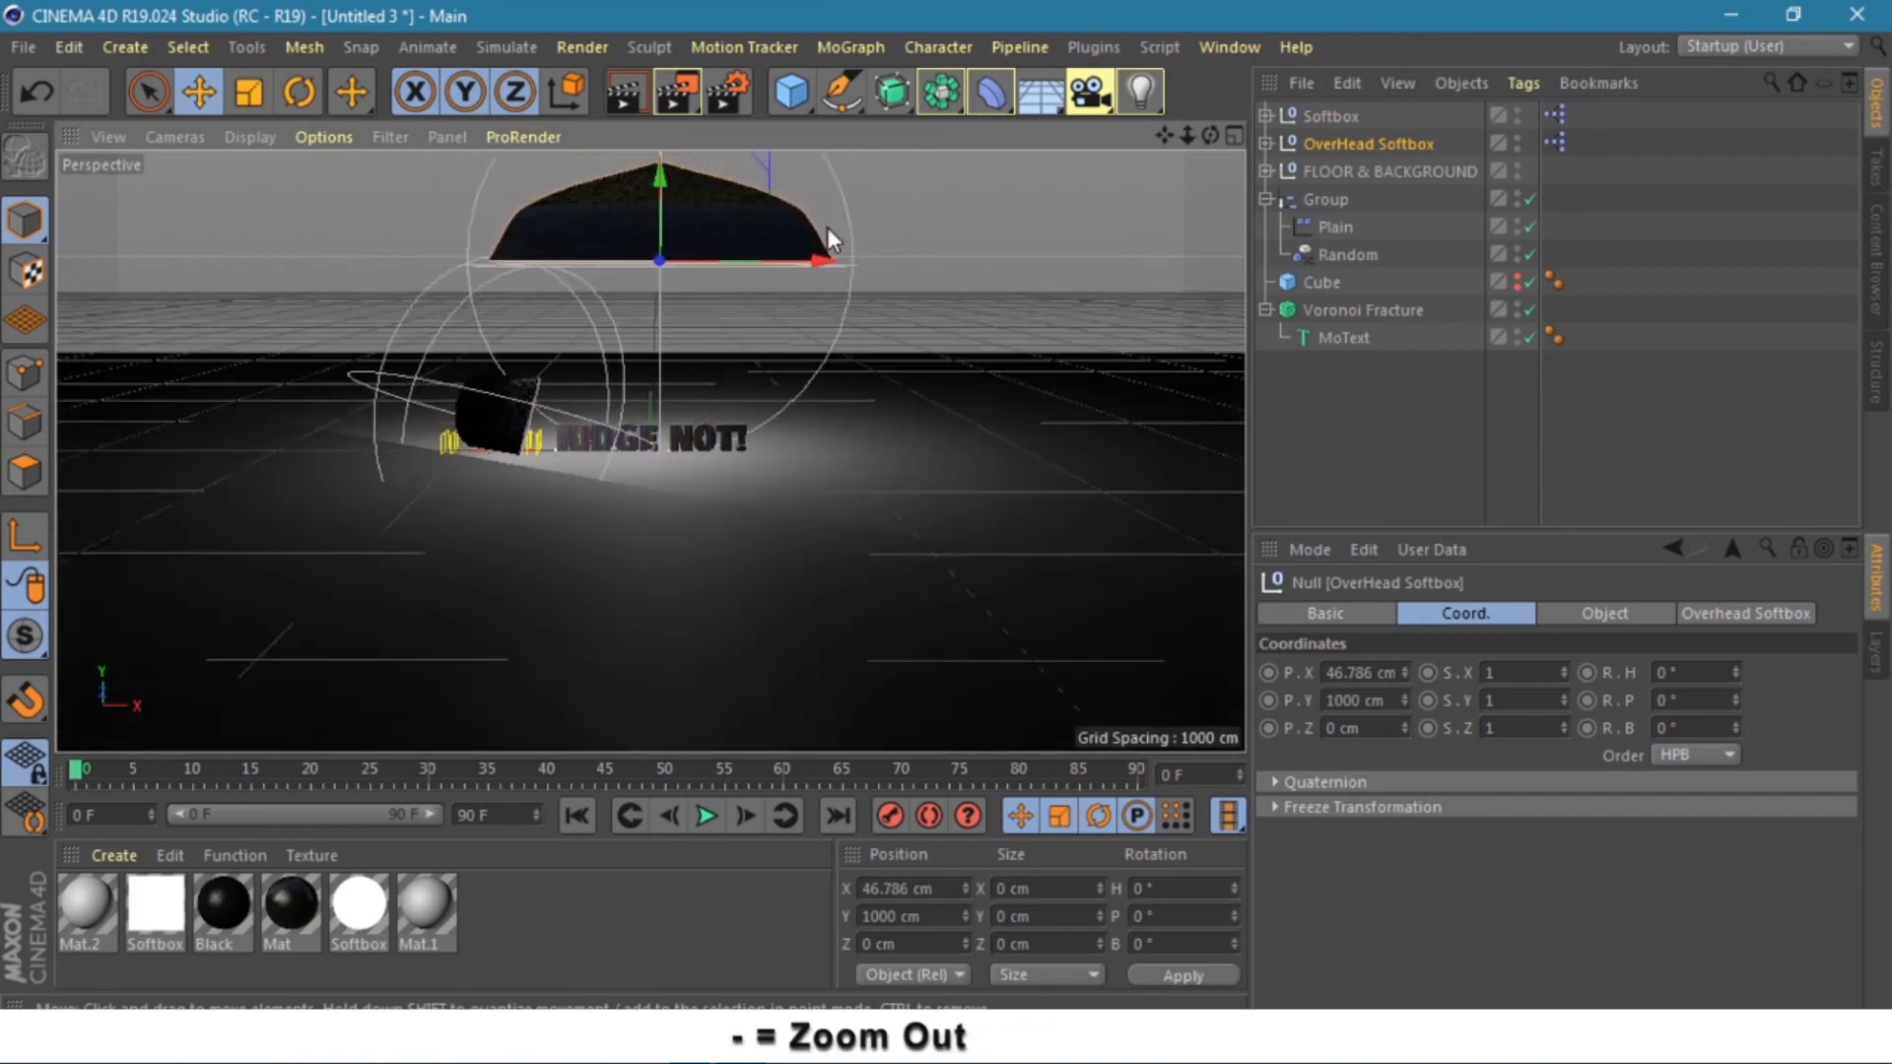
{"action": "key", "text": "minus"}
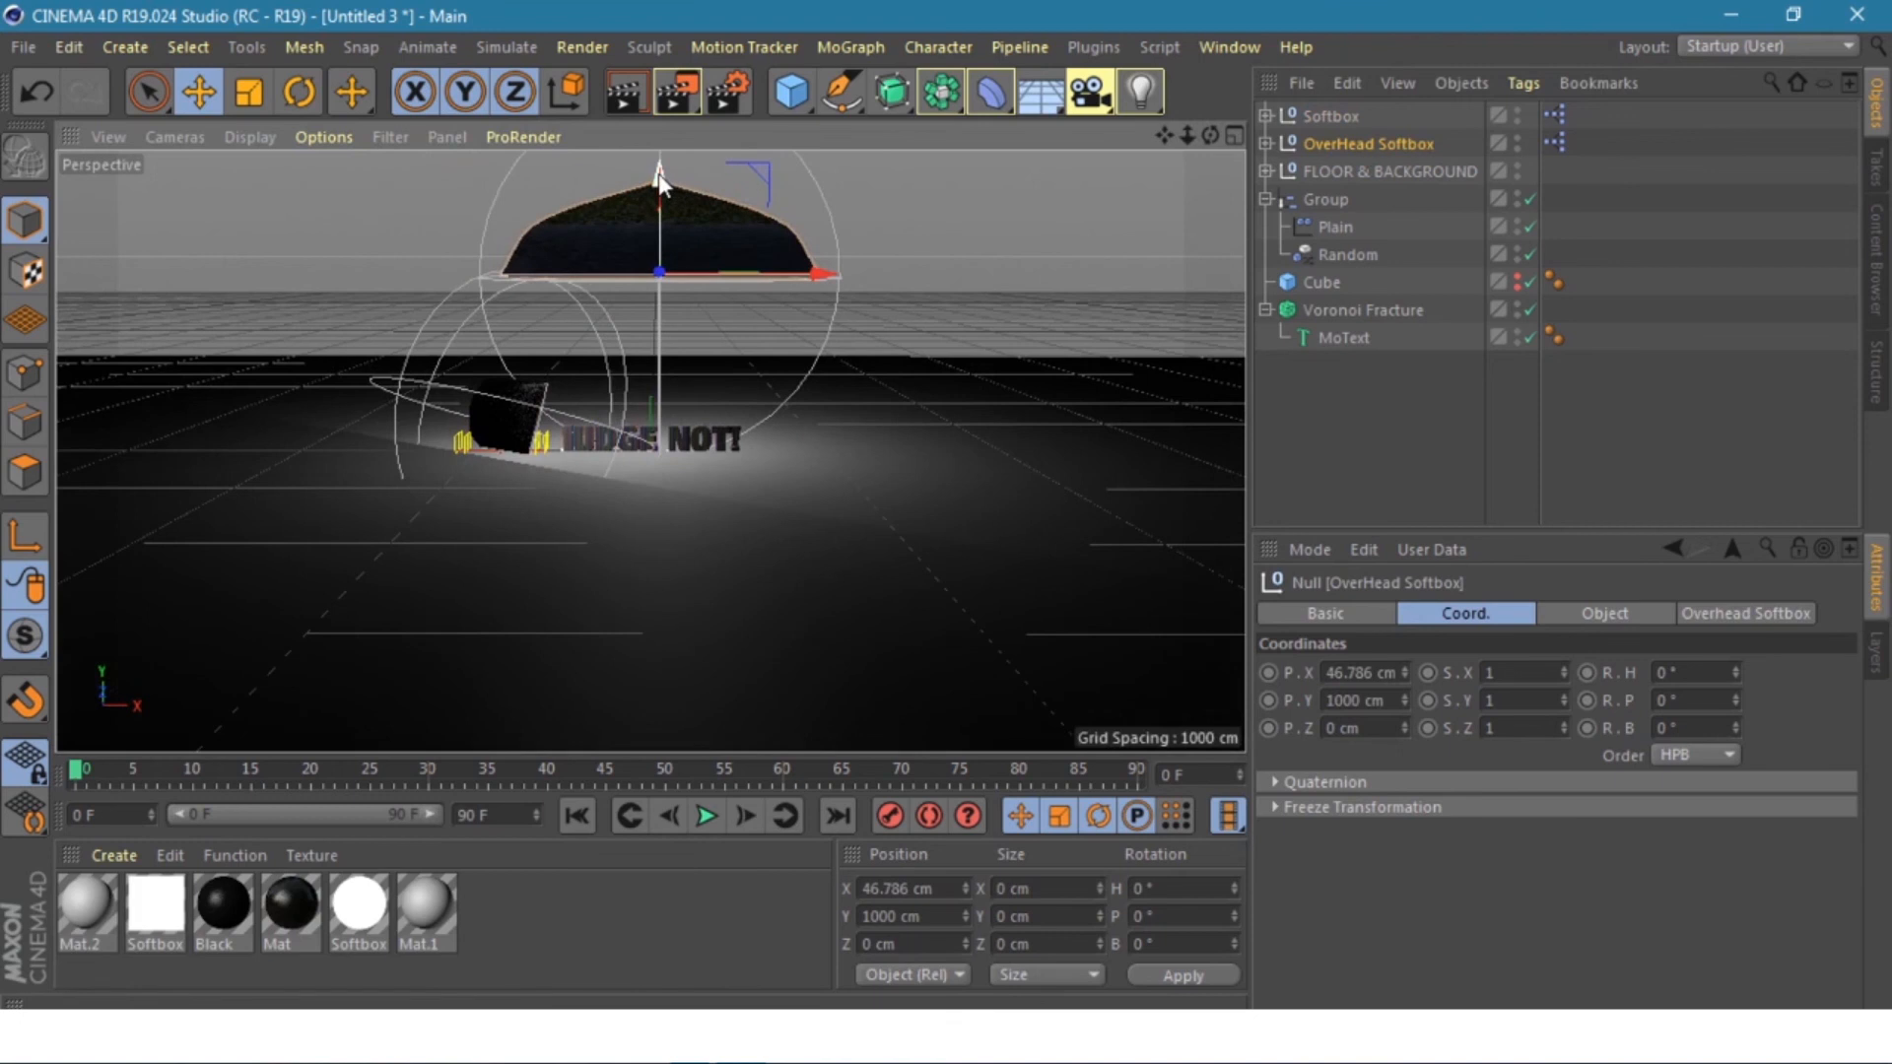
{"action": "left_click_drag", "start_coordinate": [658, 173], "coordinate": [659, 227]}
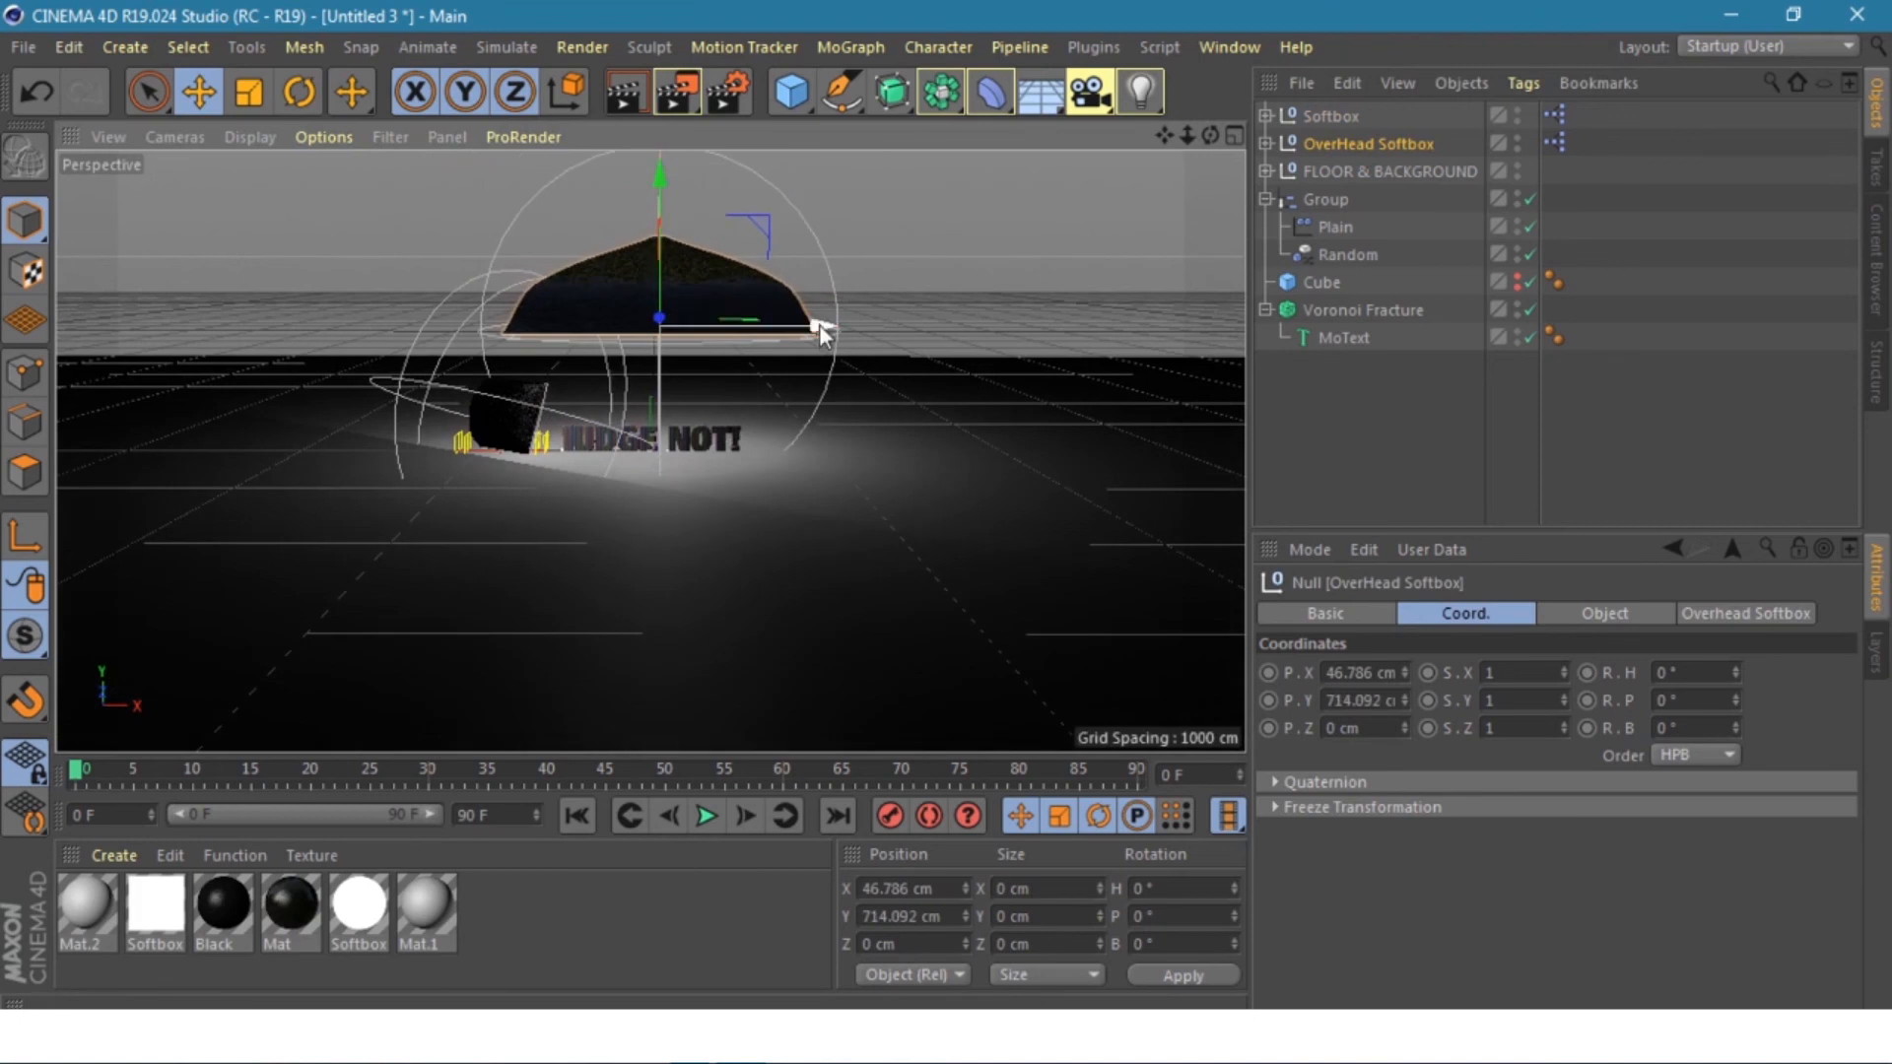
{"action": "left_click_drag", "start_coordinate": [820, 323], "coordinate": [802, 329]}
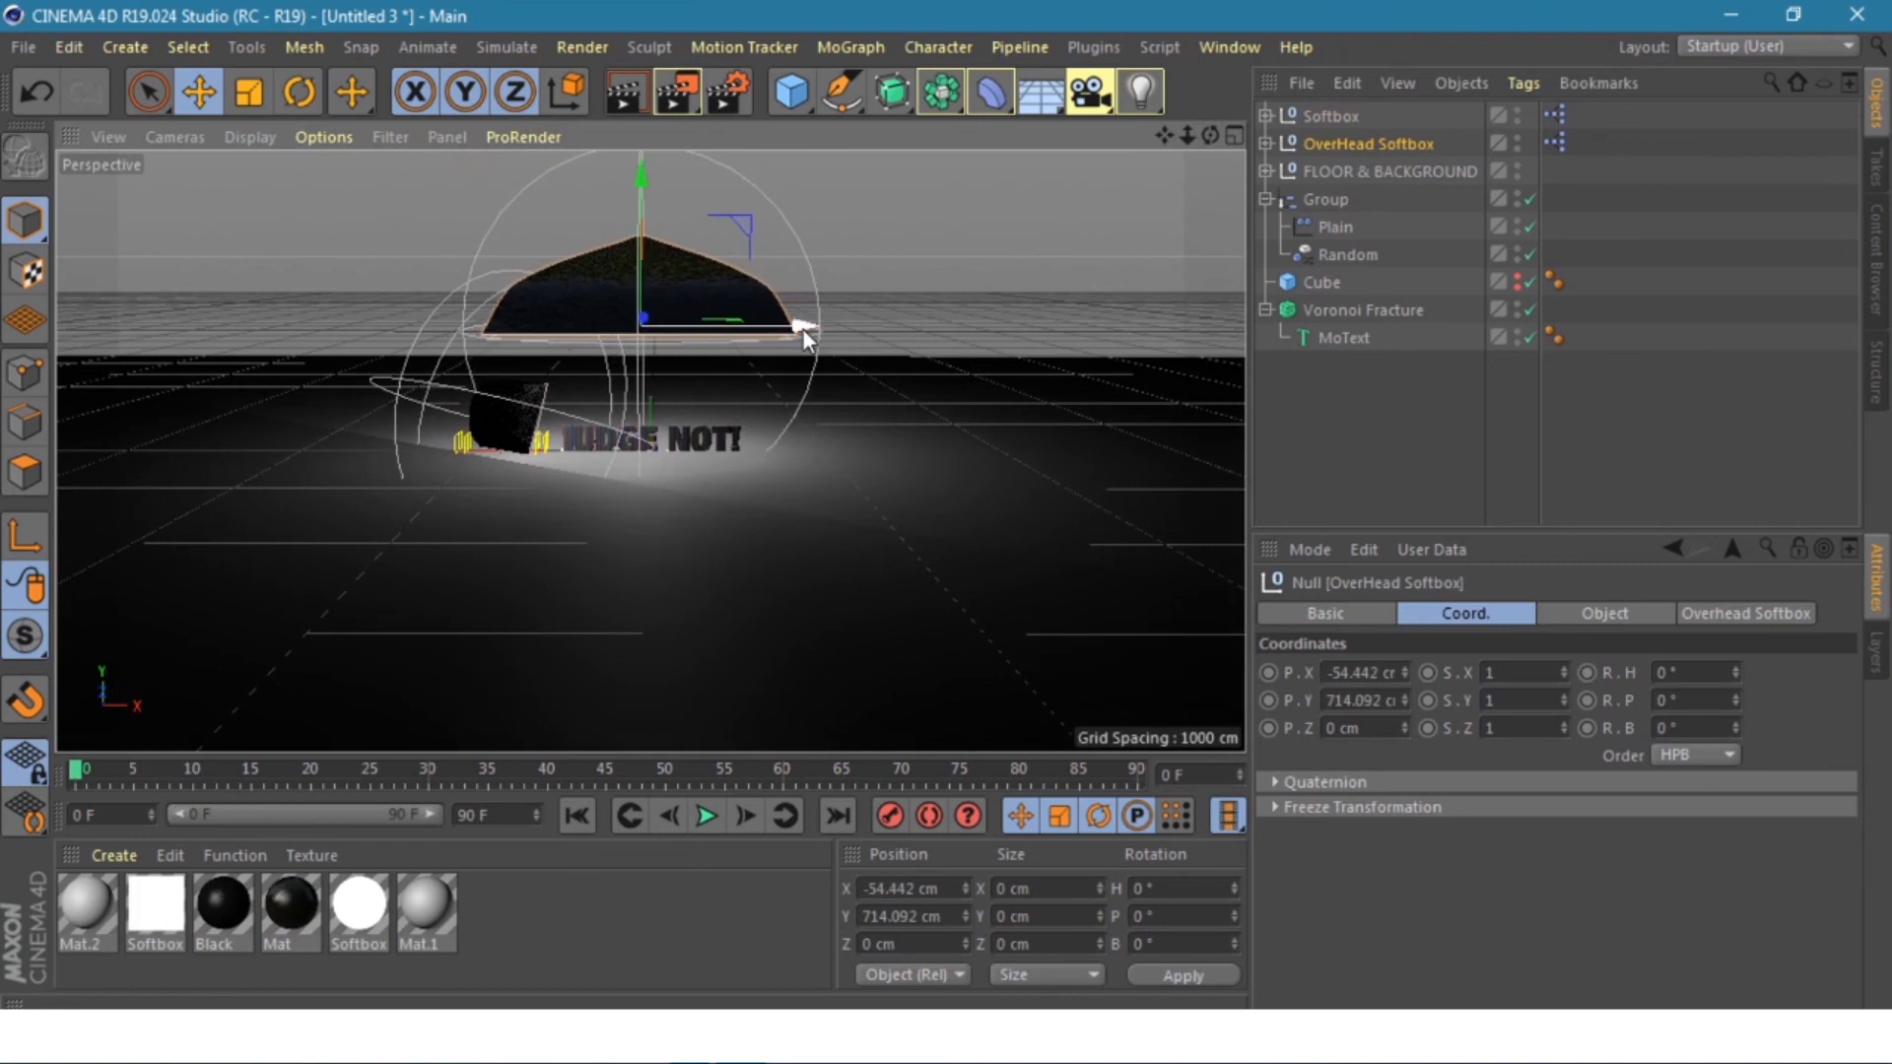
{"action": "key", "text": "plus"}
{"action": "key", "text": "plus"}
{"action": "key", "text": "plus"}
{"action": "key", "text": "plus"}
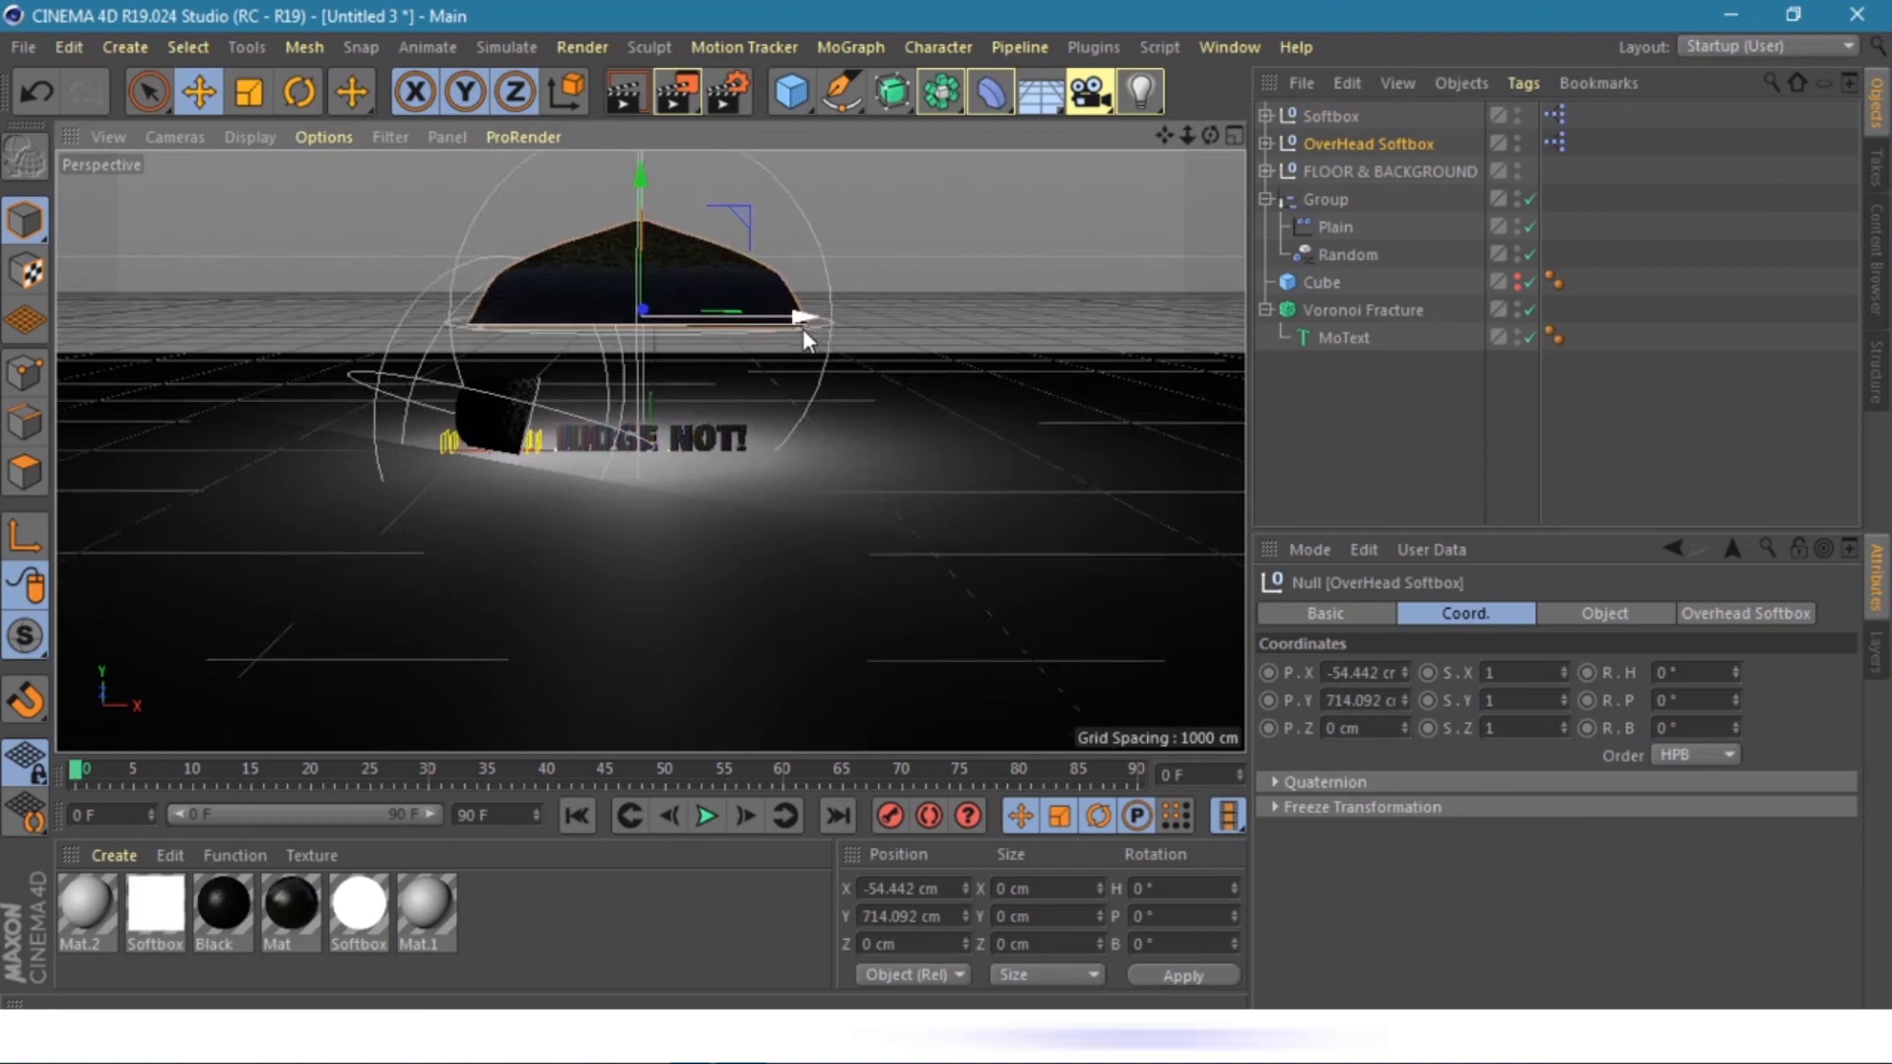
{"action": "key", "text": "plus"}
{"action": "key", "text": "plus"}
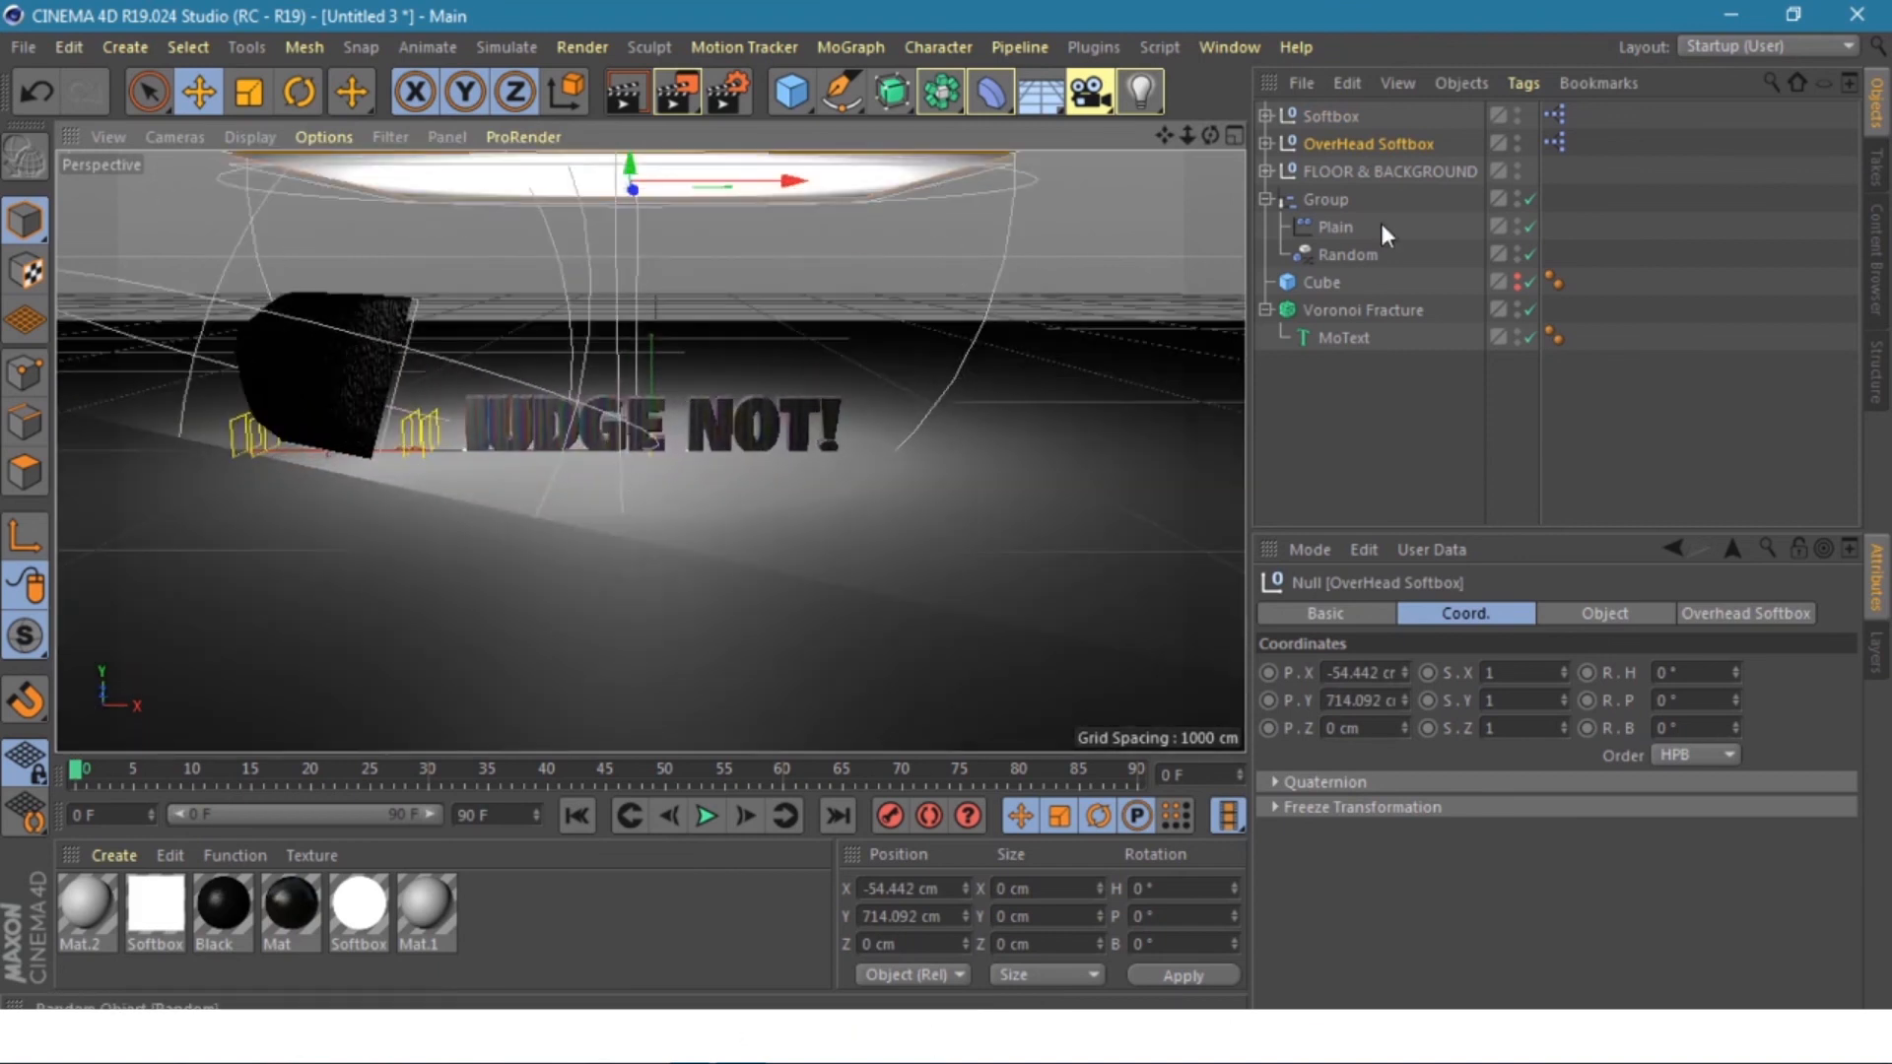
- Push the side Softbox farther left and lower FLOOR & BACKGROUND to Y -86.39 cm
{"action": "left_click", "coordinate": [1321, 114]}
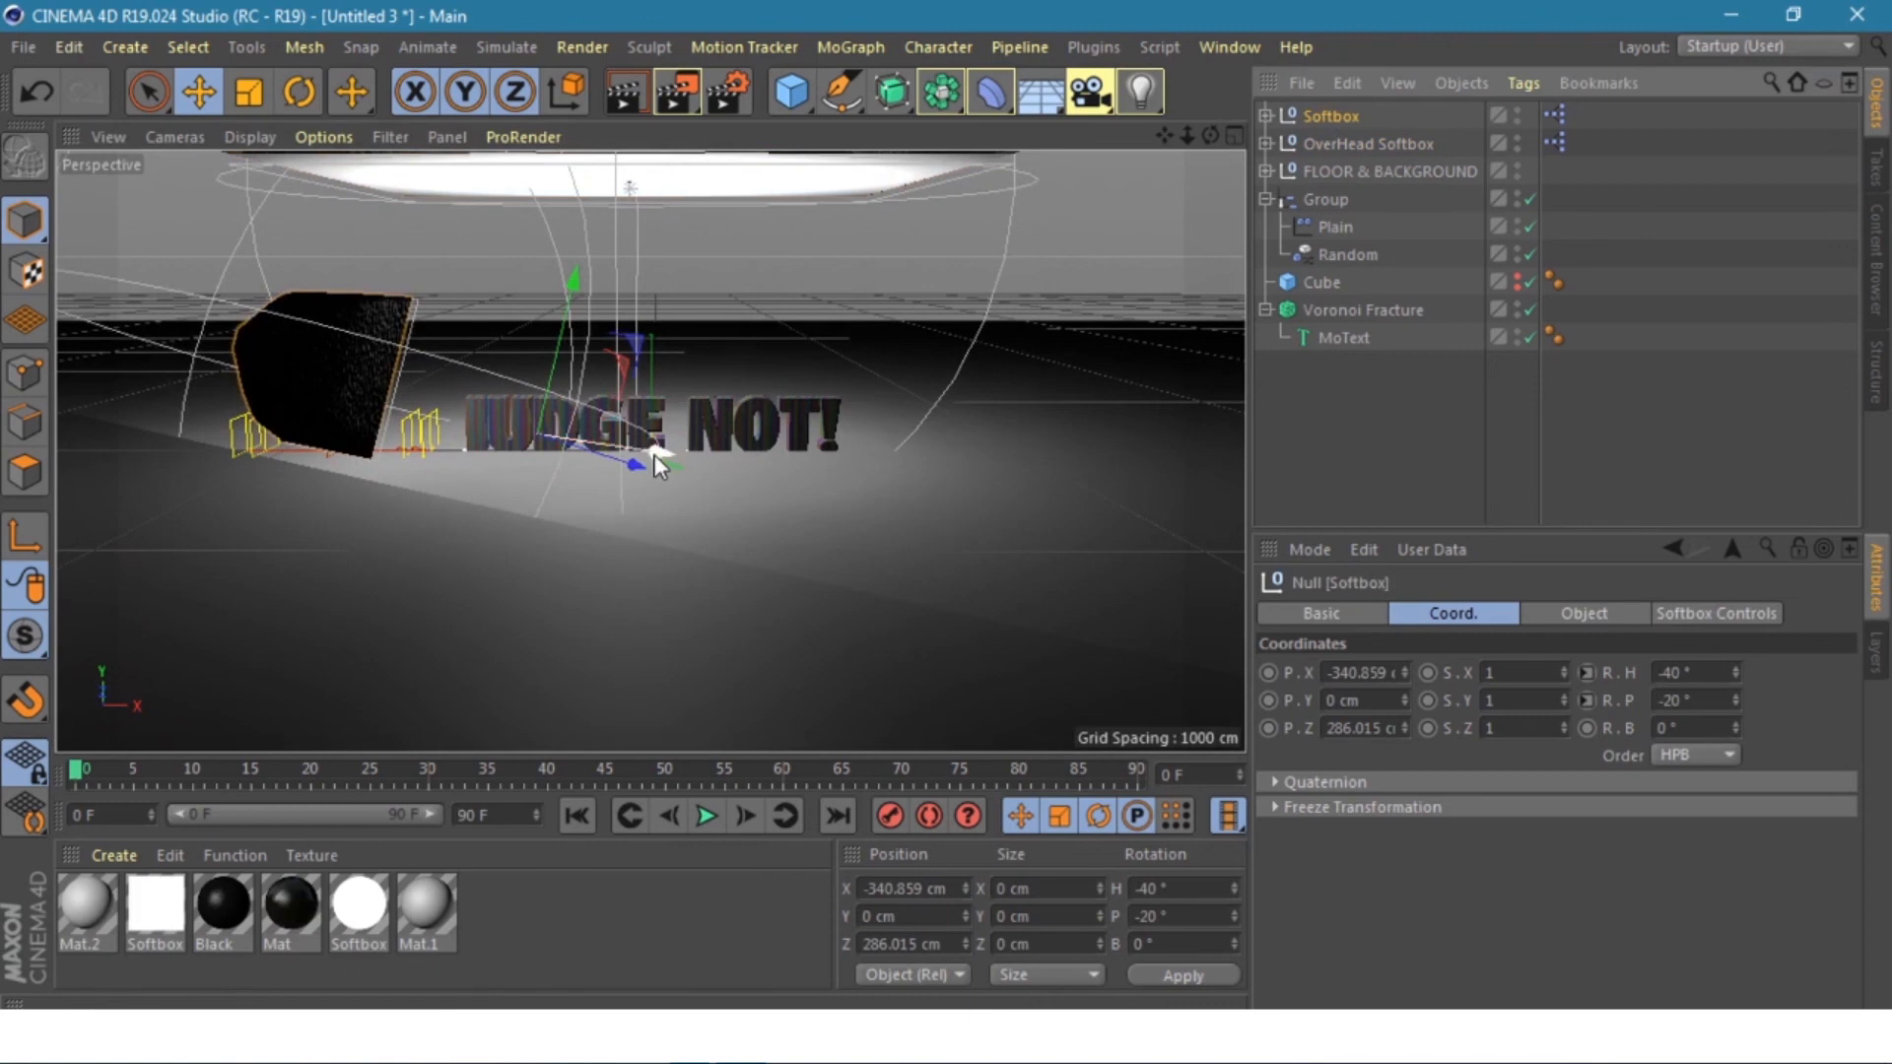
{"action": "left_click_drag", "start_coordinate": [657, 452], "coordinate": [483, 482]}
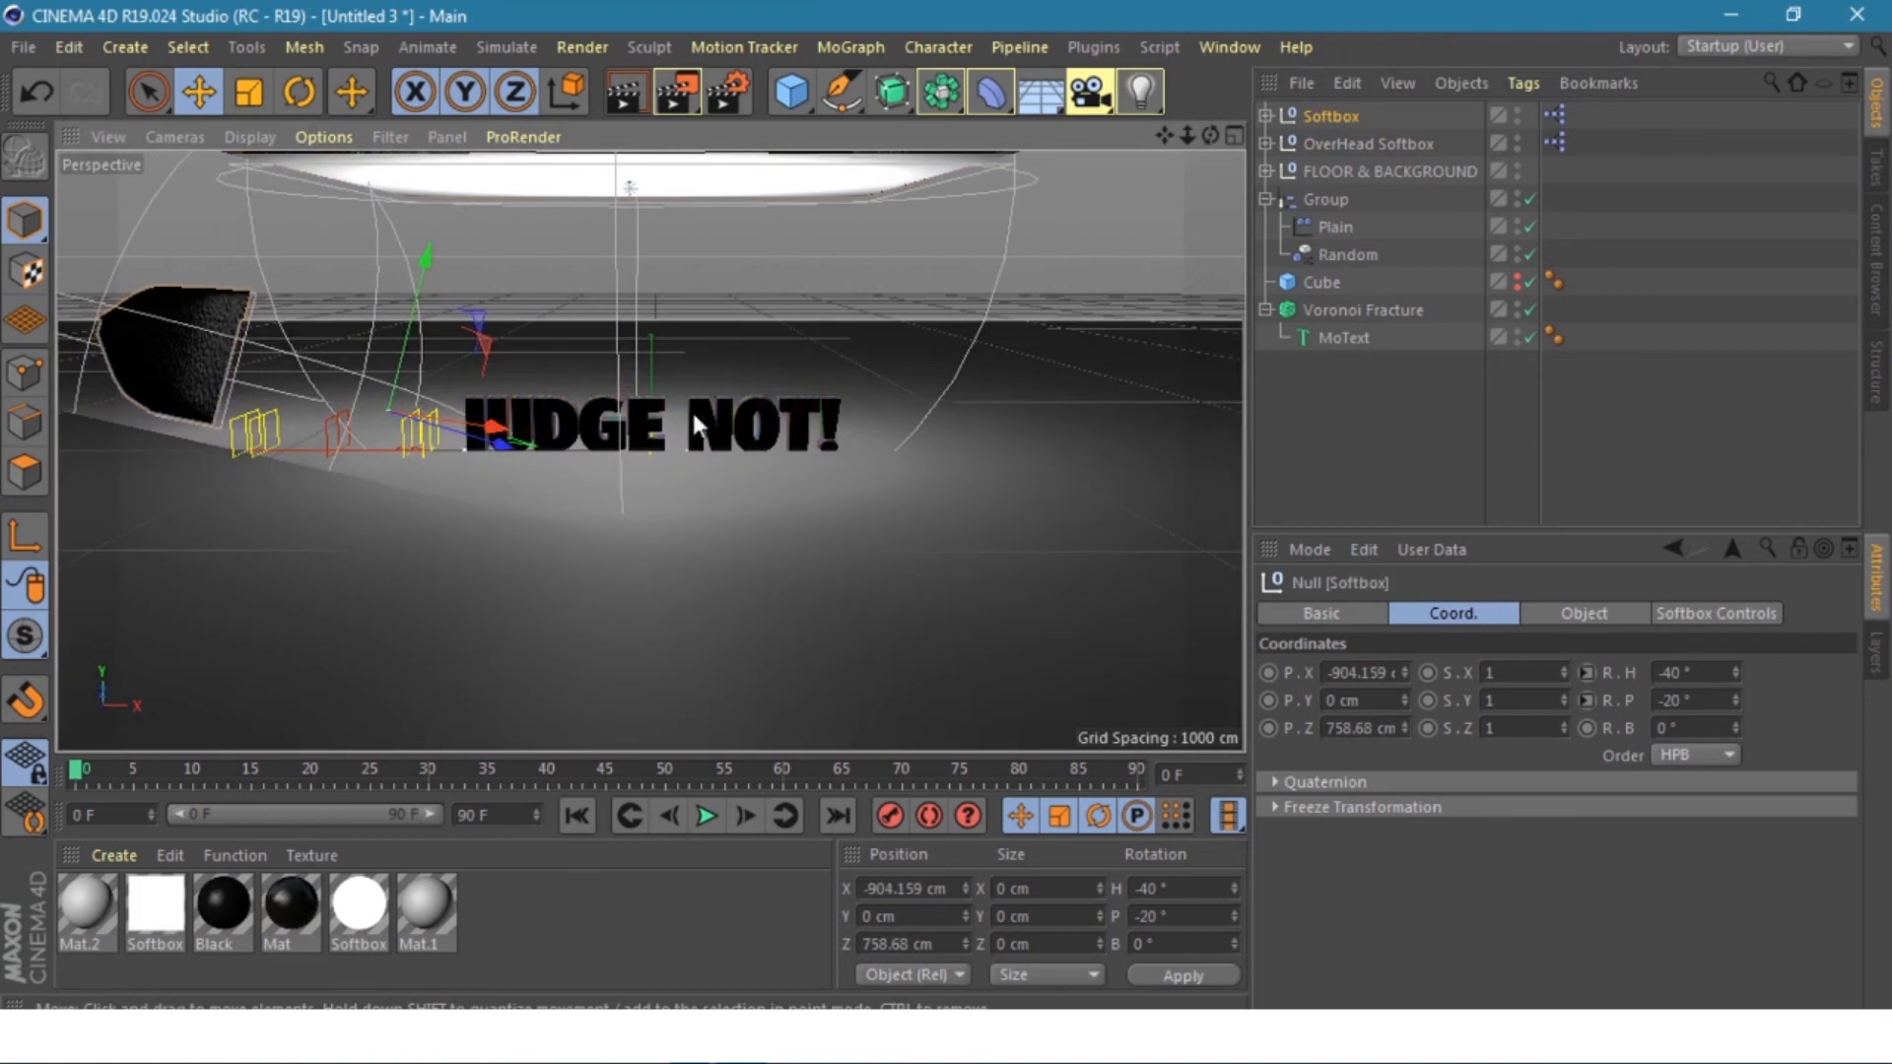
{"action": "left_click", "coordinate": [1351, 169]}
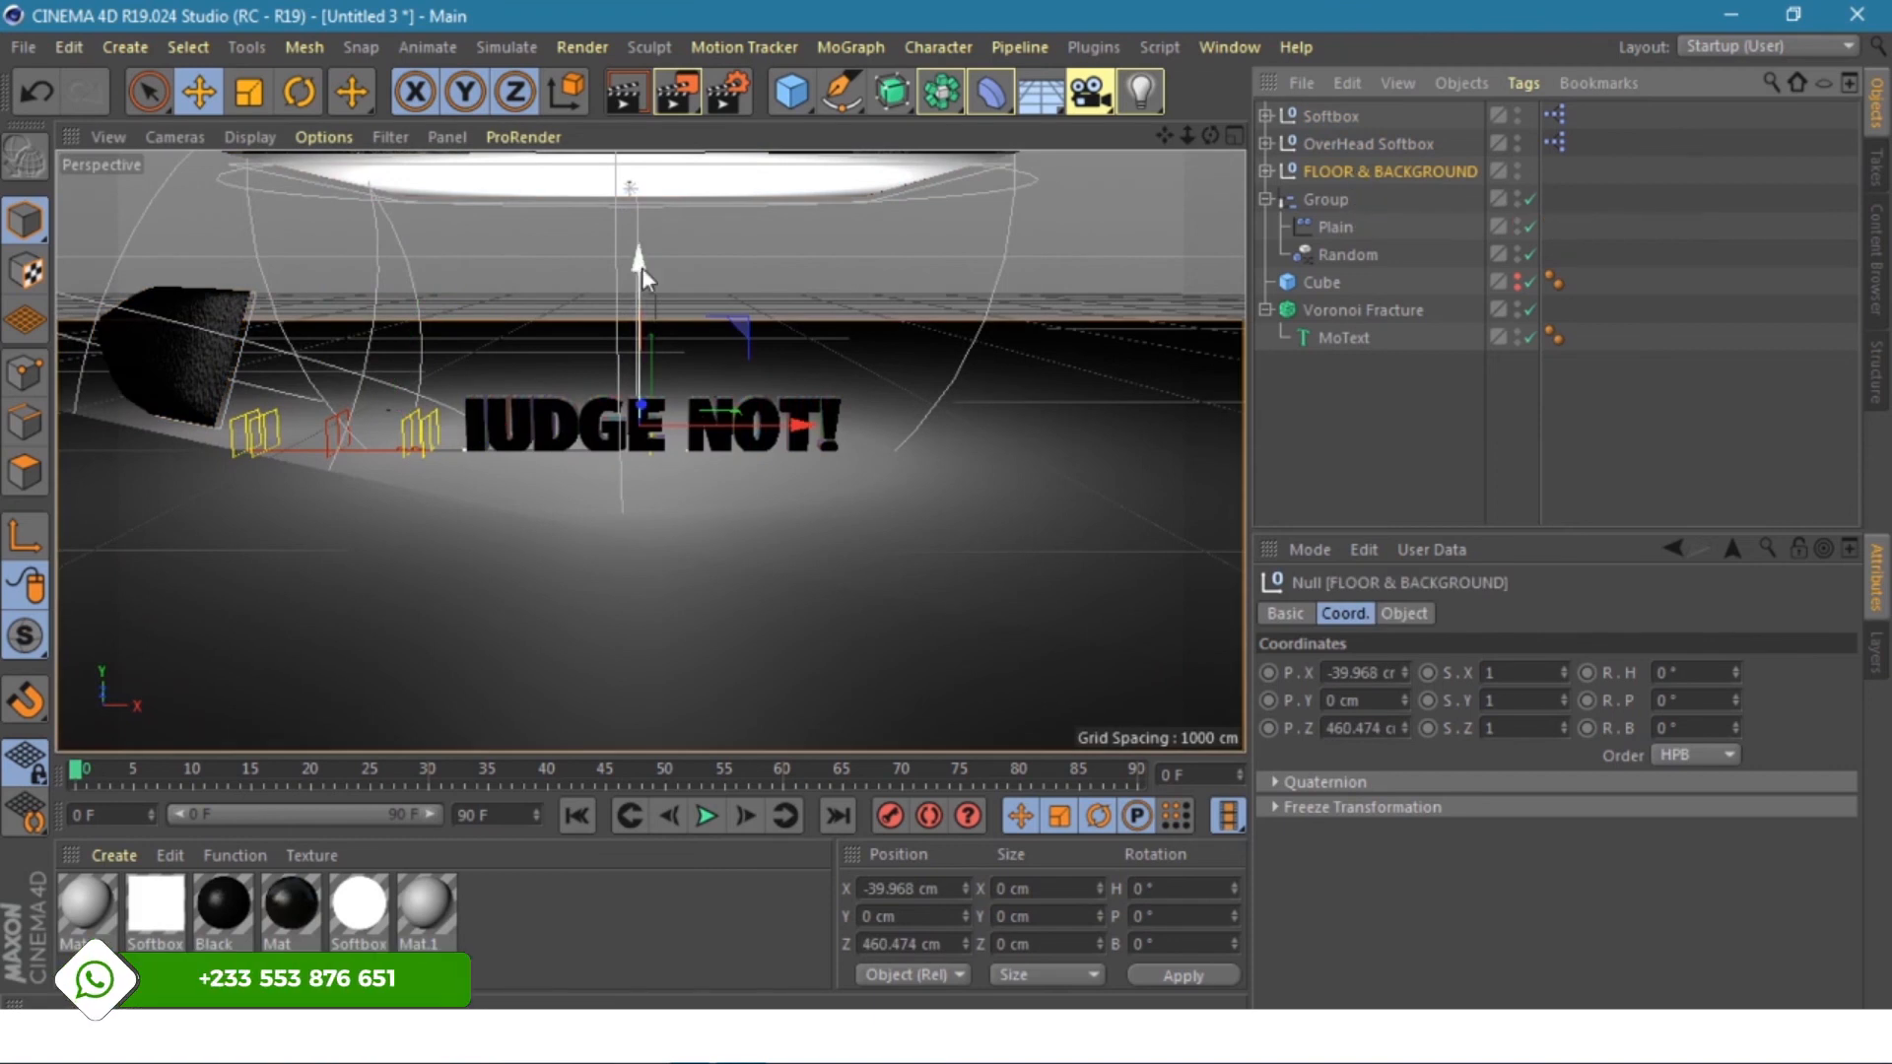
{"action": "left_click_drag", "start_coordinate": [637, 258], "coordinate": [641, 287]}
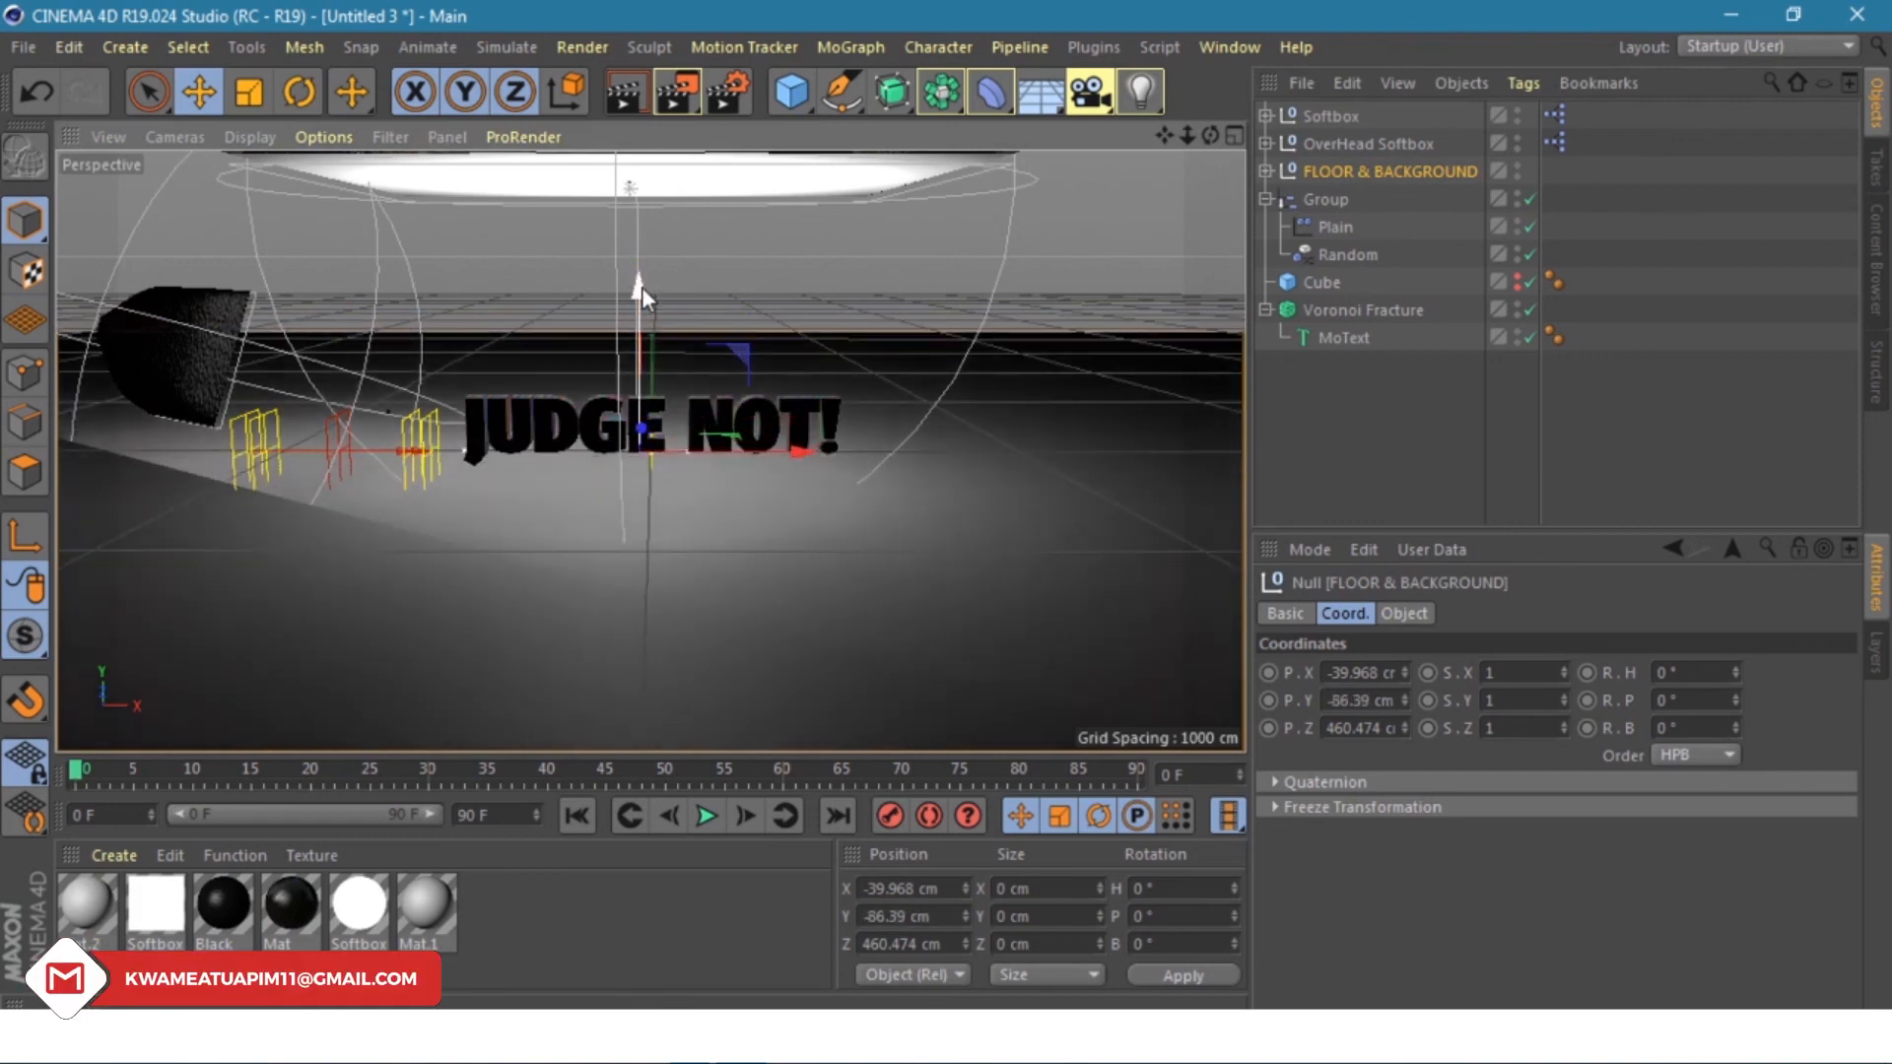
{"action": "scroll", "coordinate": [641, 287], "scroll_direction": "up", "scroll_amount": 8}
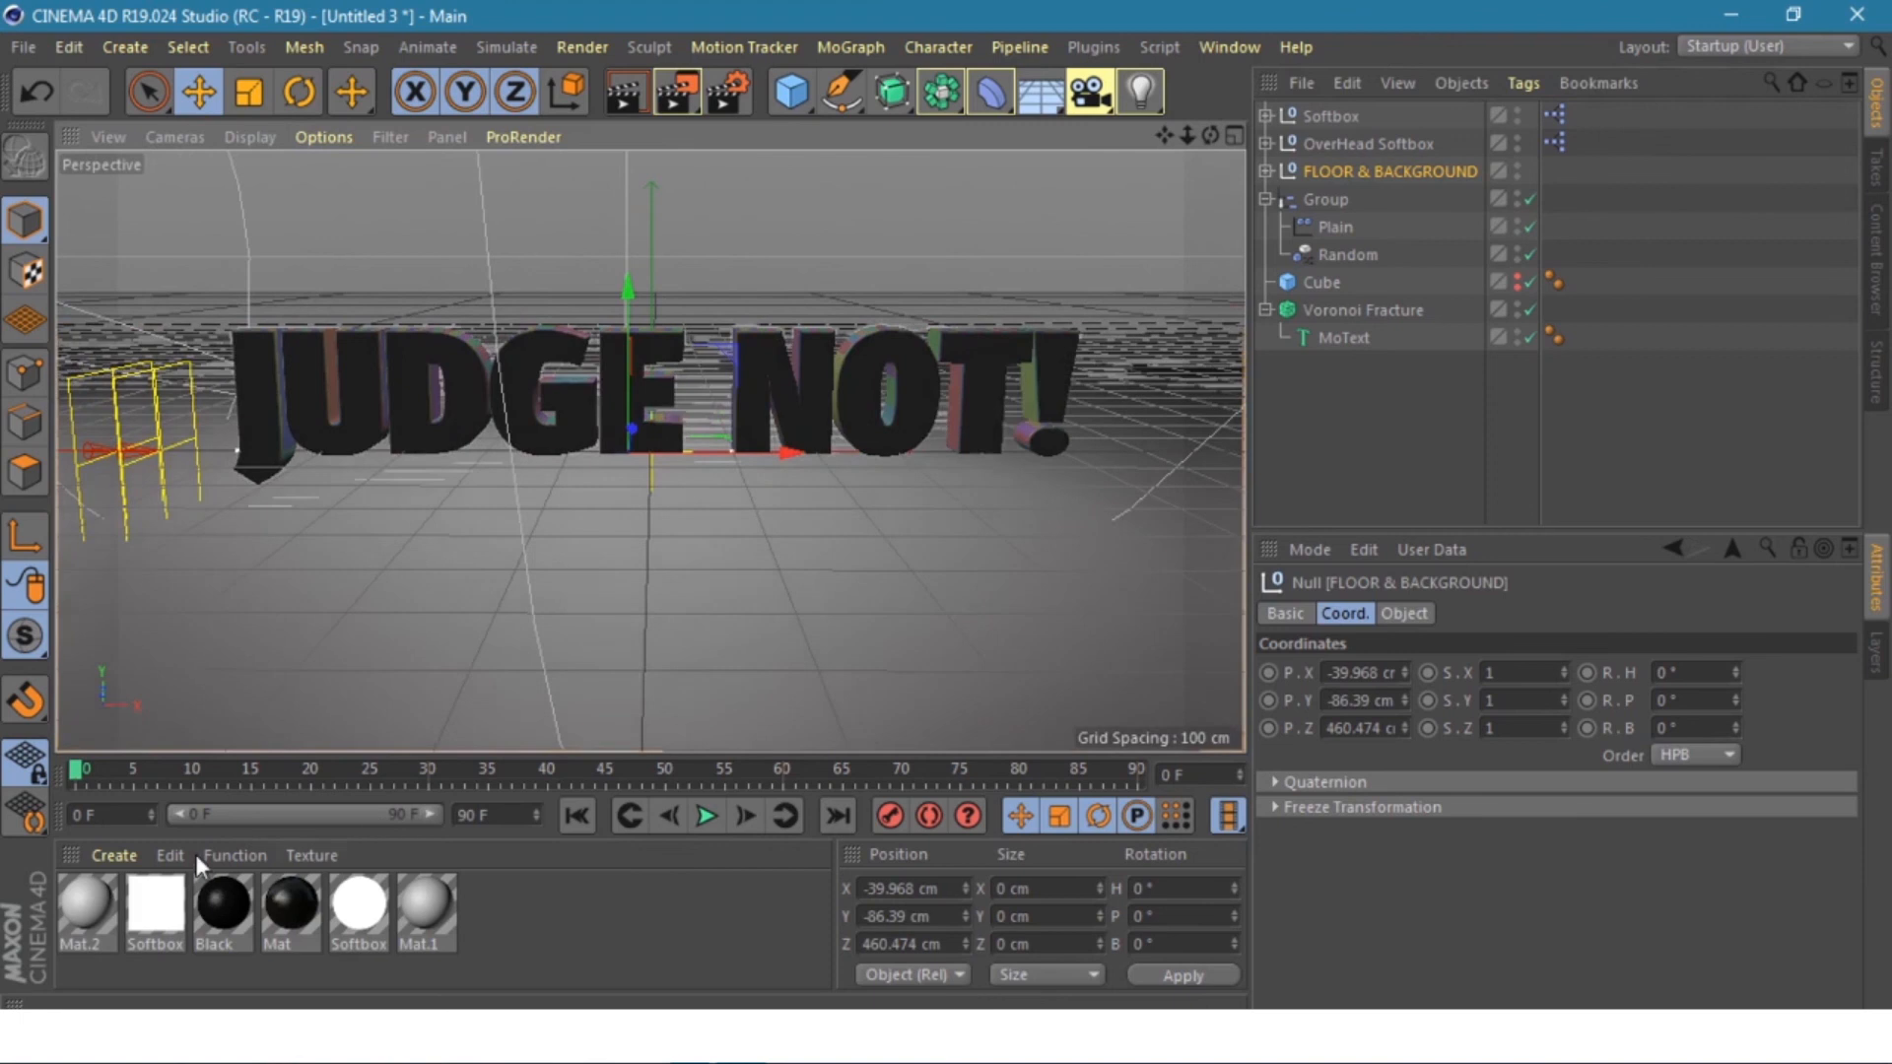
- Load the MercyMat library through the Material Manager's Create > Load Materials
{"action": "left_click", "coordinate": [114, 857]}
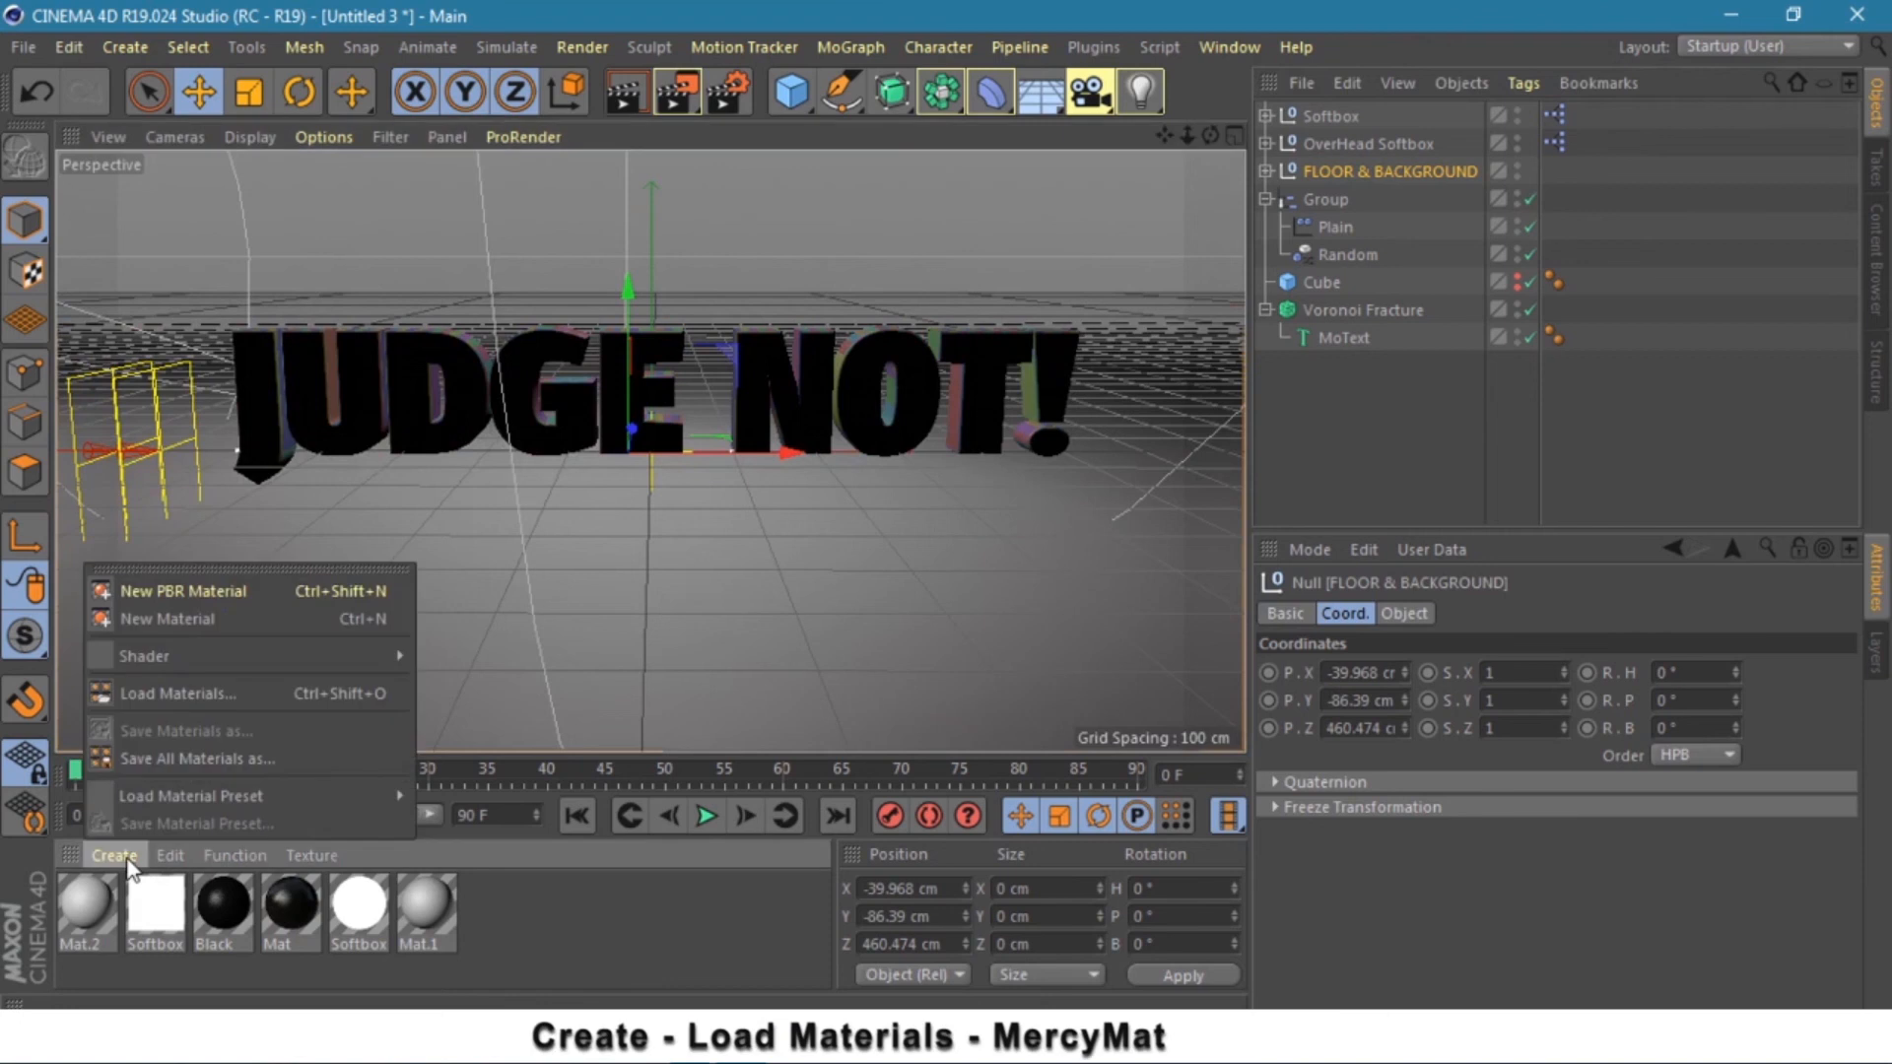
{"action": "left_click", "coordinate": [180, 694]}
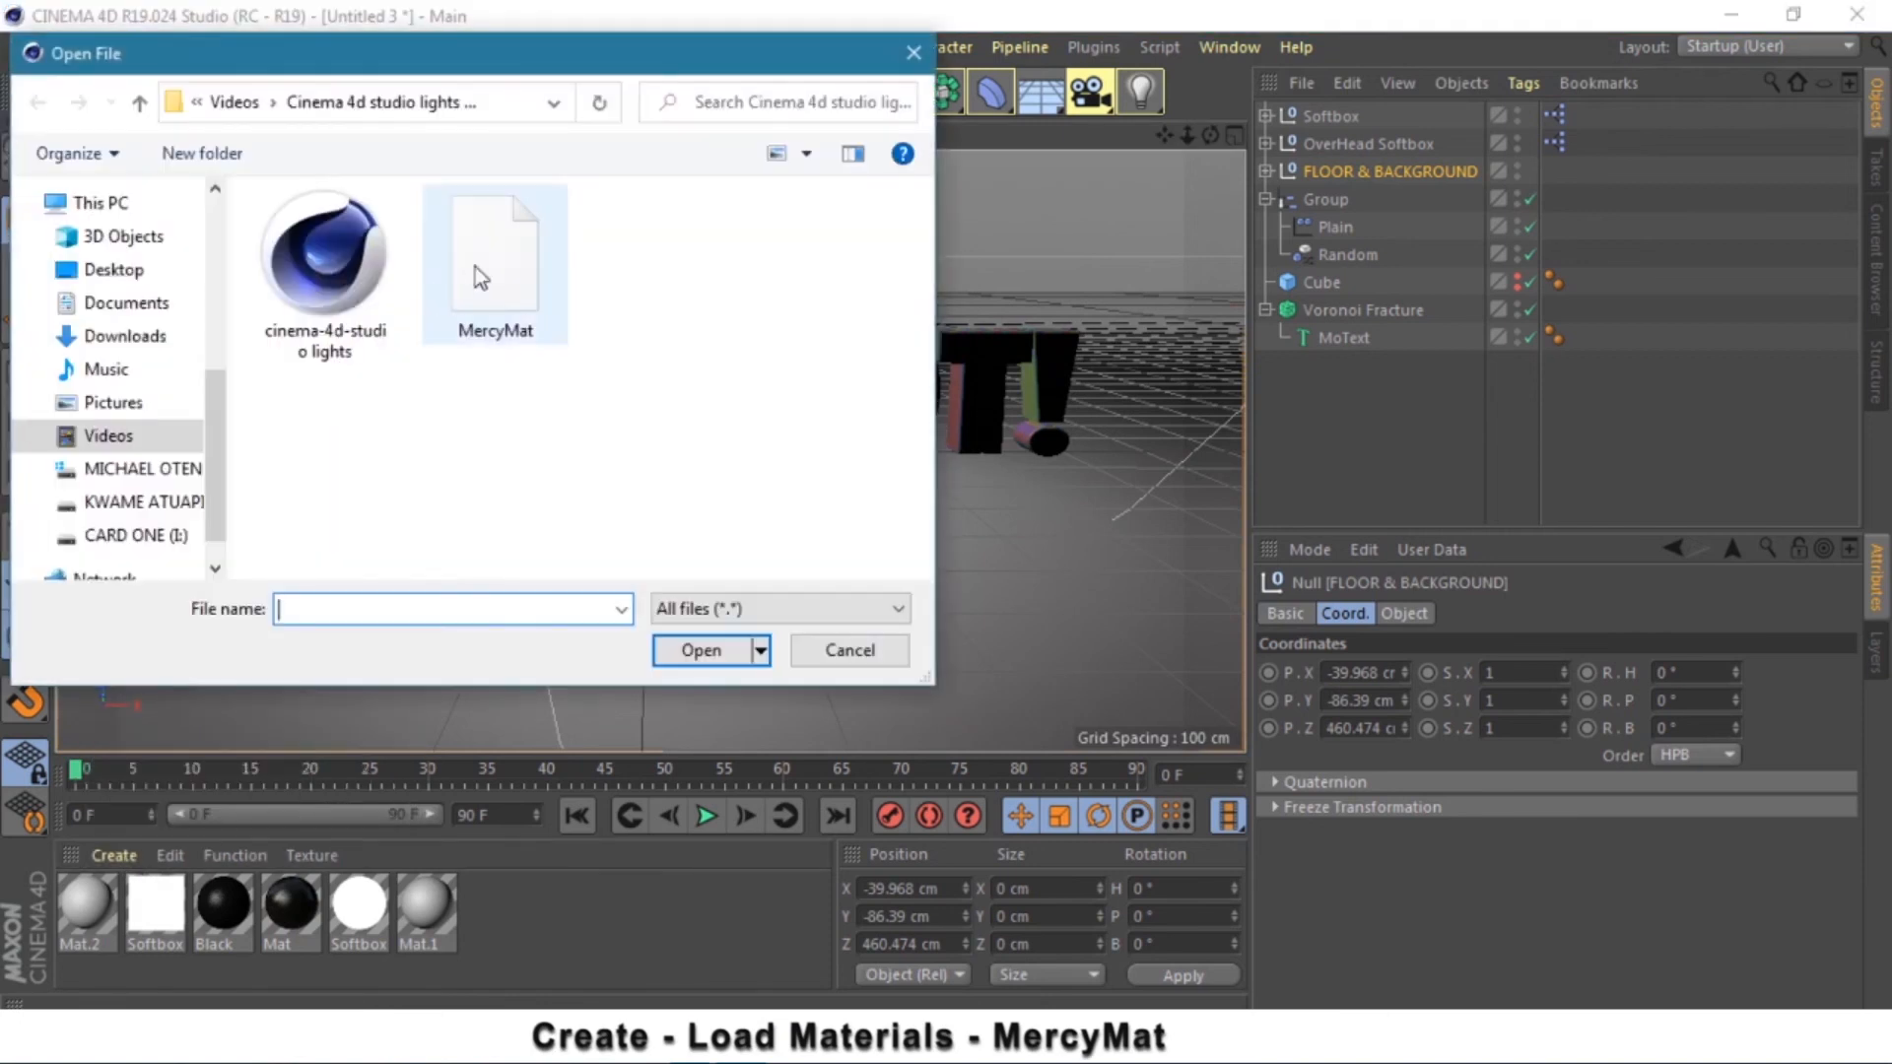
{"action": "double_click", "coordinate": [503, 273]}
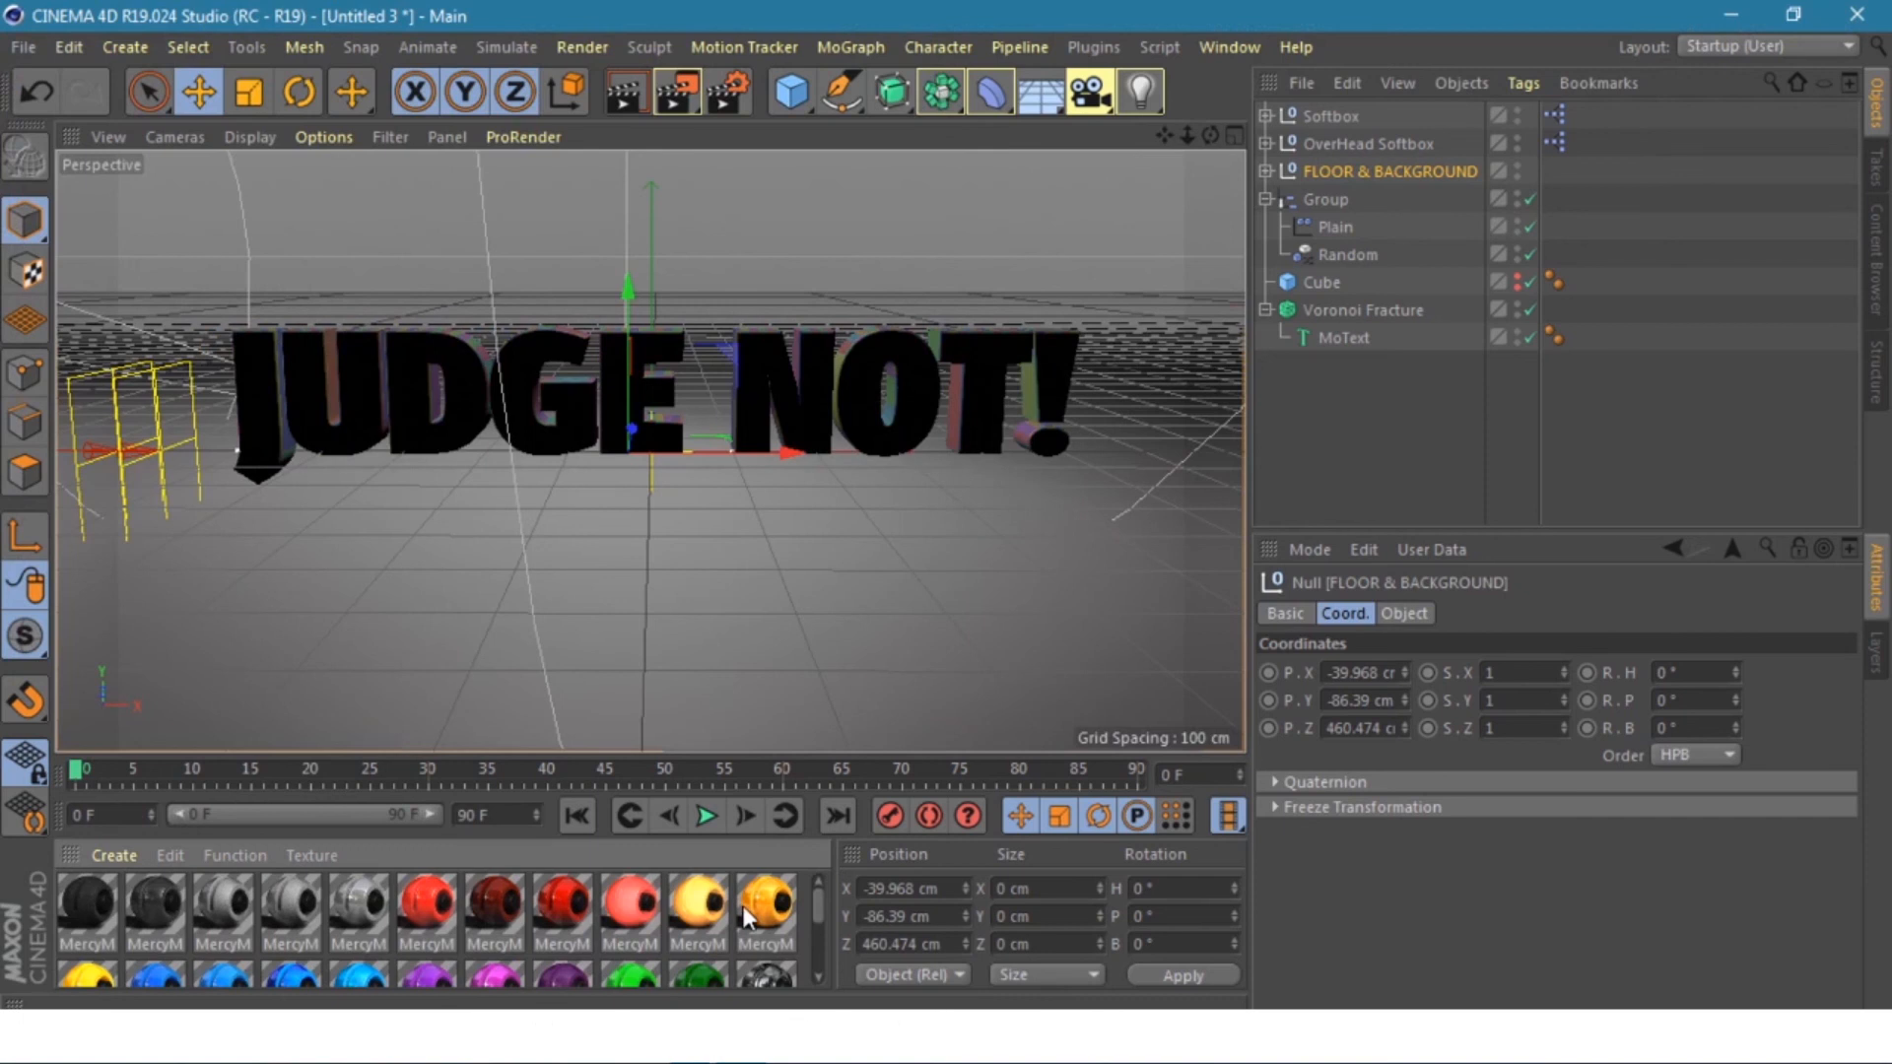
- Enable Inside and Outside Faces selections on Voronoi Fracture and apply the orange MercyMP material
{"action": "left_click", "coordinate": [1366, 307]}
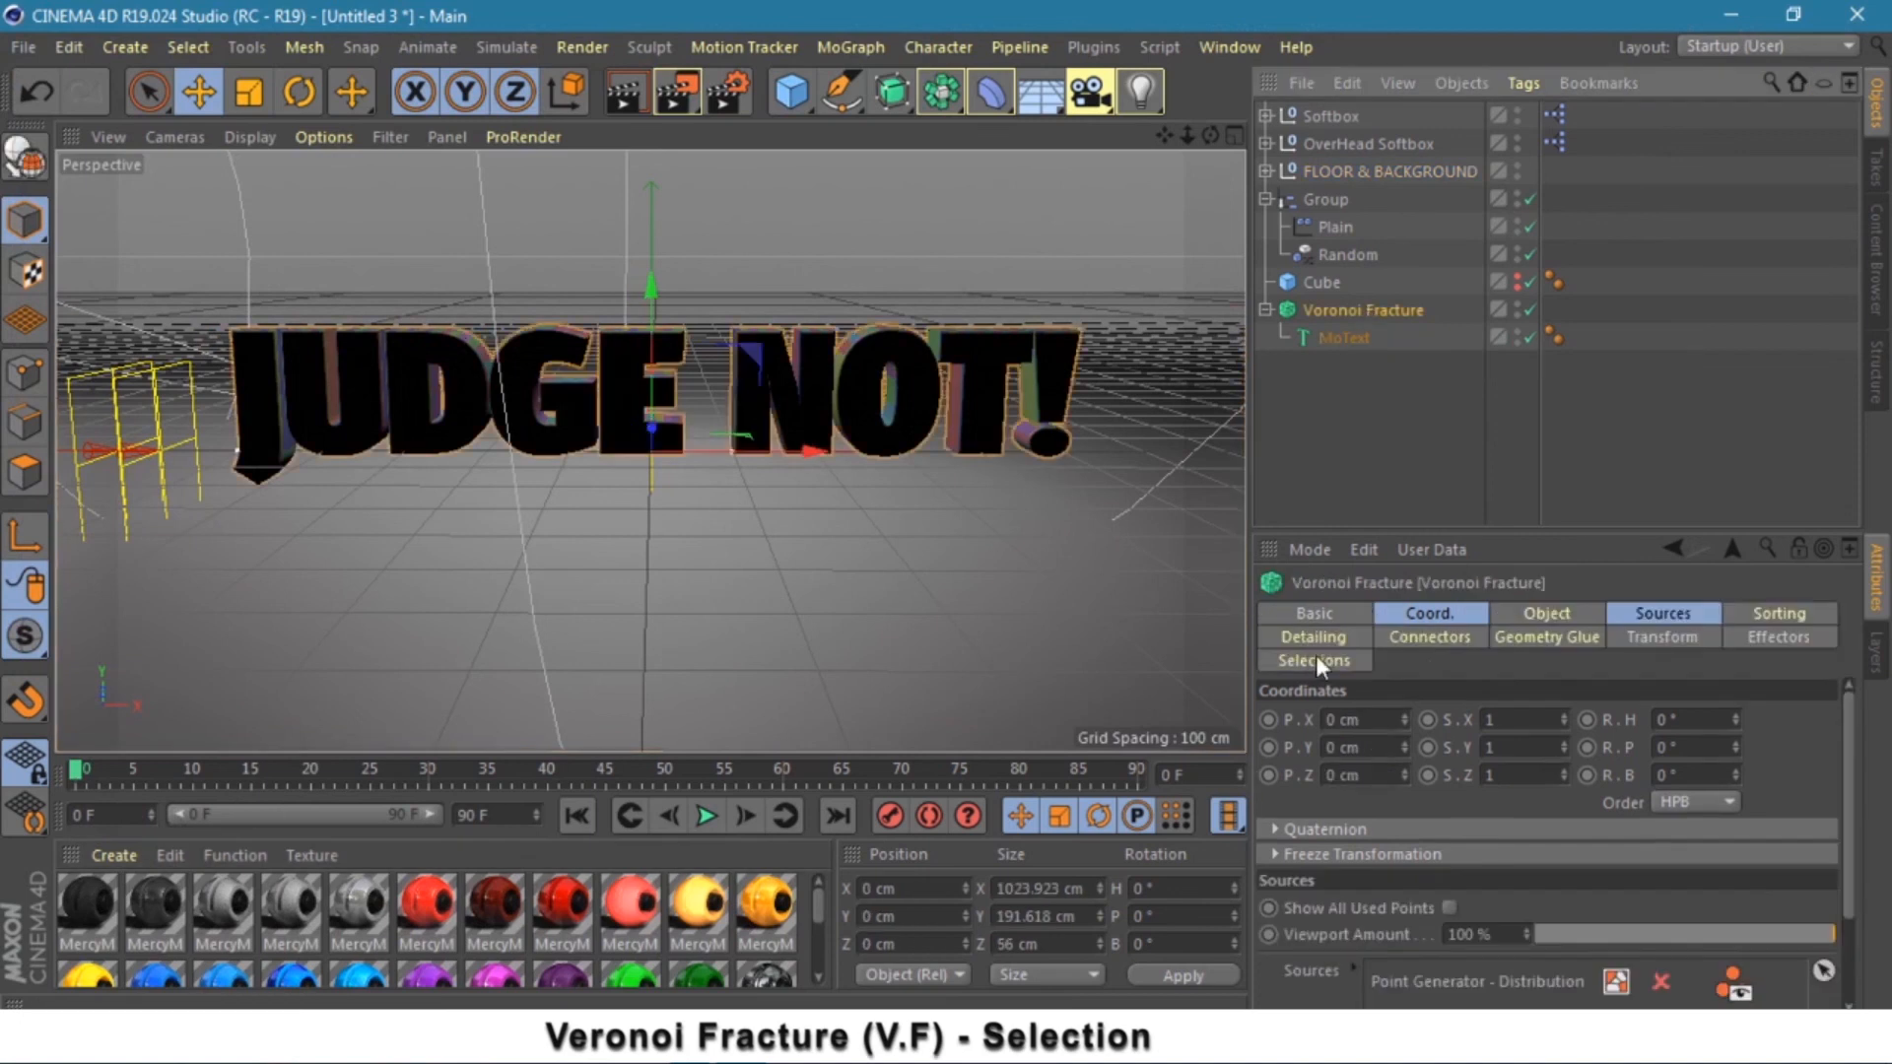
{"action": "left_click", "coordinate": [1320, 662]}
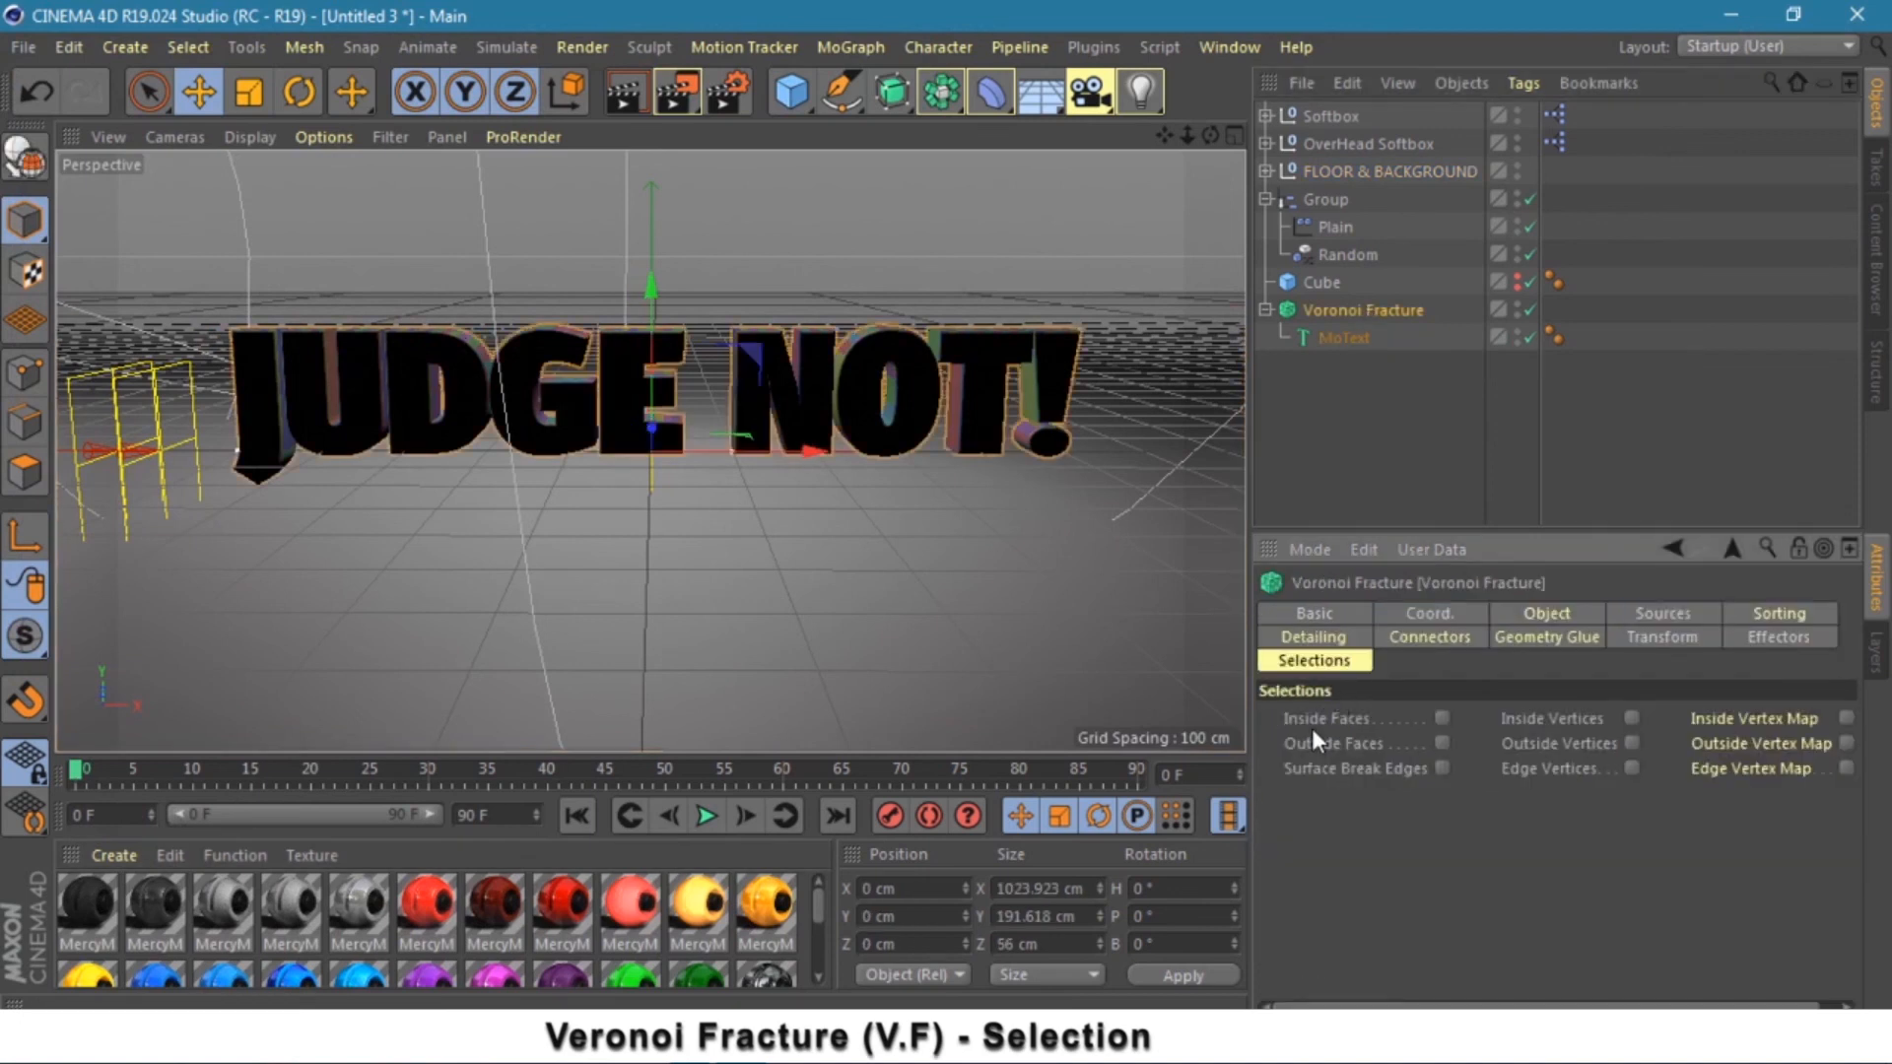
{"action": "left_click", "coordinate": [1441, 719]}
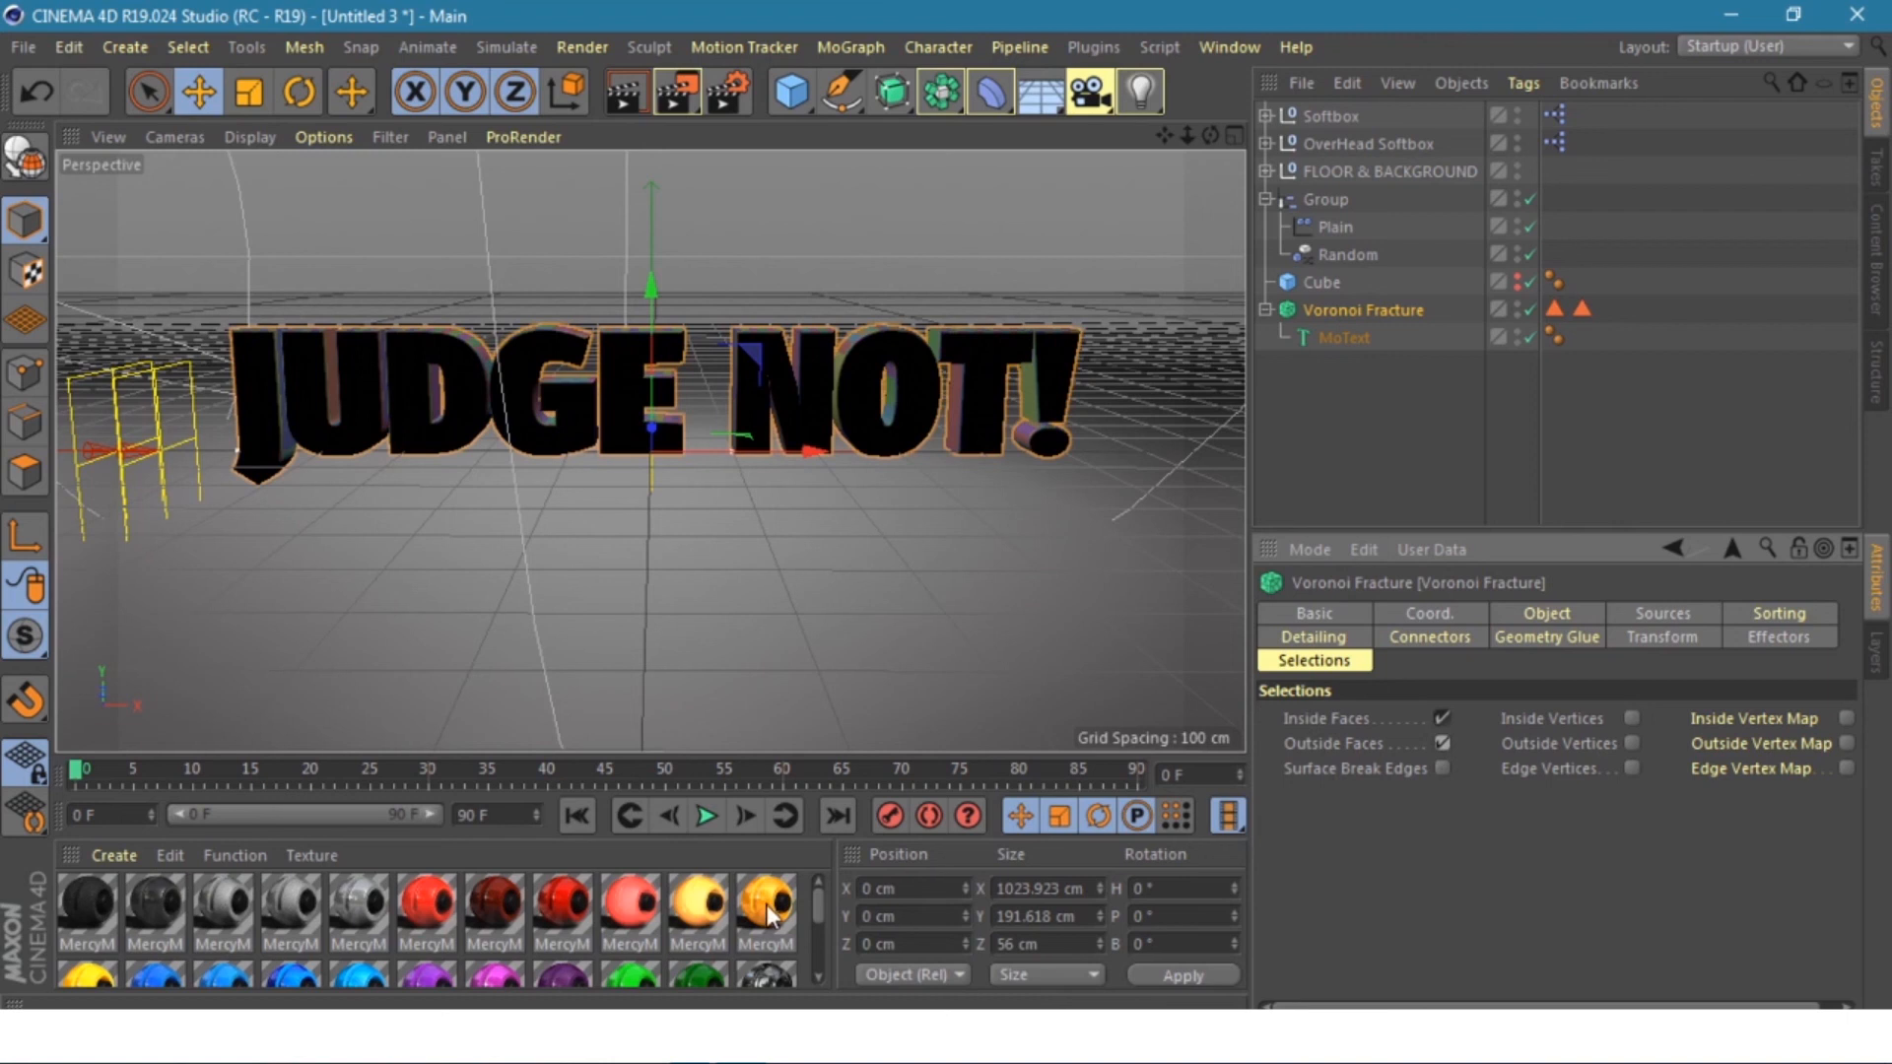
{"action": "left_click_drag", "start_coordinate": [766, 922], "coordinate": [1401, 453]}
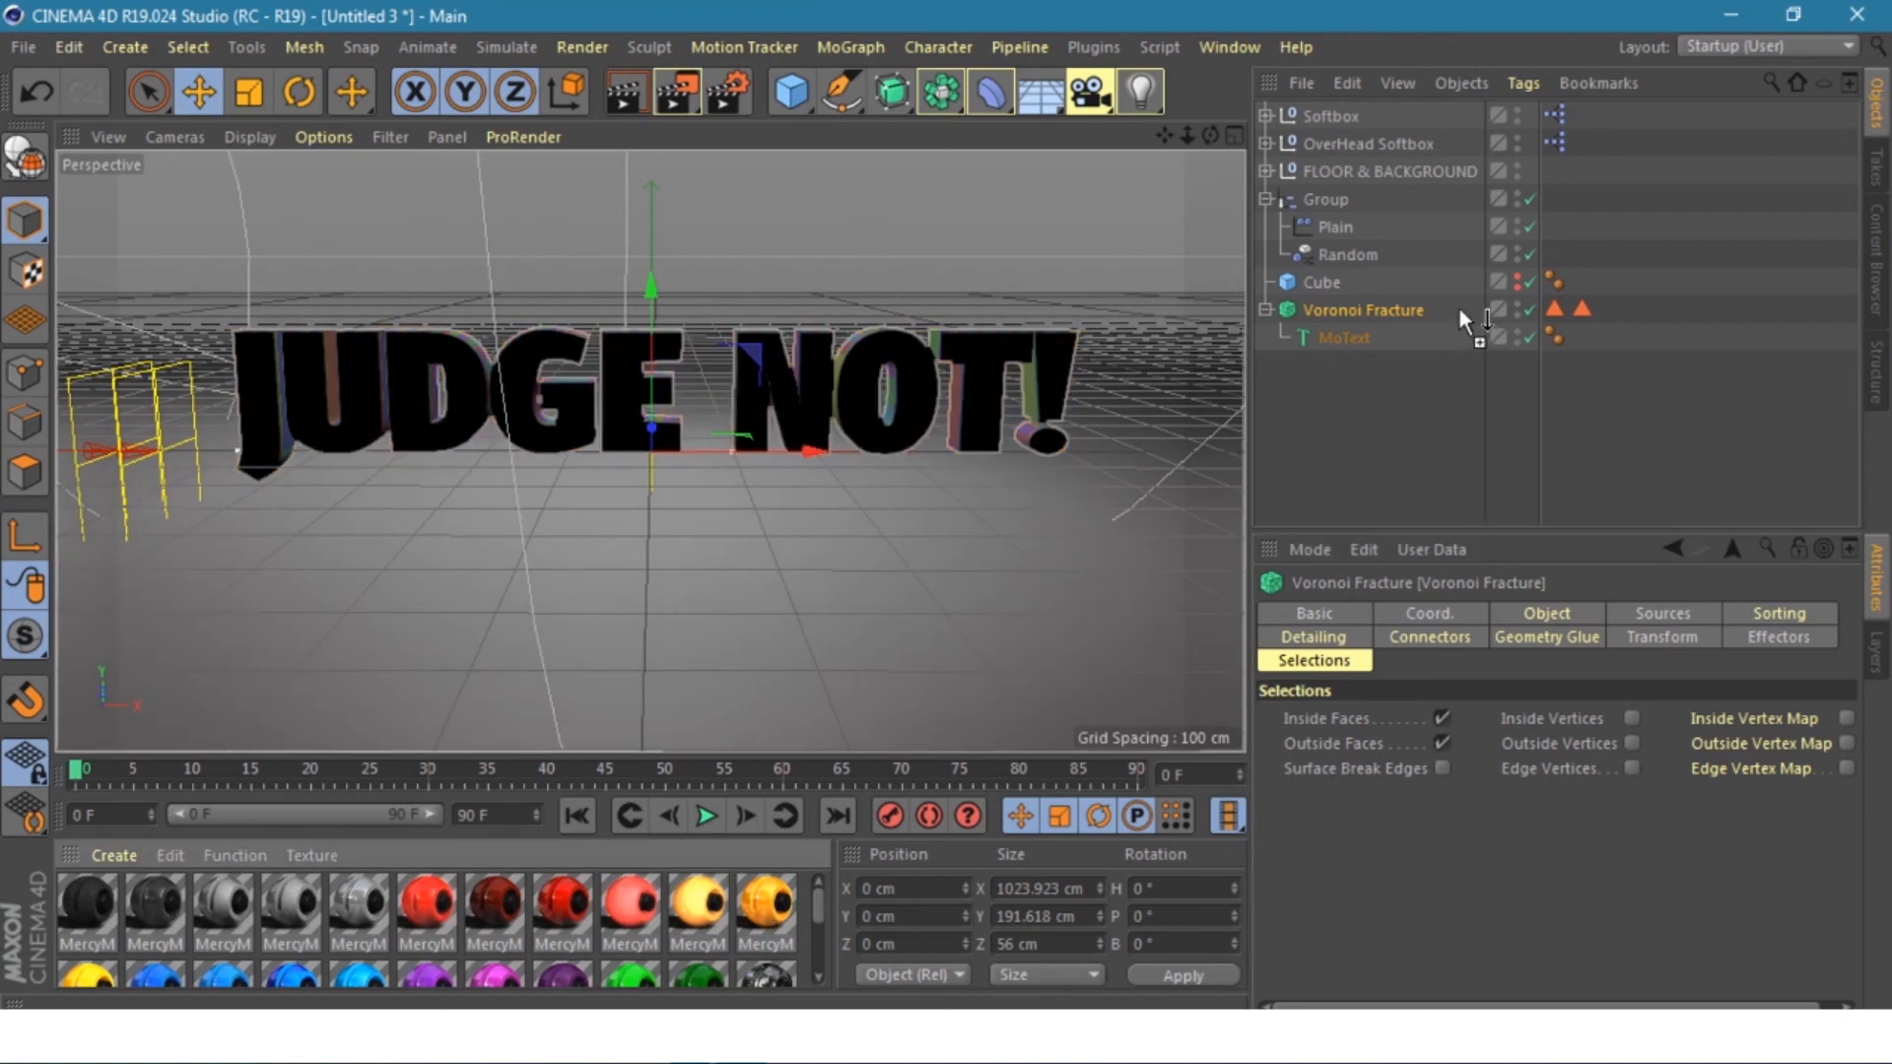
{"action": "left_click_drag", "start_coordinate": [1460, 308], "coordinate": [1460, 311]}
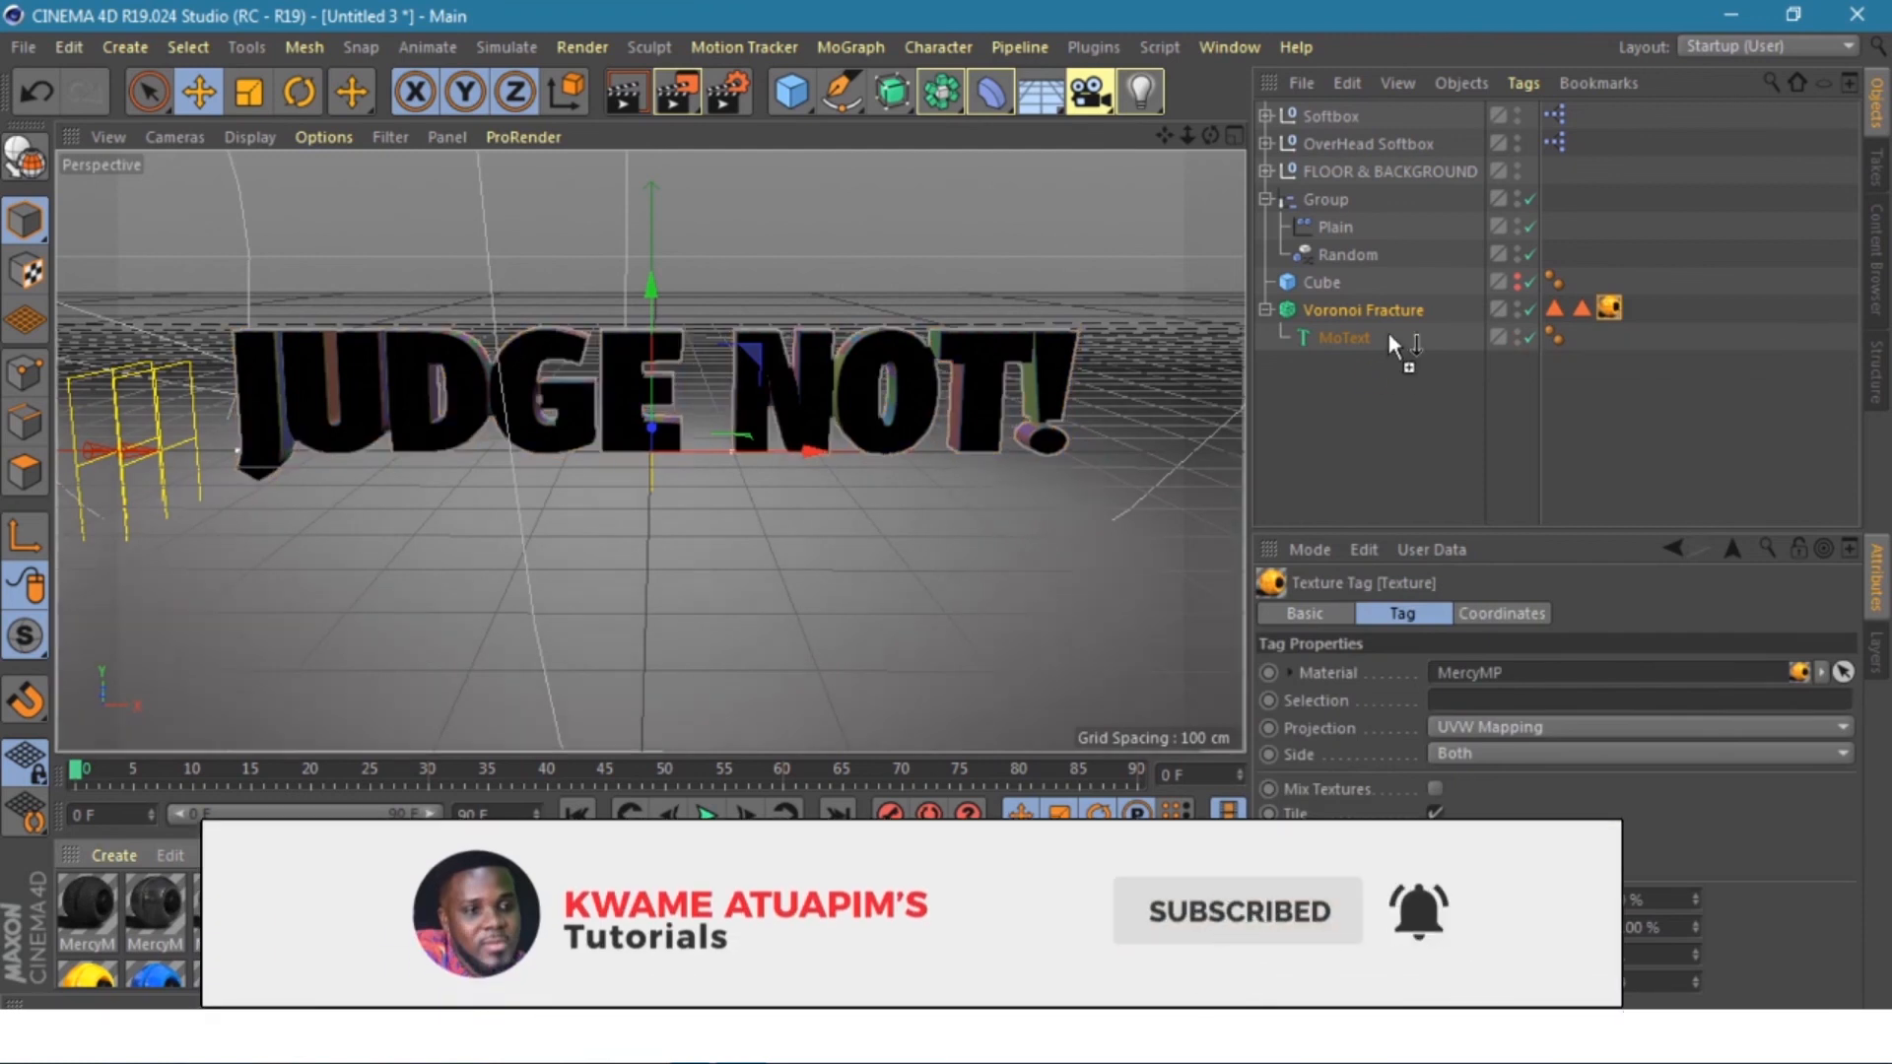
- Add the pink material, restricting it to Outside Faces and orange to Inside Faces, then preview
{"action": "left_click_drag", "start_coordinate": [1389, 334], "coordinate": [1394, 312]}
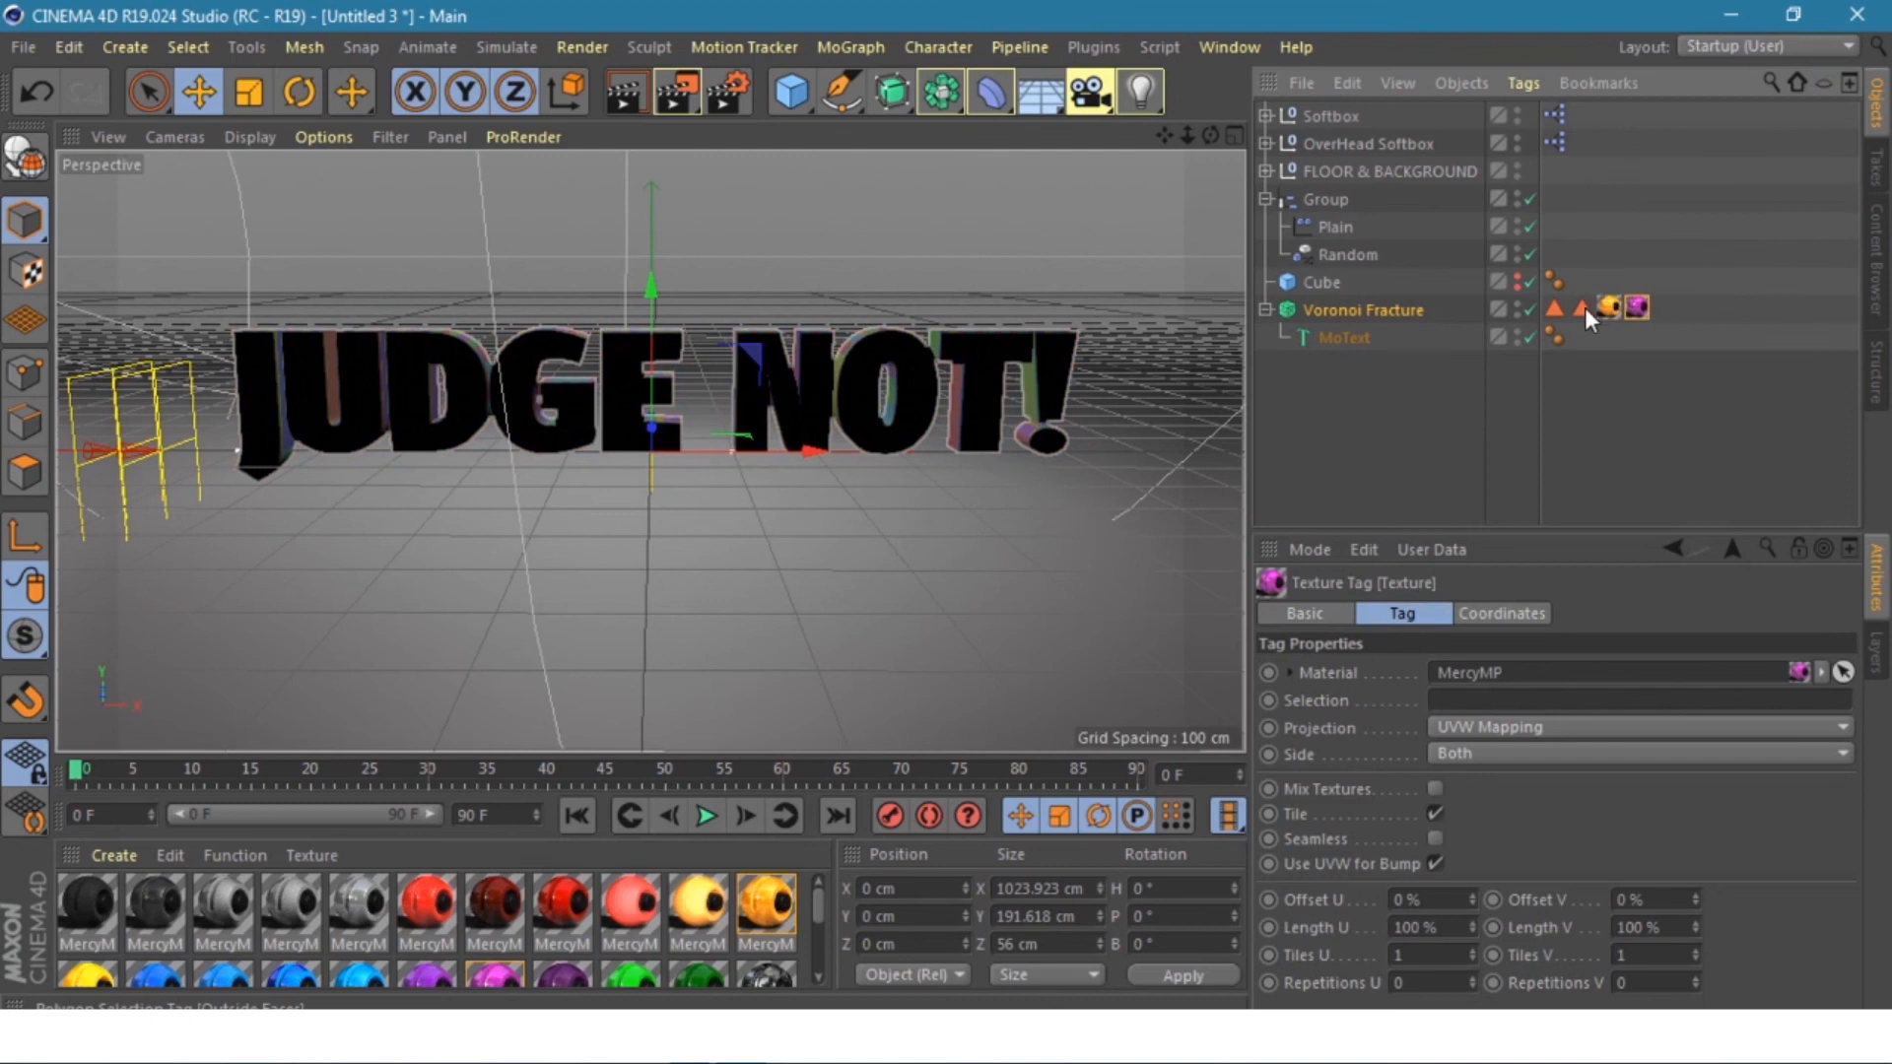
{"action": "left_click_drag", "start_coordinate": [1584, 307], "coordinate": [1553, 702]}
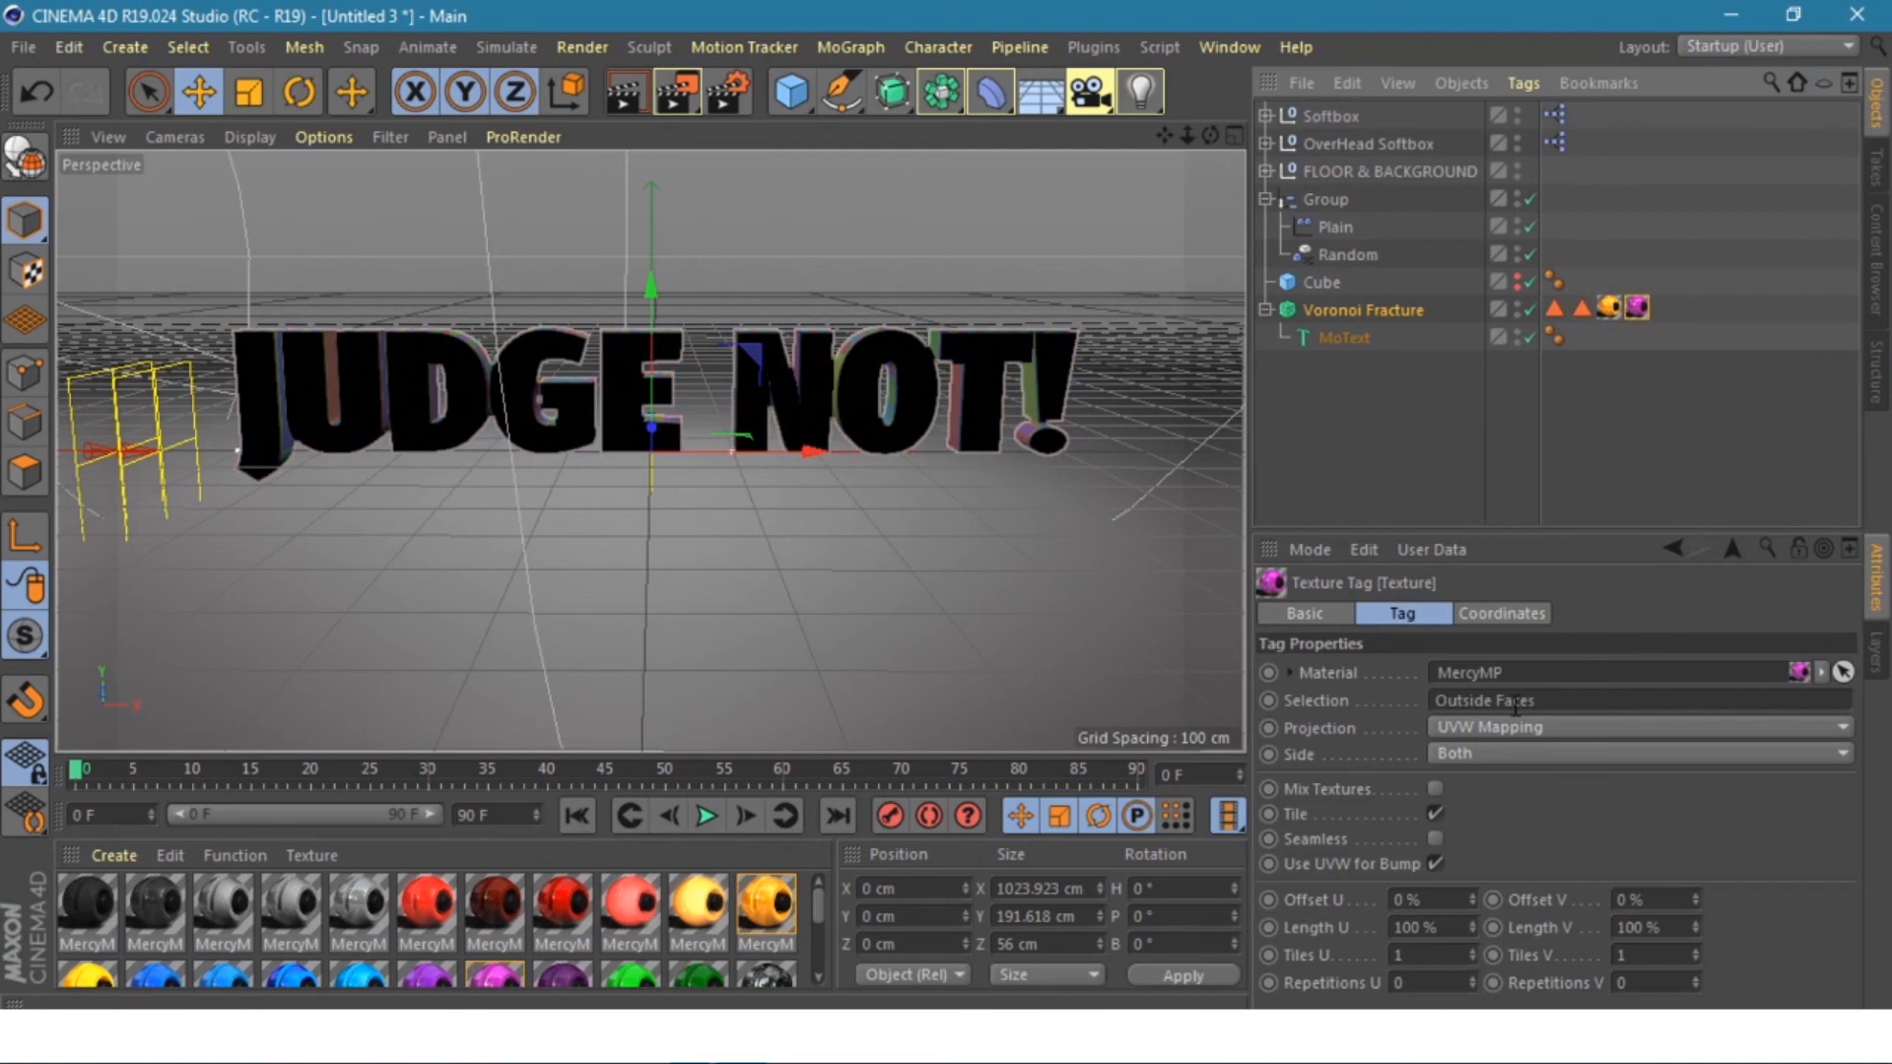
{"action": "left_click", "coordinate": [1608, 307]}
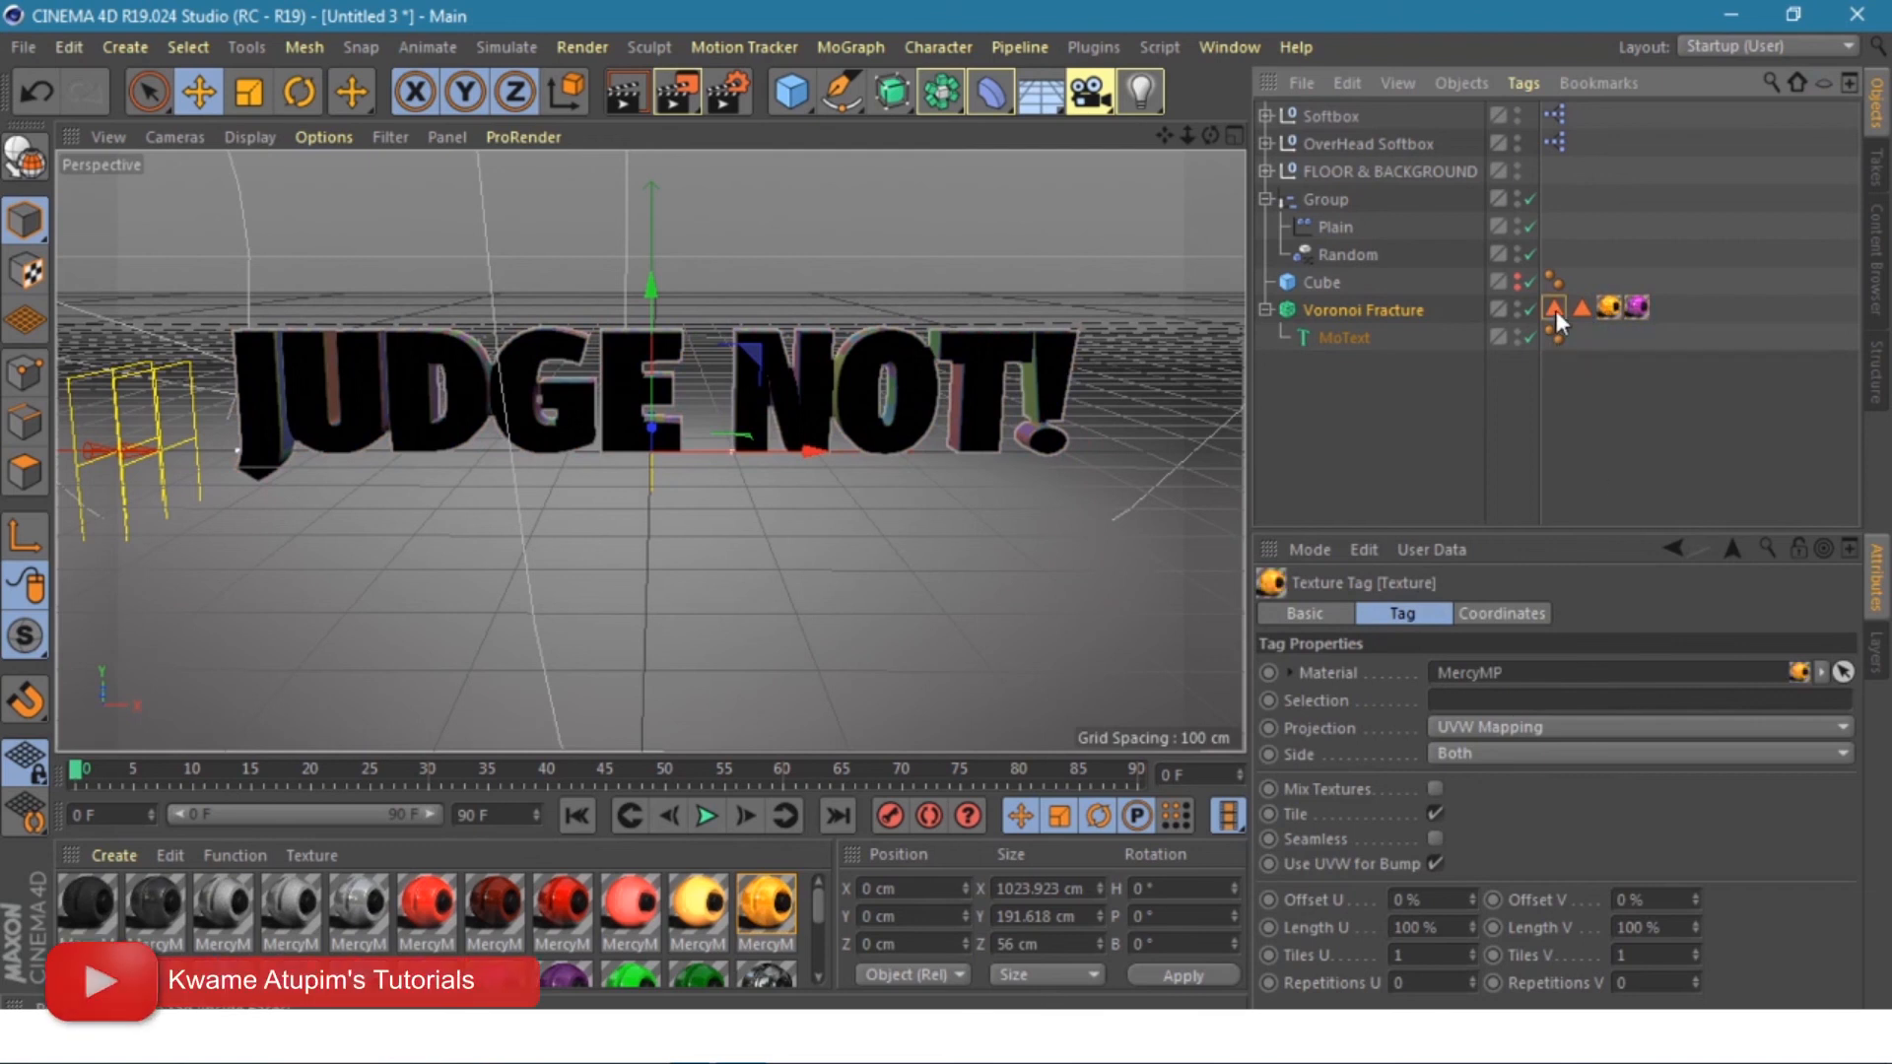
{"action": "left_click_drag", "start_coordinate": [1557, 311], "coordinate": [1544, 702]}
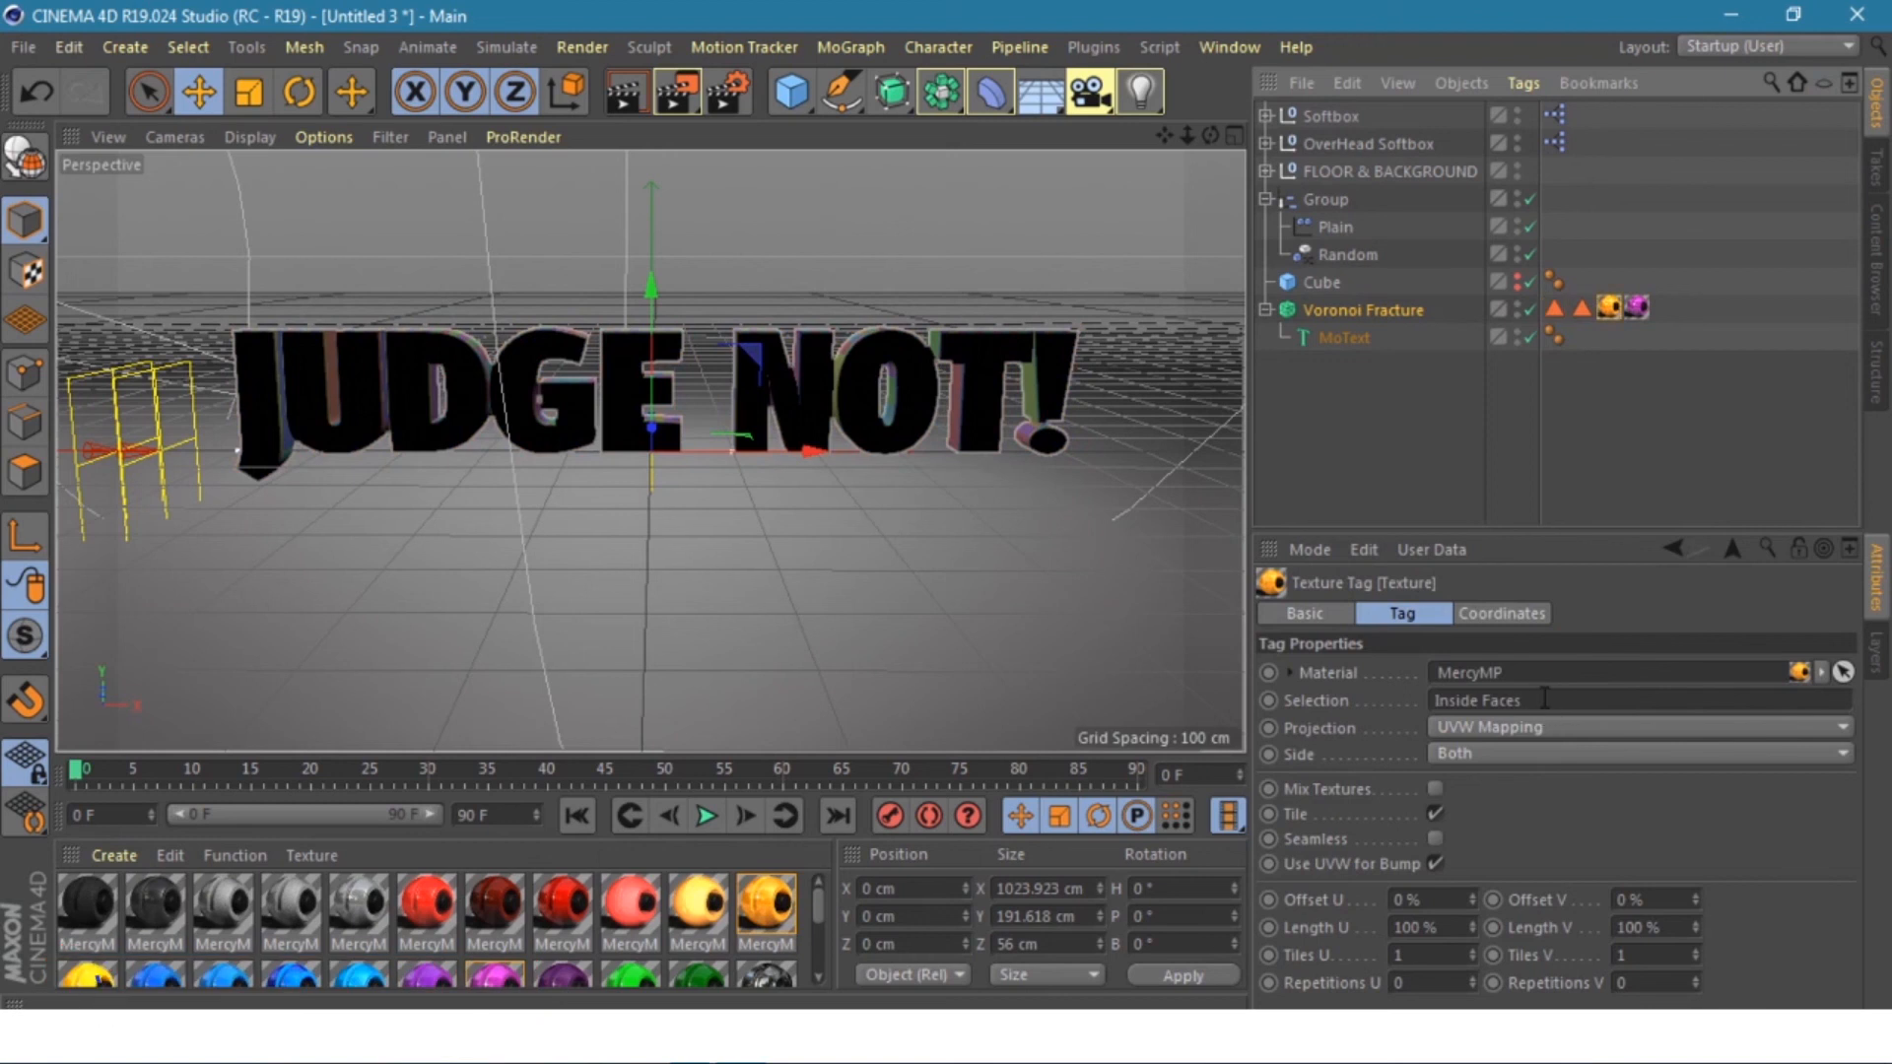
{"action": "left_click", "coordinate": [707, 816]}
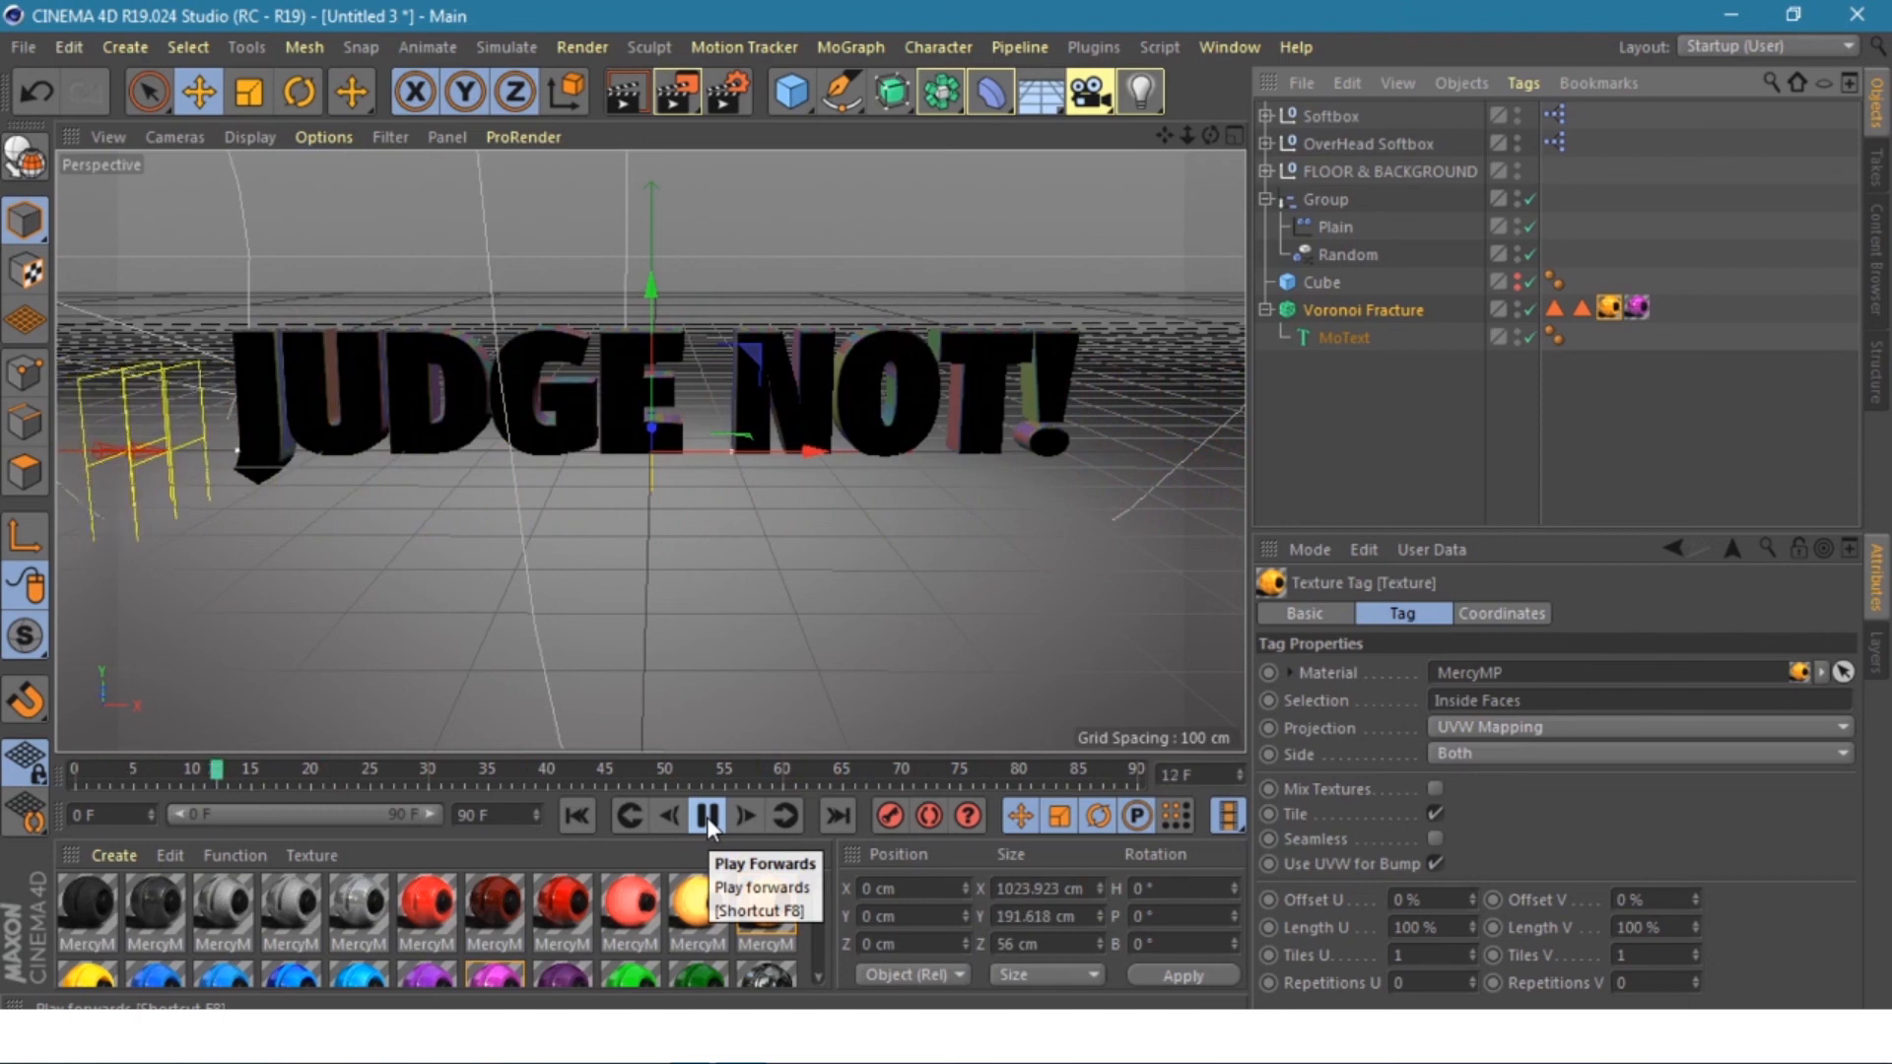
- Stop playback, rewind the animation to frame 0, and open Render Settings
{"action": "left_click", "coordinate": [707, 816]}
{"action": "left_click", "coordinate": [578, 814]}
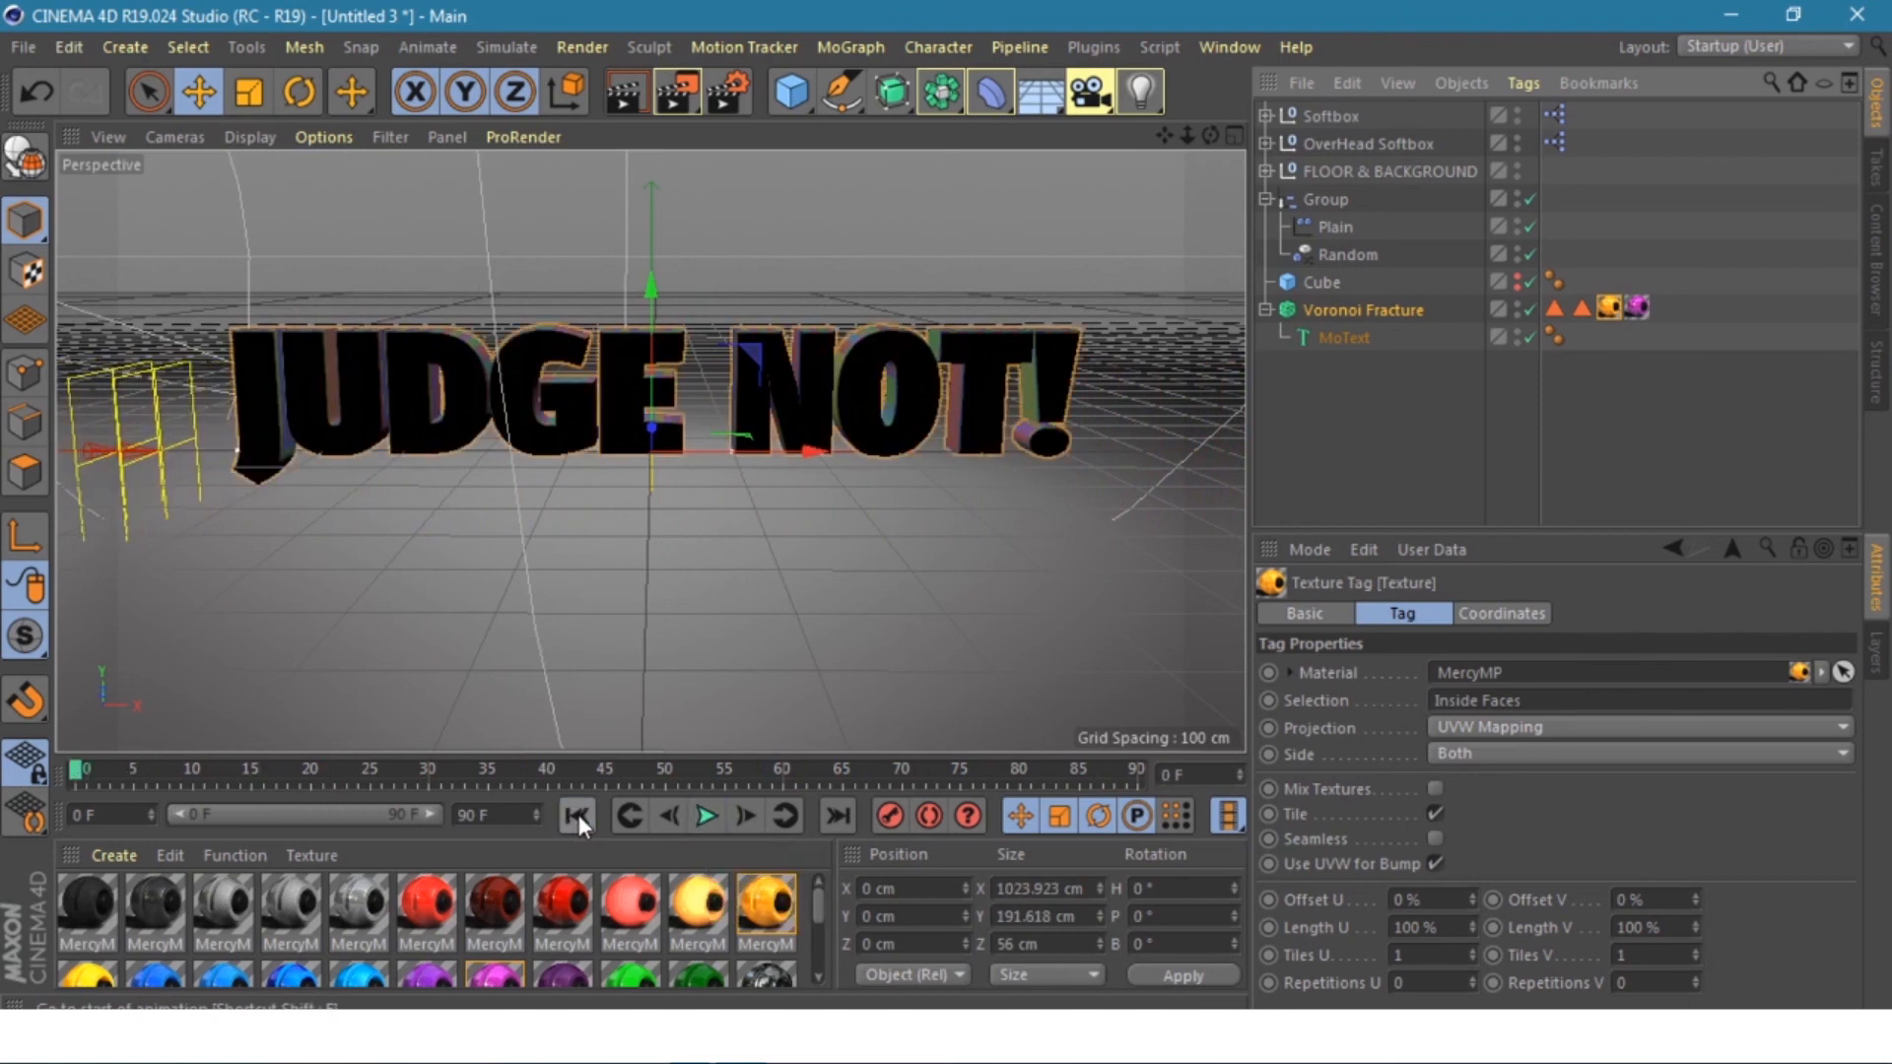
{"action": "left_click", "coordinate": [727, 91]}
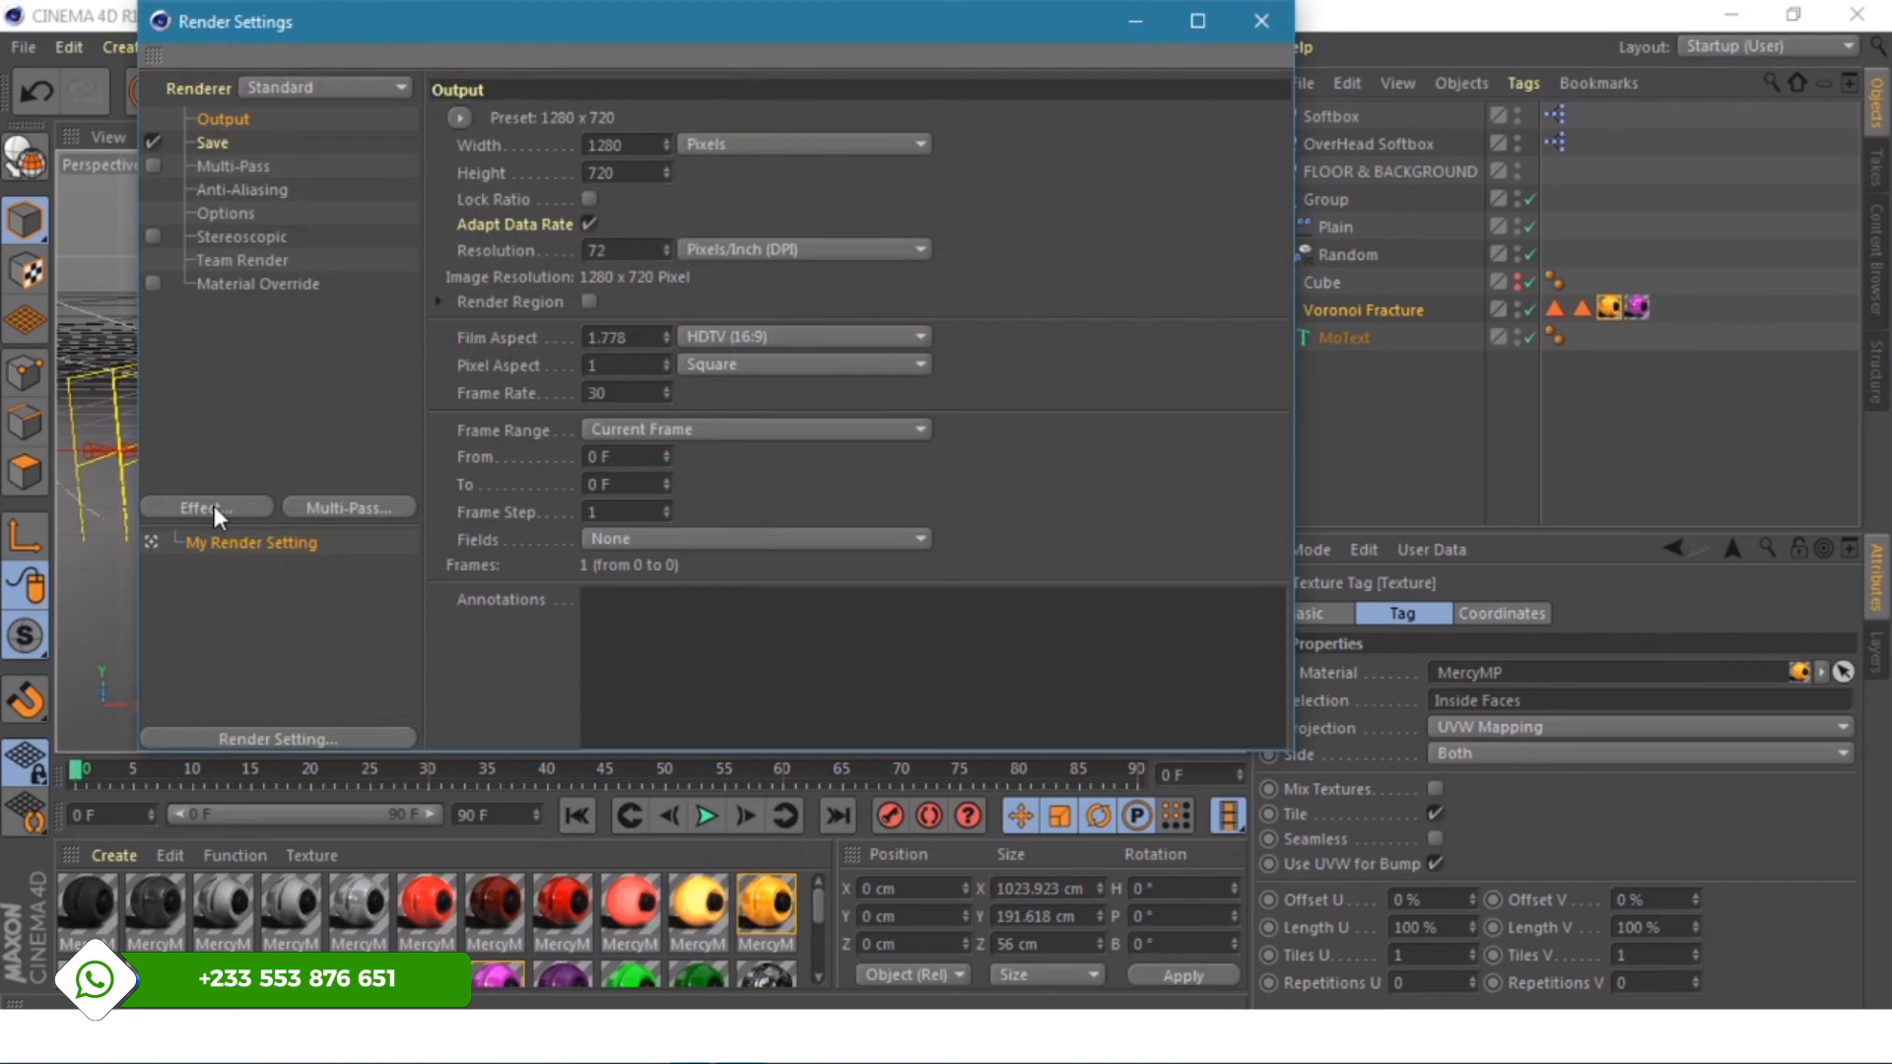
- Add Ambient Occlusion and Global Illumination effects, then review the Output and Save settings
{"action": "left_click", "coordinate": [215, 506]}
{"action": "left_click", "coordinate": [325, 340]}
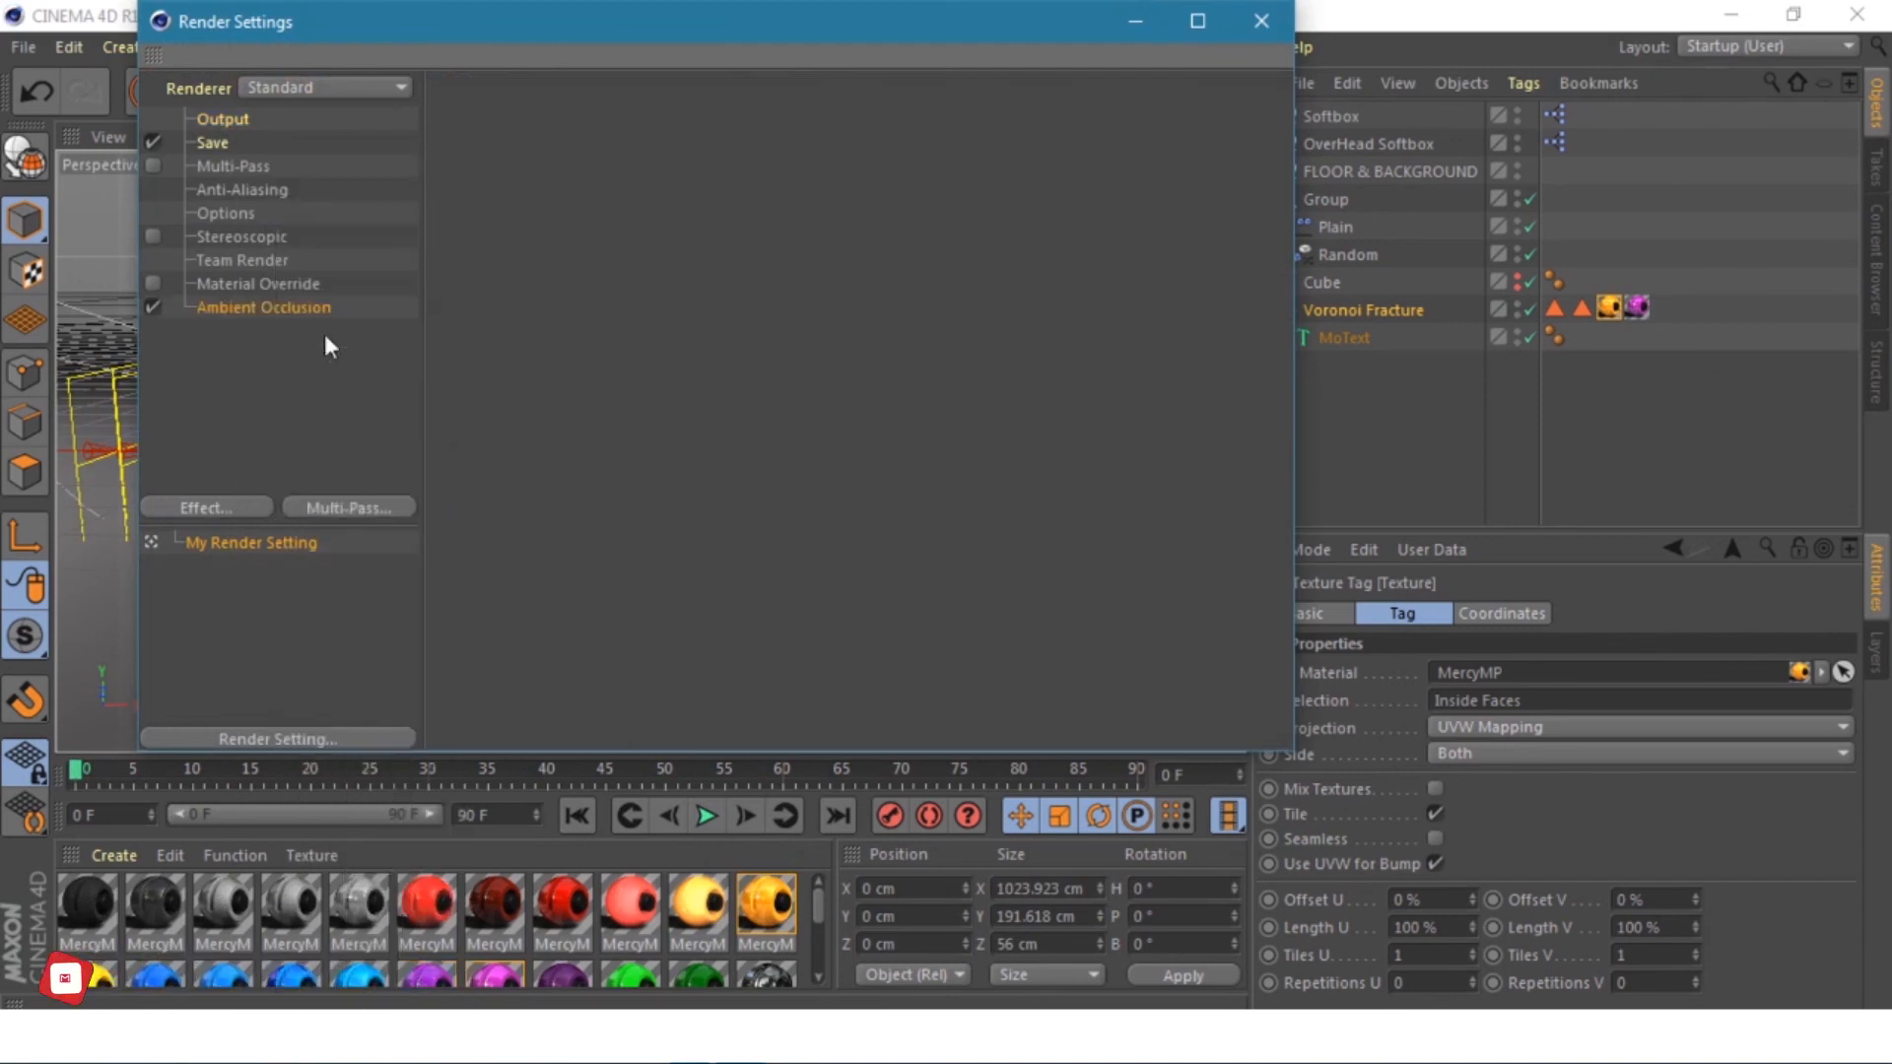
{"action": "left_click", "coordinate": [221, 504]}
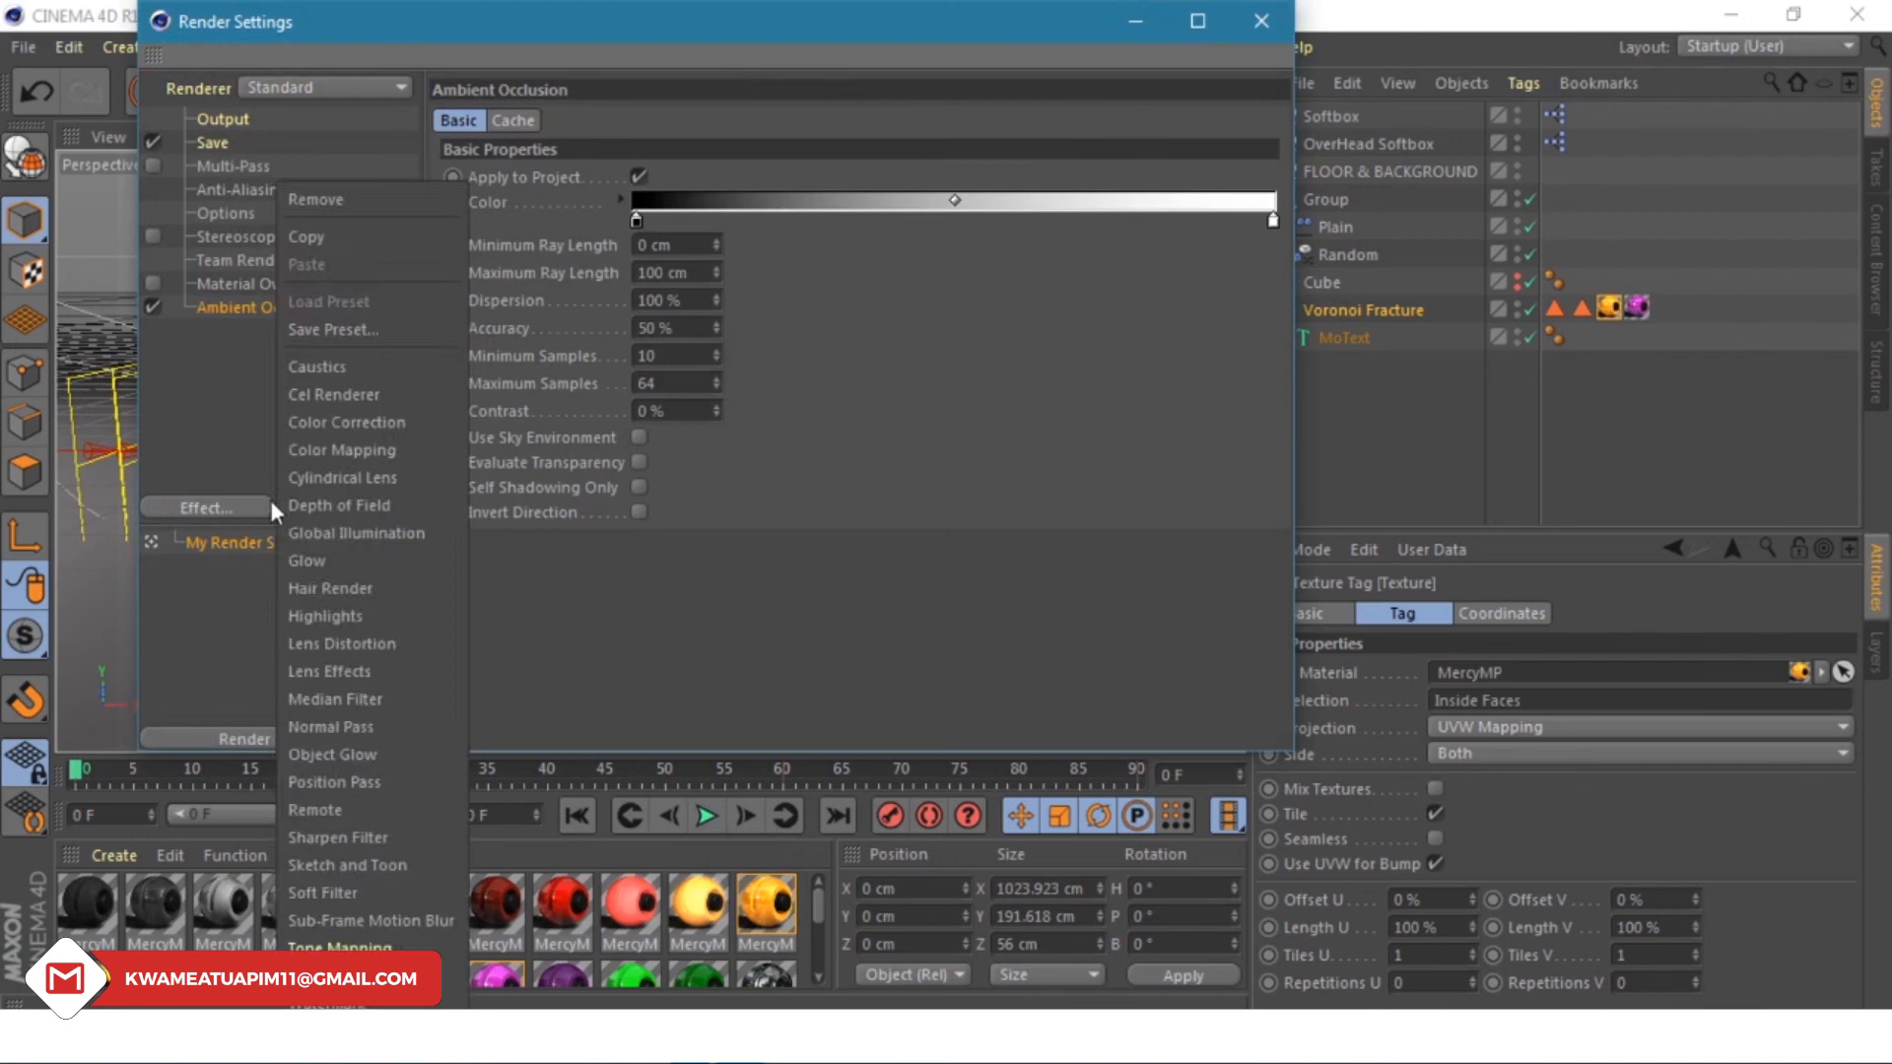
{"action": "left_click", "coordinate": [310, 532]}
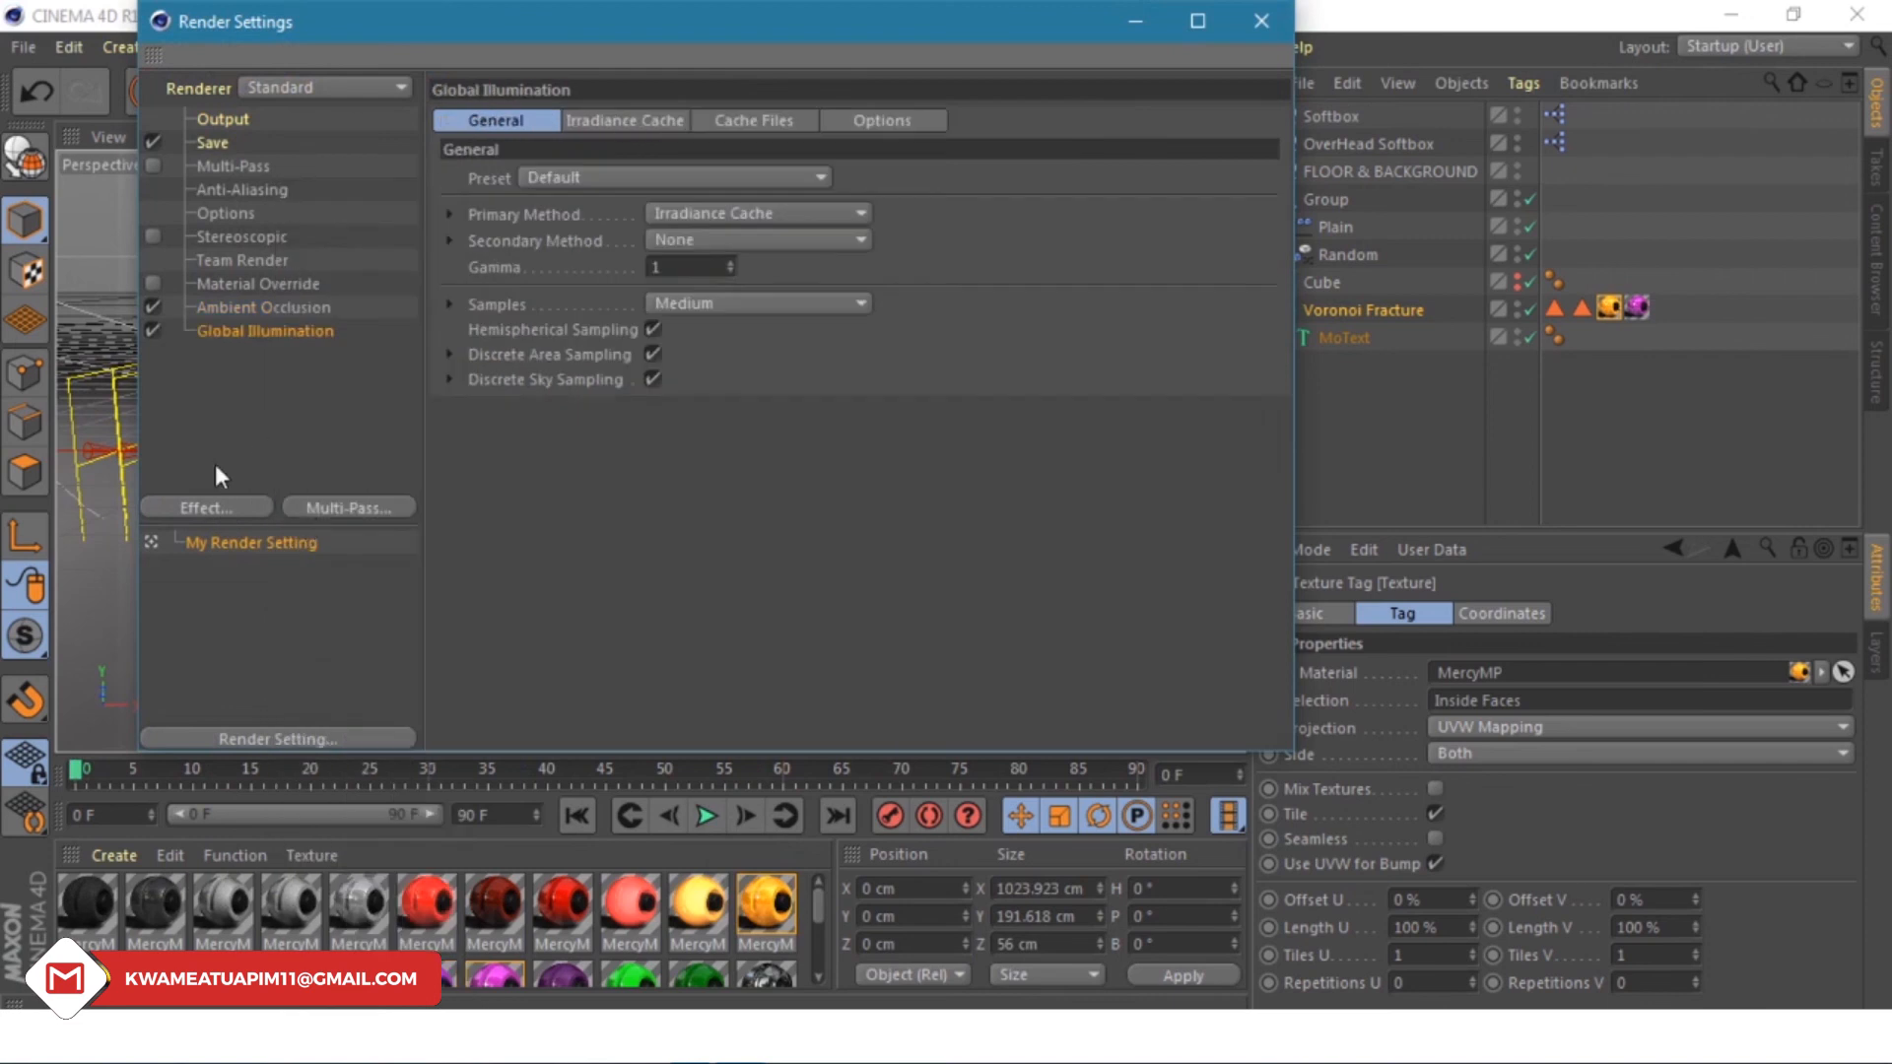
{"action": "left_click", "coordinate": [218, 120]}
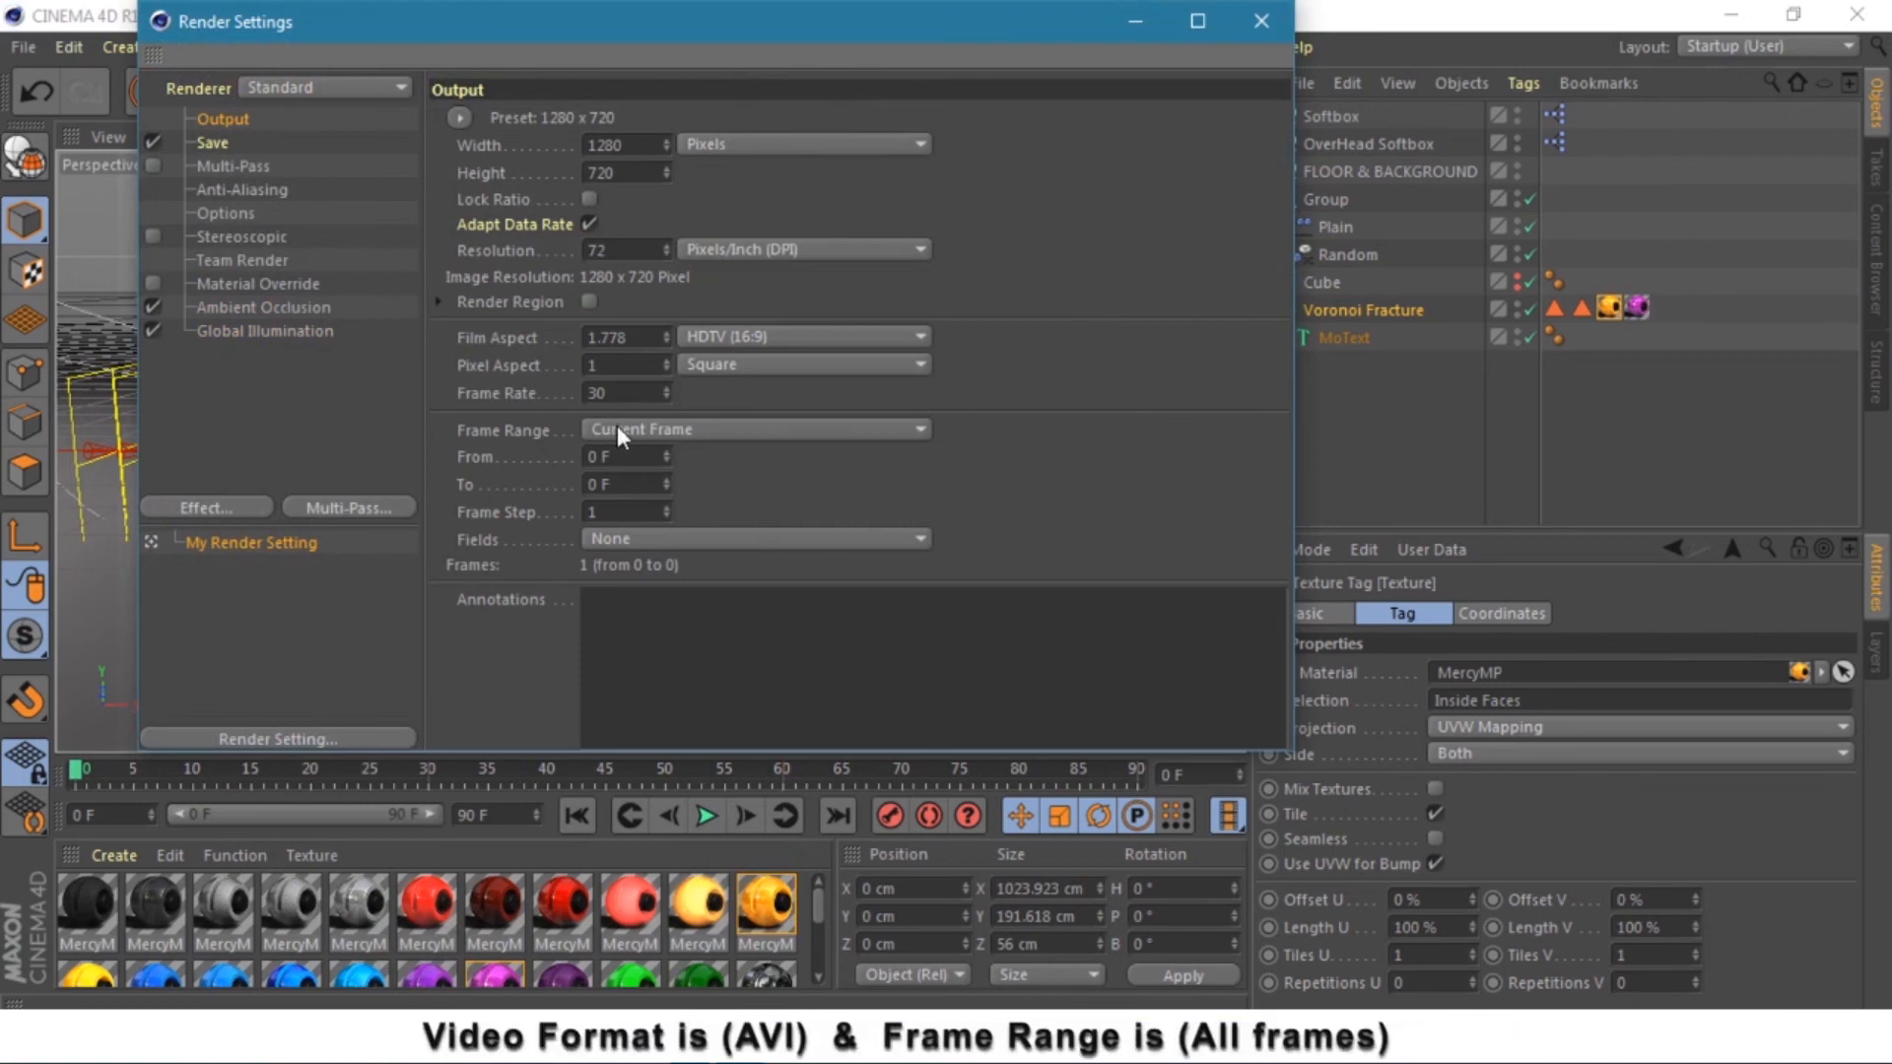
{"action": "left_click", "coordinate": [218, 143]}
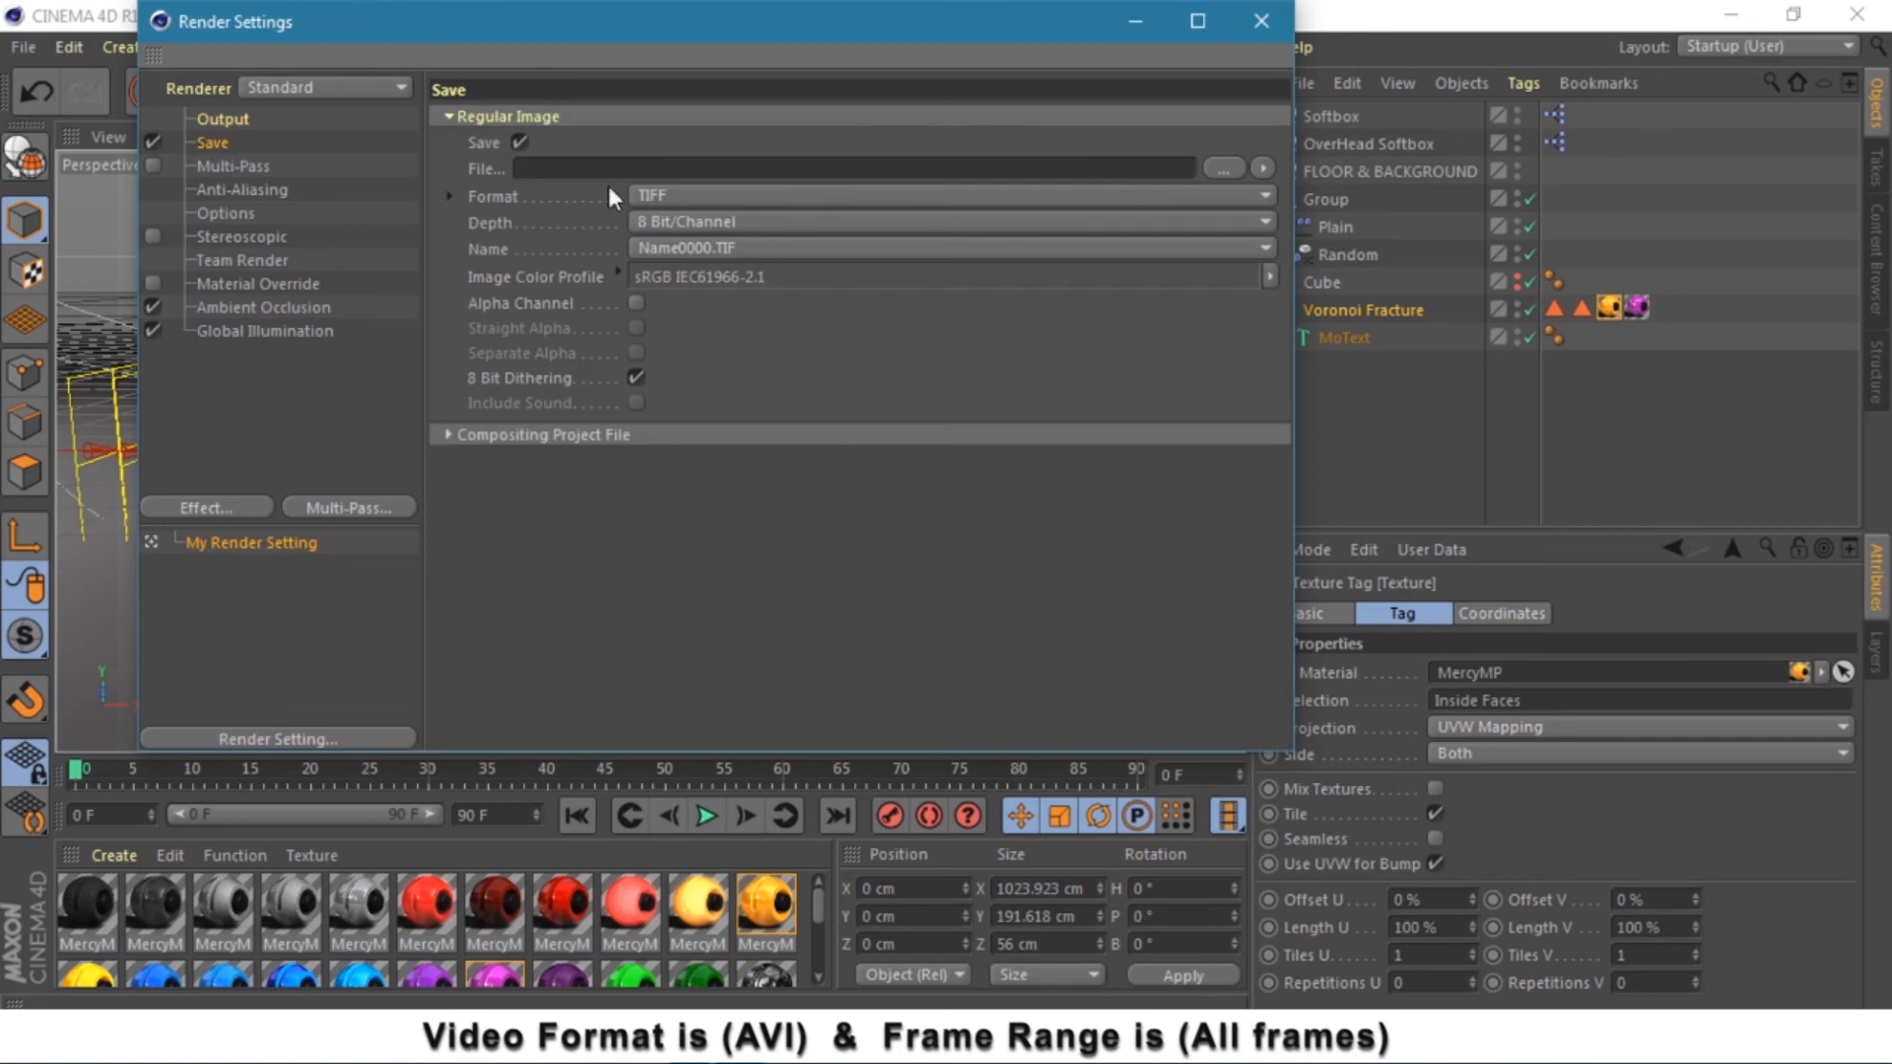
- Set the render save path and file name in the Videos folder with JPG format
{"action": "left_click", "coordinate": [1222, 168]}
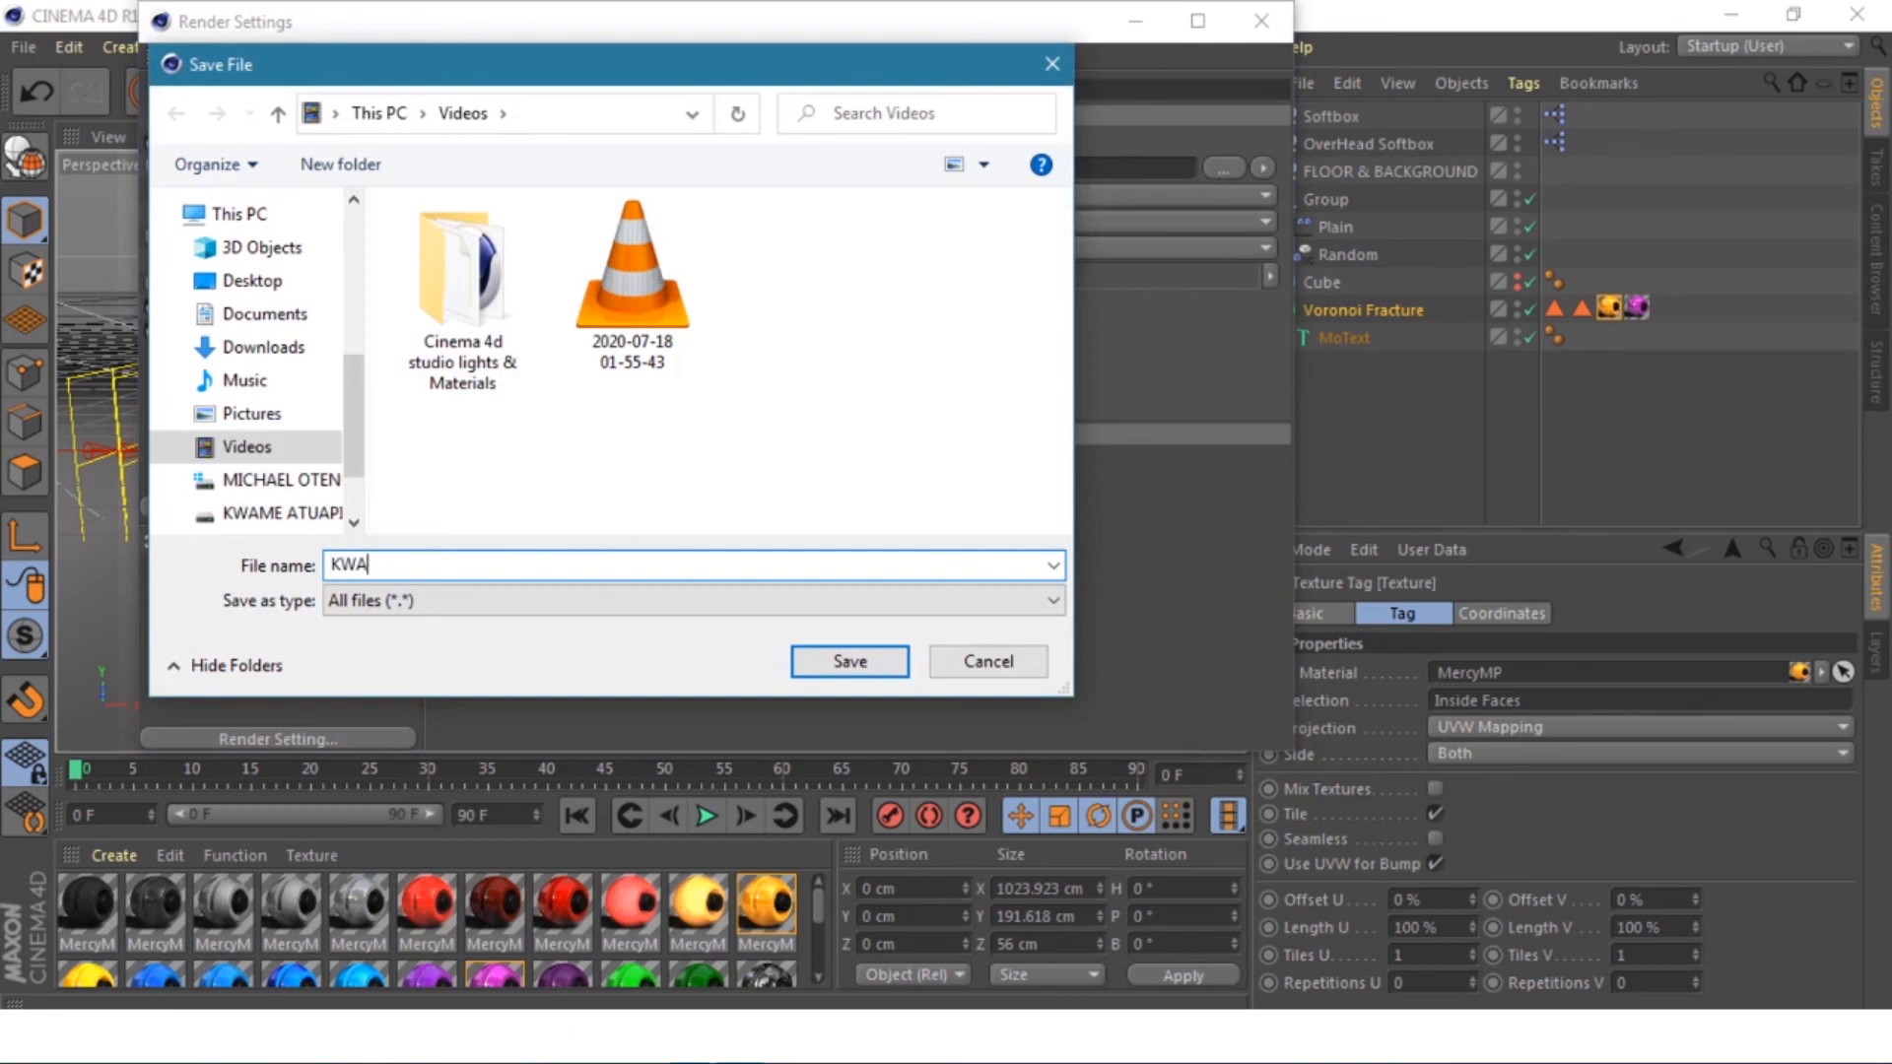
{"action": "type", "text": "KWAME"}
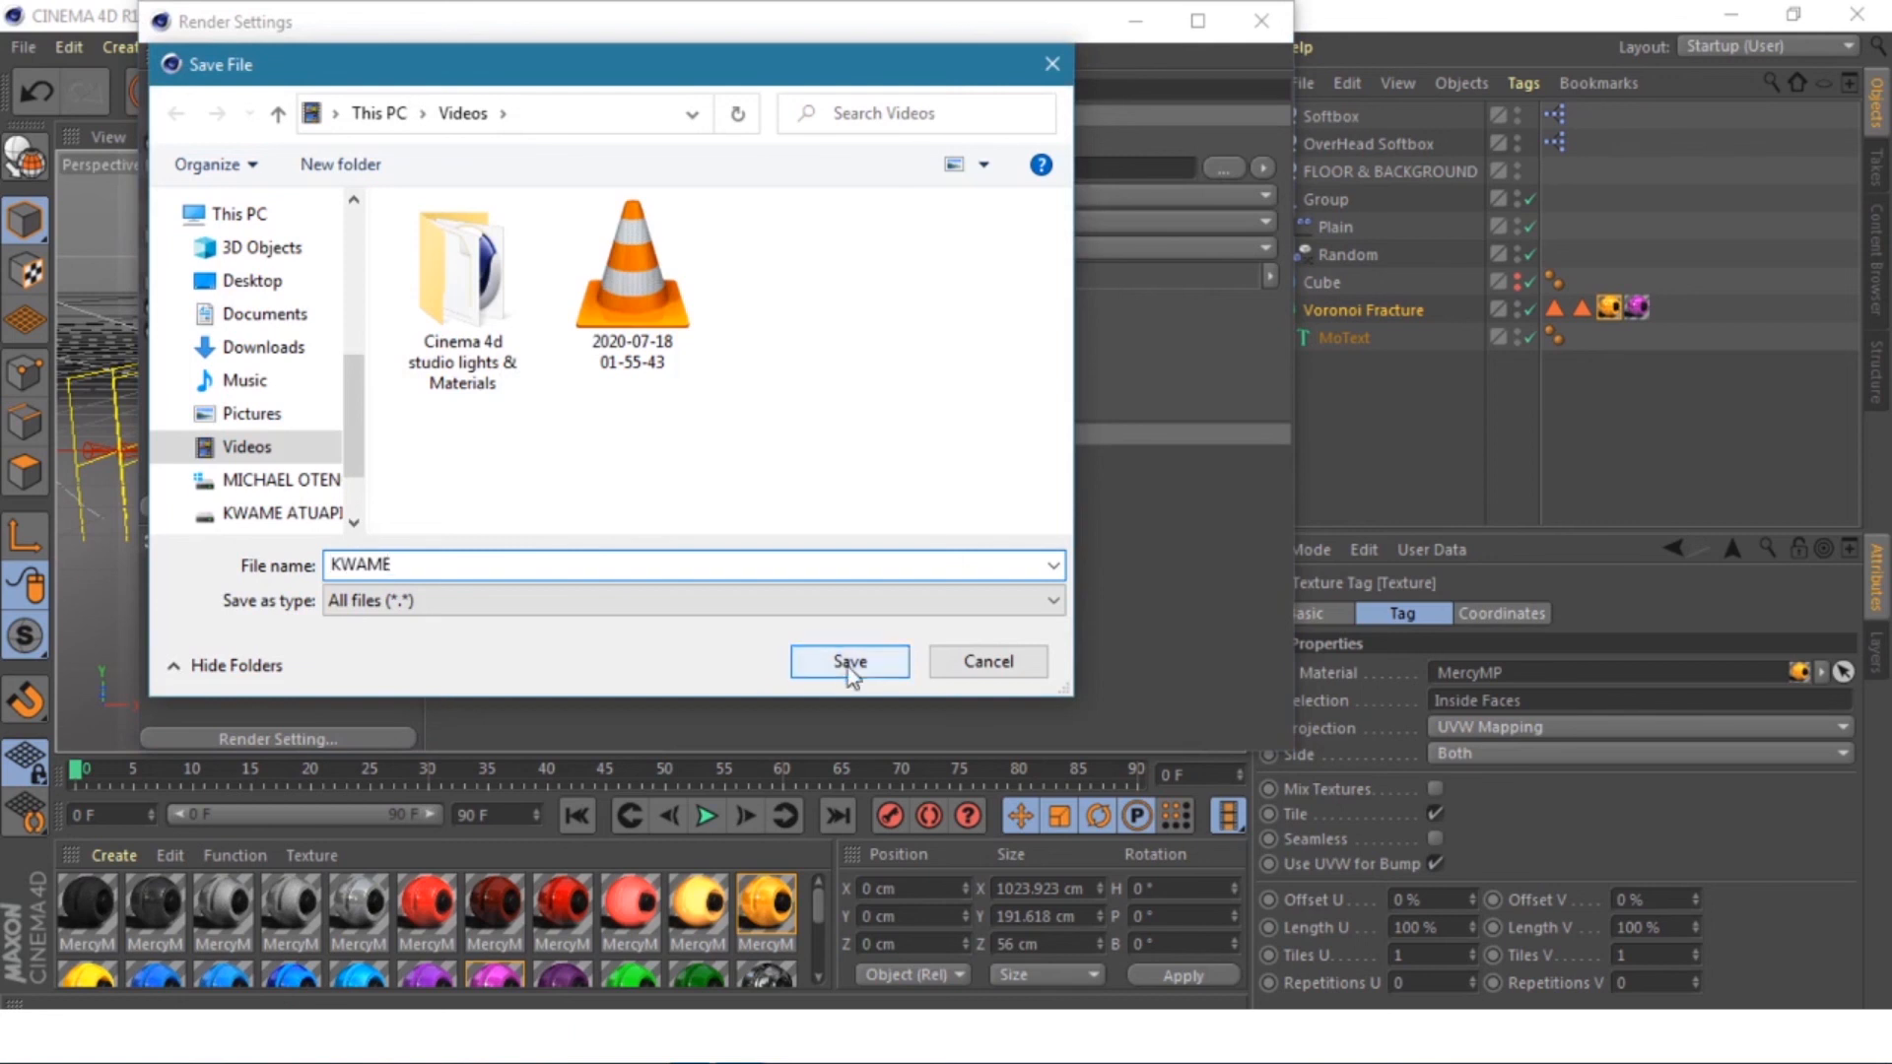
{"action": "left_click", "coordinate": [847, 662]}
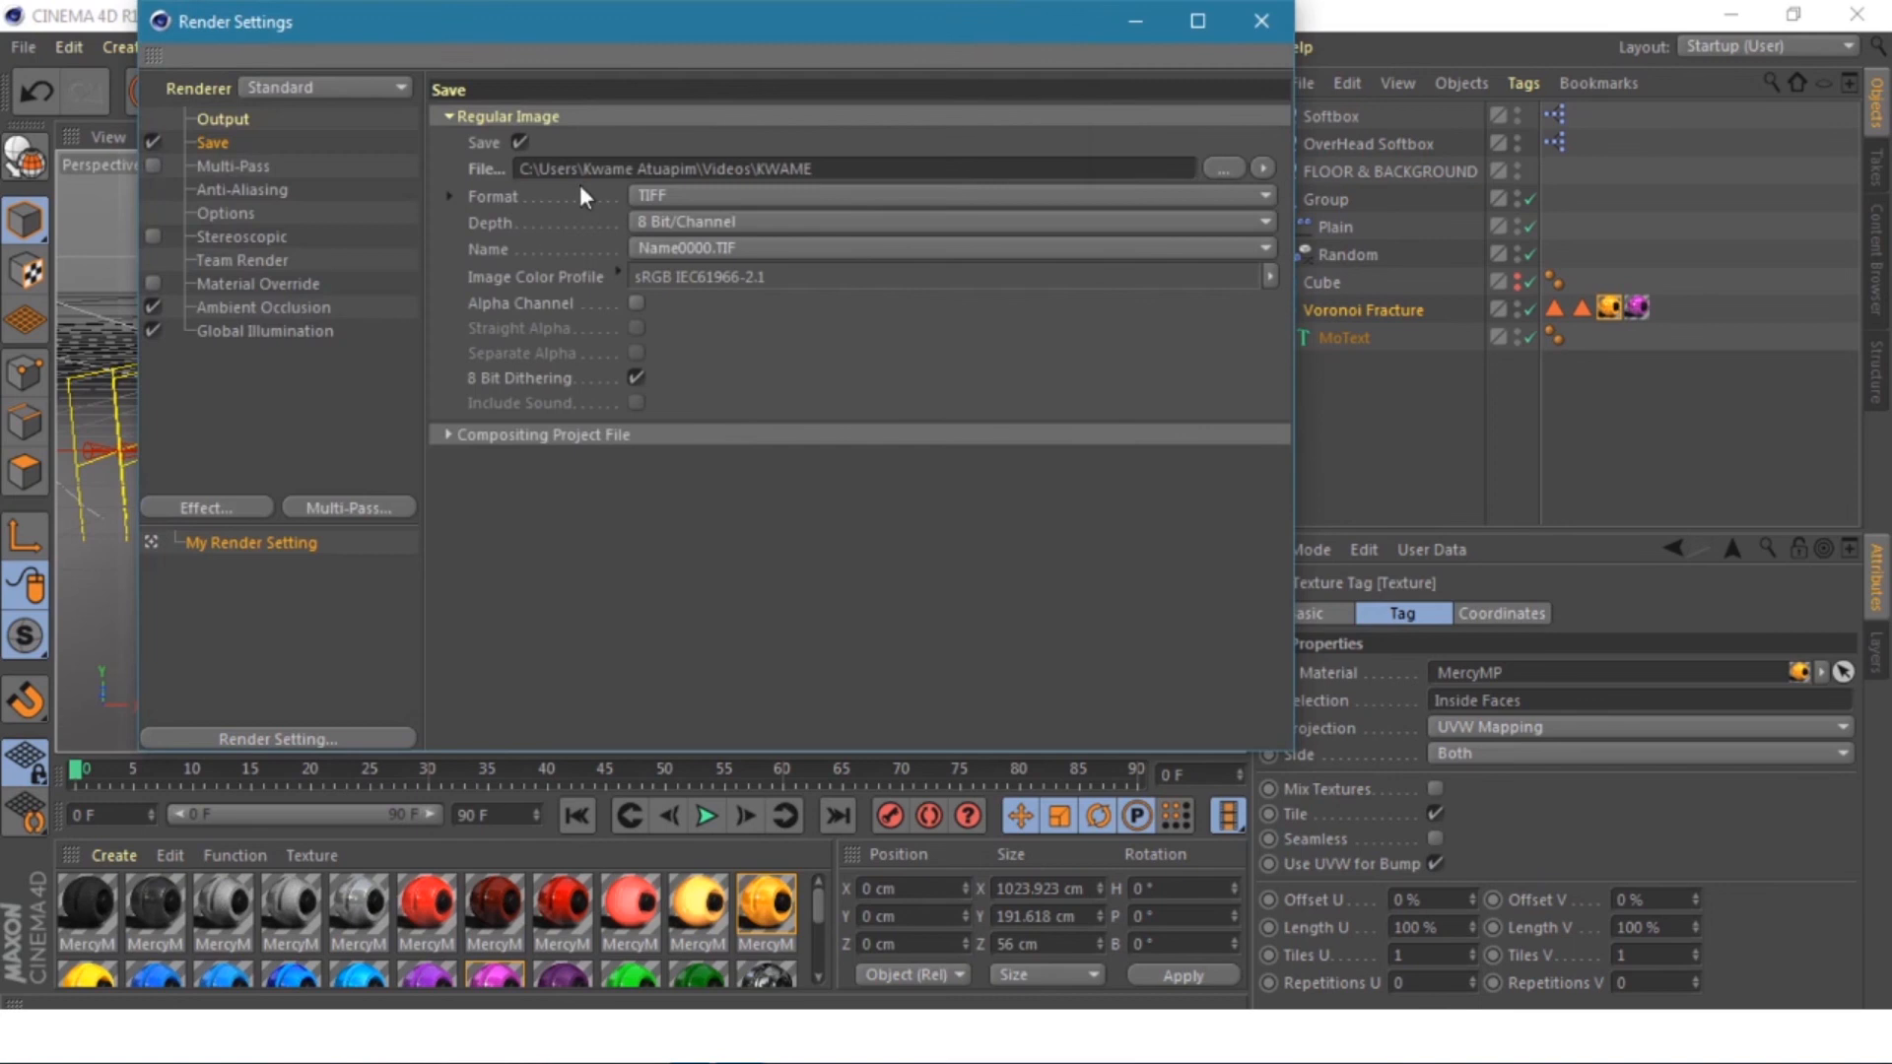
{"action": "left_click", "coordinate": [664, 193]}
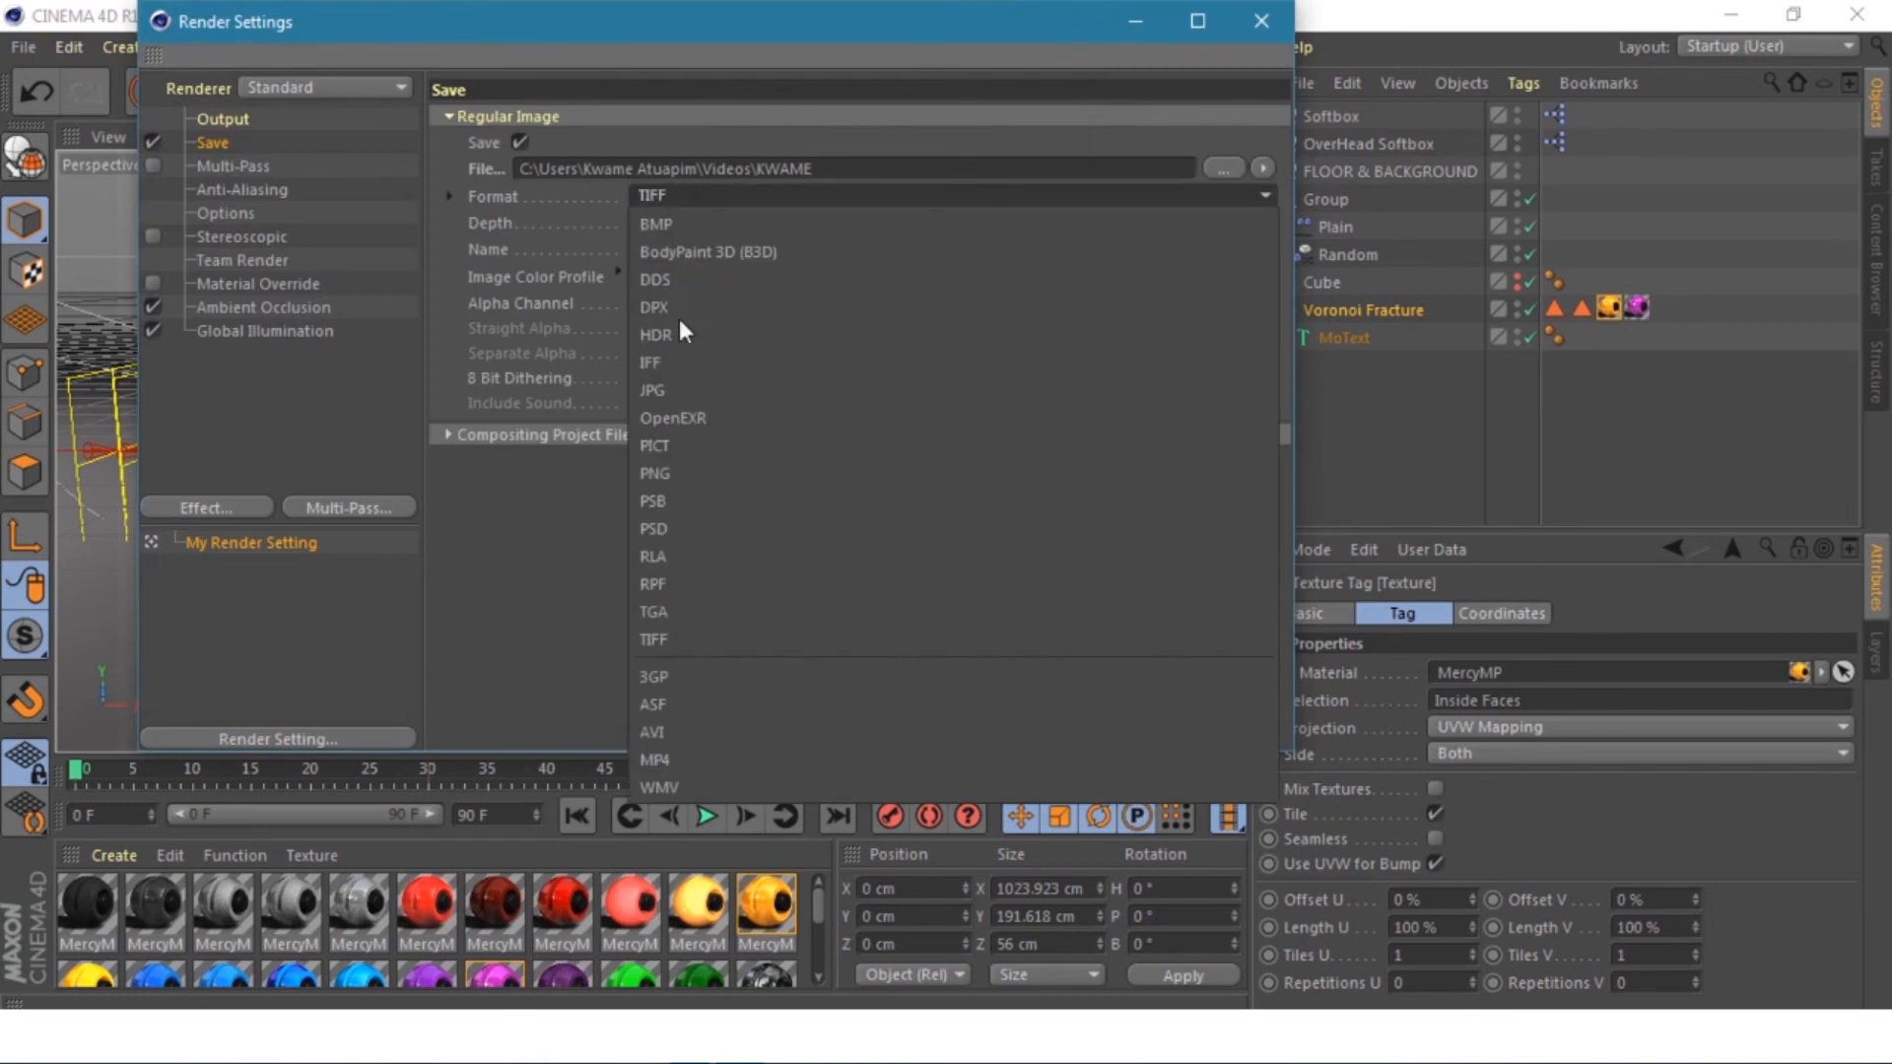
{"action": "left_click", "coordinate": [697, 392]}
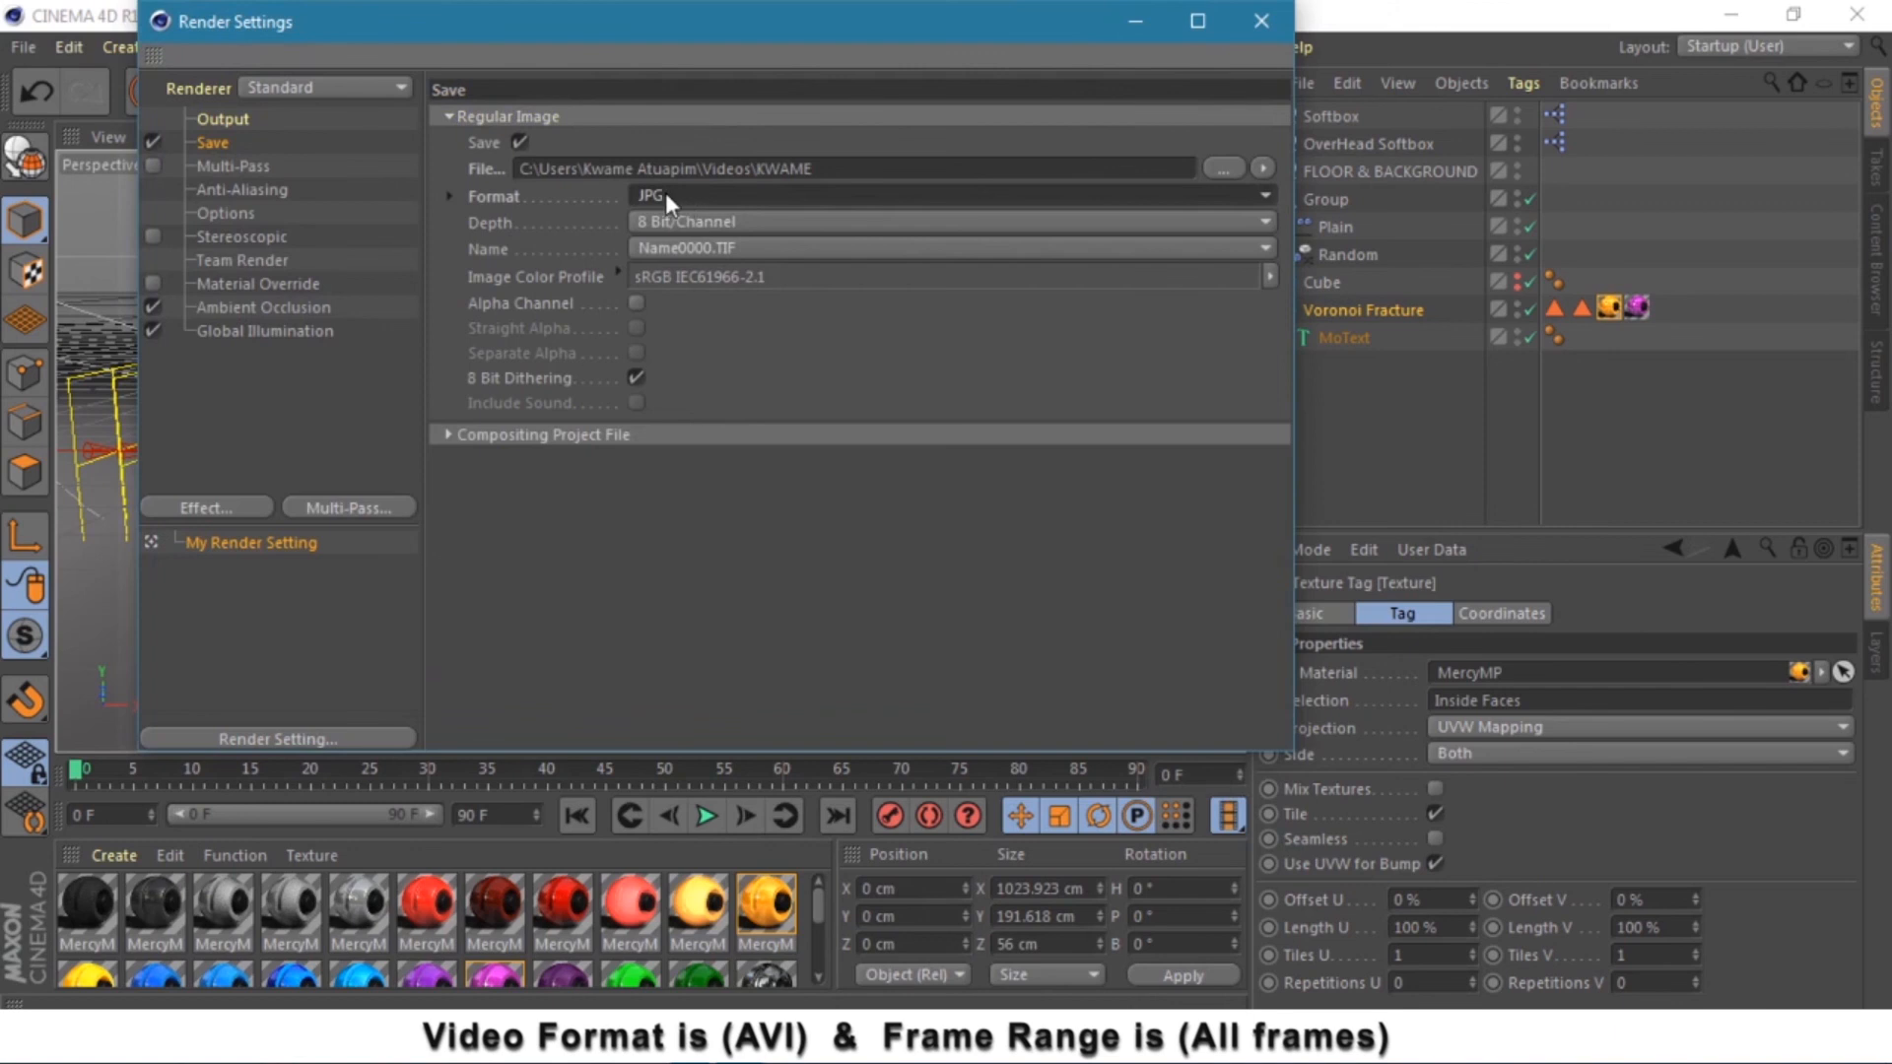
- Set Anti-Aliasing to Best and close Render Settings
{"action": "left_click", "coordinate": [234, 189]}
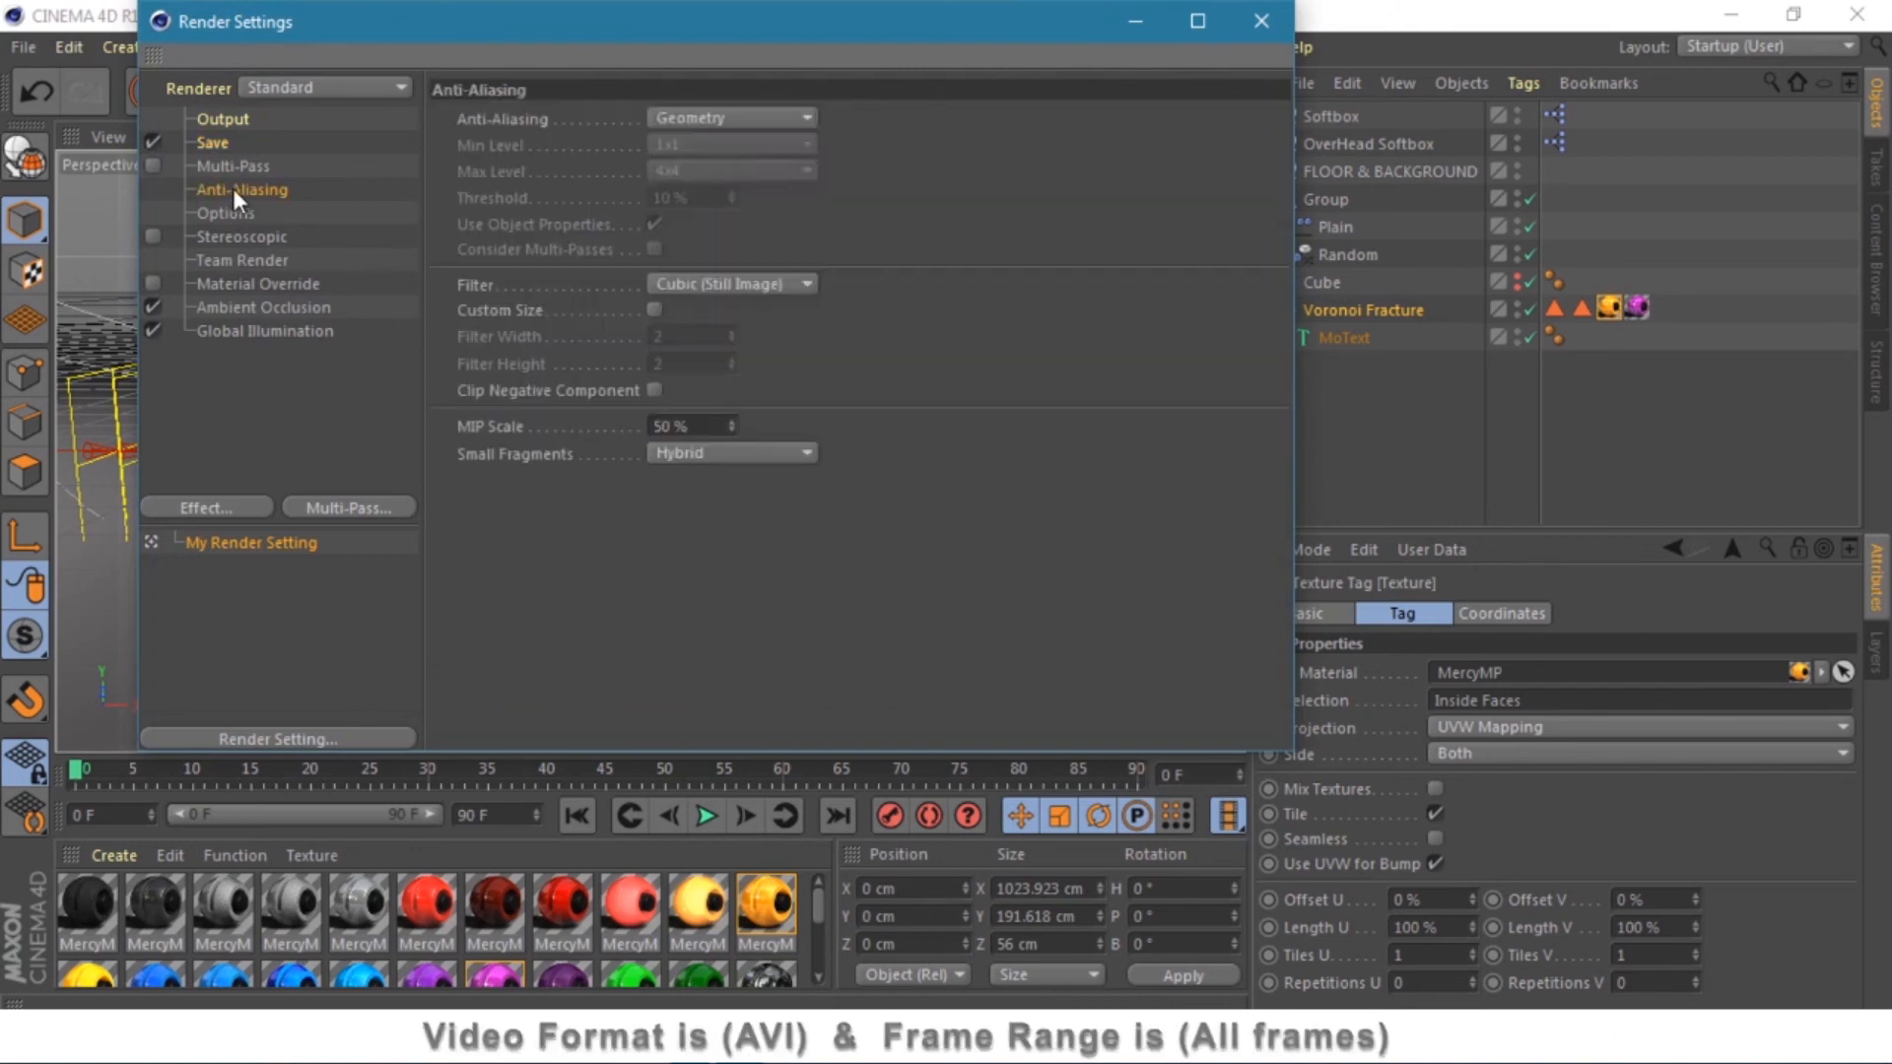
{"action": "left_click", "coordinate": [683, 116]}
{"action": "left_click", "coordinate": [699, 201]}
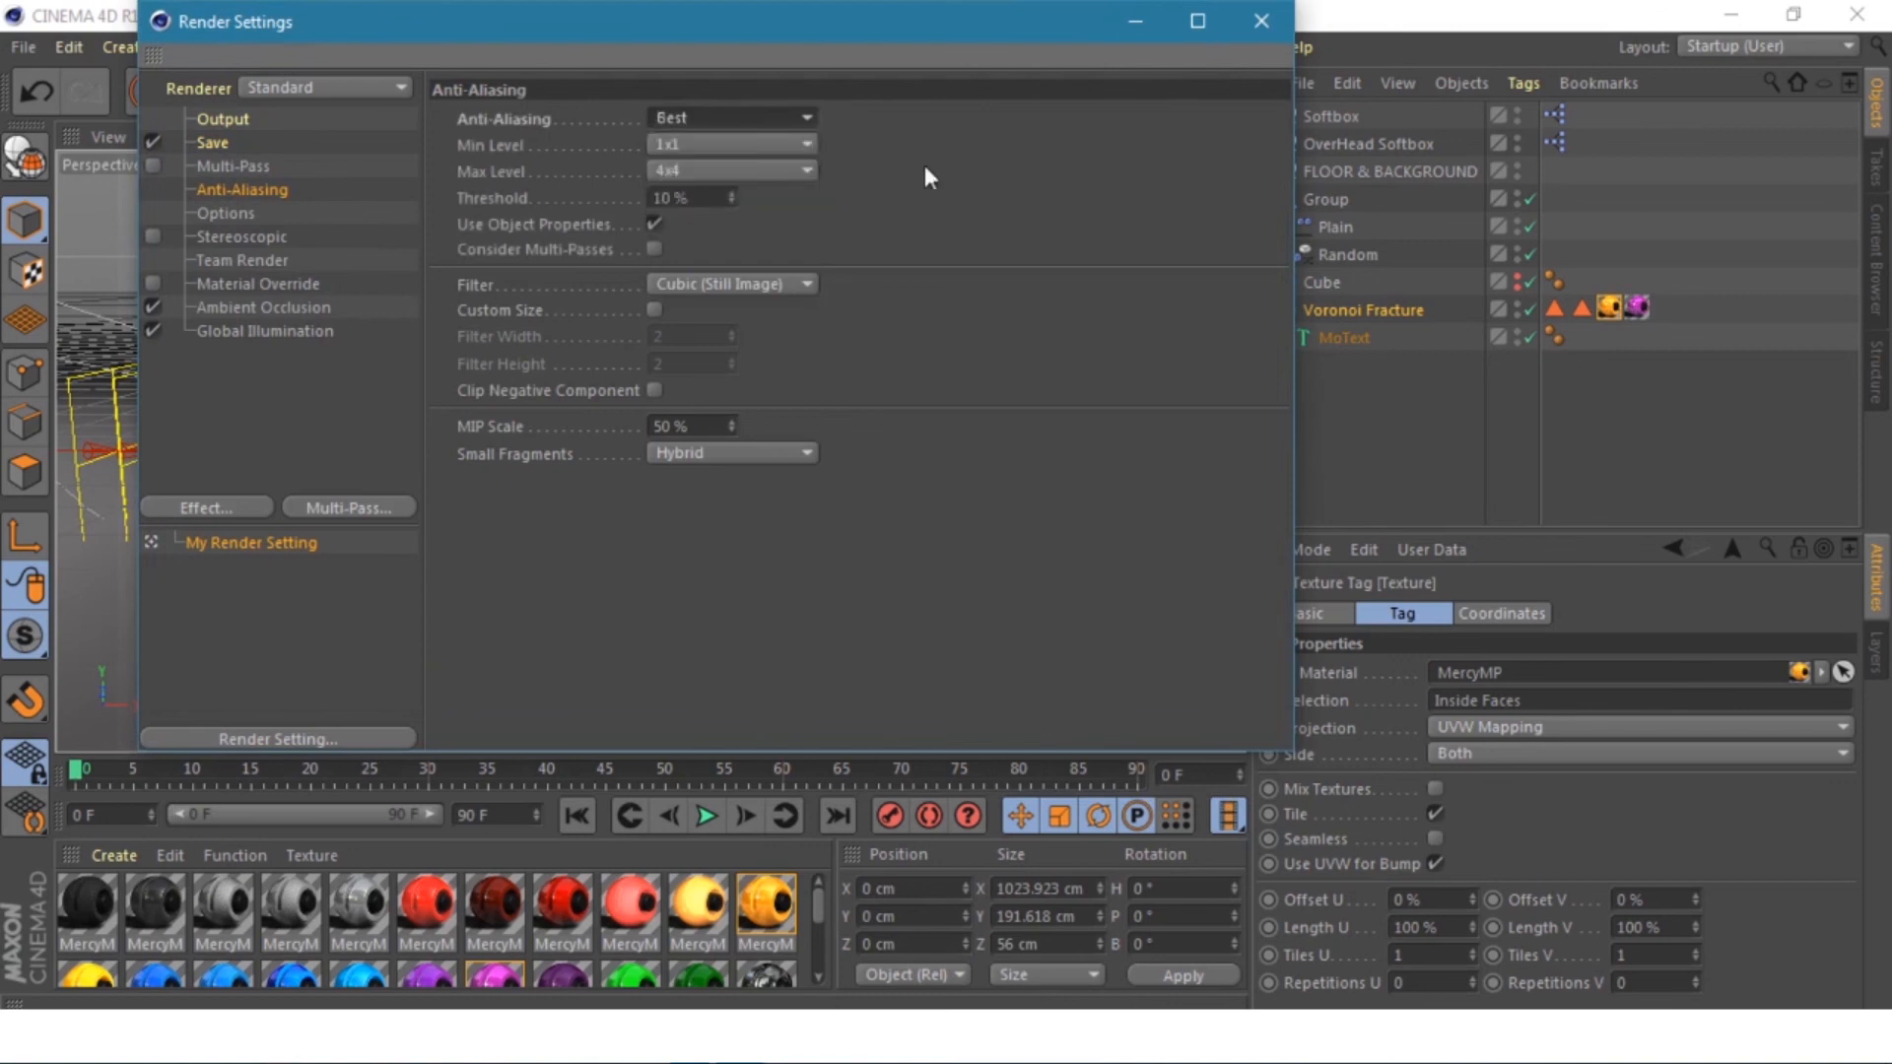
{"action": "left_click", "coordinate": [1259, 22]}
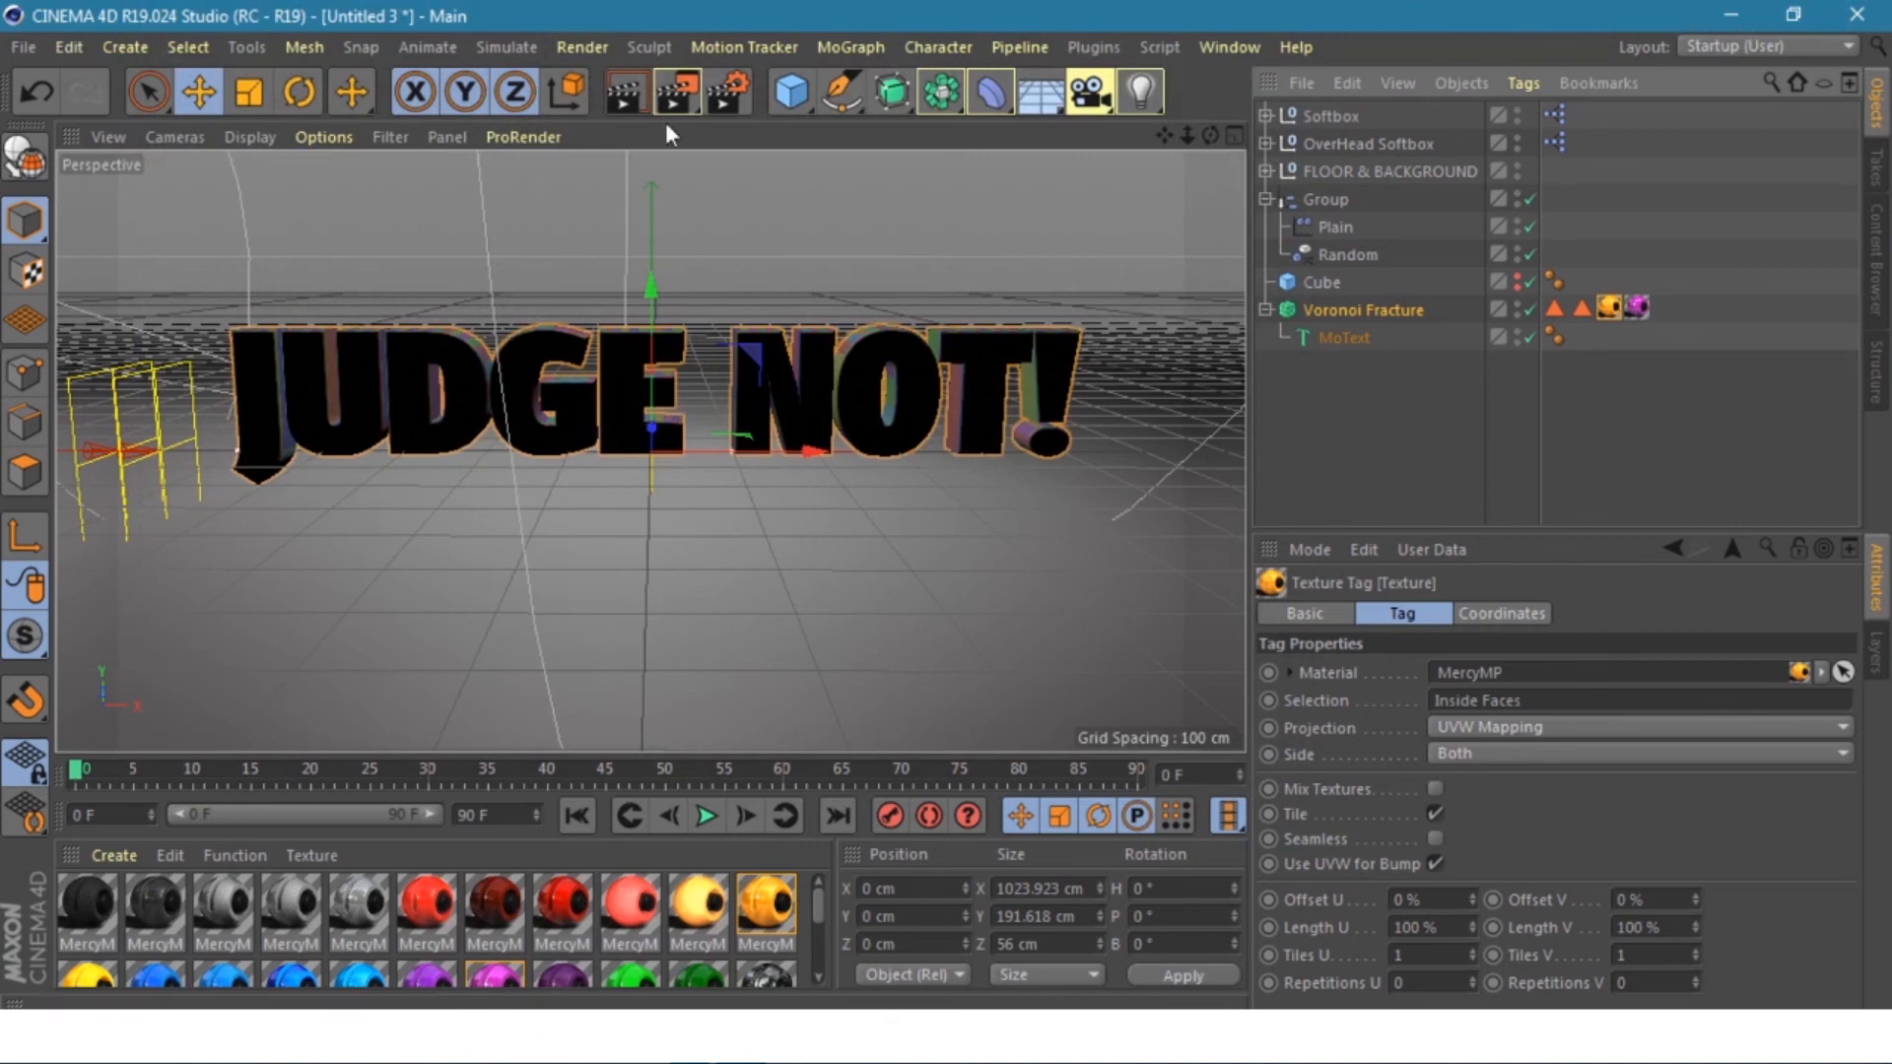
- Render the JUDGE NOT! scene to the Picture Viewer, dismissing the Asset Error warning
{"action": "left_click", "coordinate": [672, 89]}
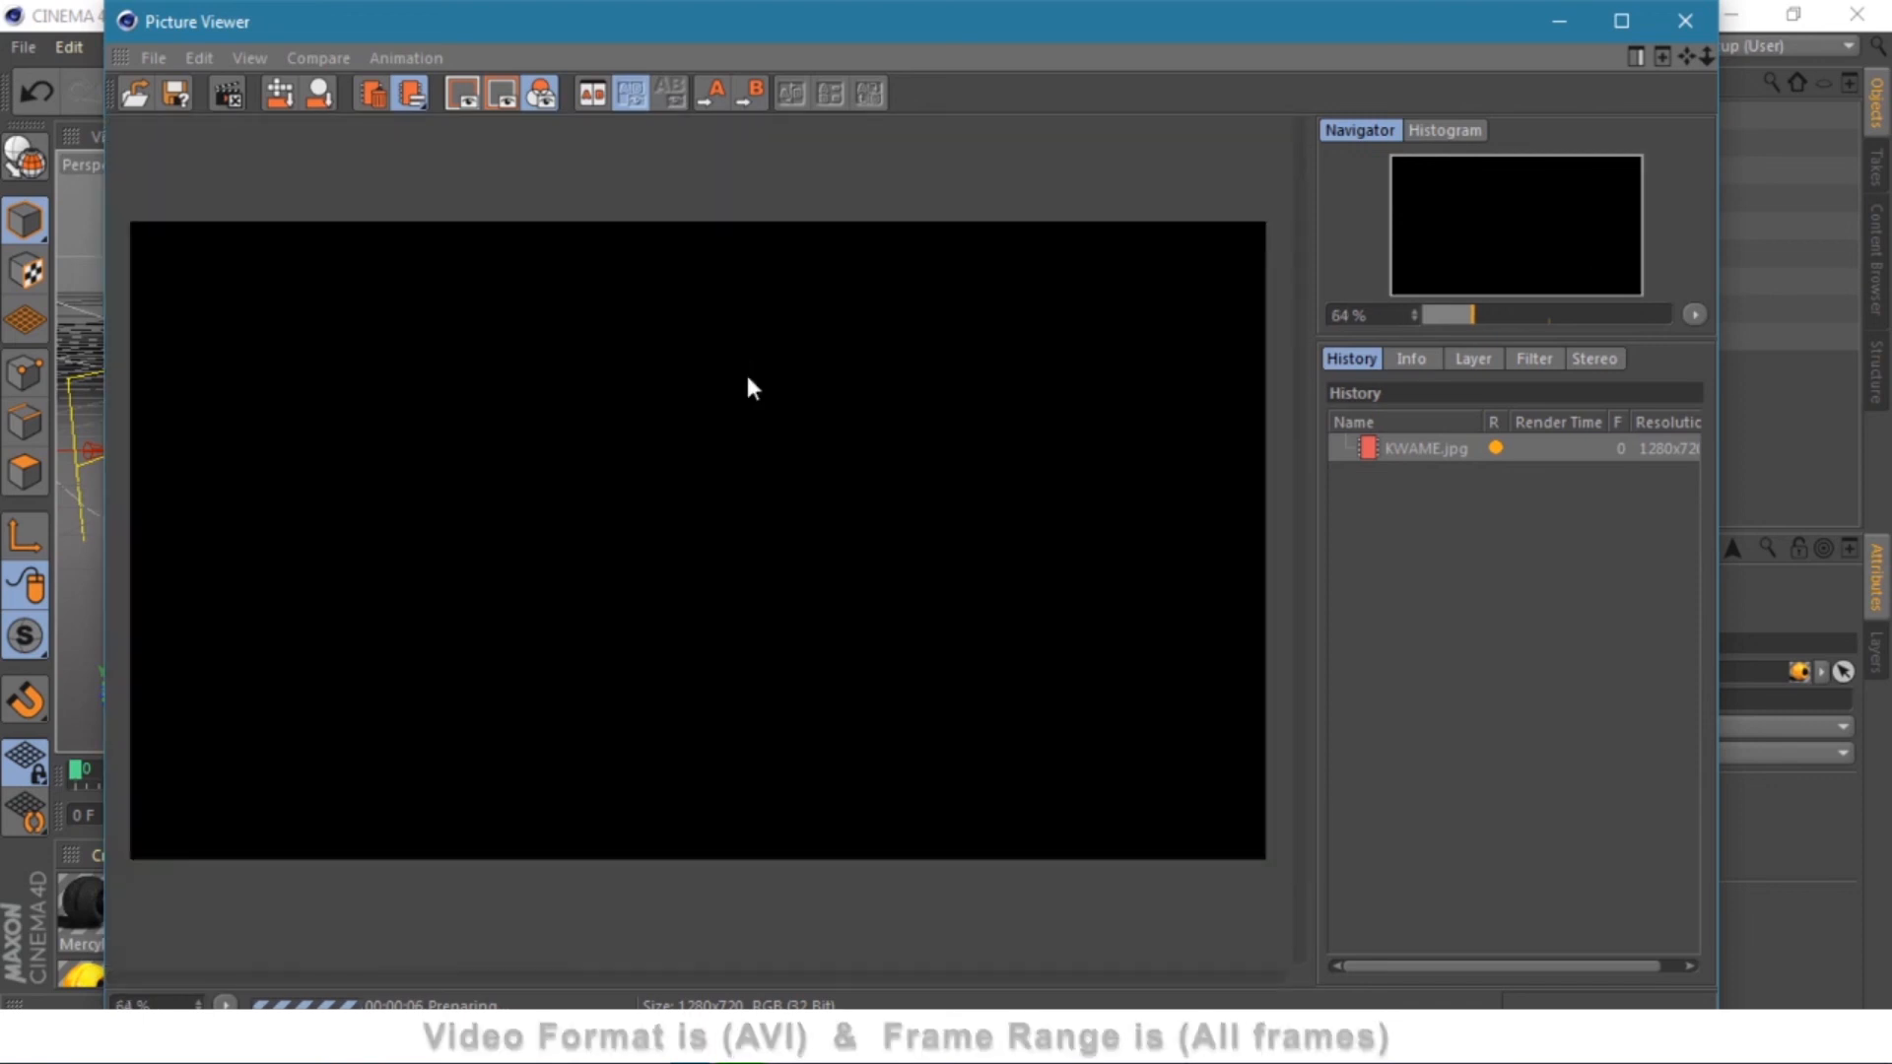
{"action": "left_click", "coordinate": [698, 569]}
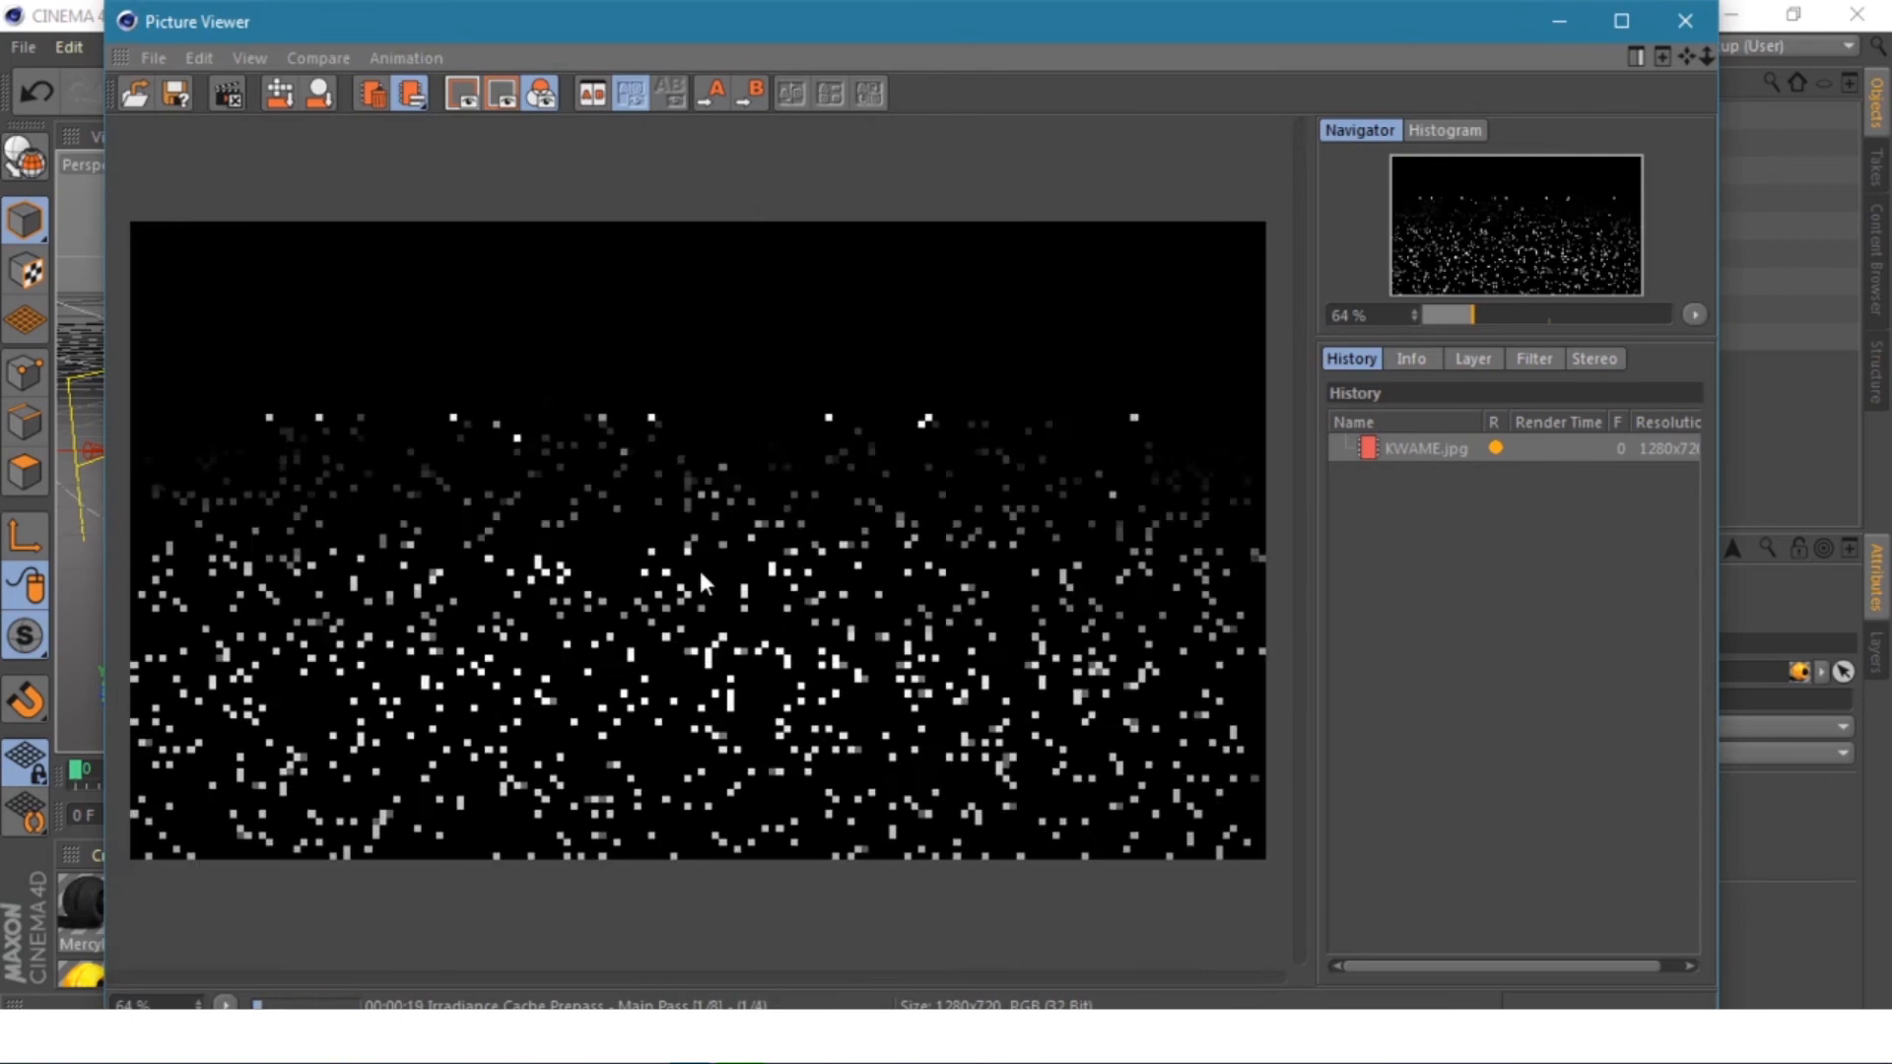